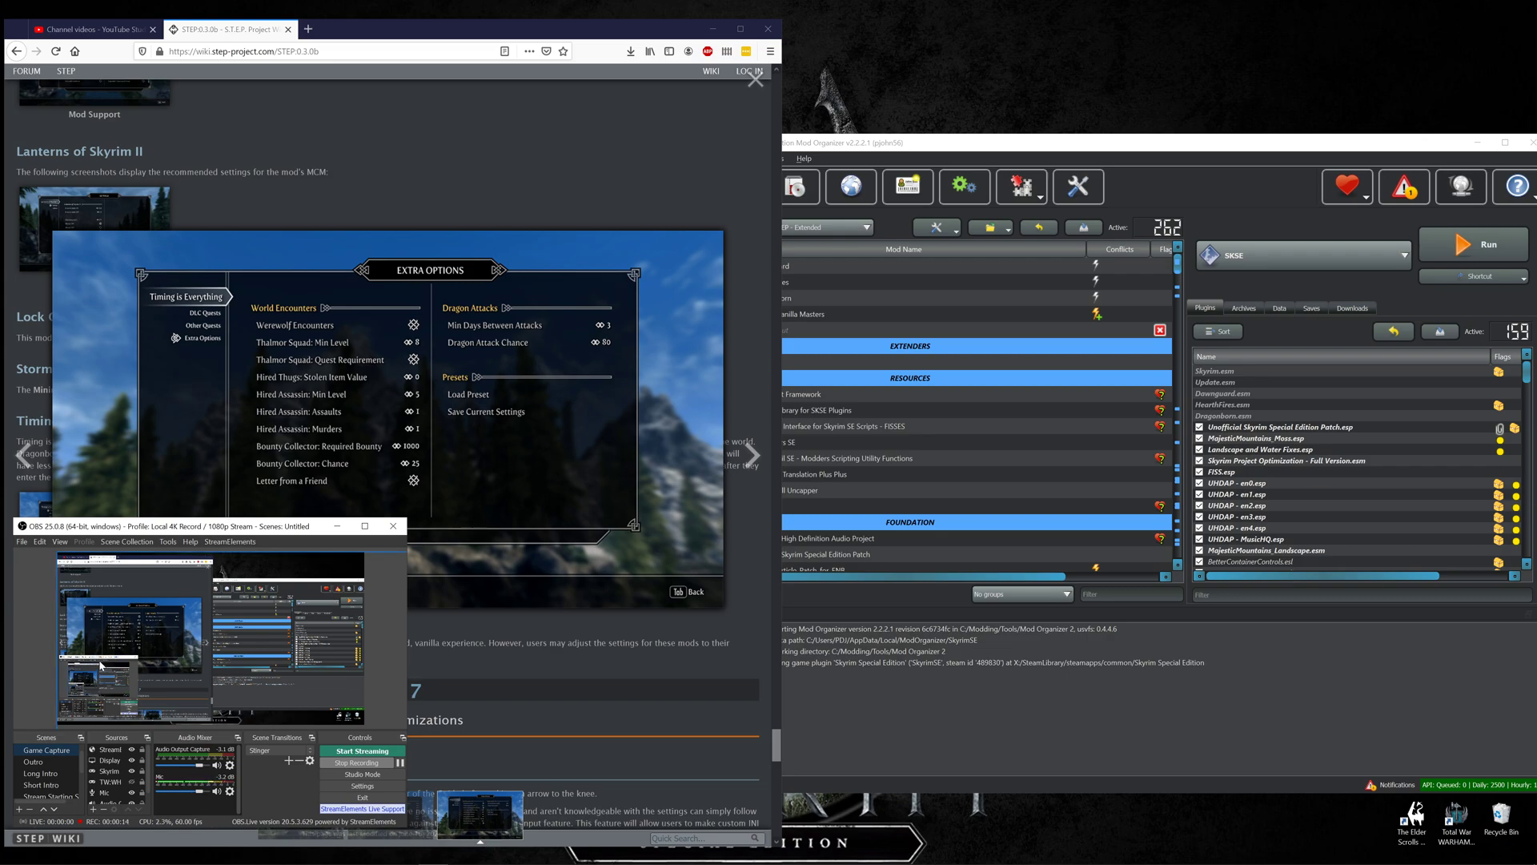
Review the STEP guide's optional customization sections, including the ENB presets listed under ENBSeries with the STEP Skyrim SE Guide
{"action": "left_click", "coordinate": [531, 154]}
{"action": "scroll", "coordinate": [531, 168], "scroll_direction": "up", "scroll_amount": 15}
{"action": "scroll", "coordinate": [531, 210], "scroll_direction": "down", "scroll_amount": 15}
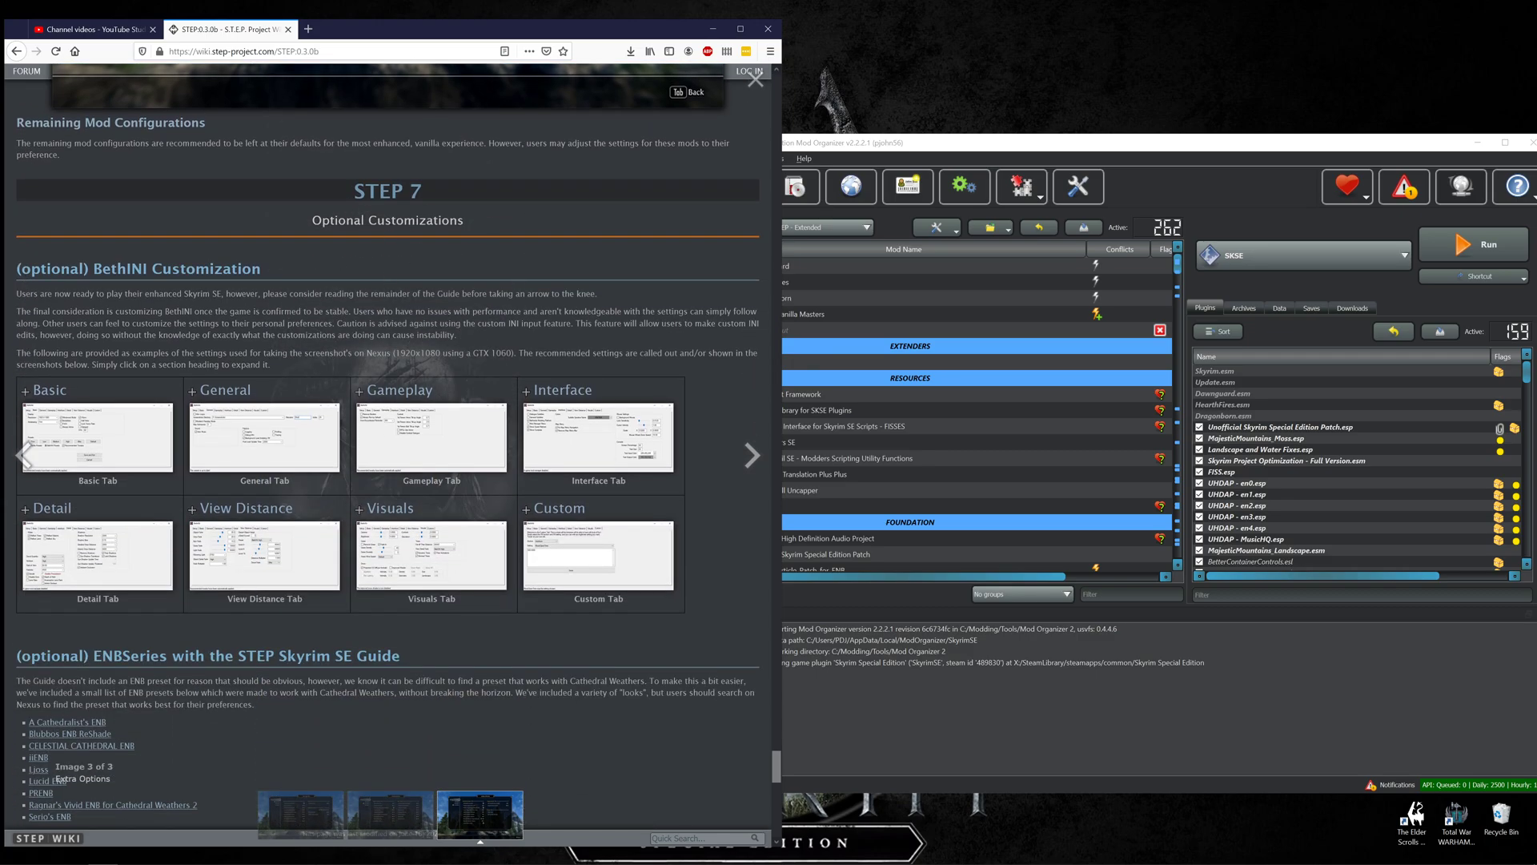
{"action": "scroll", "coordinate": [279, 305], "scroll_direction": "down", "scroll_amount": 4}
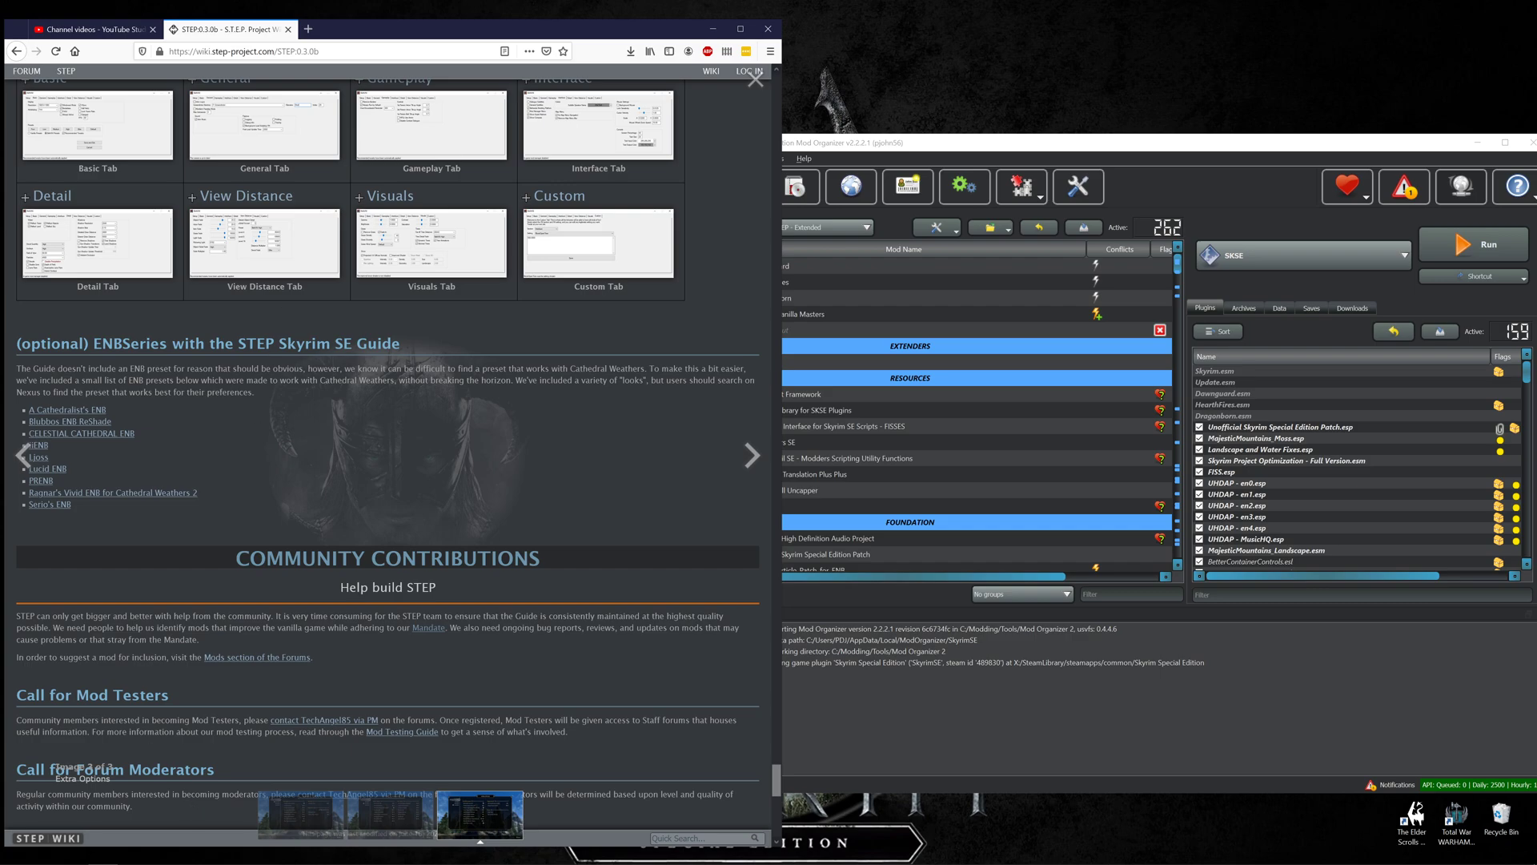
{"action": "mouse_move", "coordinate": [108, 856]}
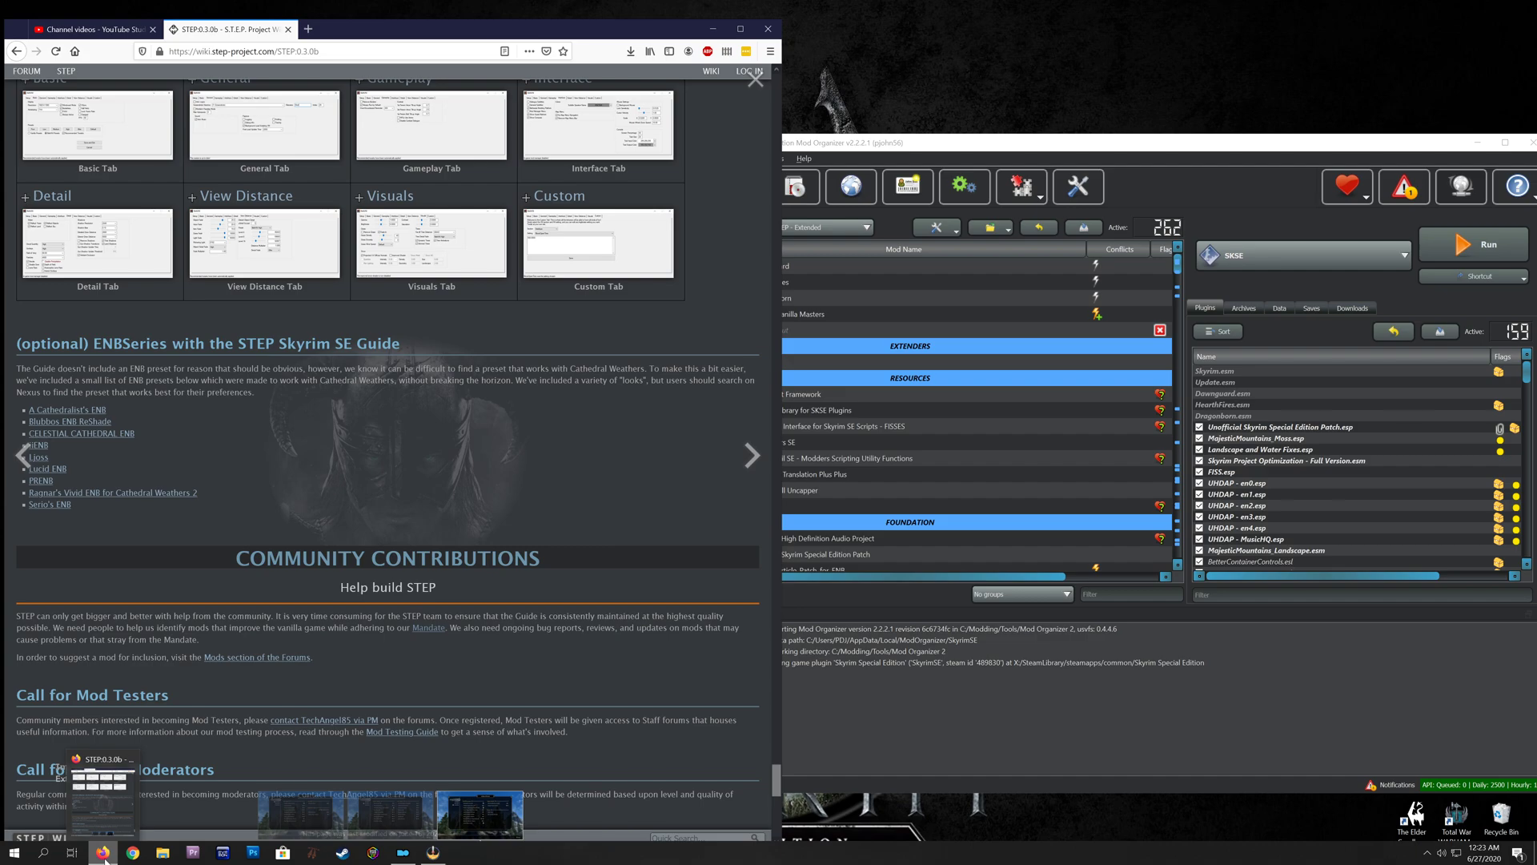
Search the web for "enb series" in a new browser tab
{"action": "left_click", "coordinate": [307, 29]}
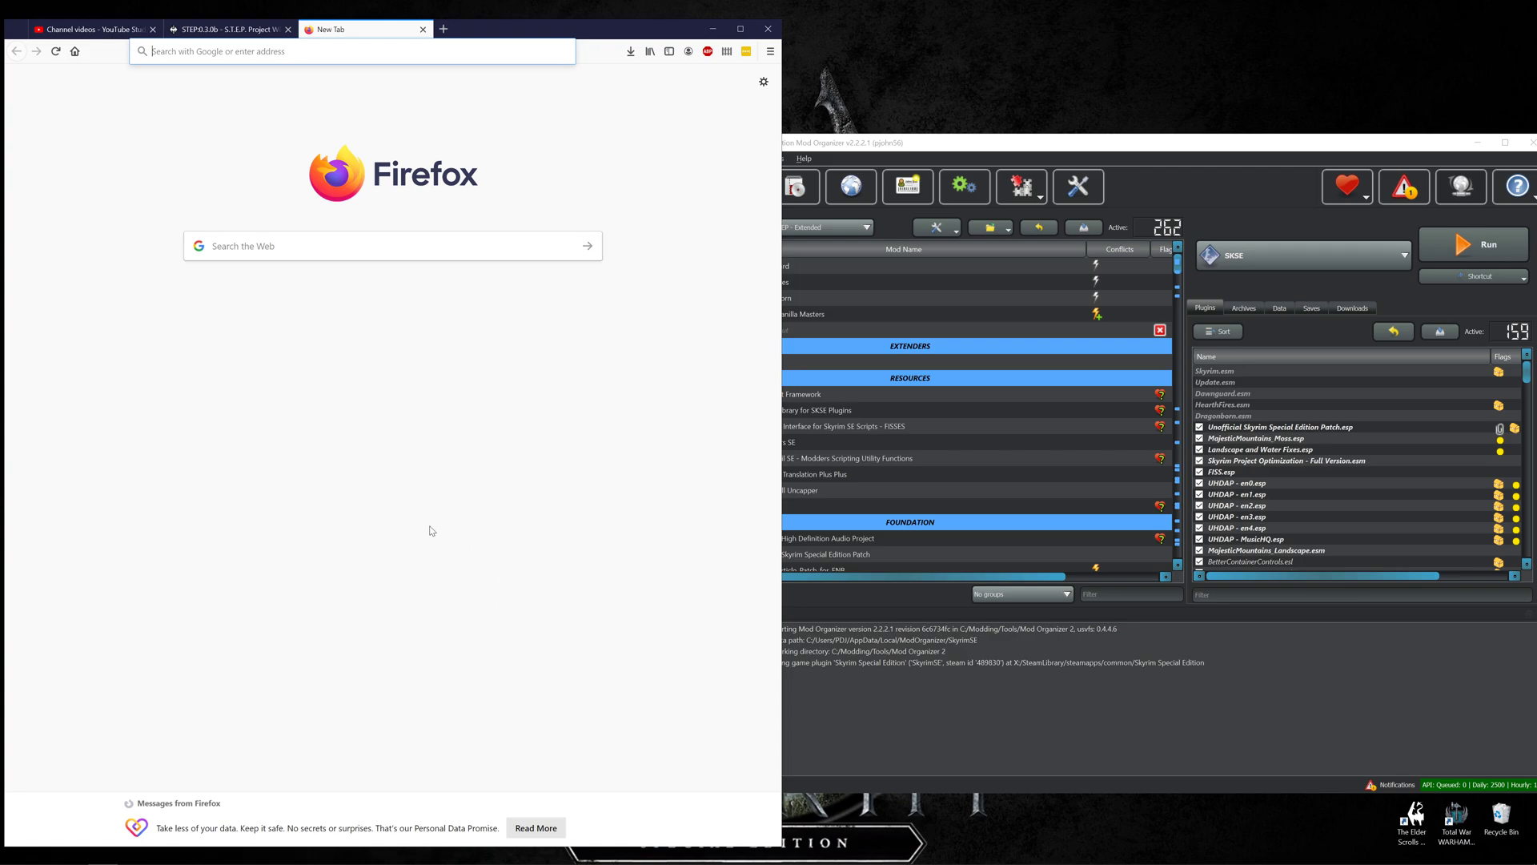
{"action": "left_click", "coordinate": [420, 246]}
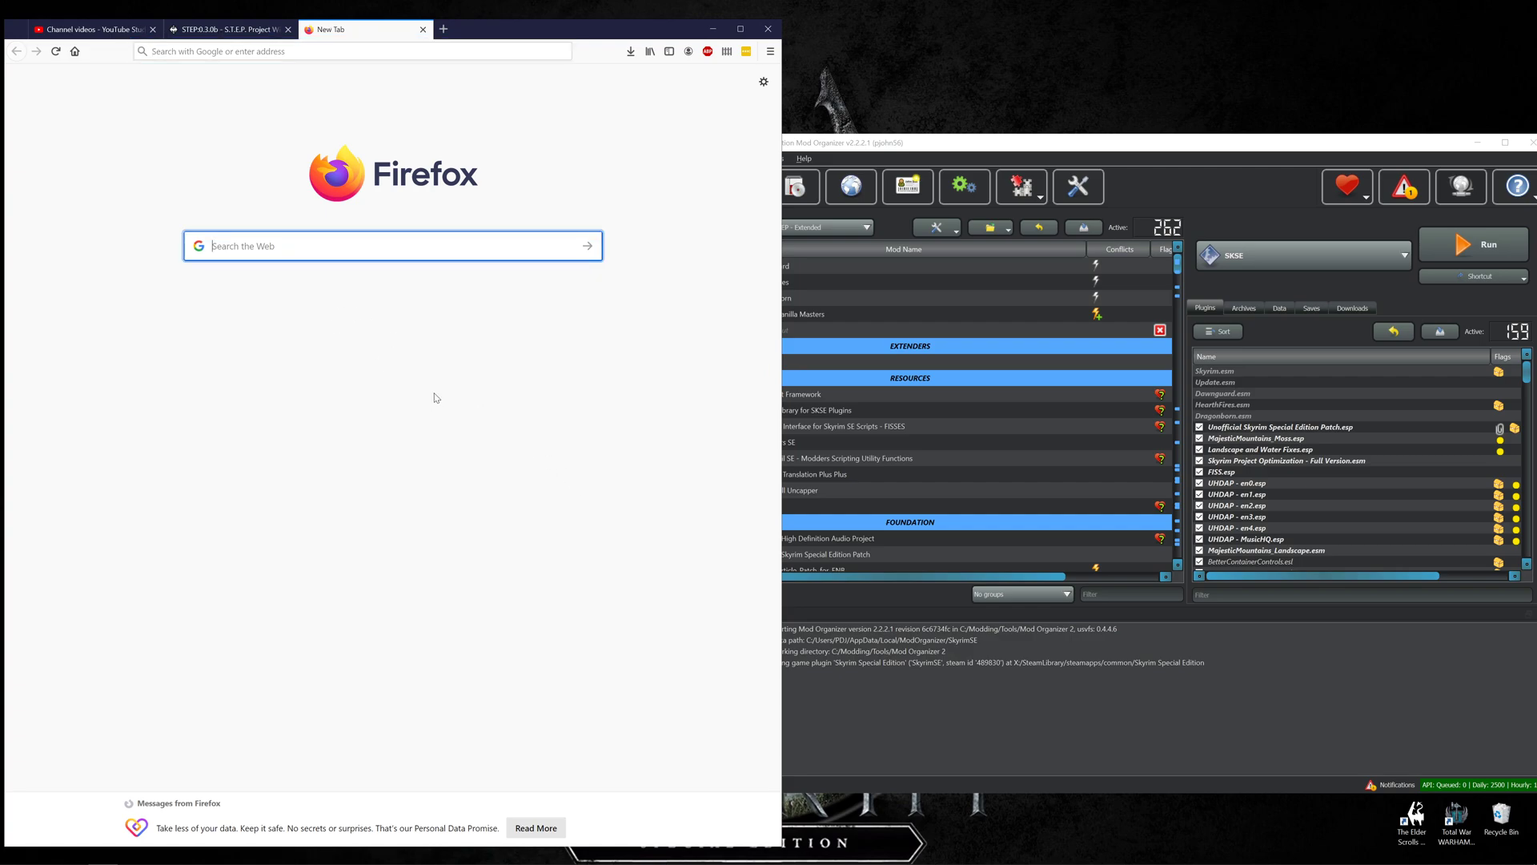
{"action": "type", "text": "enb"}
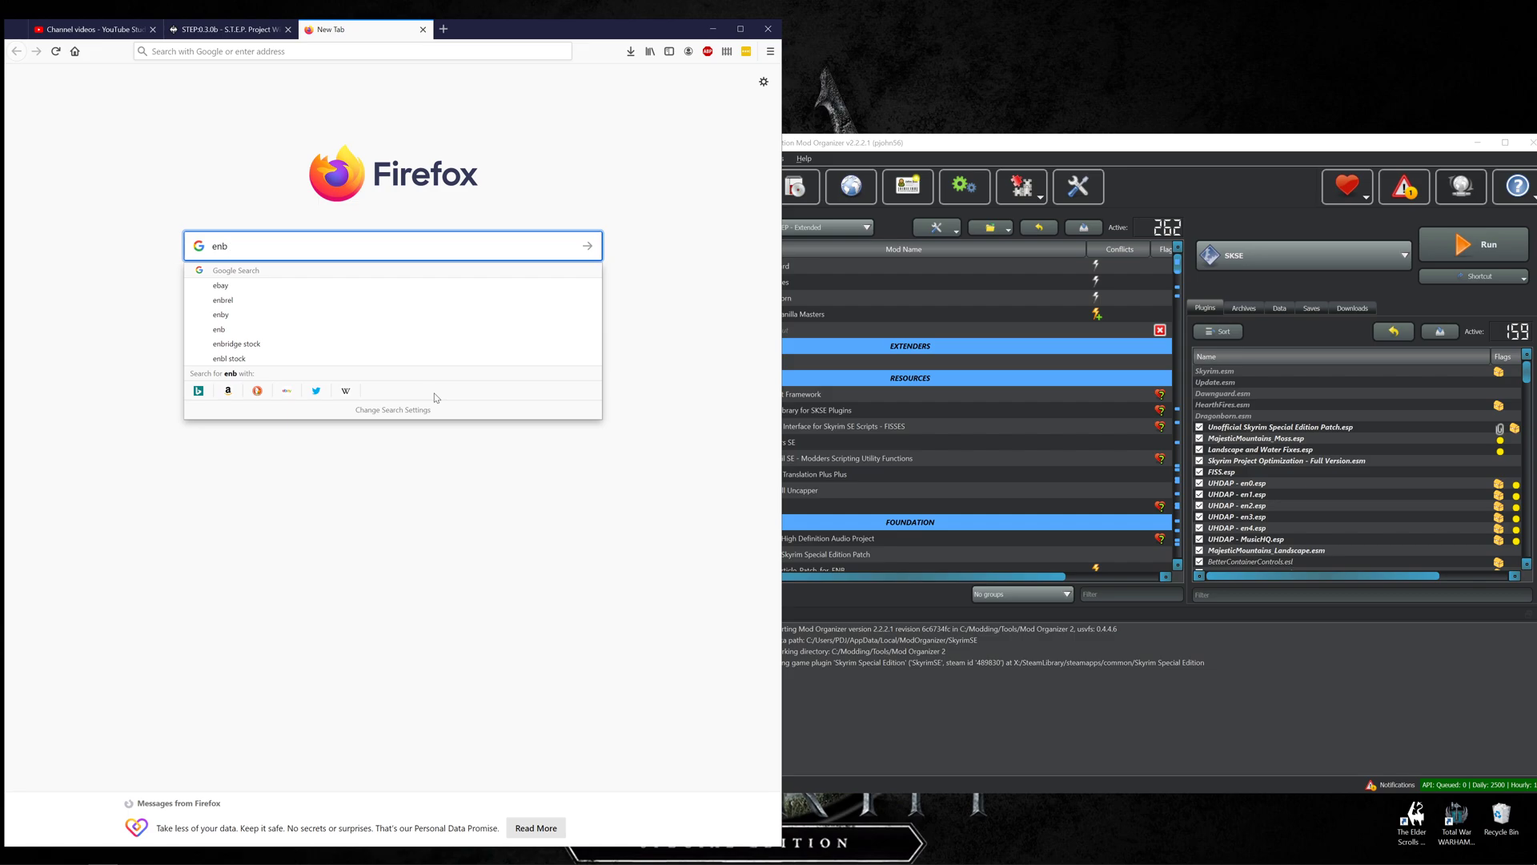
{"action": "type", "text": " series"}
{"action": "key", "text": "Return"}
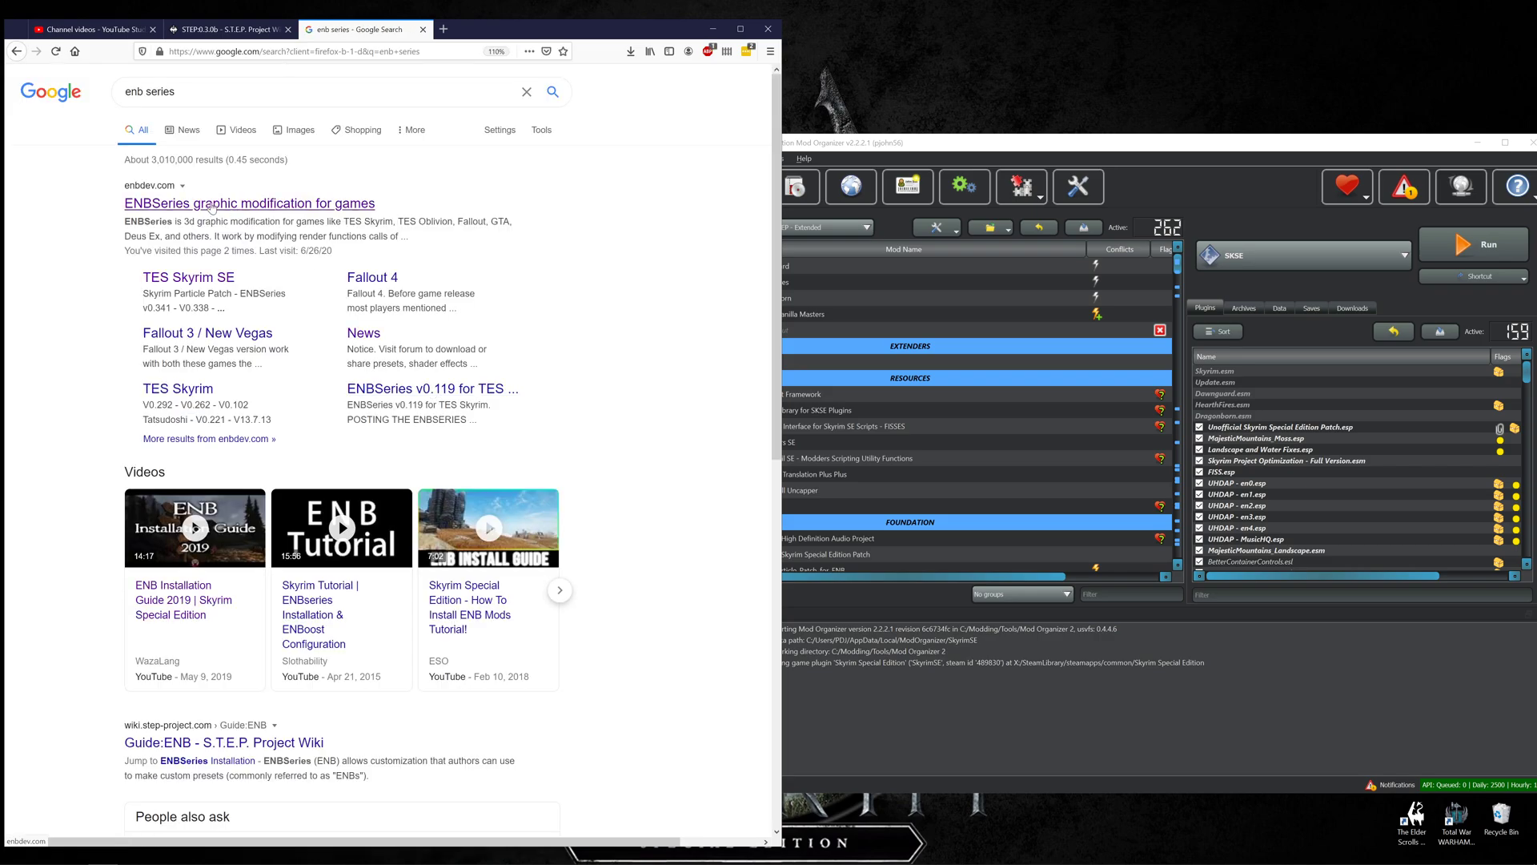
Open the ENBSeries website and go to the v0.427 download page for TES Skyrim SE
{"action": "left_click", "coordinate": [171, 205]}
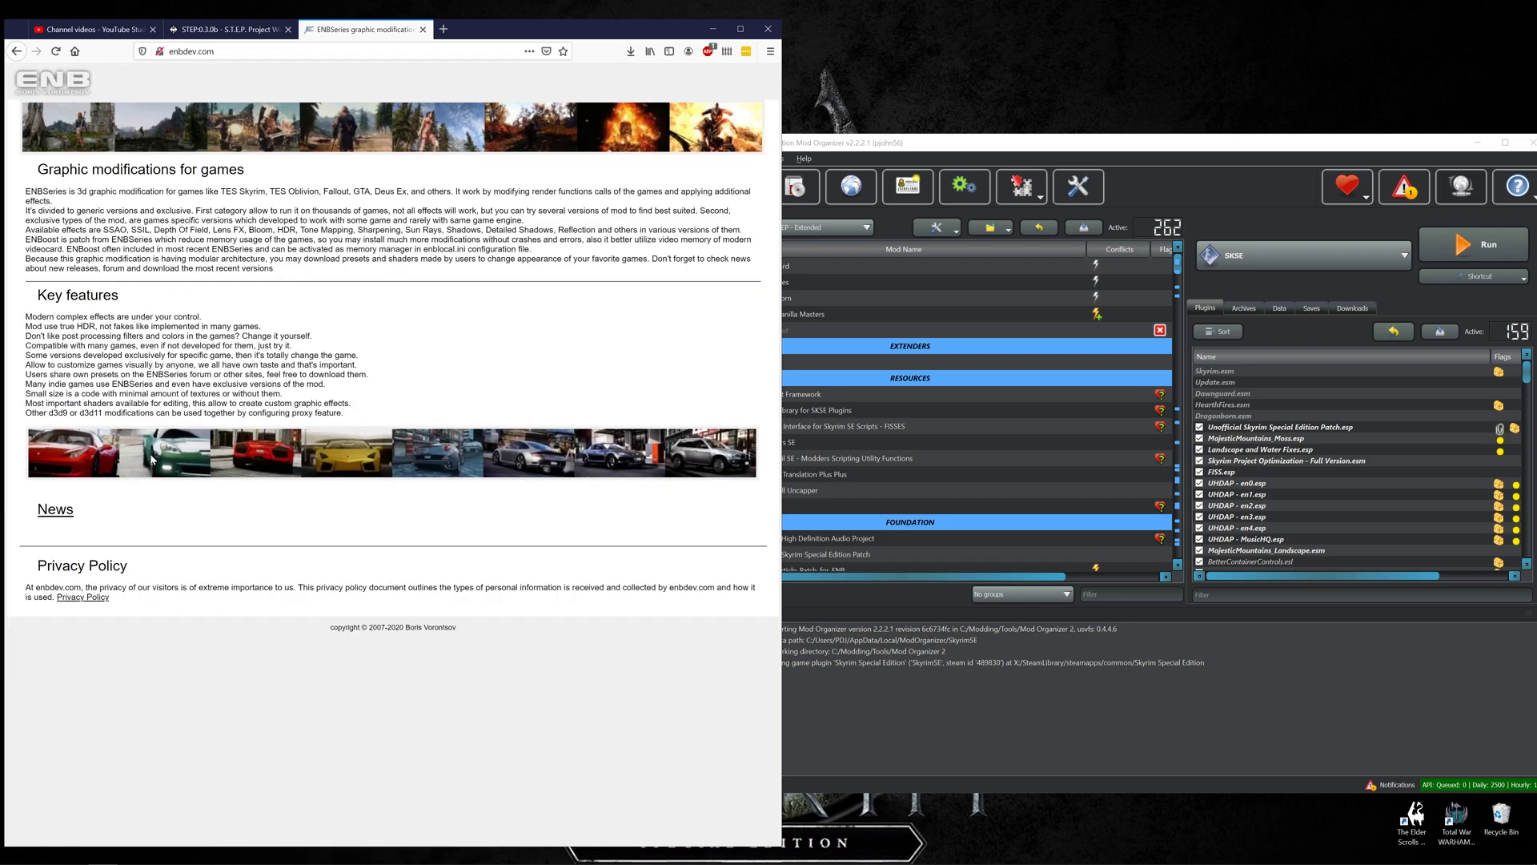
{"action": "left_click", "coordinate": [59, 516]}
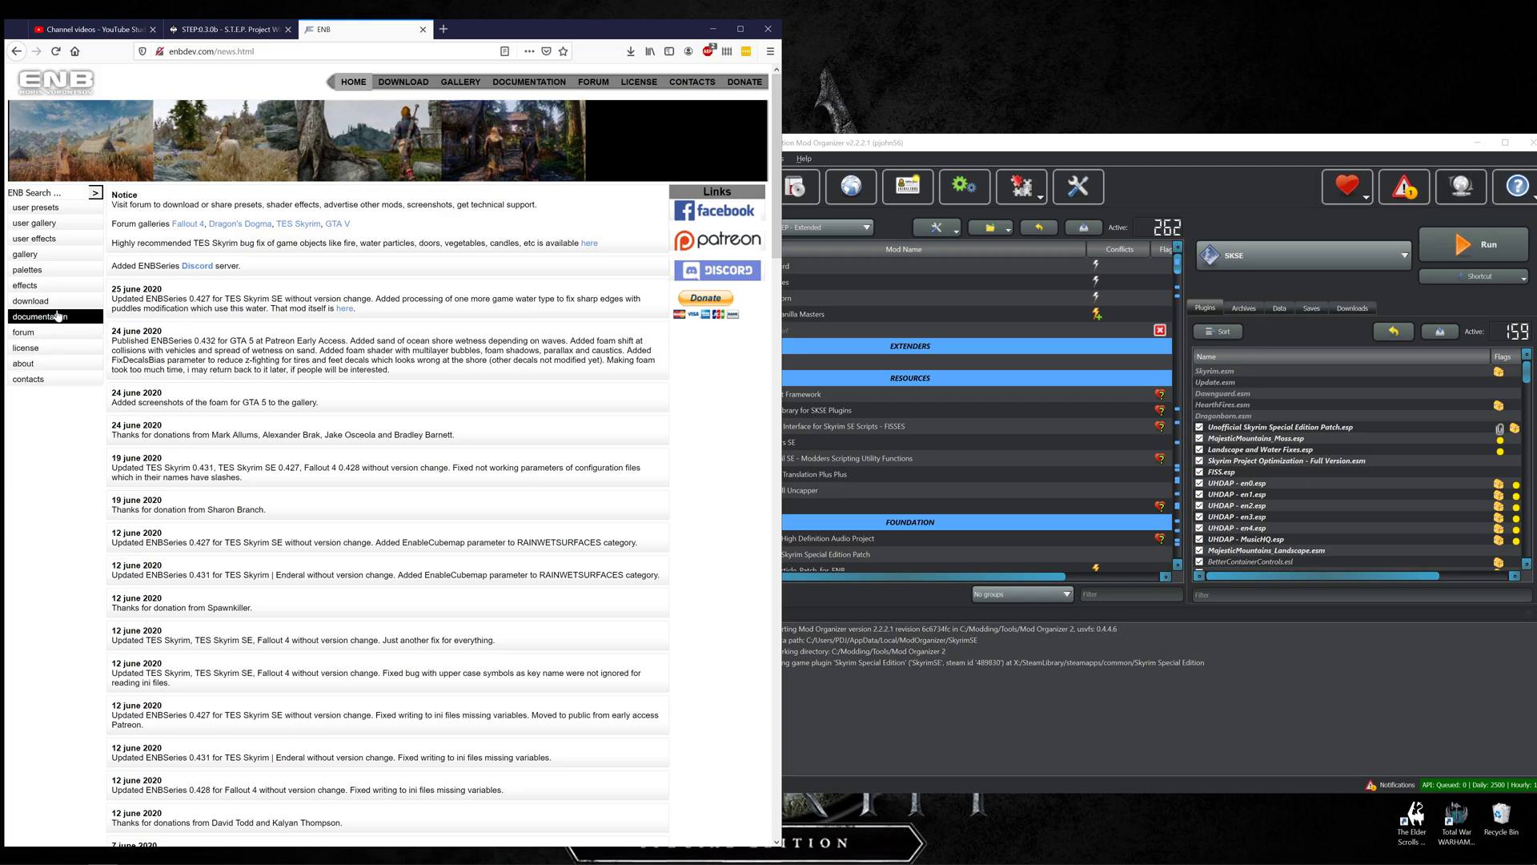
{"action": "left_click", "coordinate": [56, 308]}
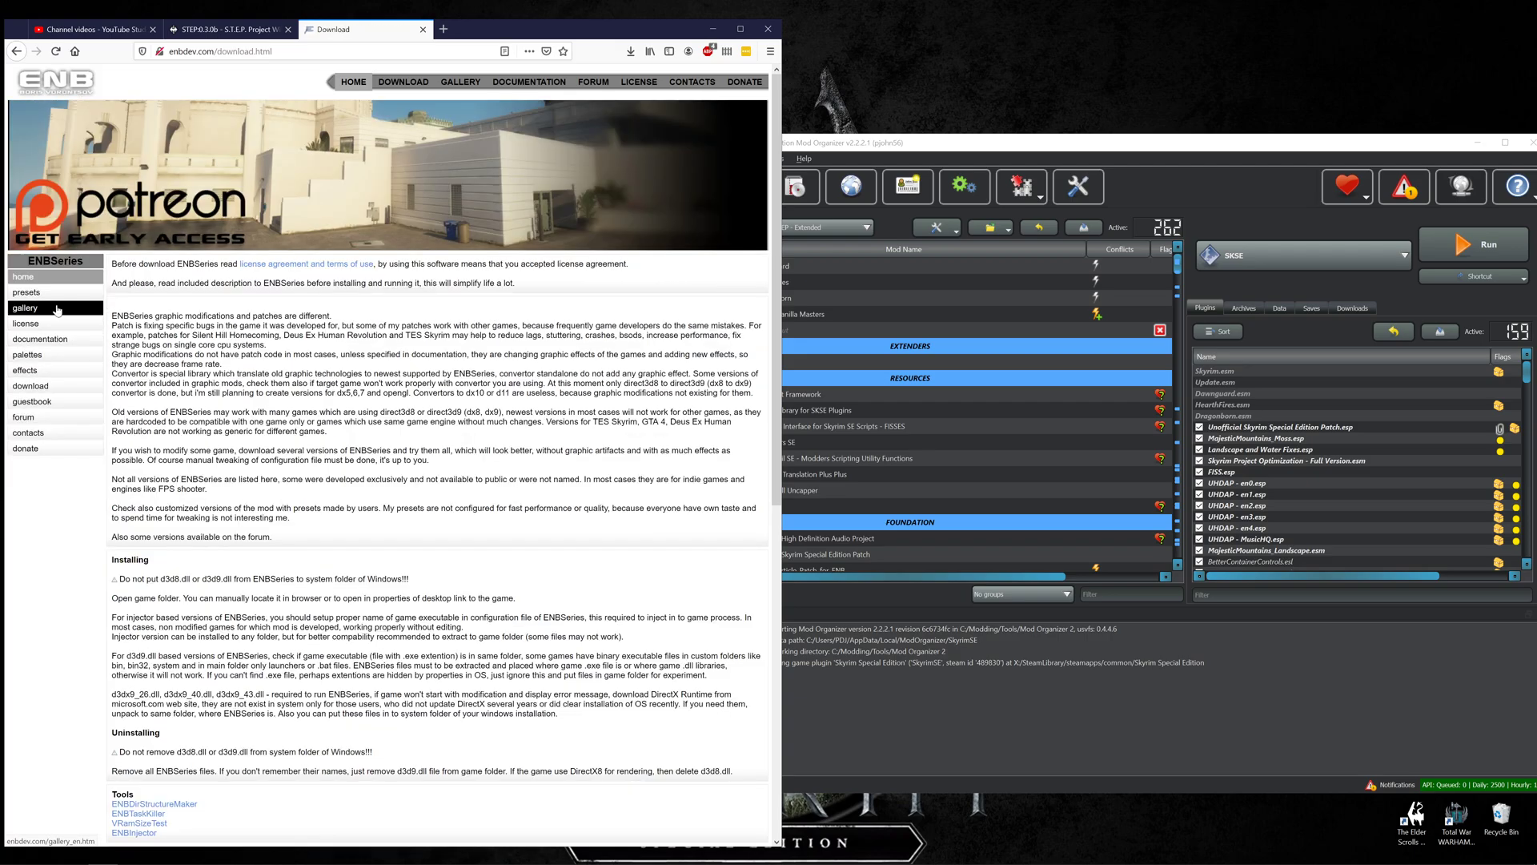
{"action": "scroll", "coordinate": [206, 457], "scroll_direction": "down", "scroll_amount": 1}
{"action": "scroll", "coordinate": [206, 457], "scroll_direction": "down", "scroll_amount": 7}
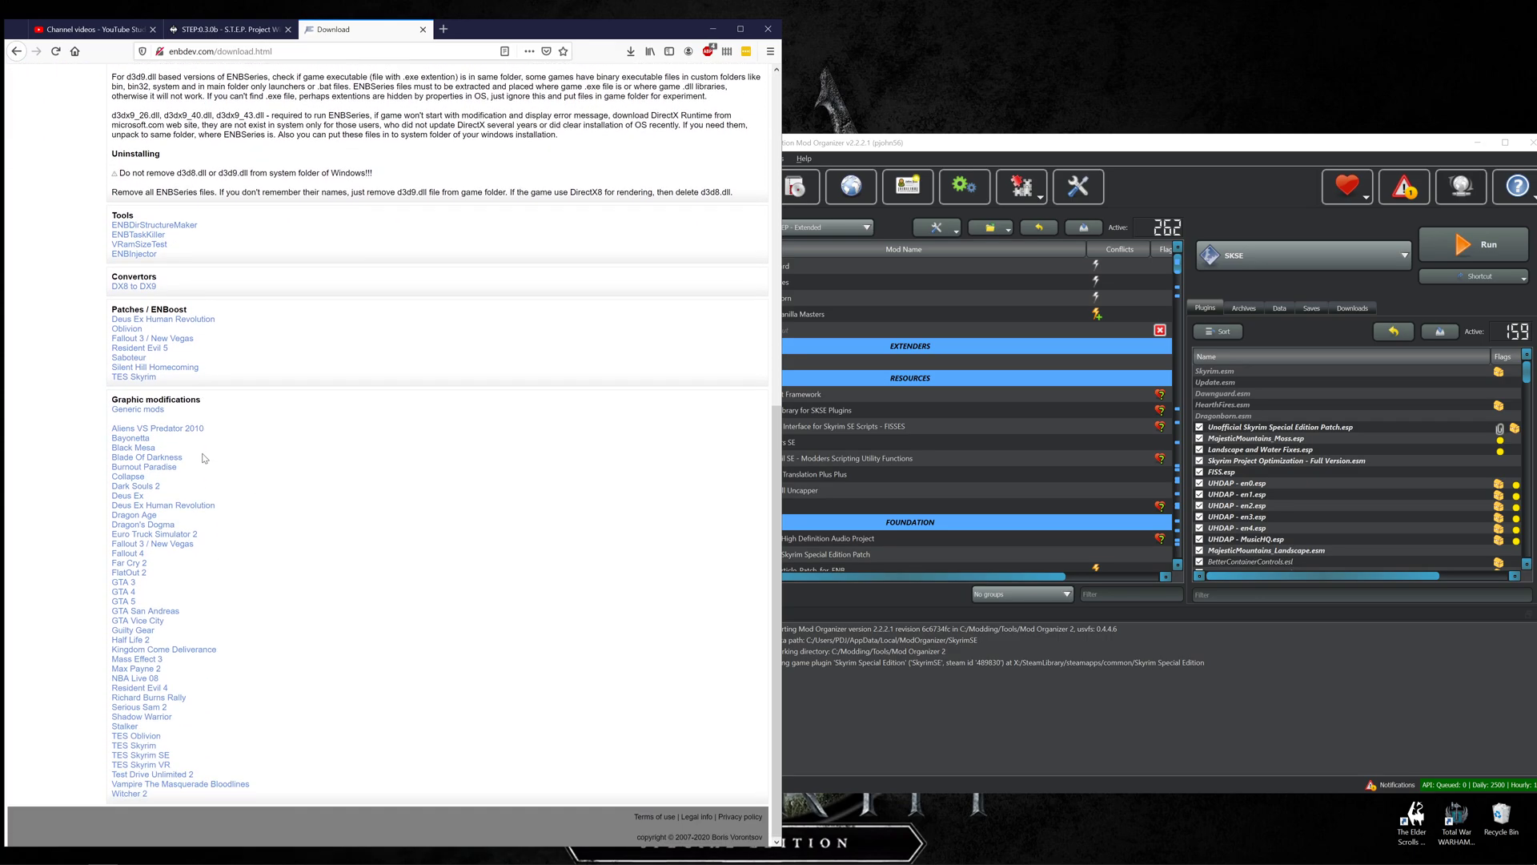
{"action": "left_click", "coordinate": [141, 755]}
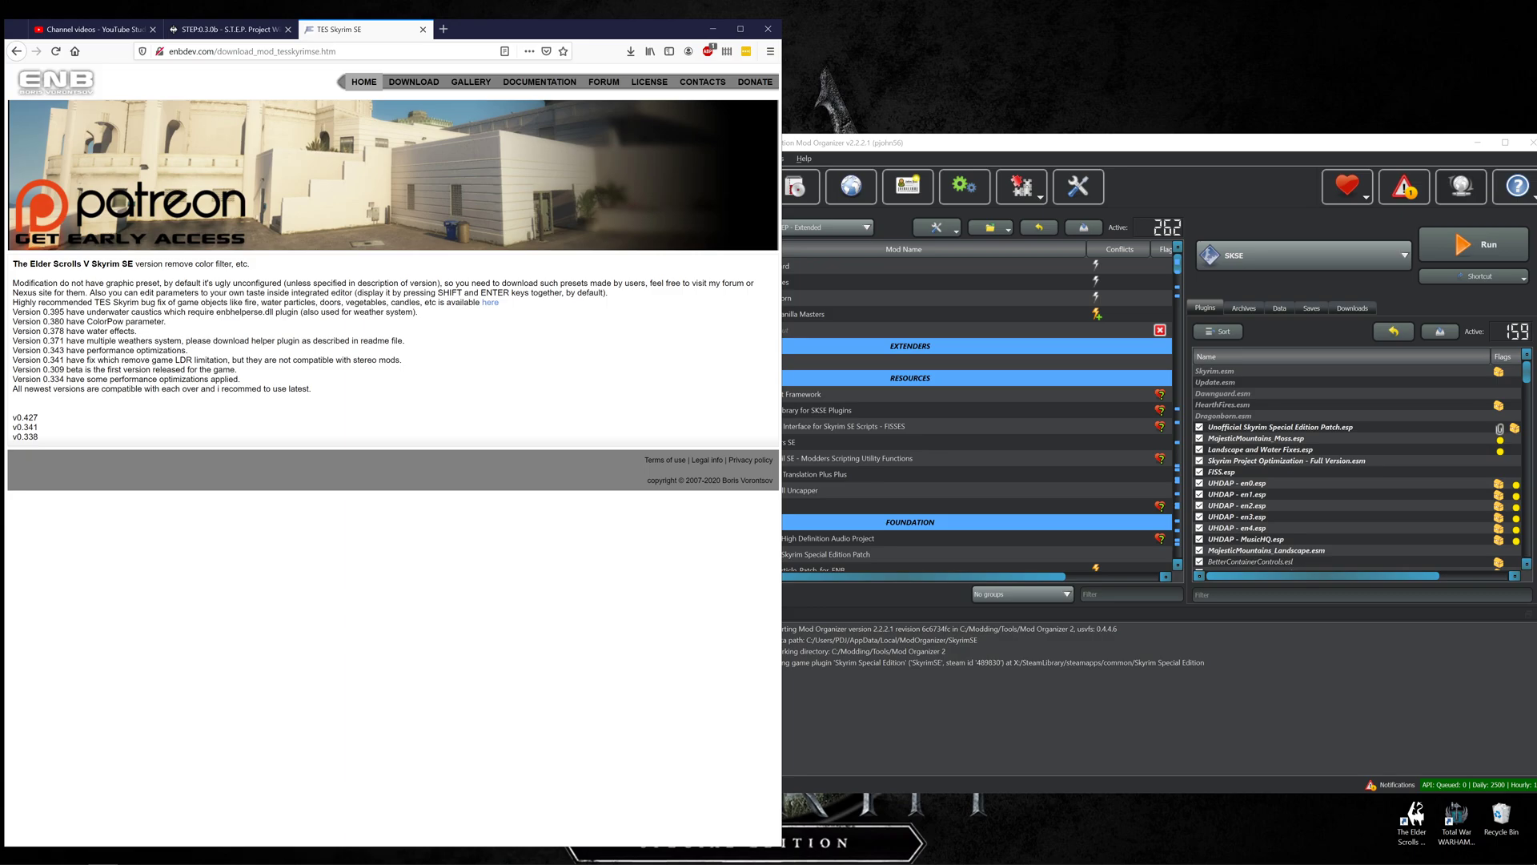
{"action": "left_click", "coordinate": [24, 417]}
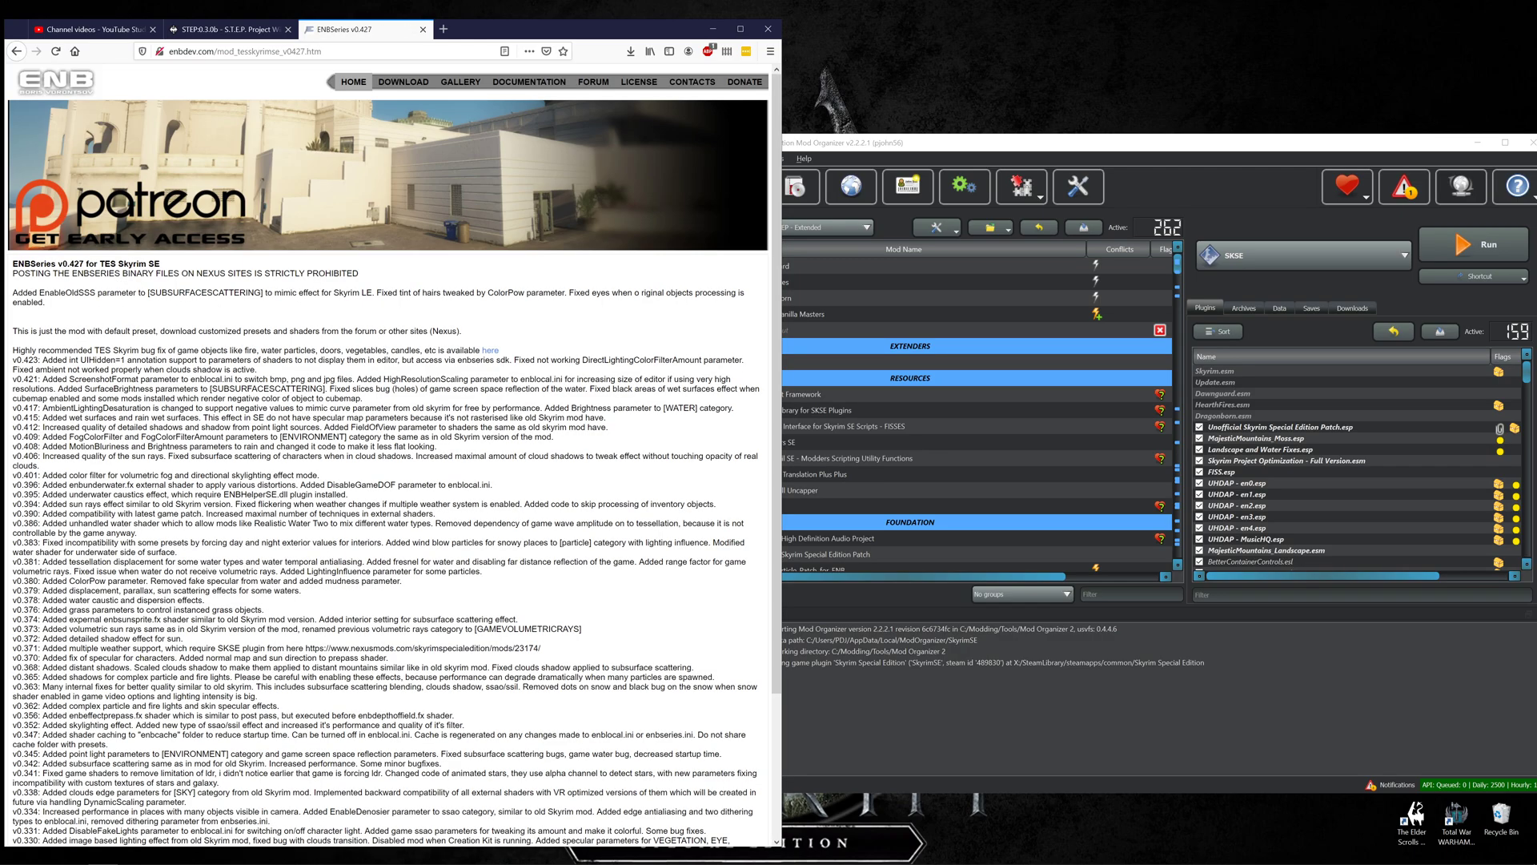
Download the ENBSeries v0.427 archive for Skyrim SE, saving the file, and show it in its containing folder
{"action": "scroll", "coordinate": [389, 452], "scroll_direction": "down", "scroll_amount": 3}
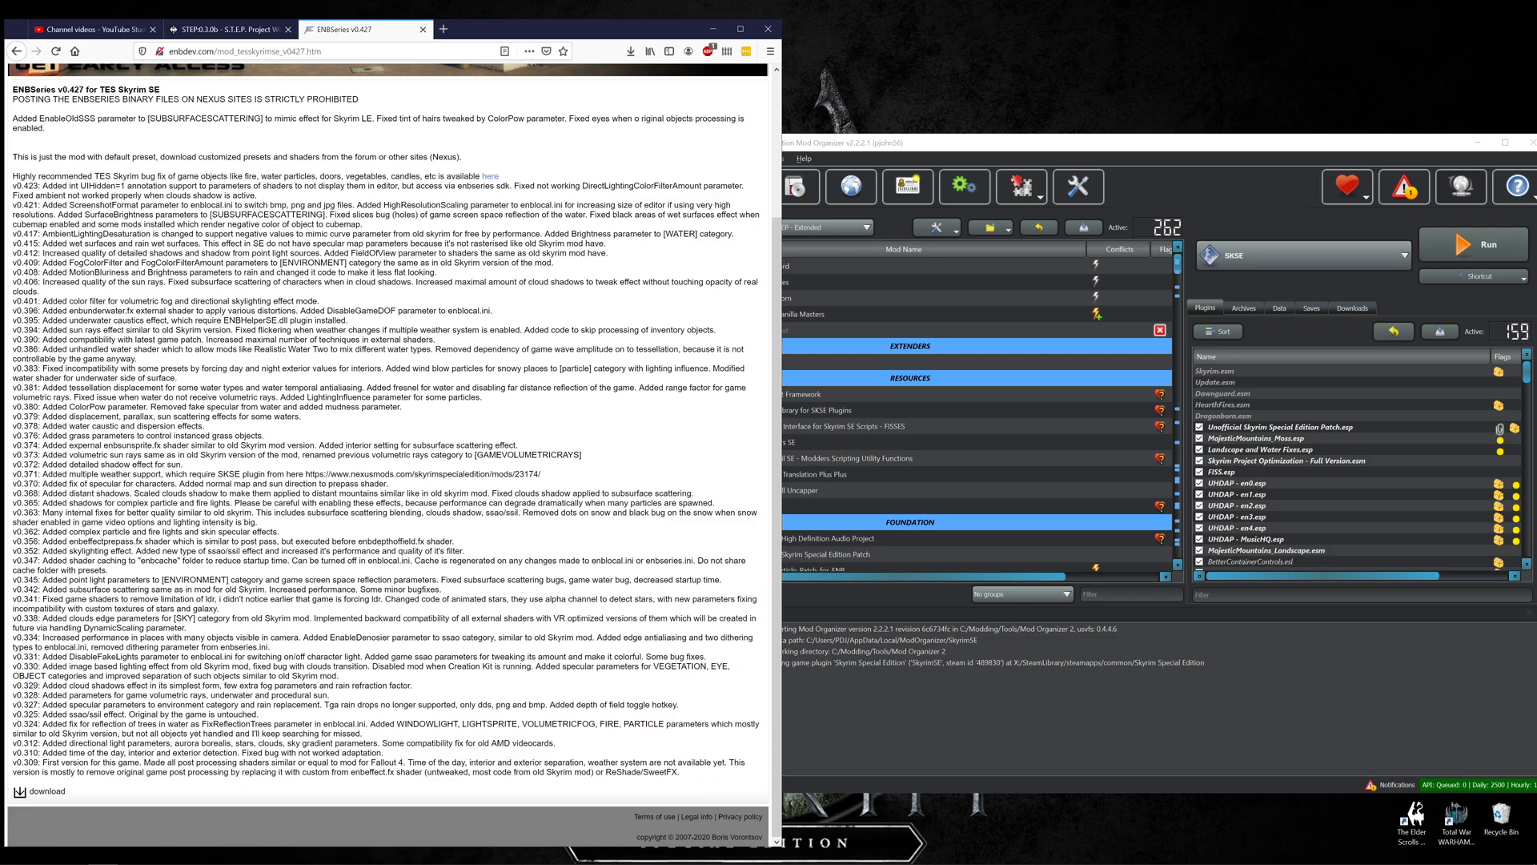
{"action": "left_click", "coordinate": [20, 793]}
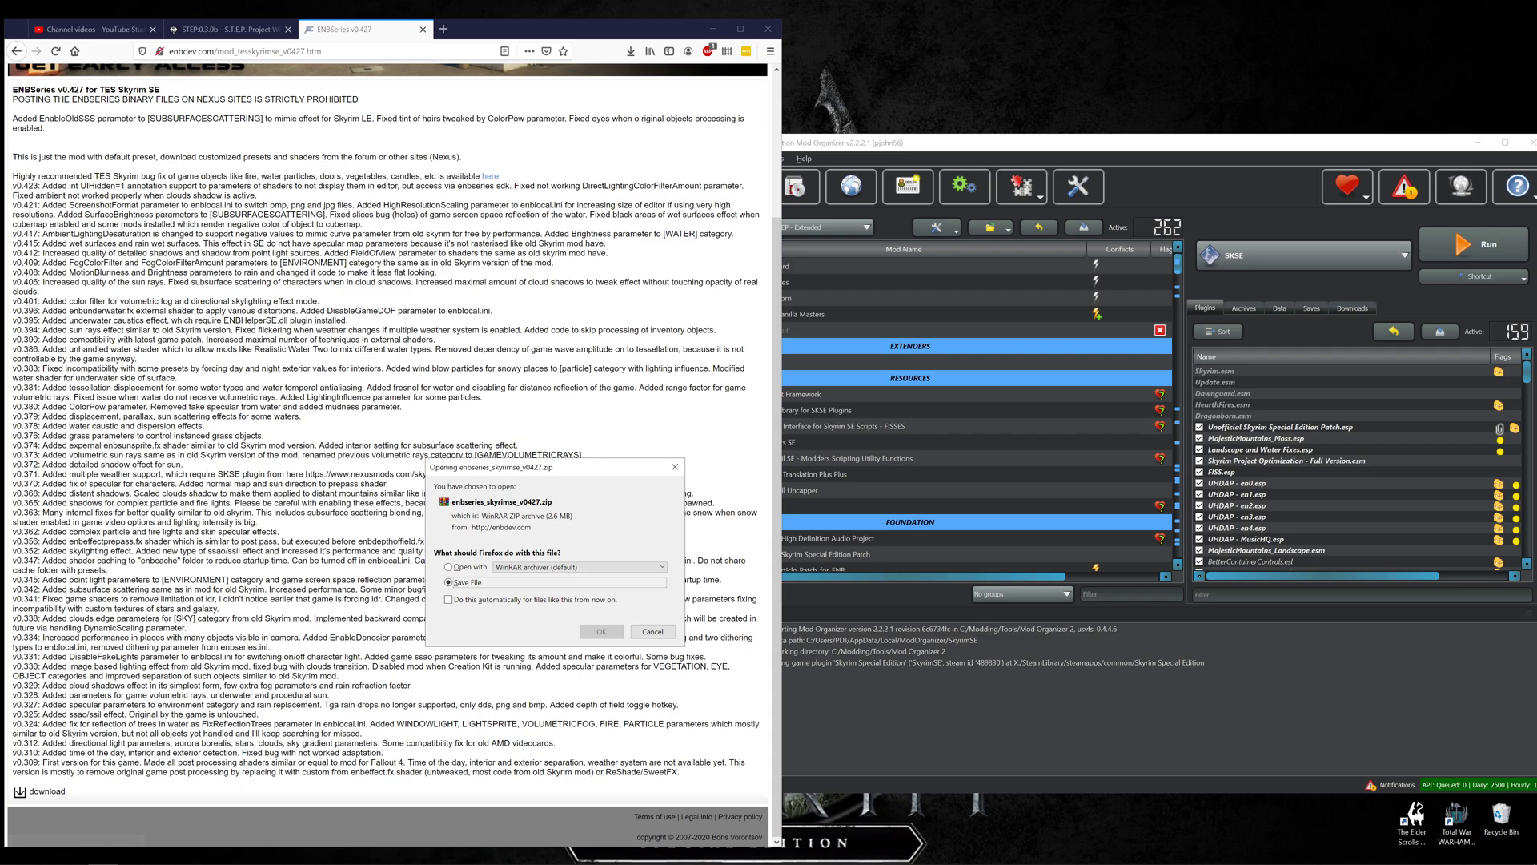
{"action": "left_click", "coordinate": [601, 631]}
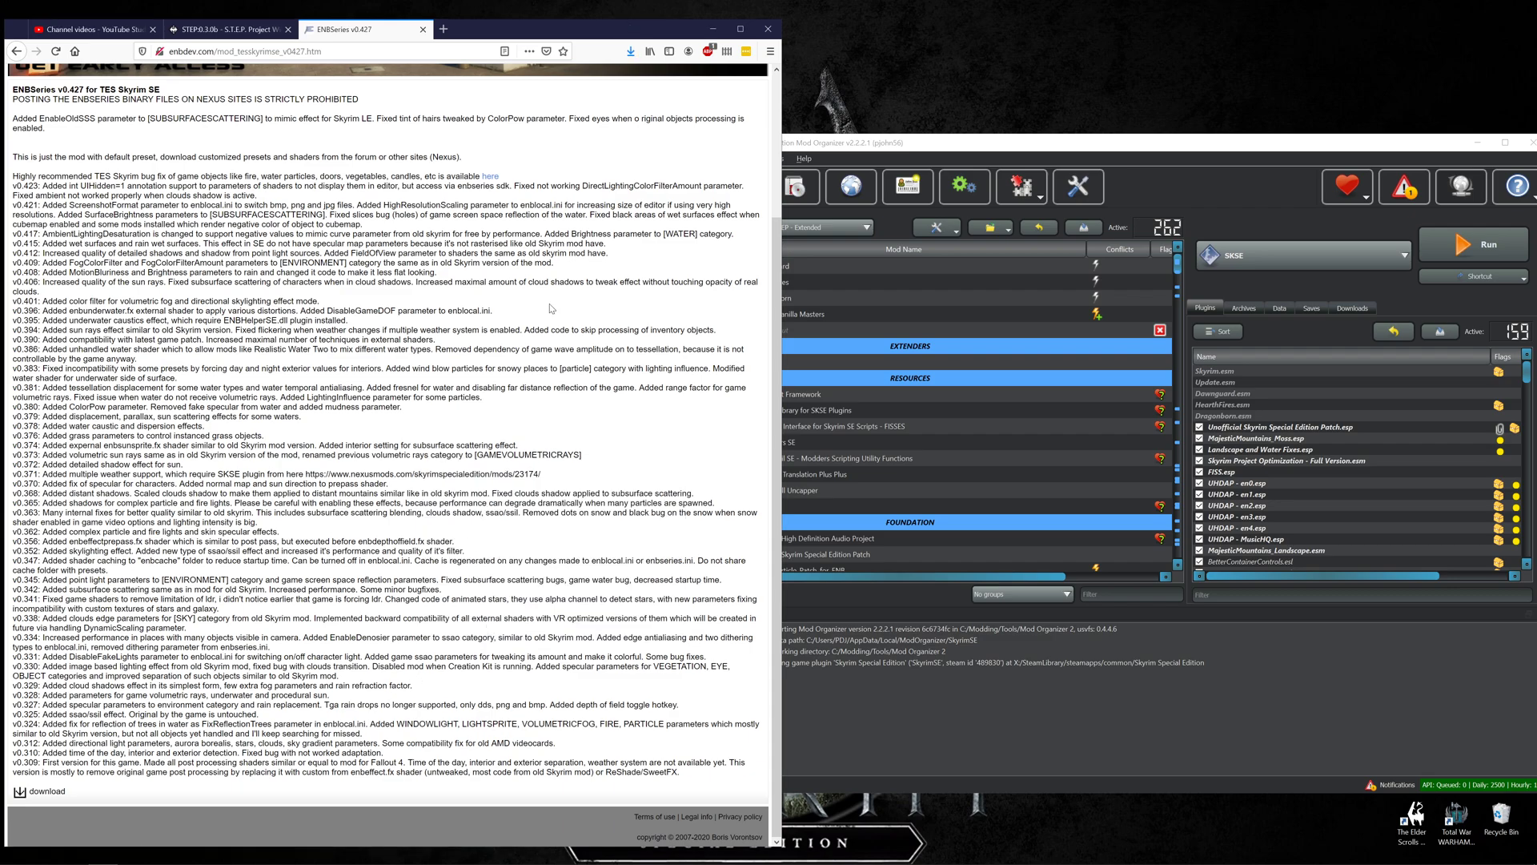
{"action": "left_click", "coordinate": [630, 51]}
{"action": "left_click", "coordinate": [629, 82]}
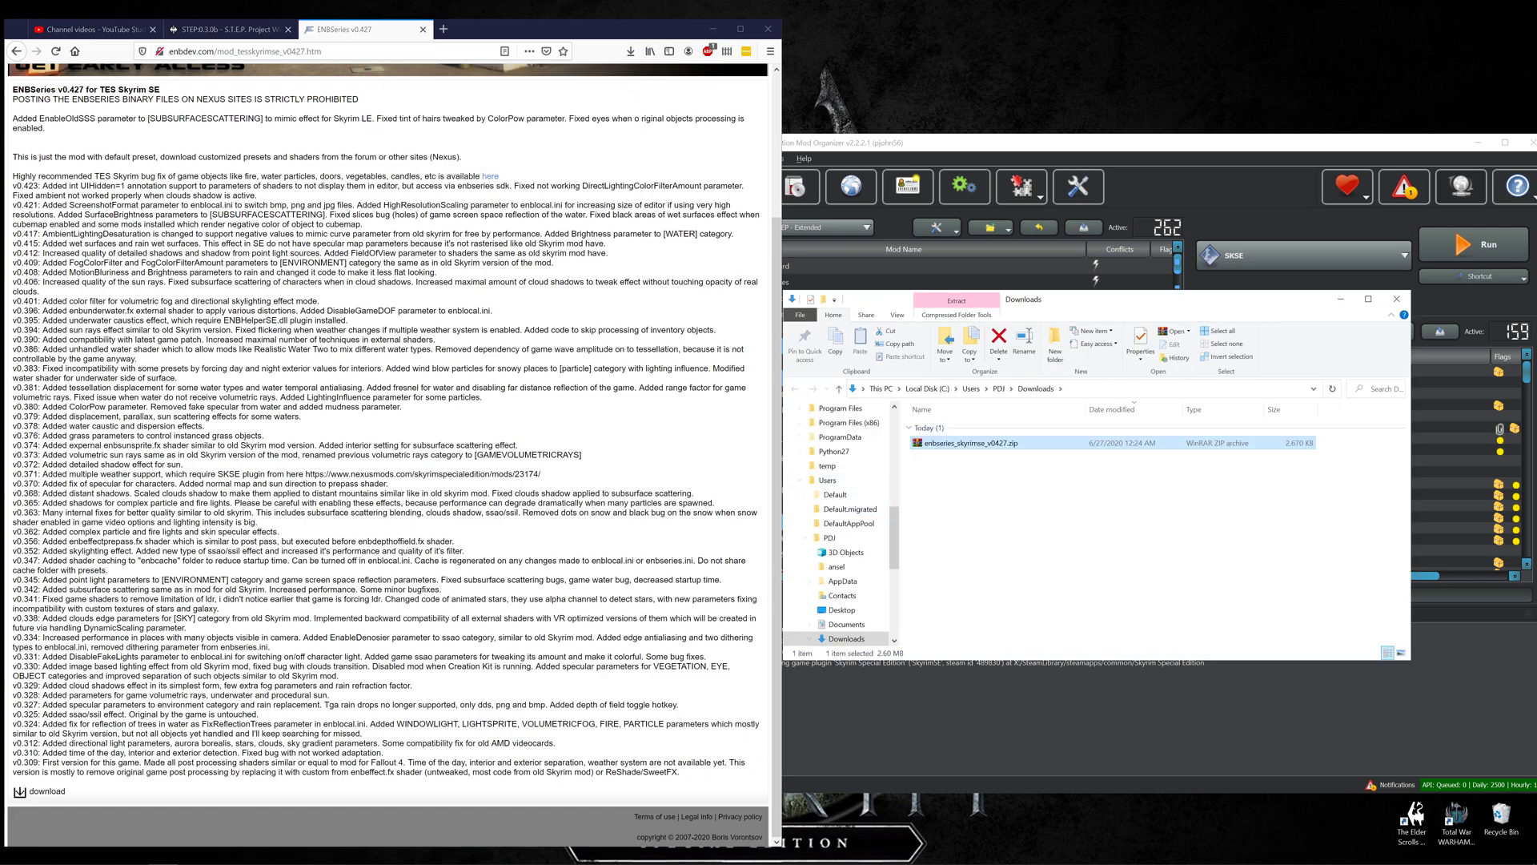
Open a second File Explorer window over the browser and browse to C:\Modding\Tools\ENBs
{"action": "mouse_move", "coordinate": [225, 860]}
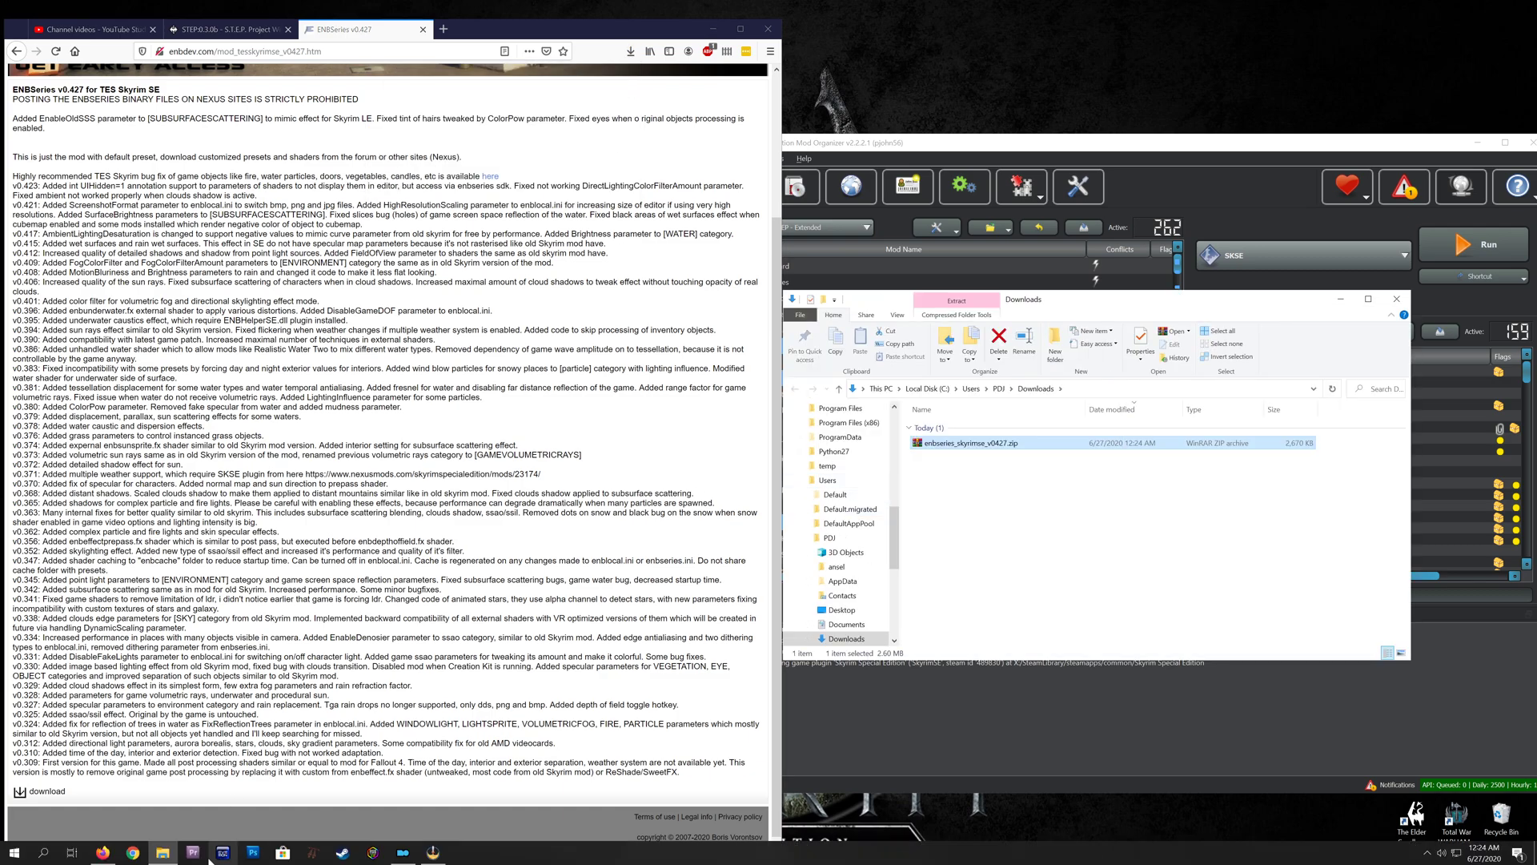
{"action": "mouse_move", "coordinate": [168, 857]}
{"action": "right_click", "coordinate": [167, 858]}
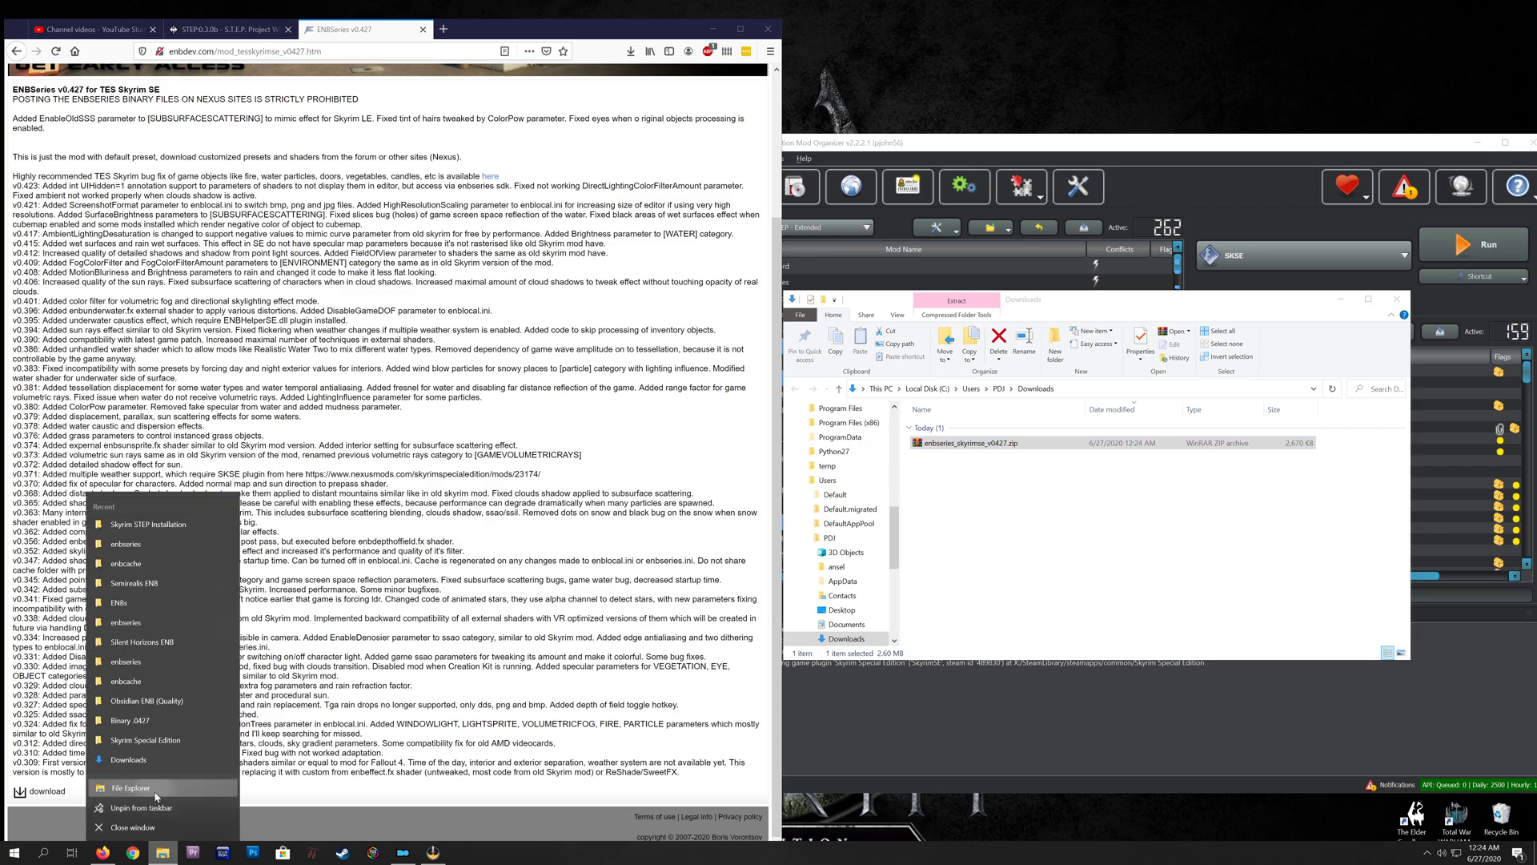
{"action": "left_click", "coordinate": [155, 791]}
{"action": "left_click_drag", "start_coordinate": [1082, 313], "coordinate": [404, 265]}
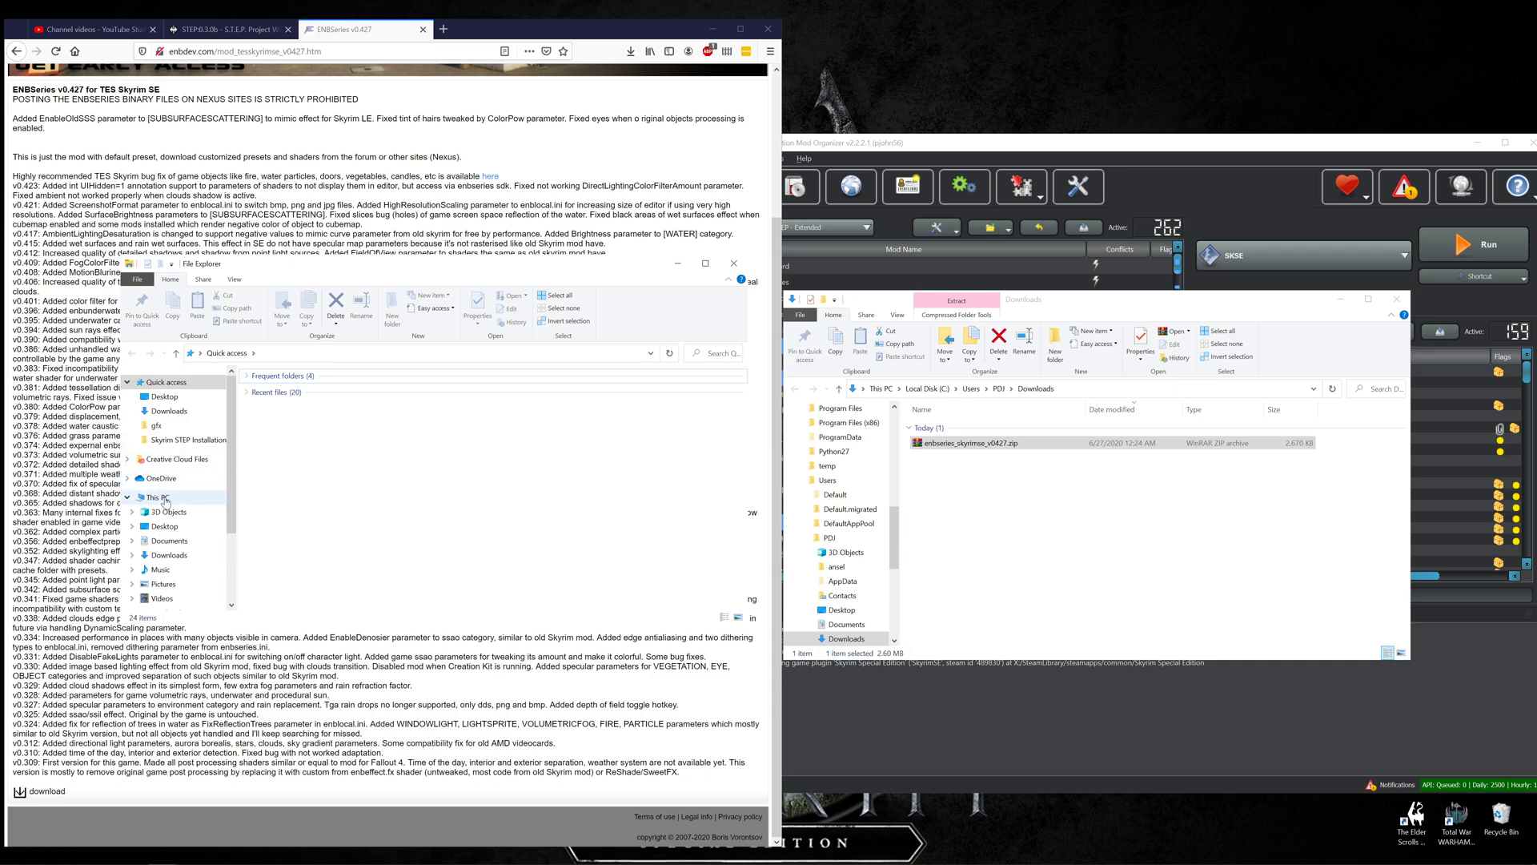
{"action": "left_click", "coordinate": [164, 498]}
{"action": "double_click", "coordinate": [313, 523]}
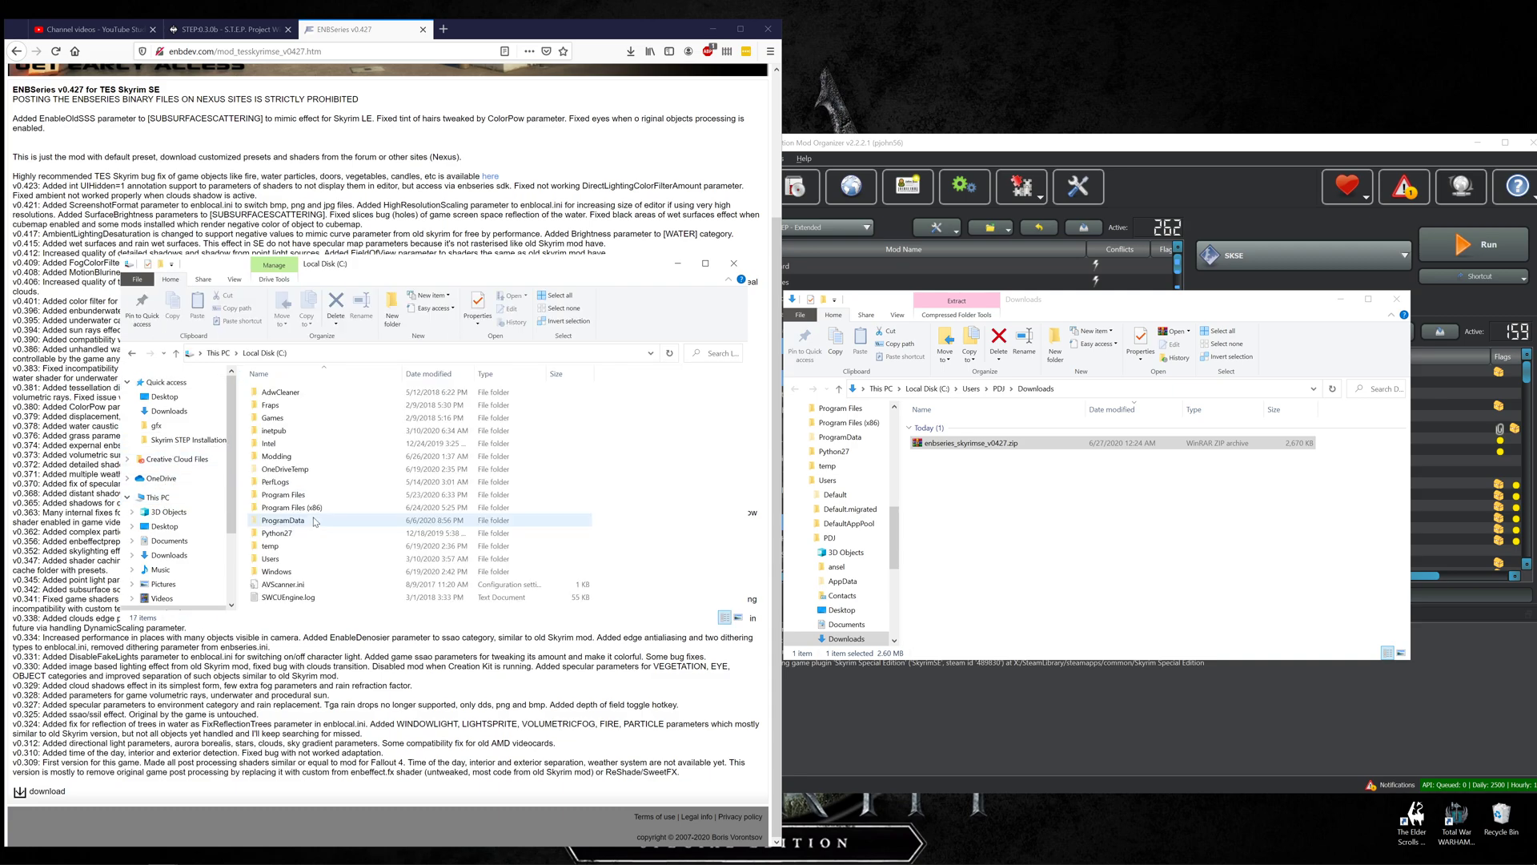
{"action": "double_click", "coordinate": [298, 456]}
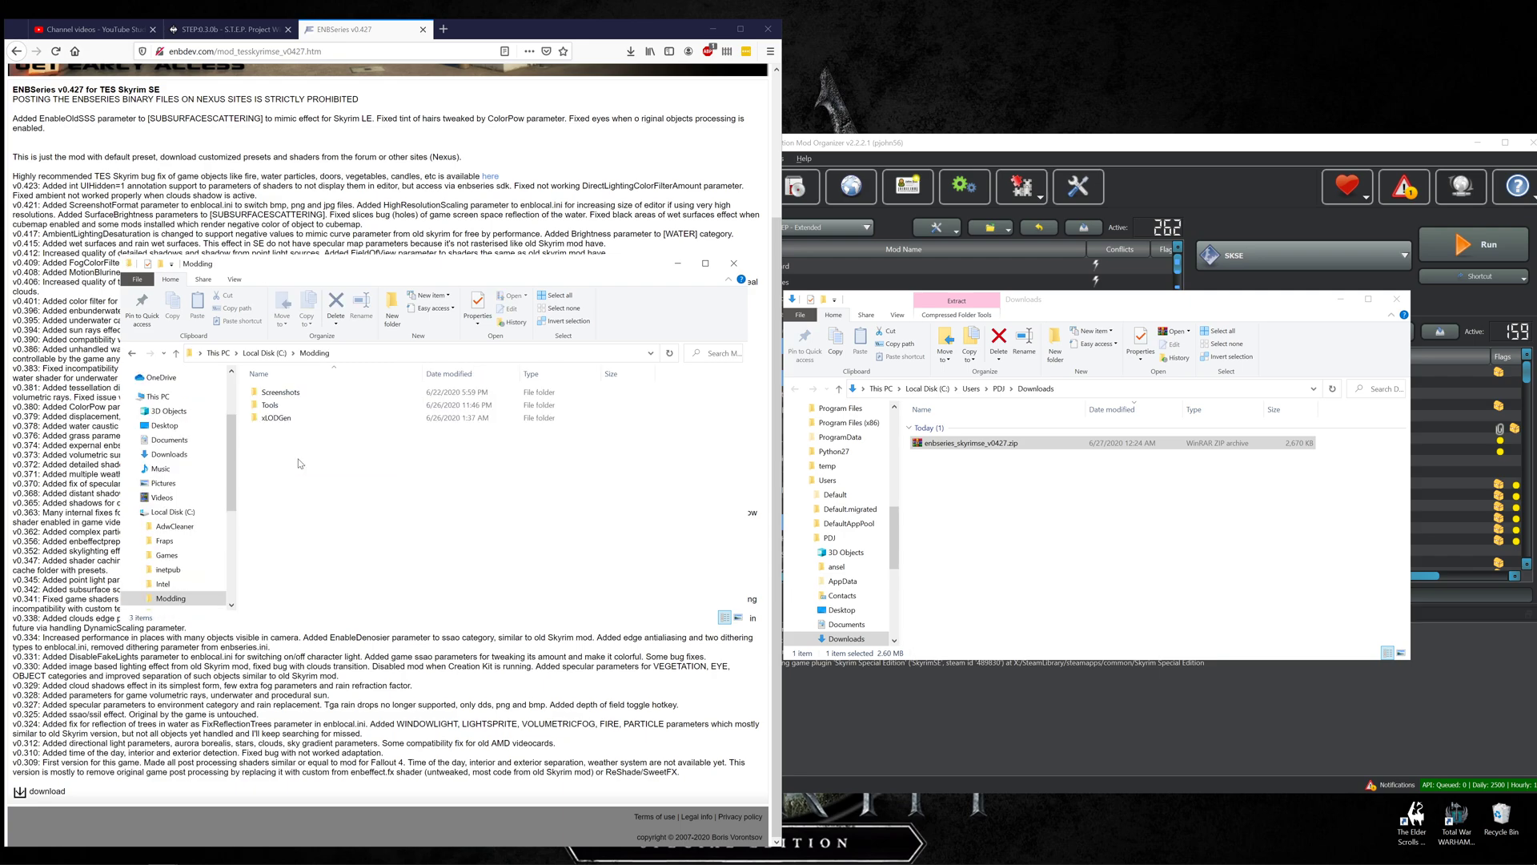
{"action": "double_click", "coordinate": [289, 407]}
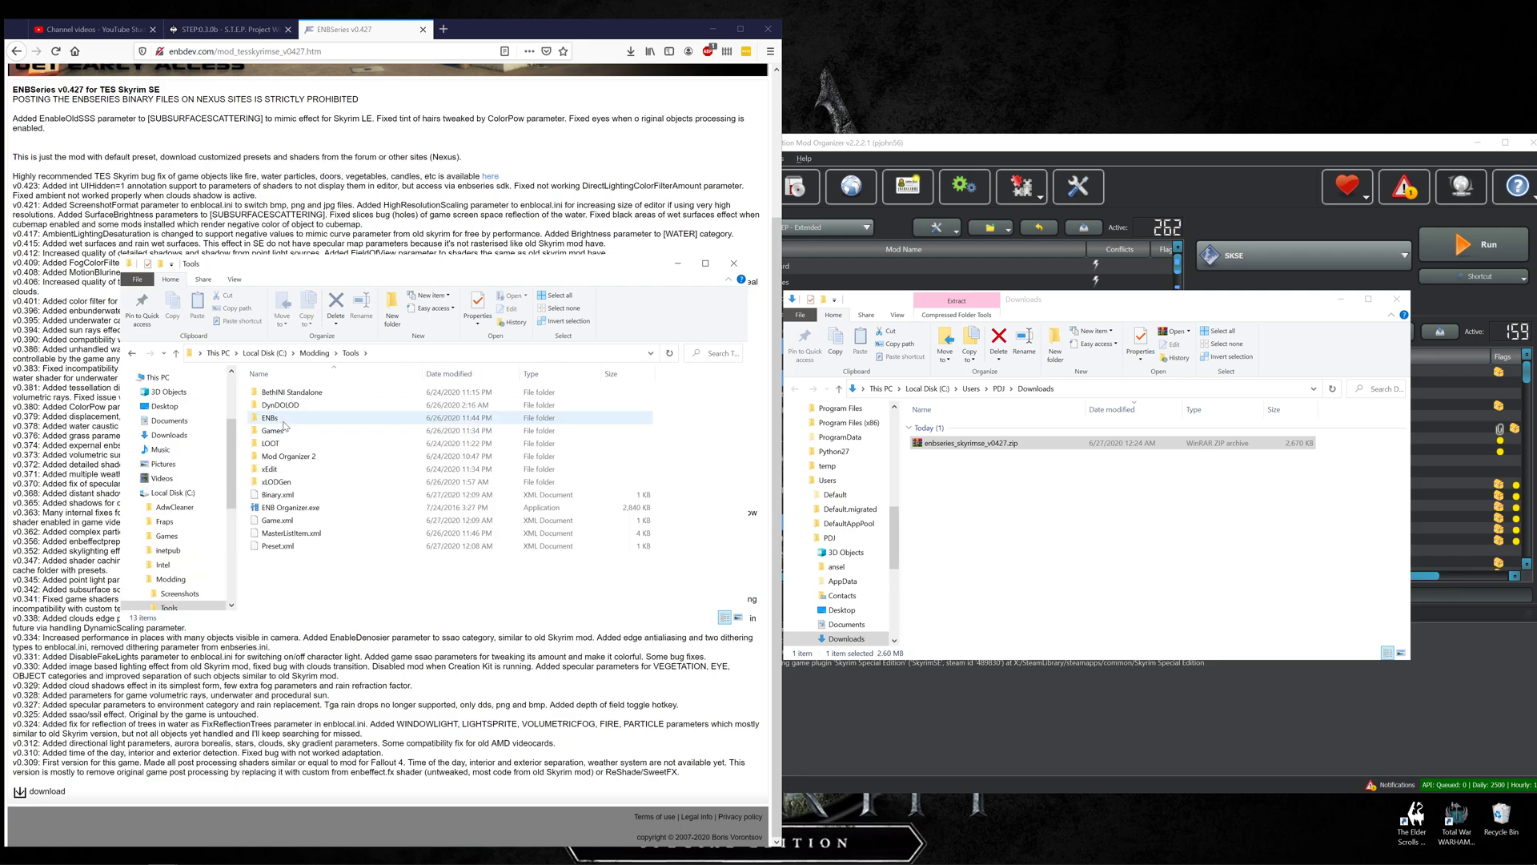
{"action": "double_click", "coordinate": [283, 420]}
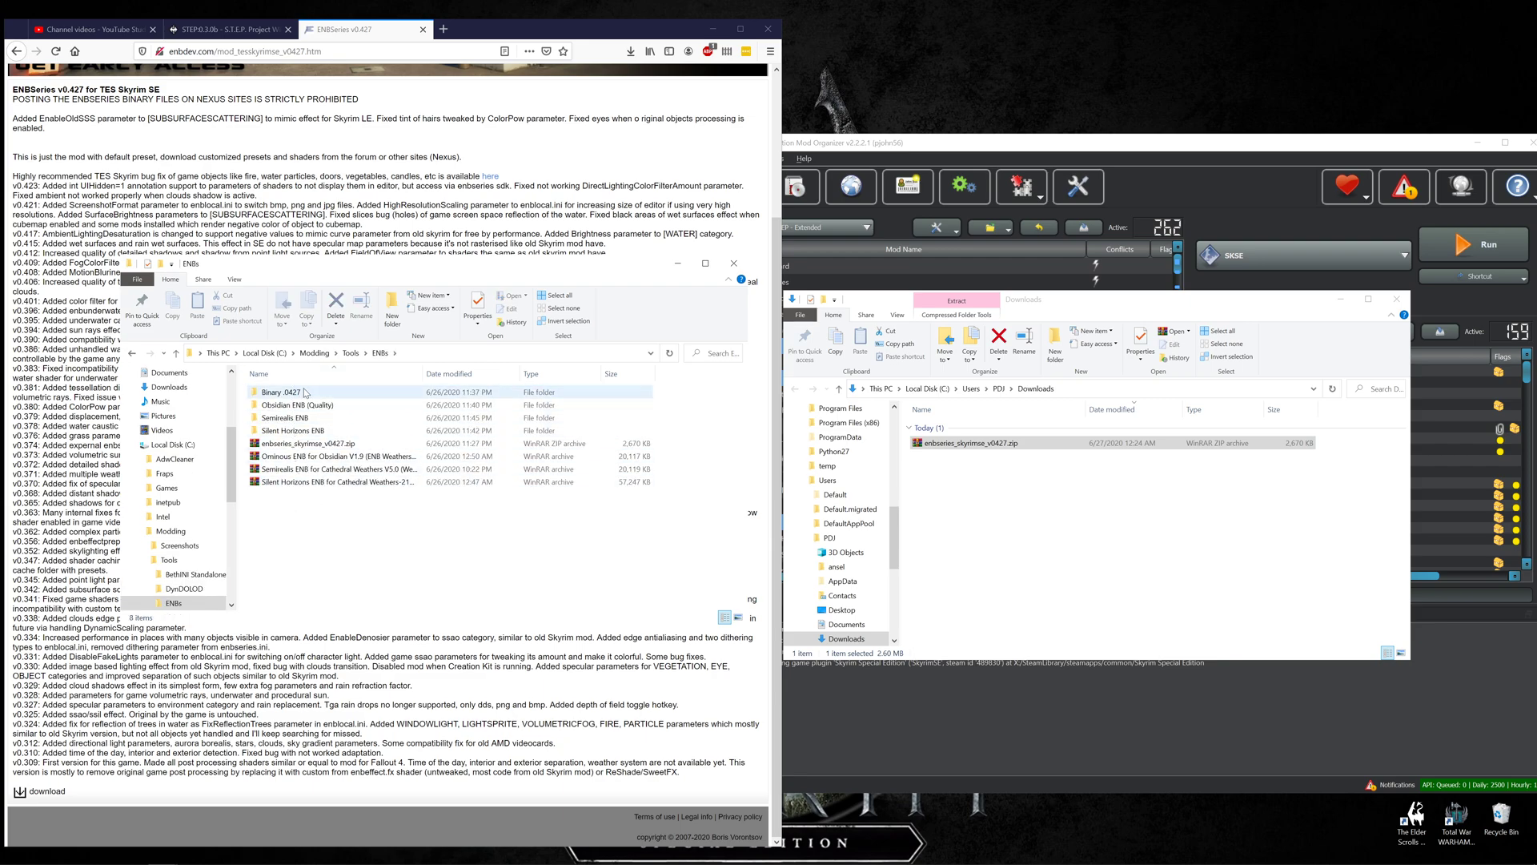
Delete the Binary .0427, Obsidian ENB (Quality), Semirealis ENB and Silent Horizons ENB folders from the ENBs folder
{"action": "left_click", "coordinate": [277, 392]}
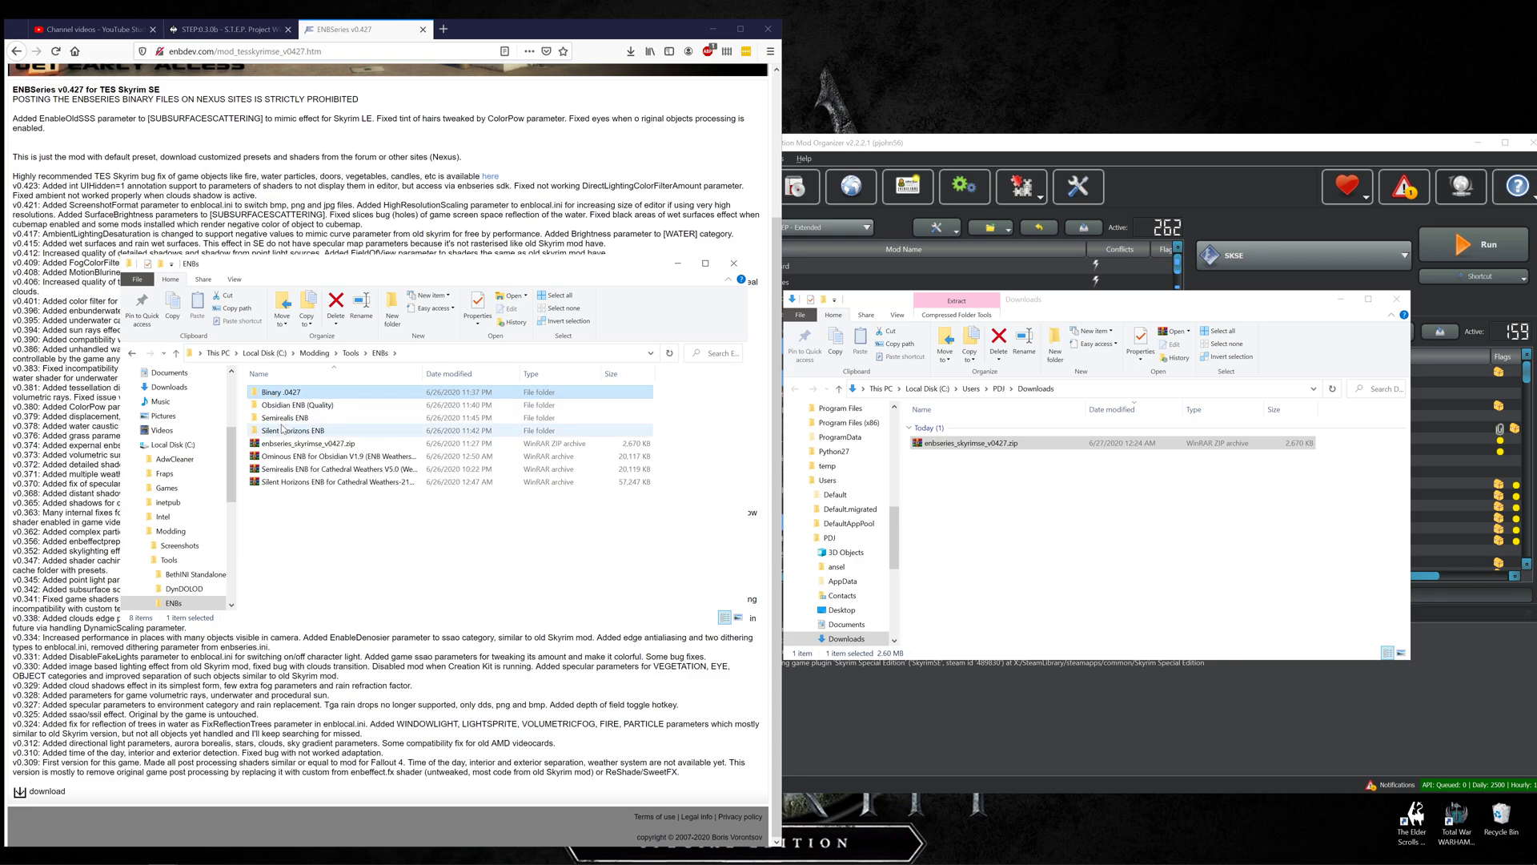
{"action": "left_click", "coordinate": [288, 431], "text": "shift"}
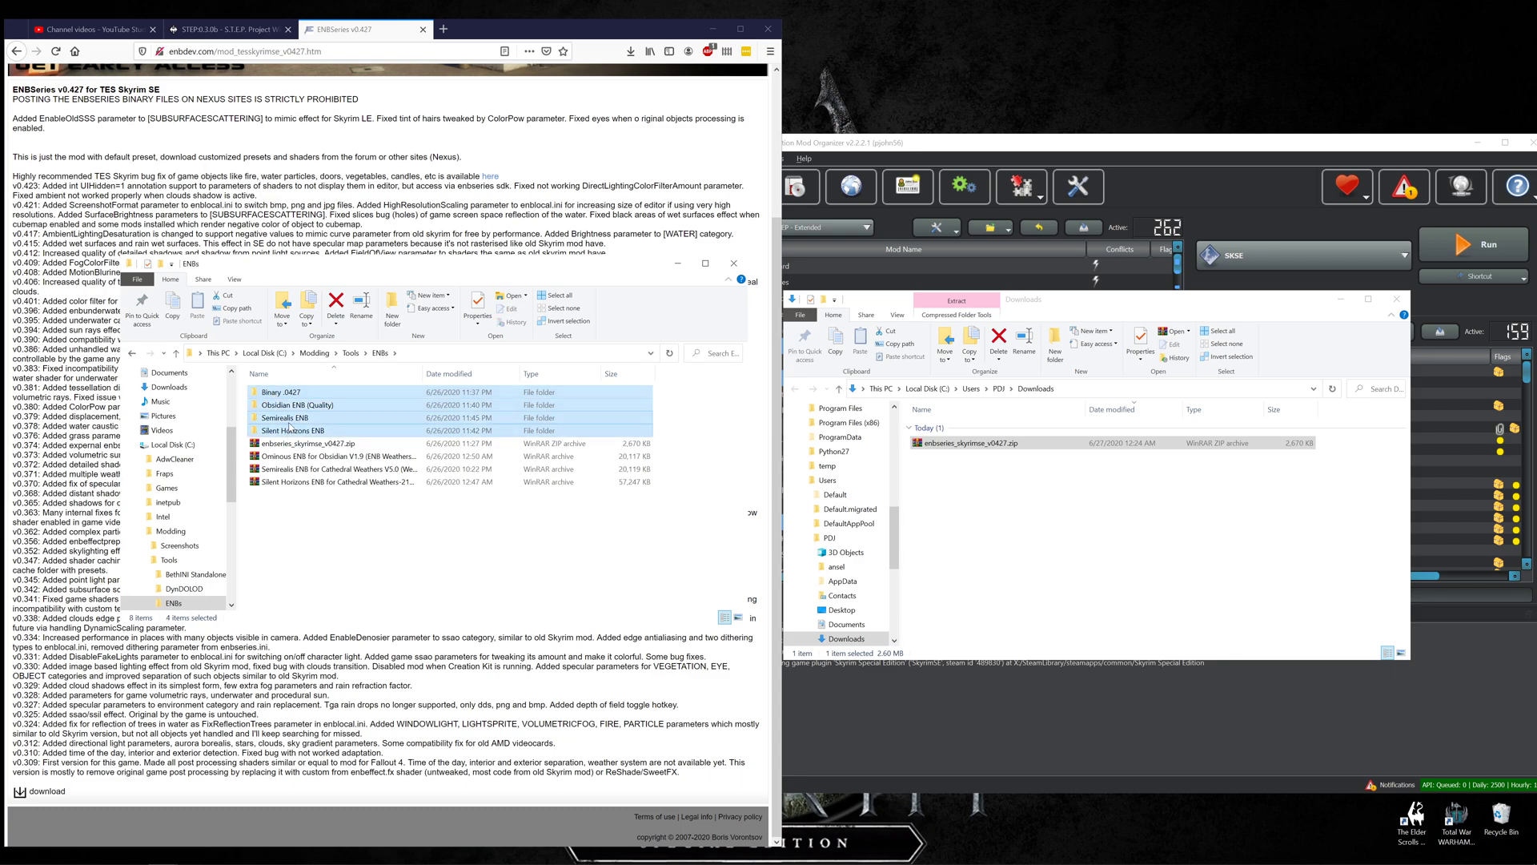
{"action": "key", "text": "Delete"}
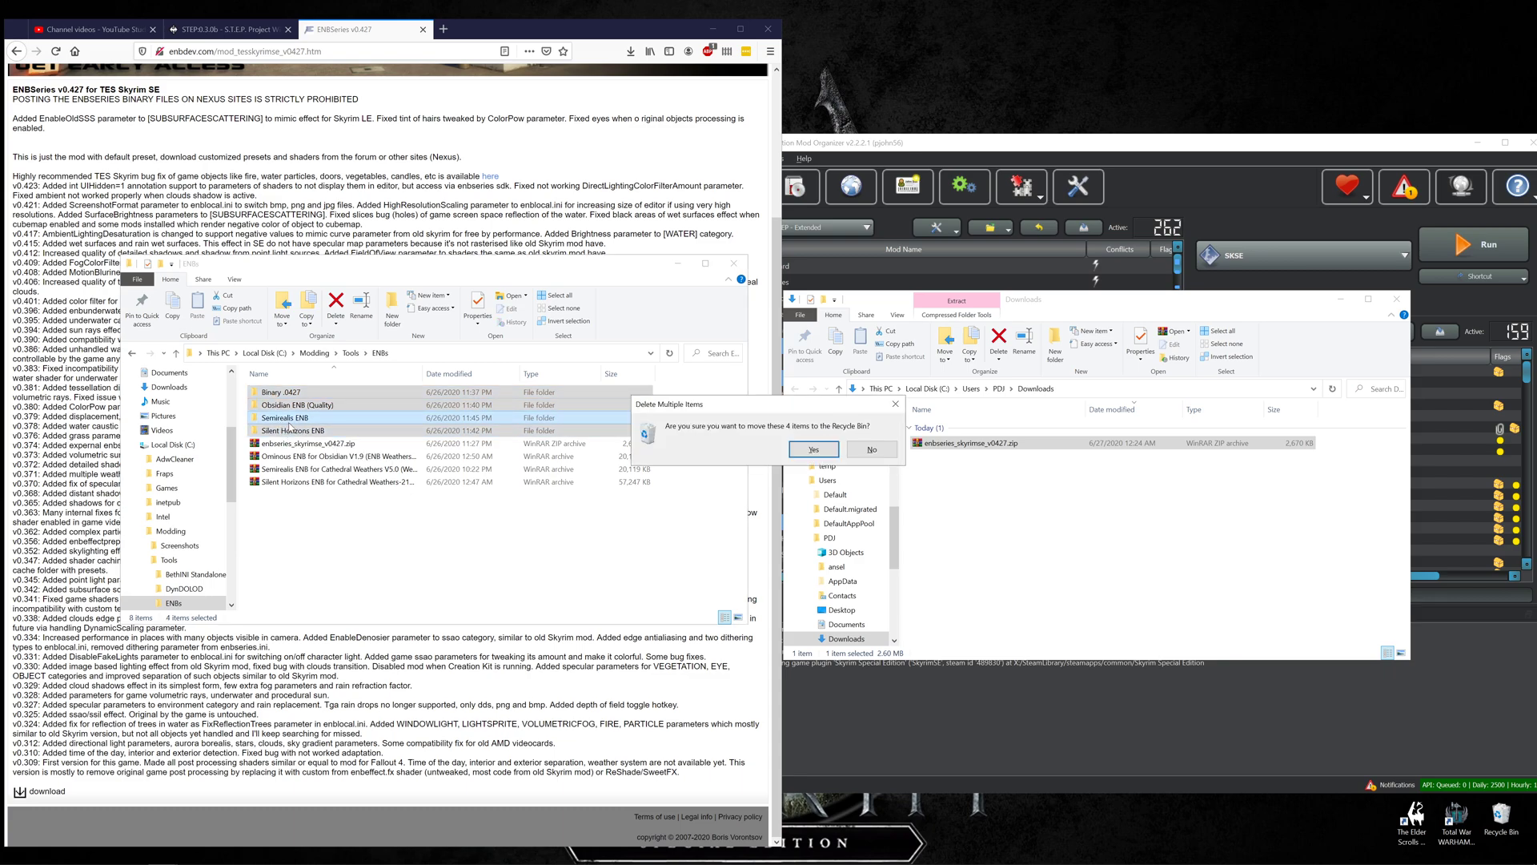
{"action": "left_click", "coordinate": [812, 449]}
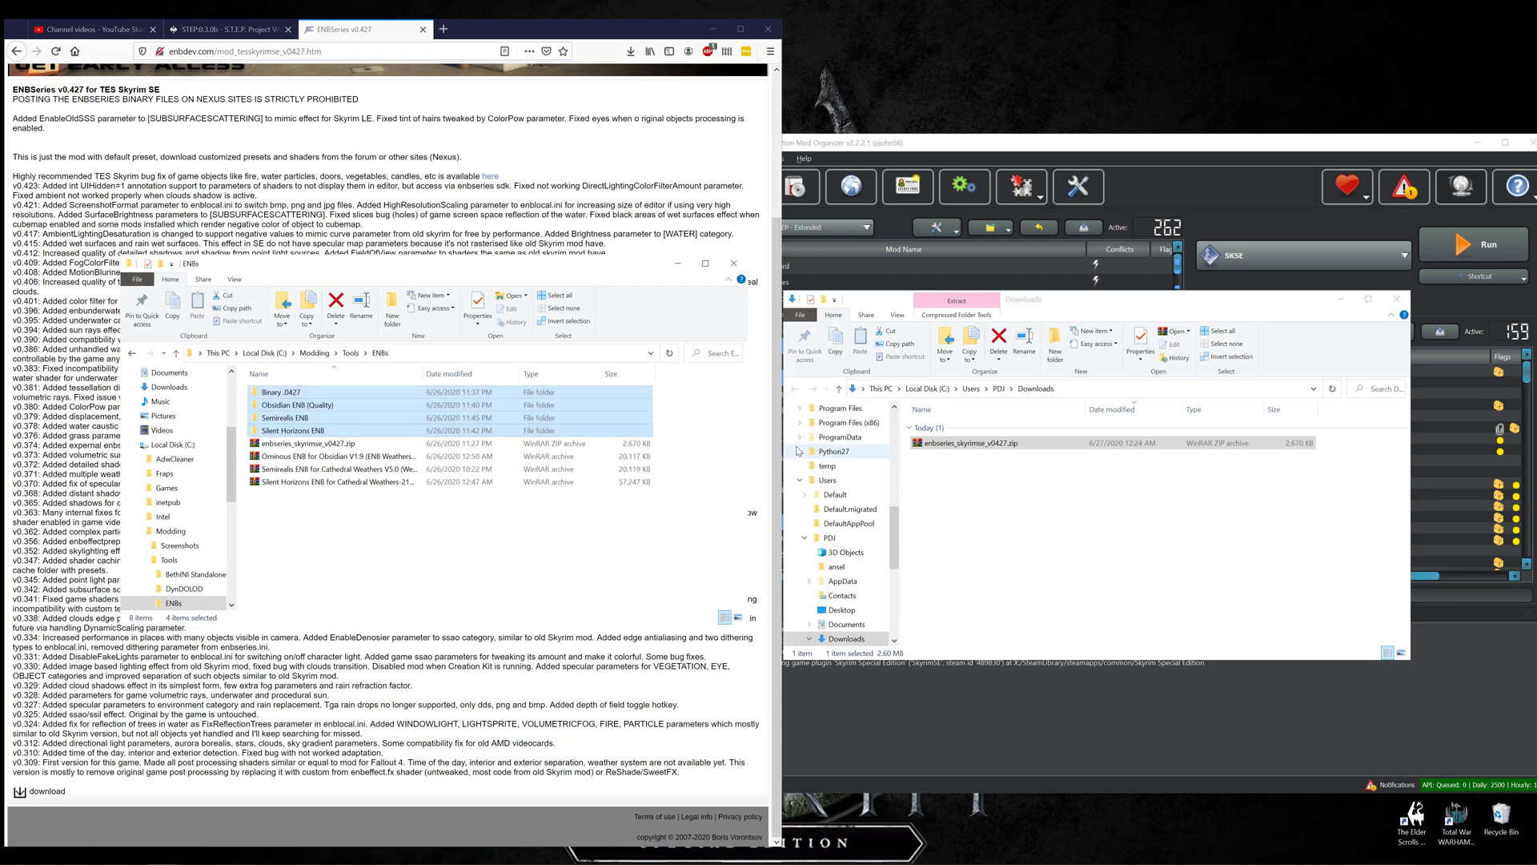
Delete enbseries_skyrimse_v0427.zip from the Downloads folder and minimize that window
{"action": "left_click", "coordinate": [301, 396]}
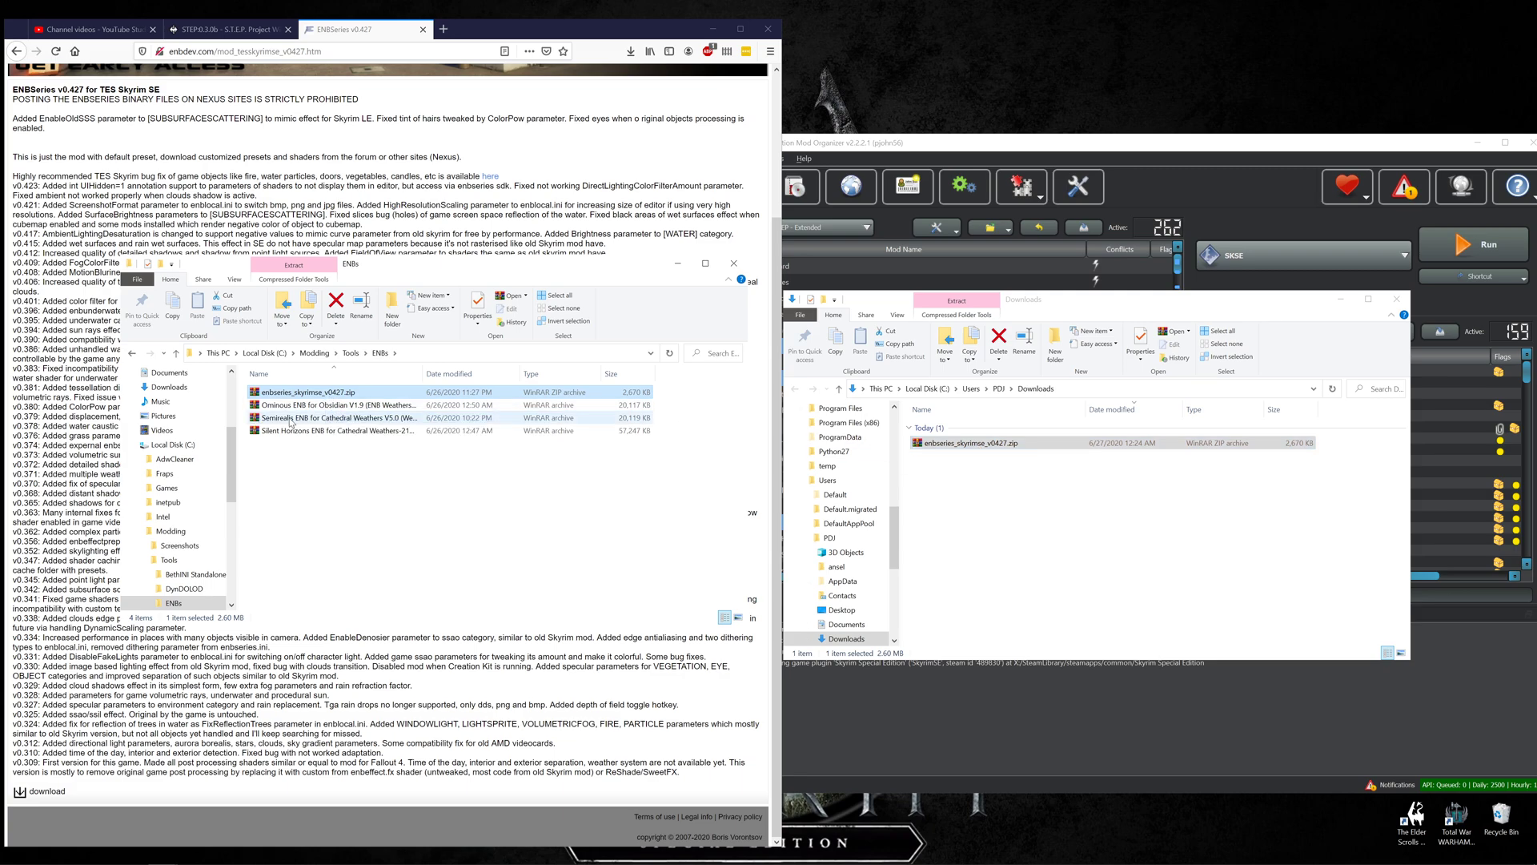
{"action": "right_click", "coordinate": [992, 444]}
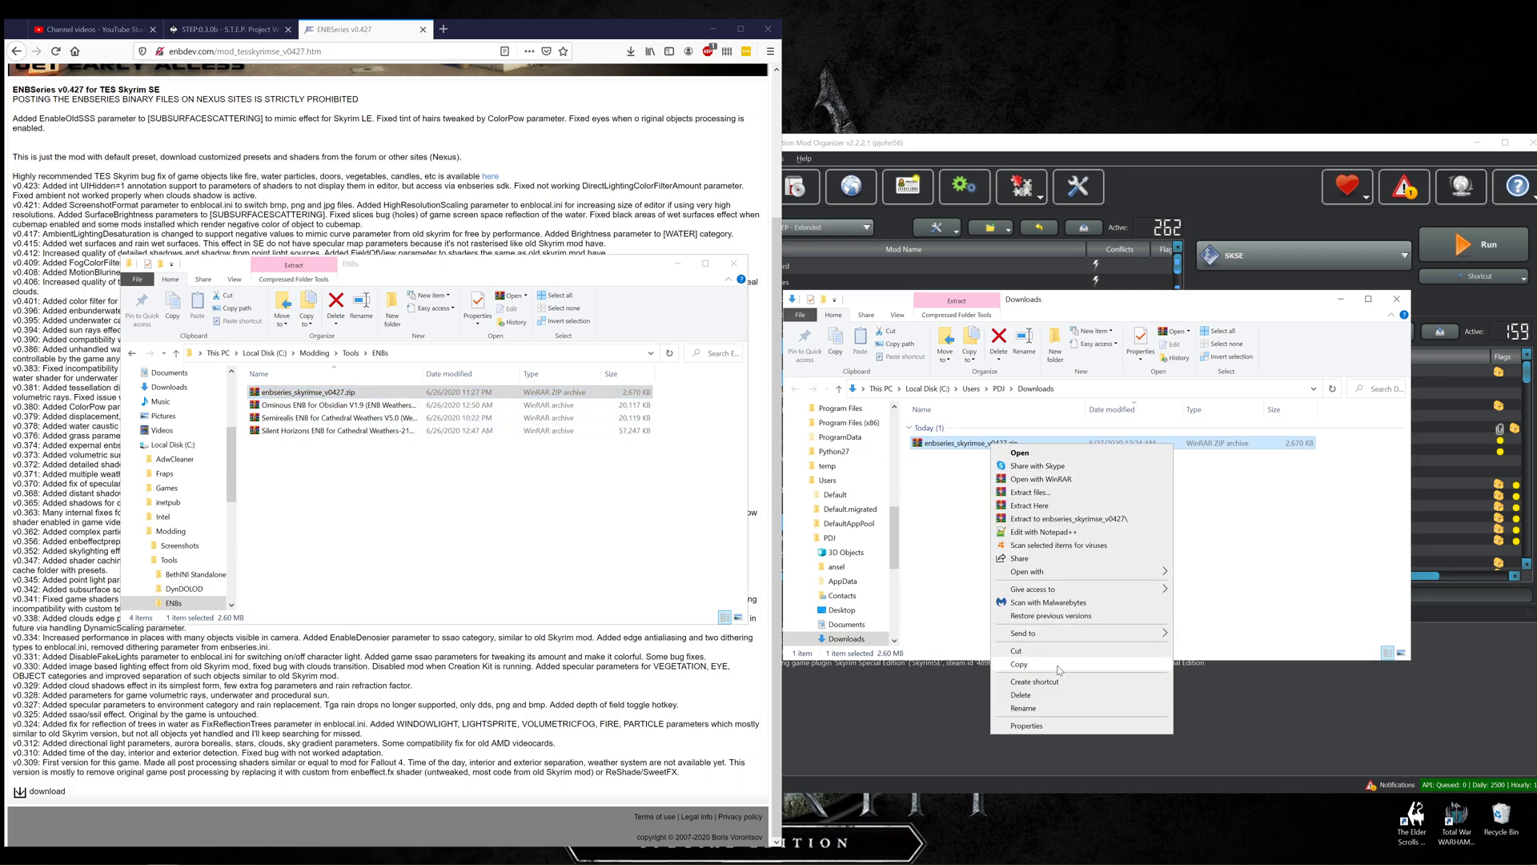
{"action": "left_click", "coordinate": [1053, 693]}
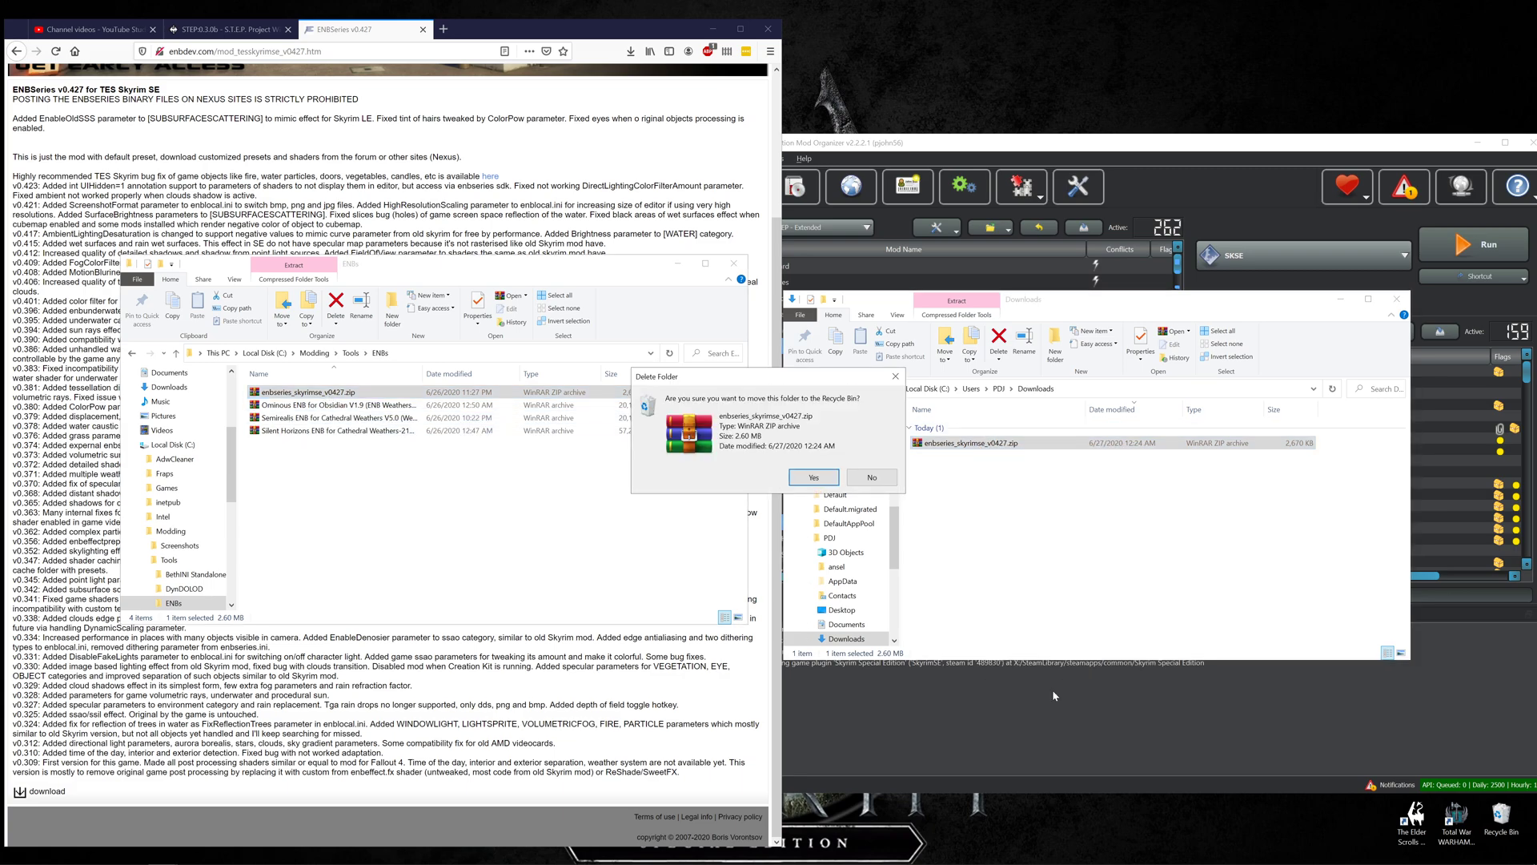
{"action": "left_click", "coordinate": [828, 479]}
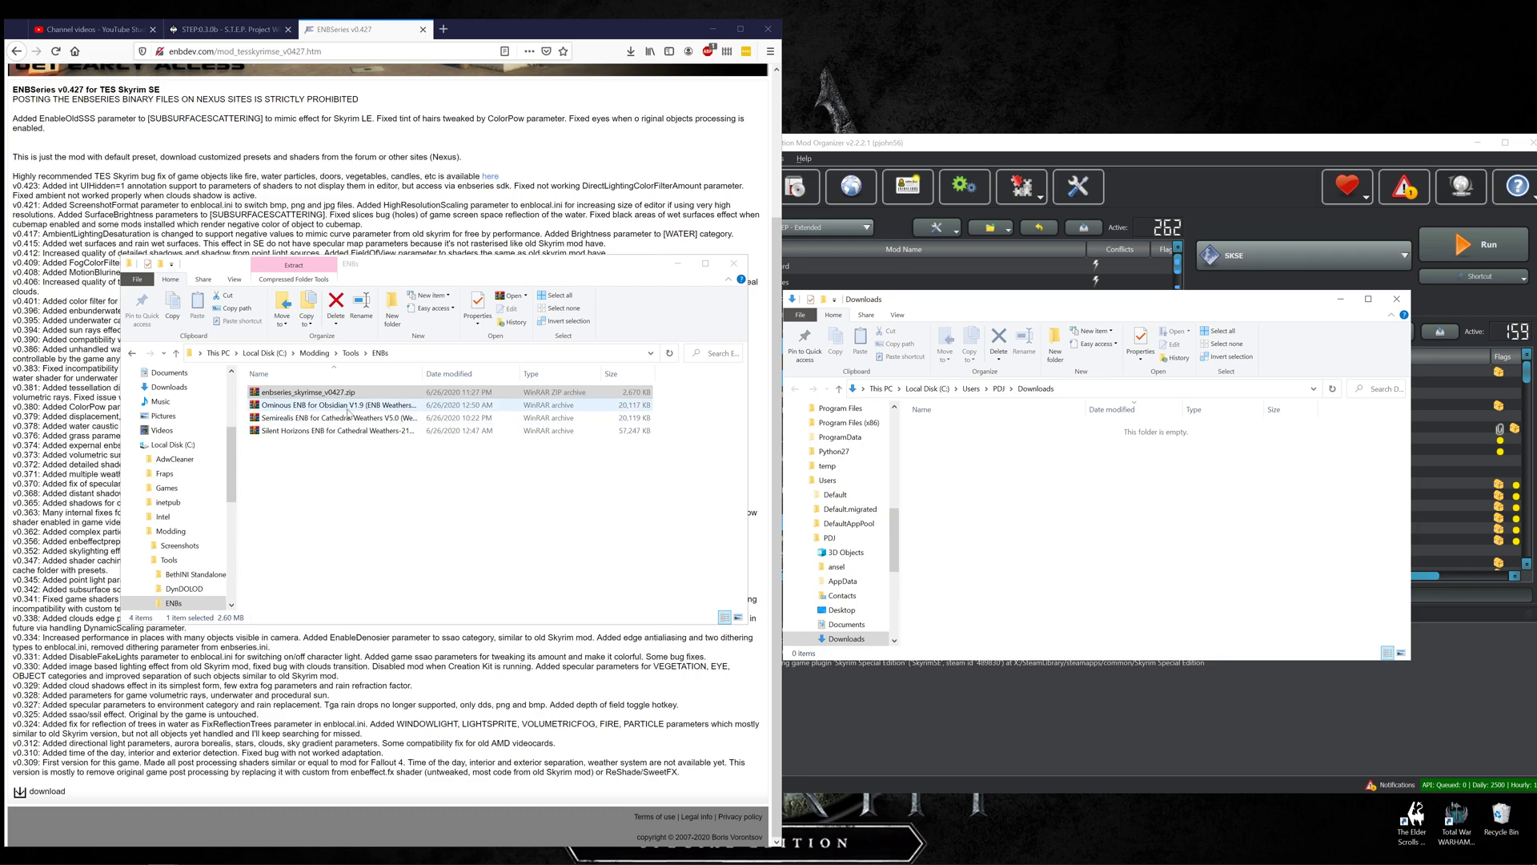
{"action": "left_click", "coordinate": [1340, 300]}
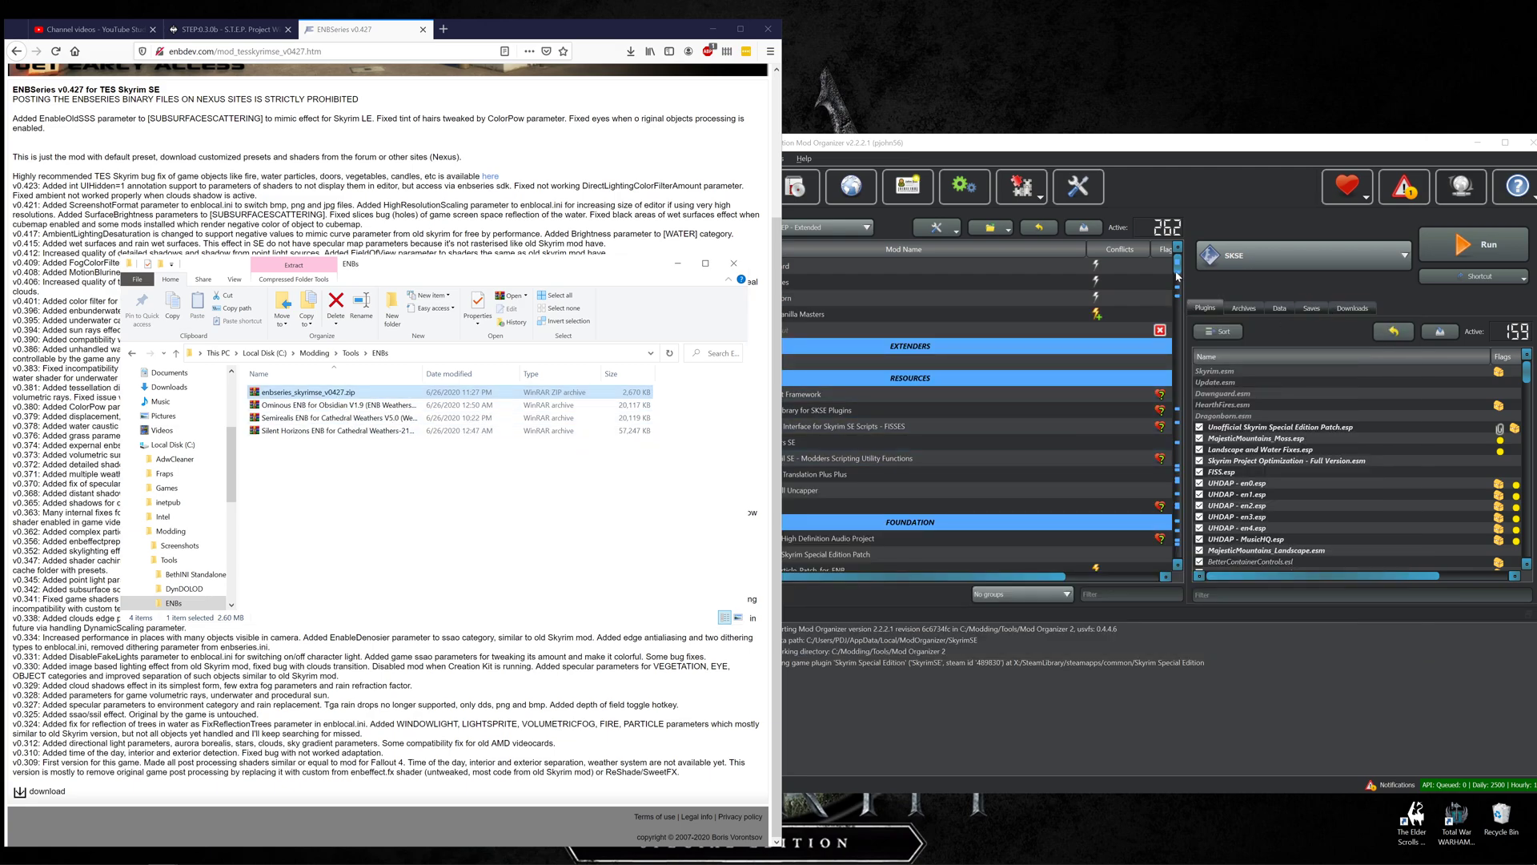
Switch to Mod Organizer, bring the Audiovisual - Lighting & Weather mods into view, and narrow the window
{"action": "left_click_drag", "start_coordinate": [1177, 271], "coordinate": [1191, 536]}
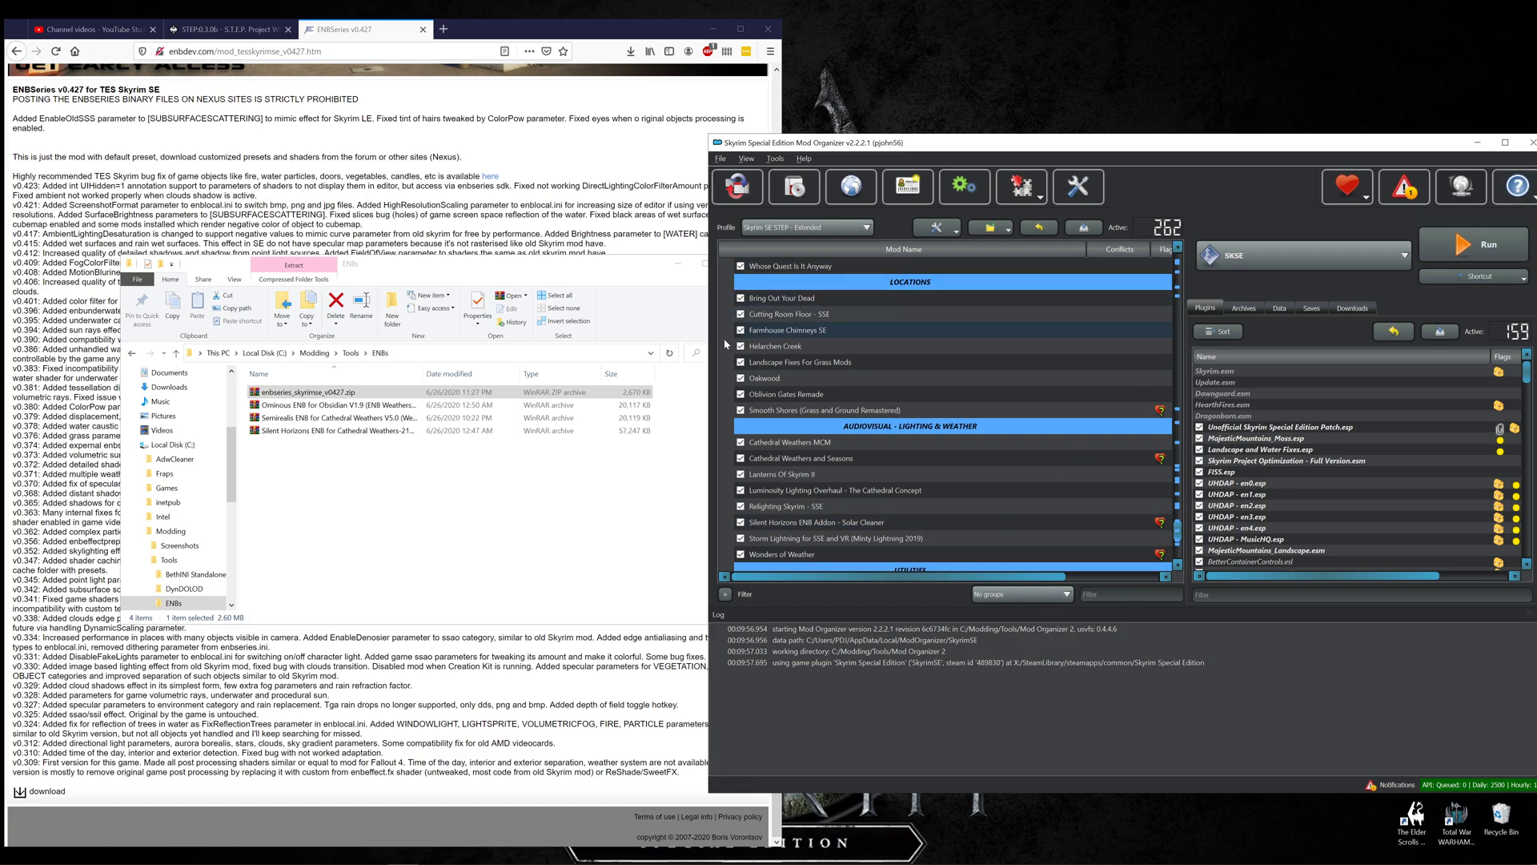
{"action": "left_click_drag", "start_coordinate": [708, 344], "coordinate": [921, 356]}
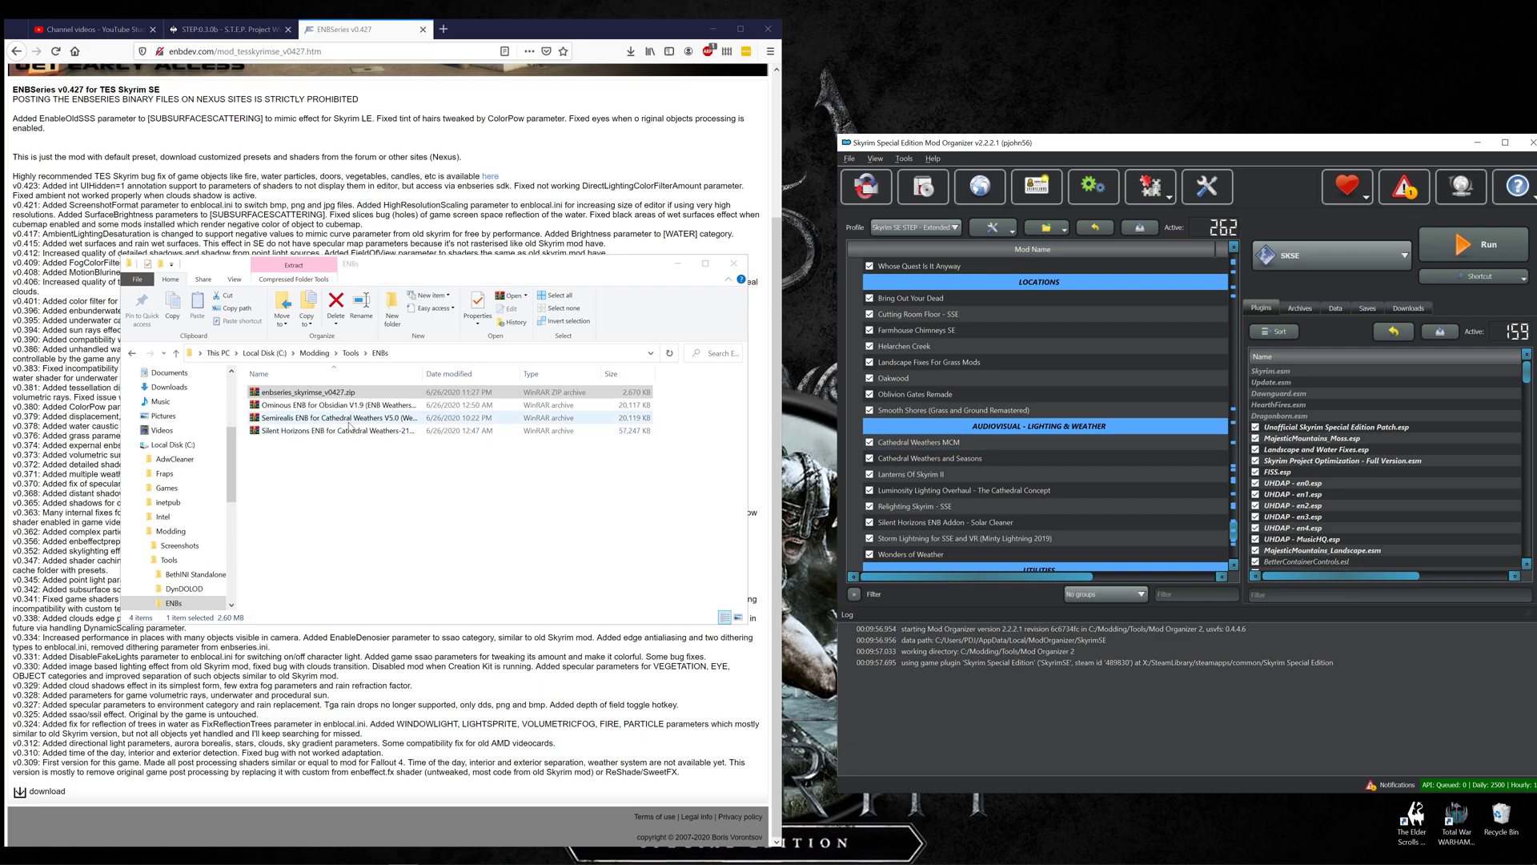
Close the leftover Downloads window and launch ENB Organizer.exe from the C:\Modding\Tools folder
{"action": "left_click", "coordinate": [279, 433]}
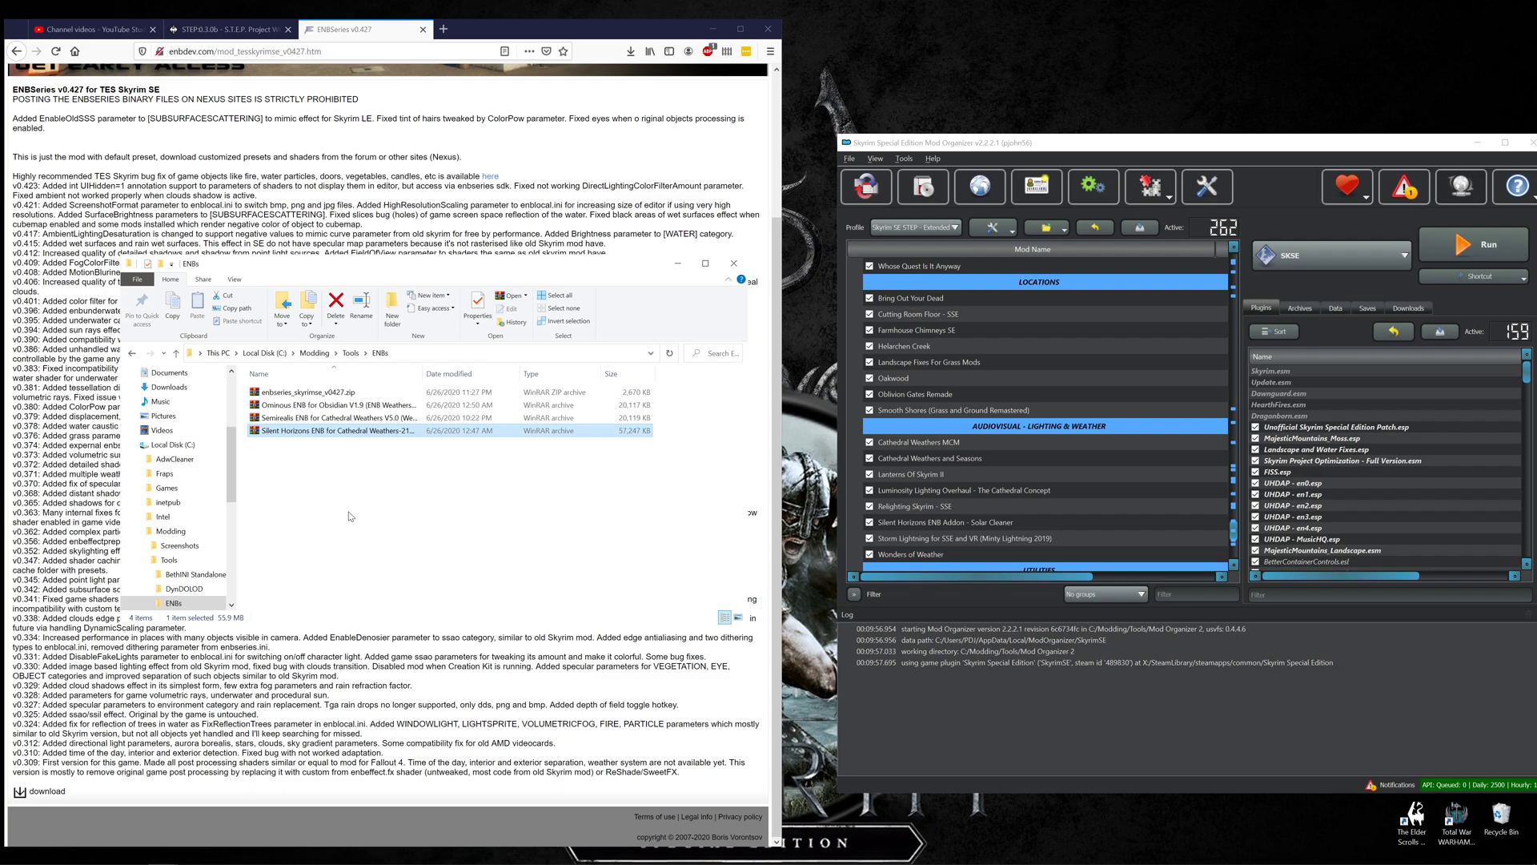
{"action": "key", "text": "alt+Up"}
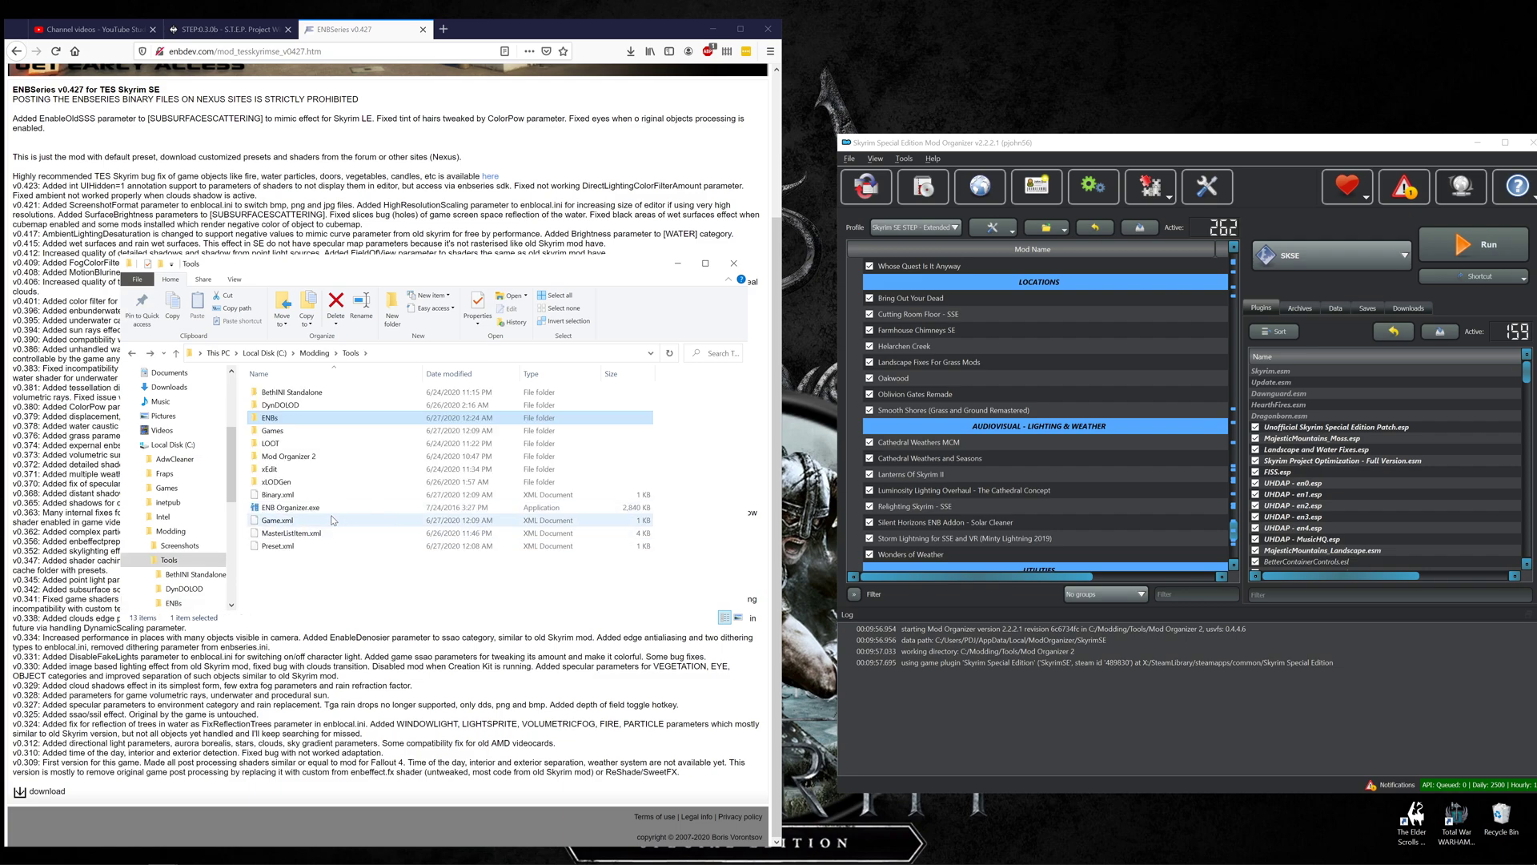
{"action": "left_click", "coordinate": [305, 516]}
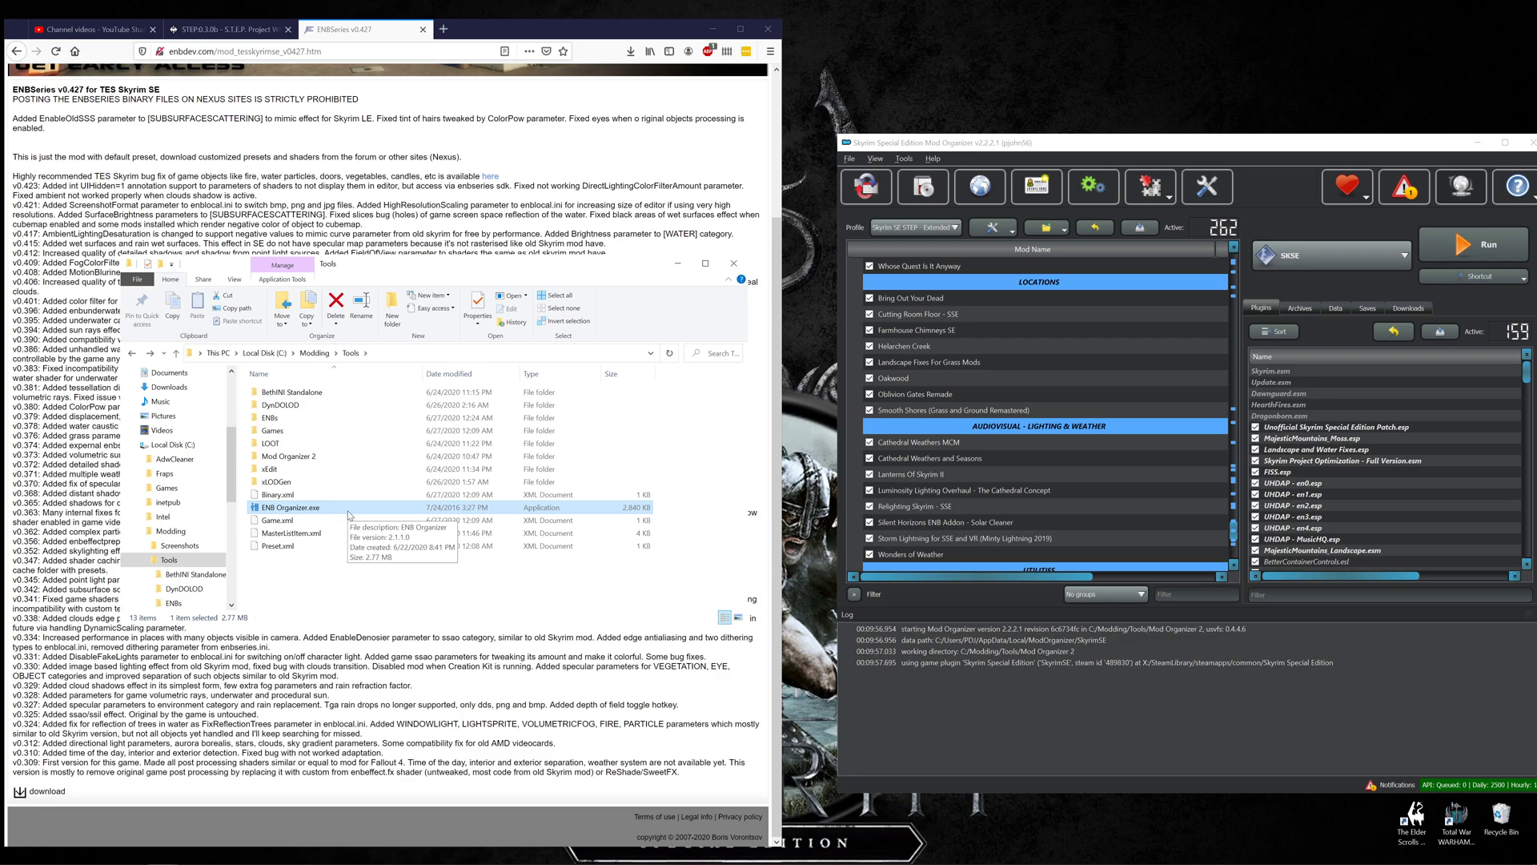
{"action": "mouse_move", "coordinate": [165, 857]}
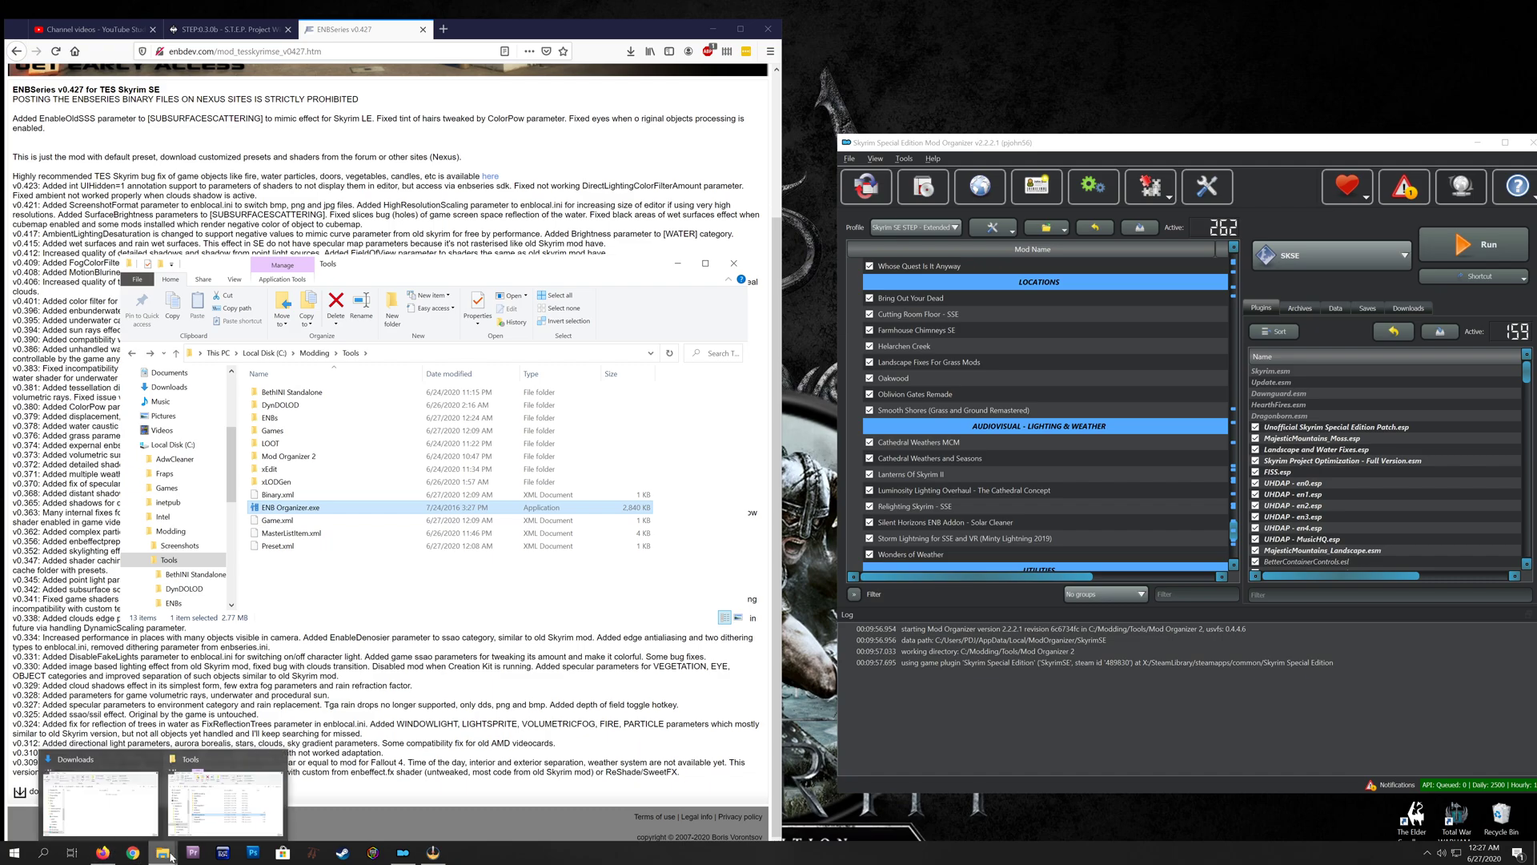
{"action": "left_click", "coordinate": [110, 804]}
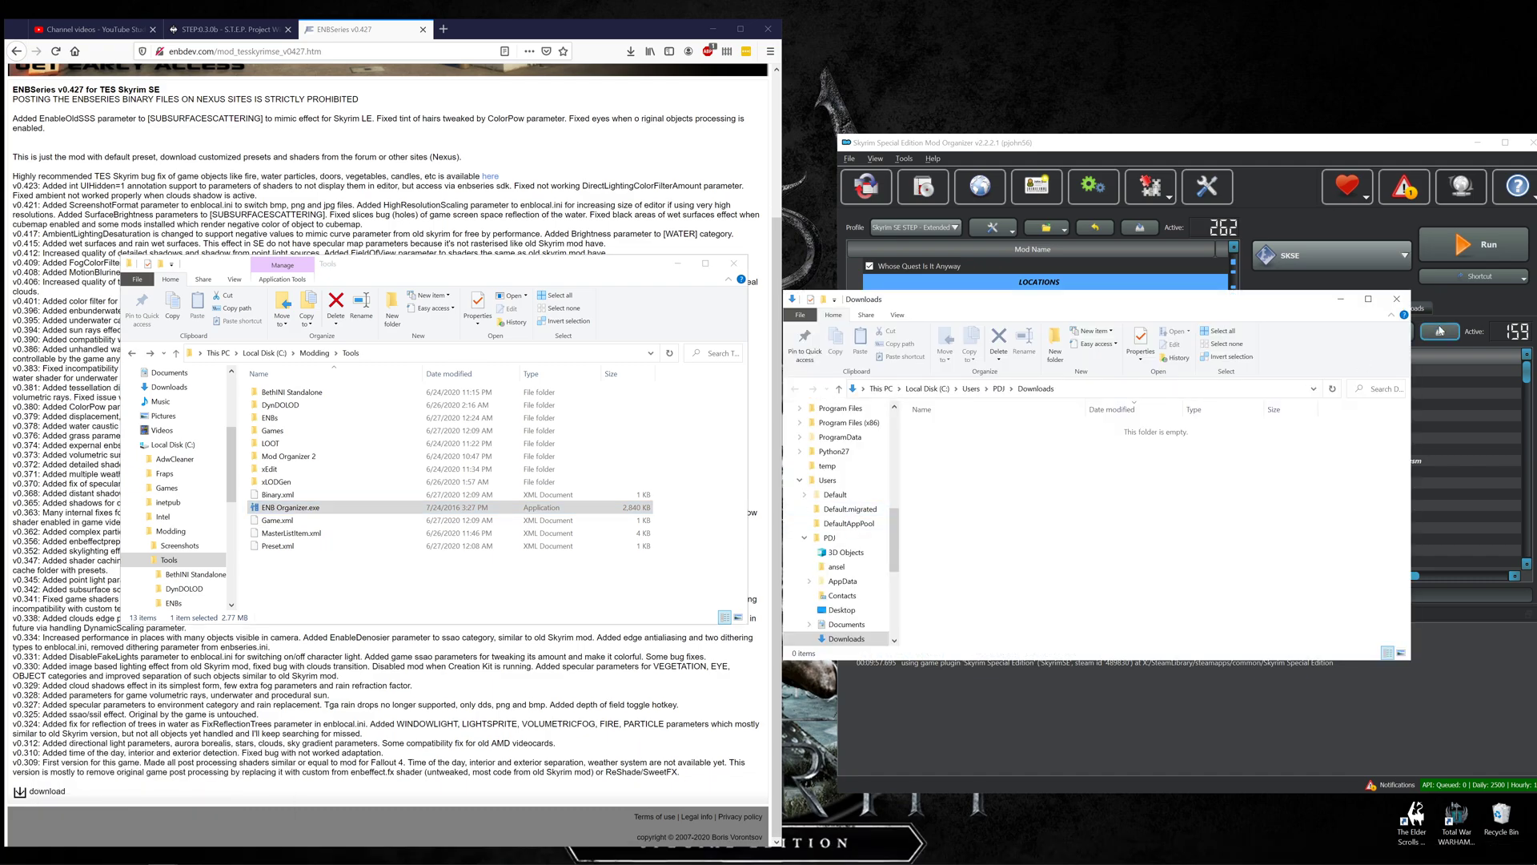
{"action": "left_click", "coordinate": [1396, 299]}
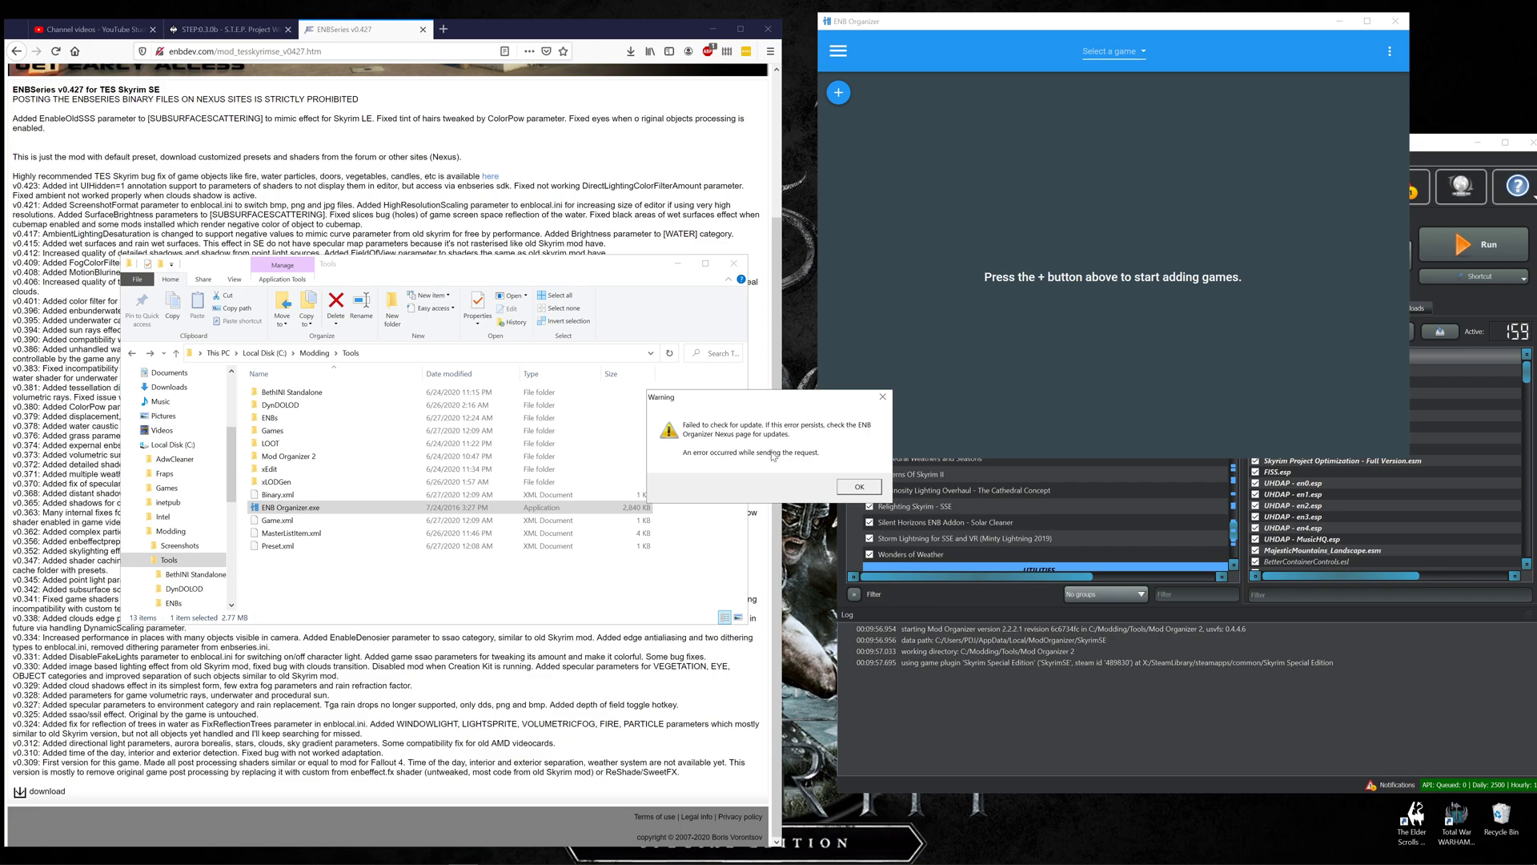
{"action": "left_click", "coordinate": [857, 485]}
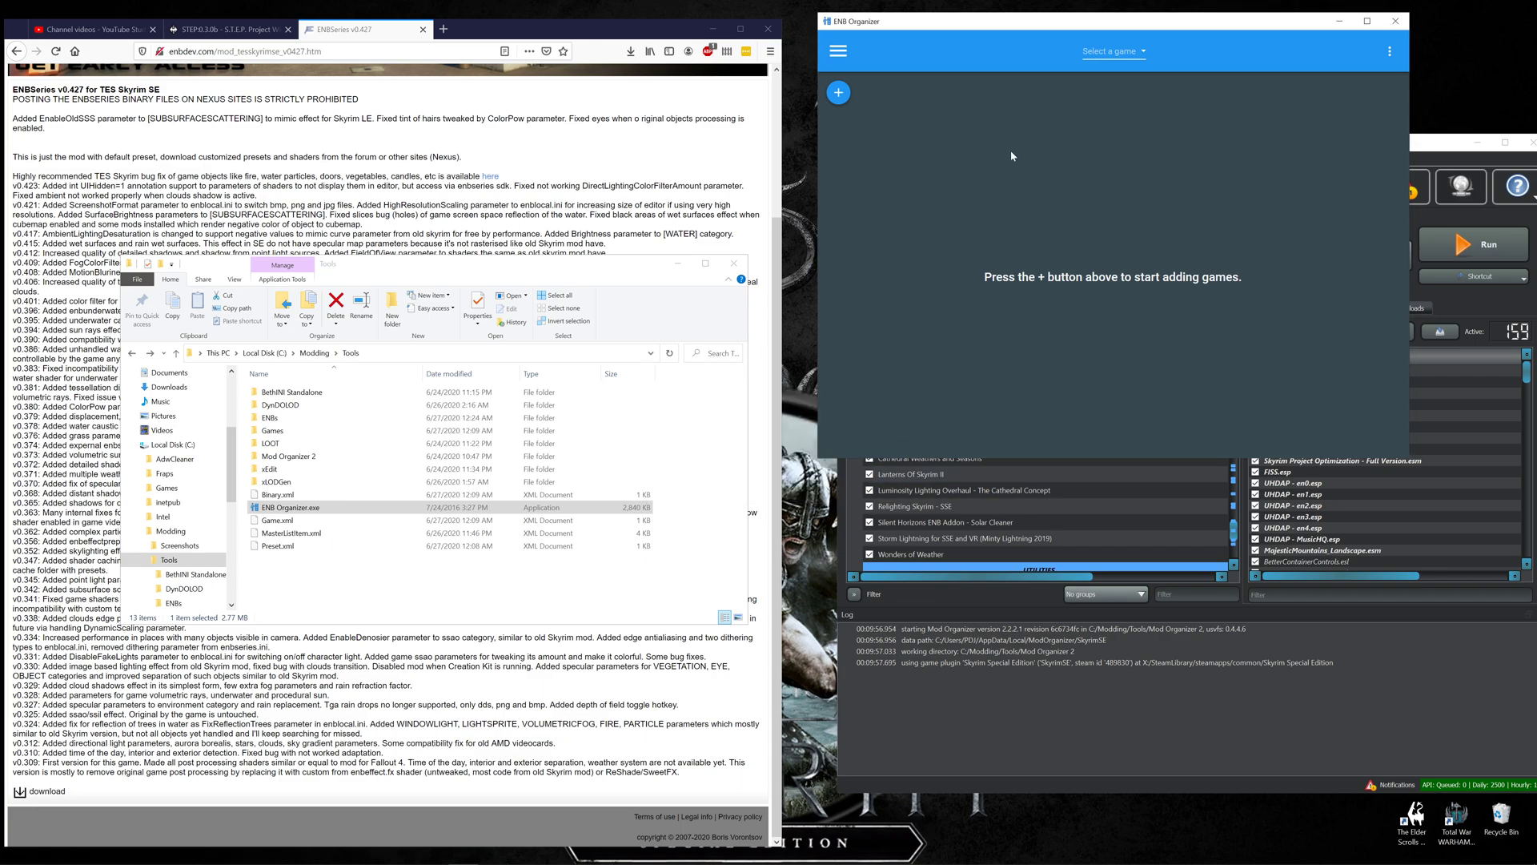
Start adding a game in ENB Organizer and browse for its executable in the Skyrim Special Edition folder on the Steam Library (X:) drive
{"action": "left_click", "coordinate": [1144, 54]}
{"action": "left_click", "coordinate": [1131, 59]}
{"action": "left_click", "coordinate": [850, 97]}
{"action": "left_click", "coordinate": [1145, 54]}
{"action": "left_click", "coordinate": [838, 92]}
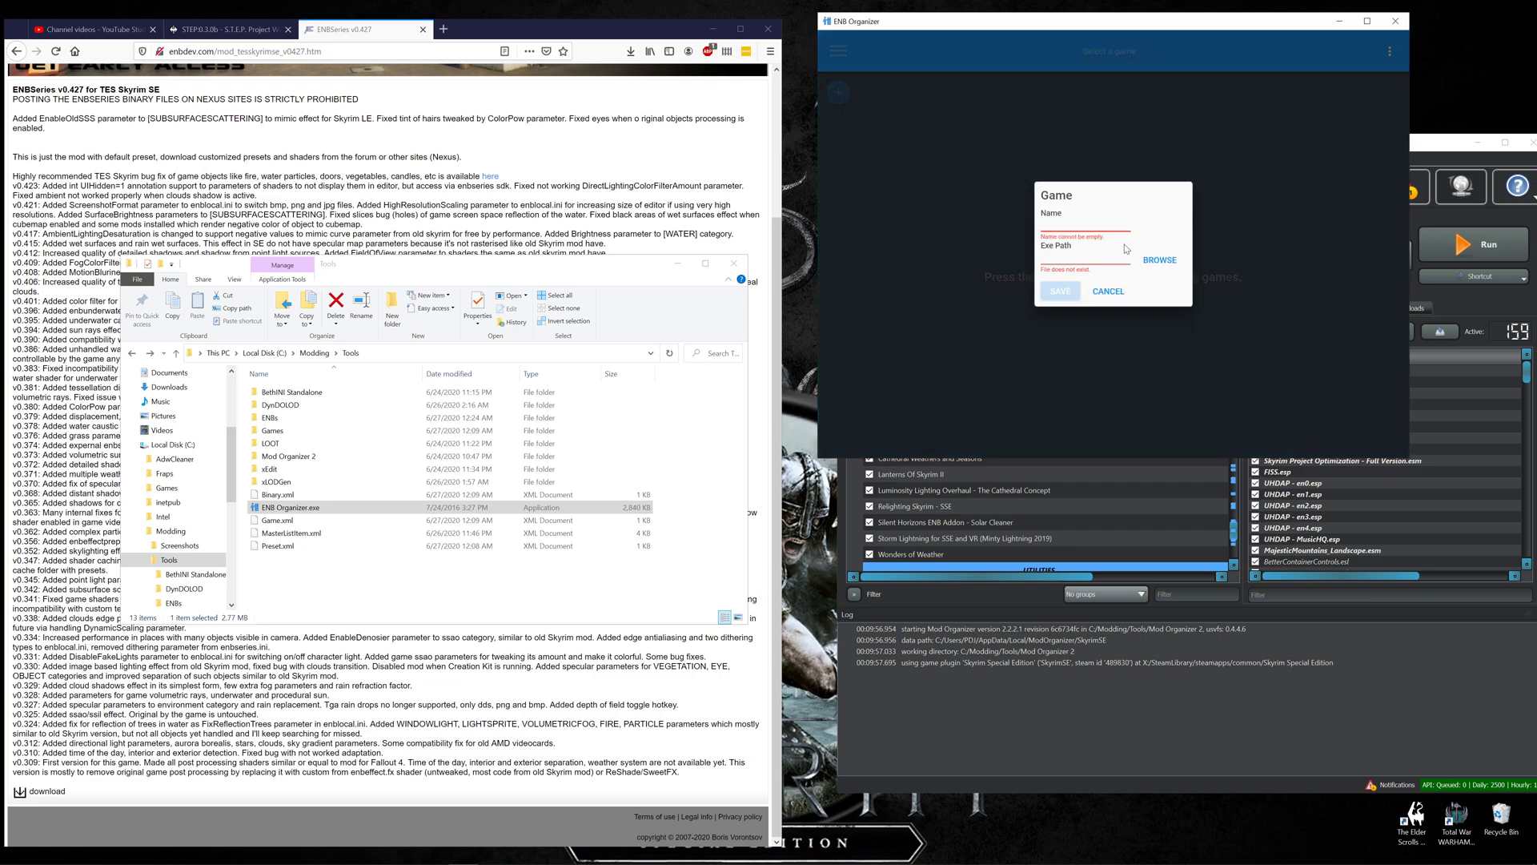
{"action": "left_click", "coordinate": [1158, 260]}
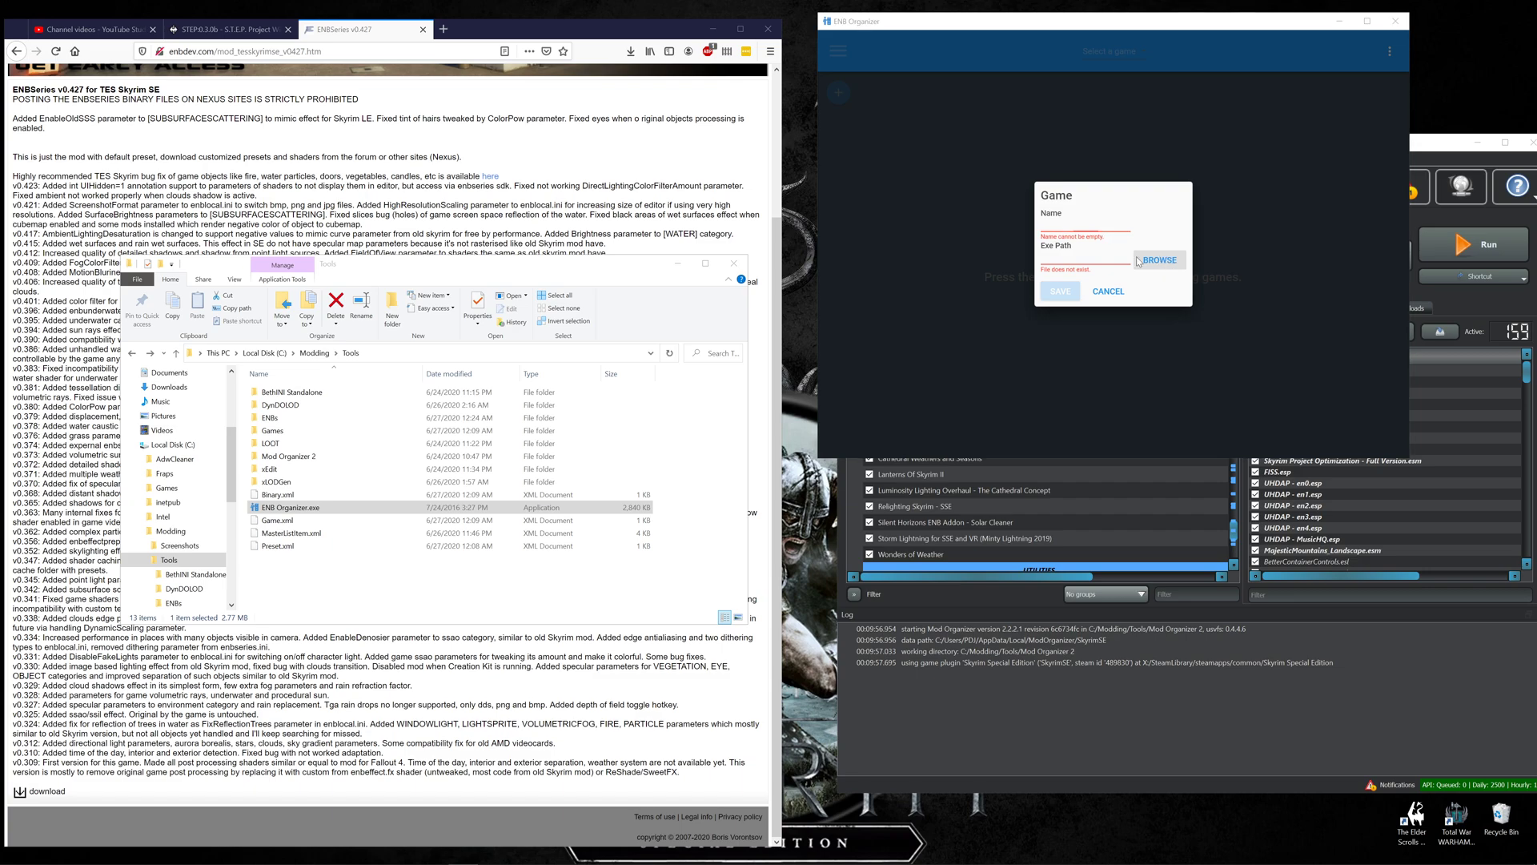
{"action": "scroll", "coordinate": [910, 241], "scroll_direction": "down", "scroll_amount": 8}
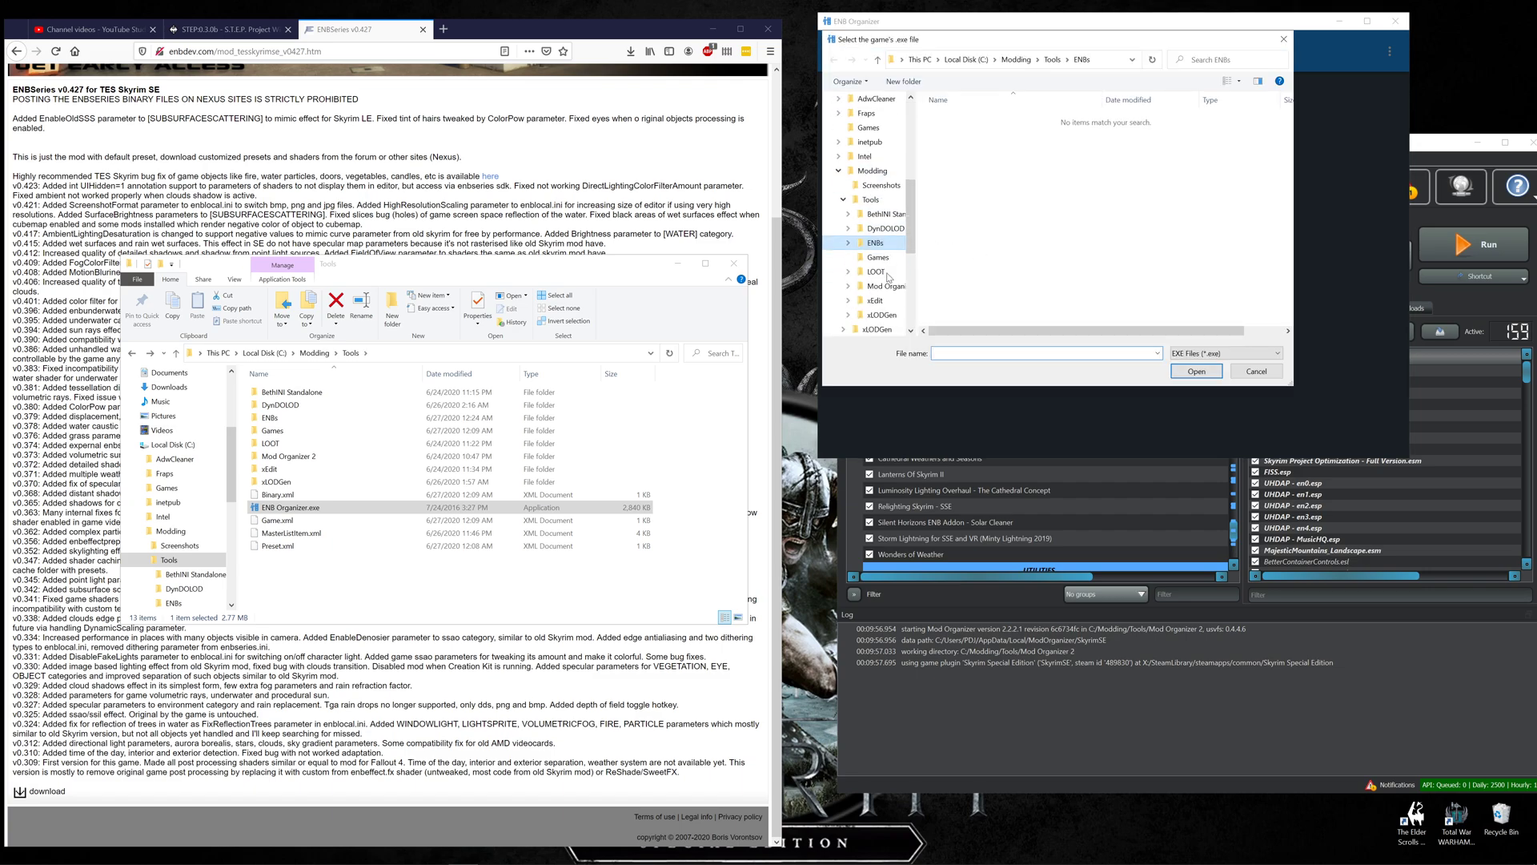
{"action": "left_click", "coordinate": [876, 301]}
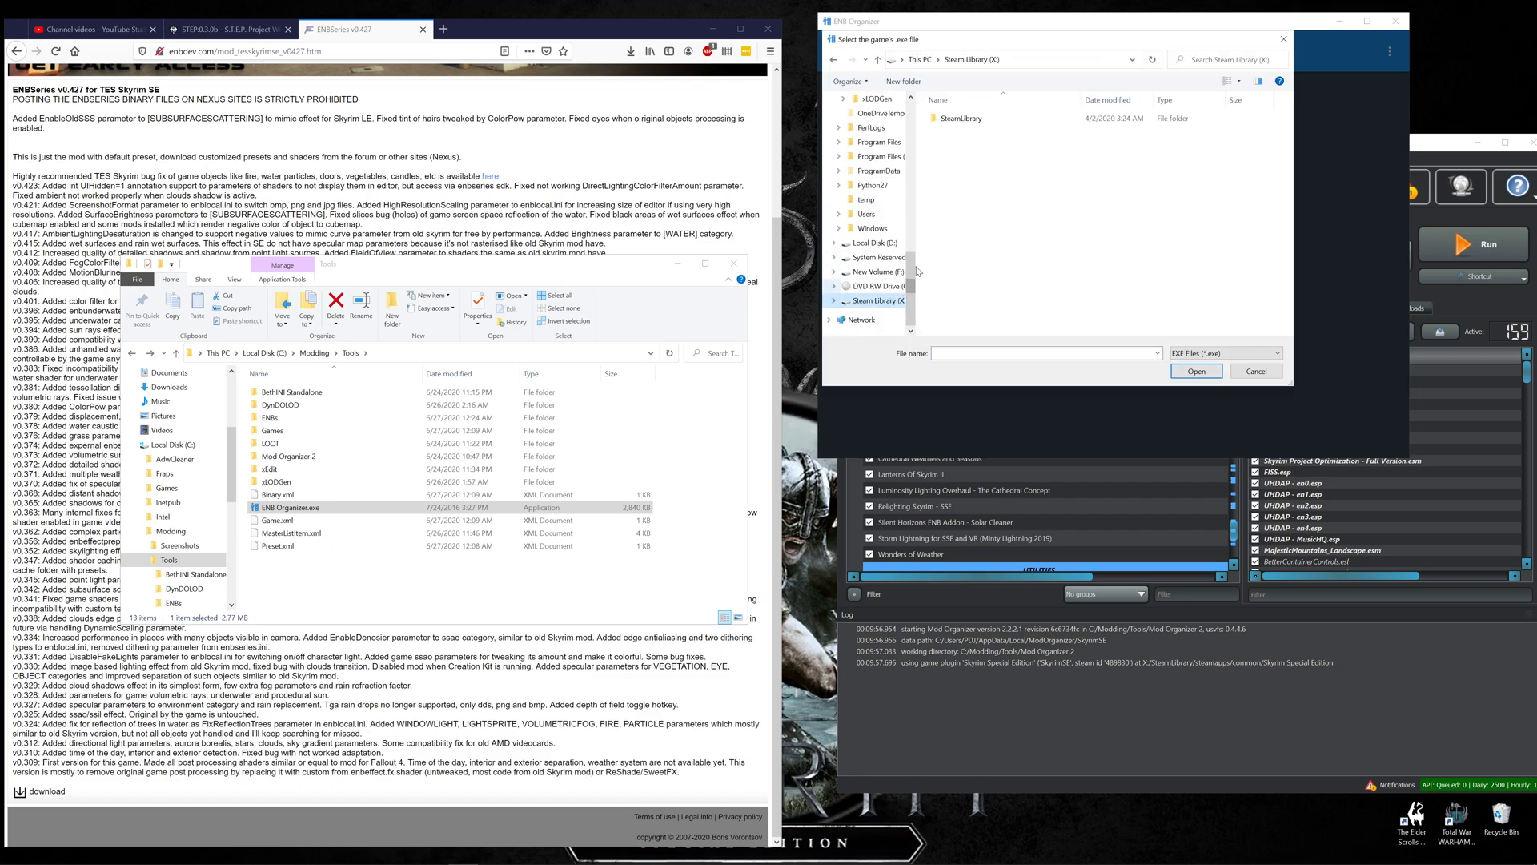
{"action": "double_click", "coordinate": [959, 120]}
{"action": "double_click", "coordinate": [959, 120]}
{"action": "double_click", "coordinate": [959, 120]}
{"action": "double_click", "coordinate": [959, 120]}
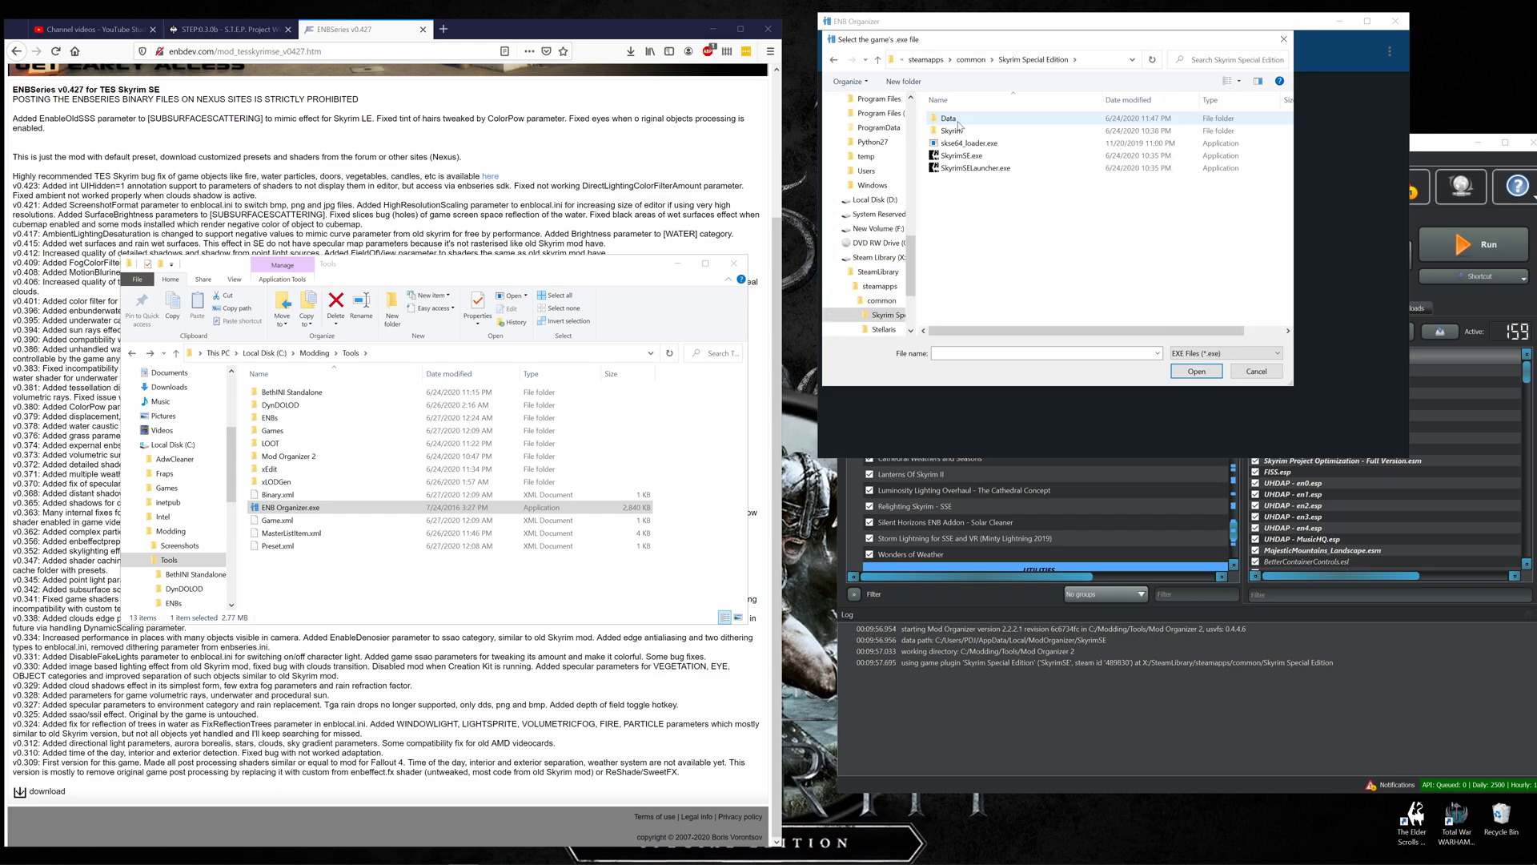
Choose SkyrimSE.exe as the game executable and save the game entry
{"action": "left_click", "coordinate": [974, 170]}
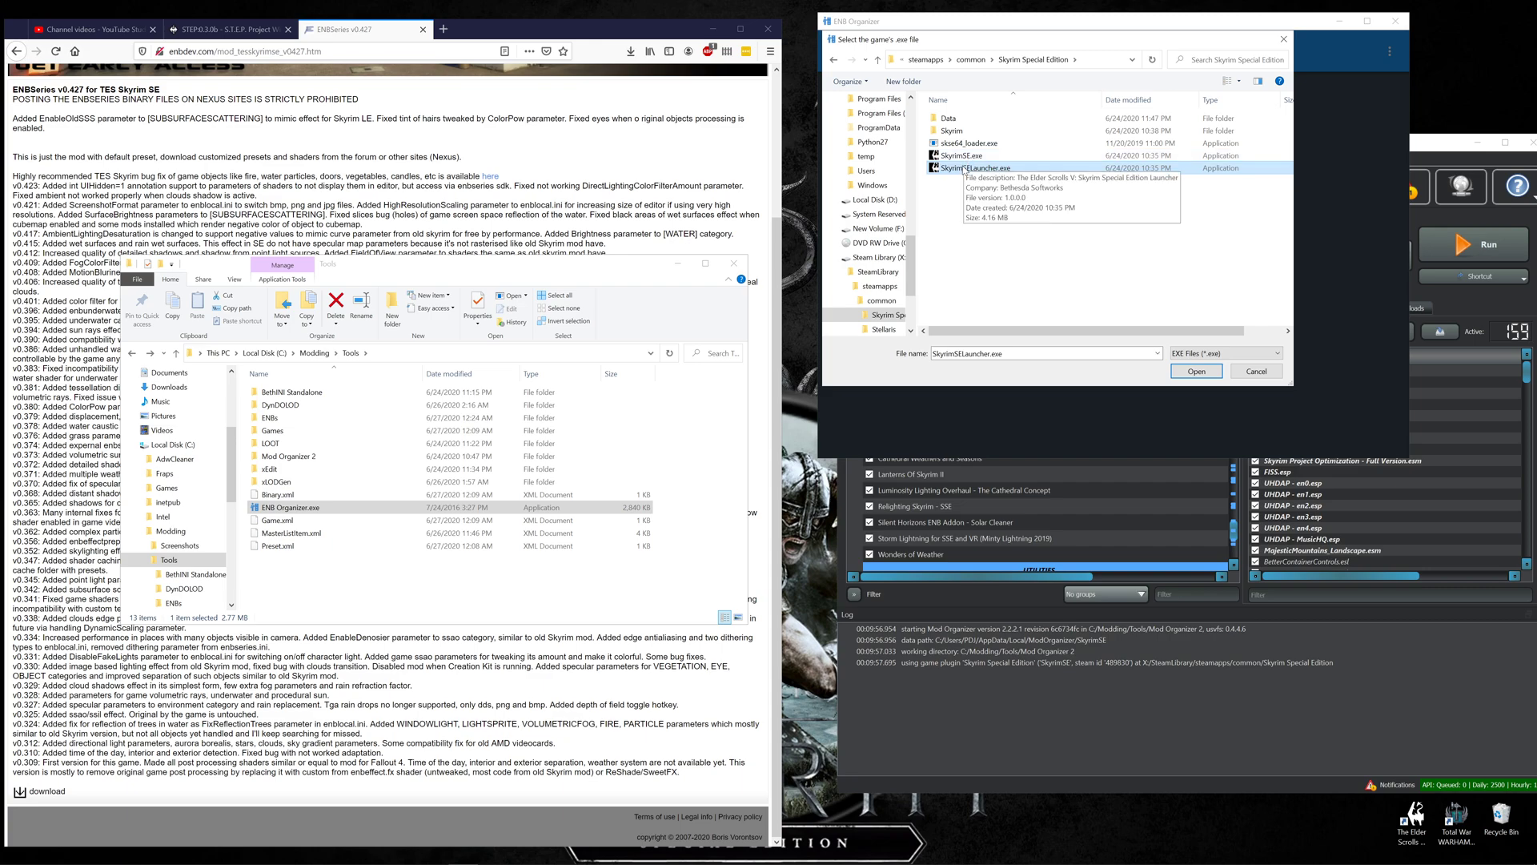
{"action": "left_click", "coordinate": [962, 157]}
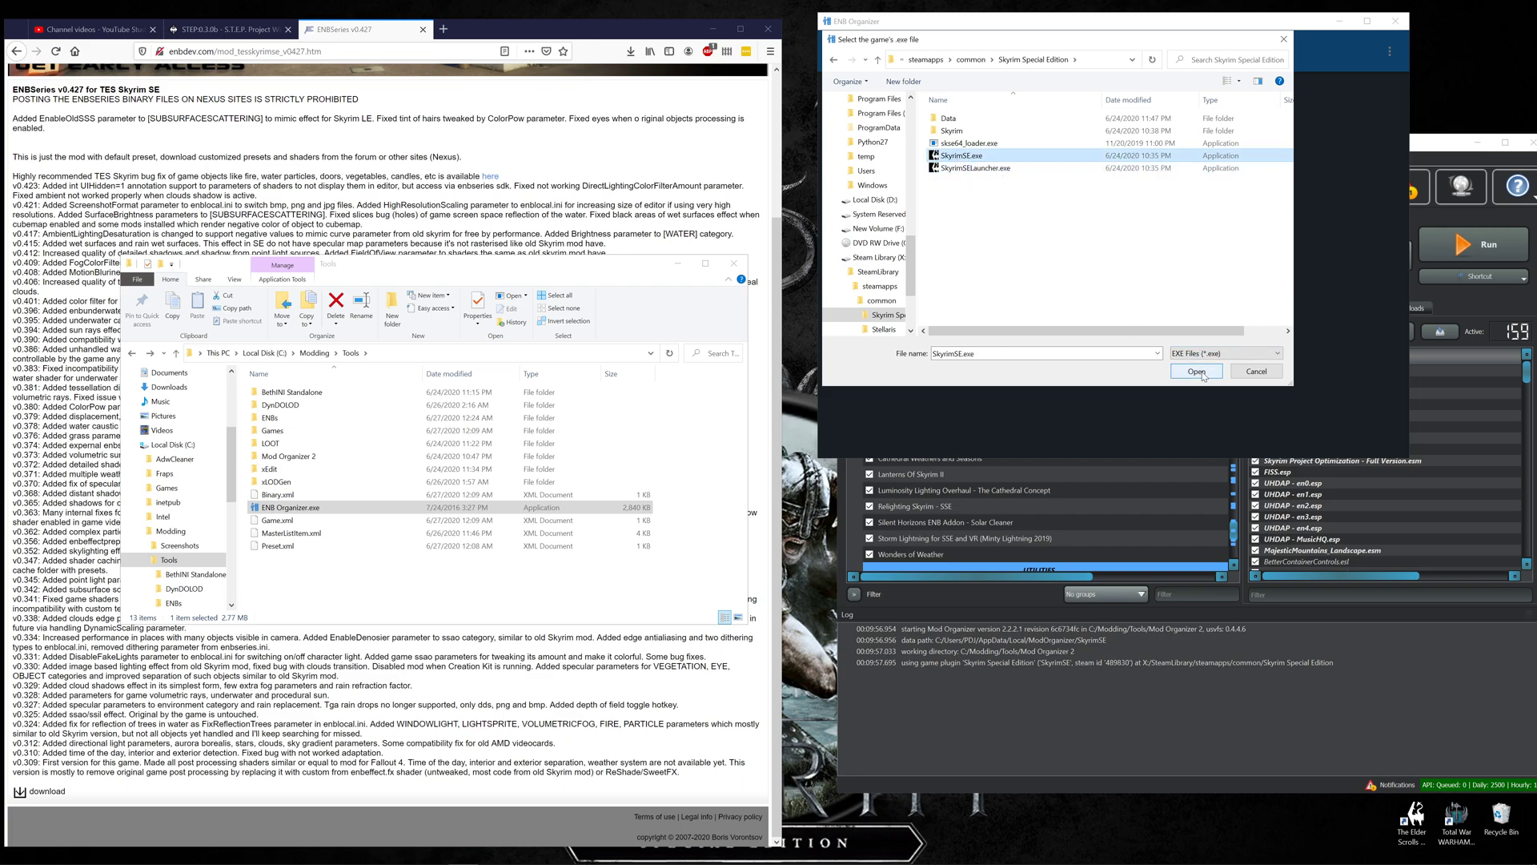
{"action": "left_click", "coordinate": [1196, 372]}
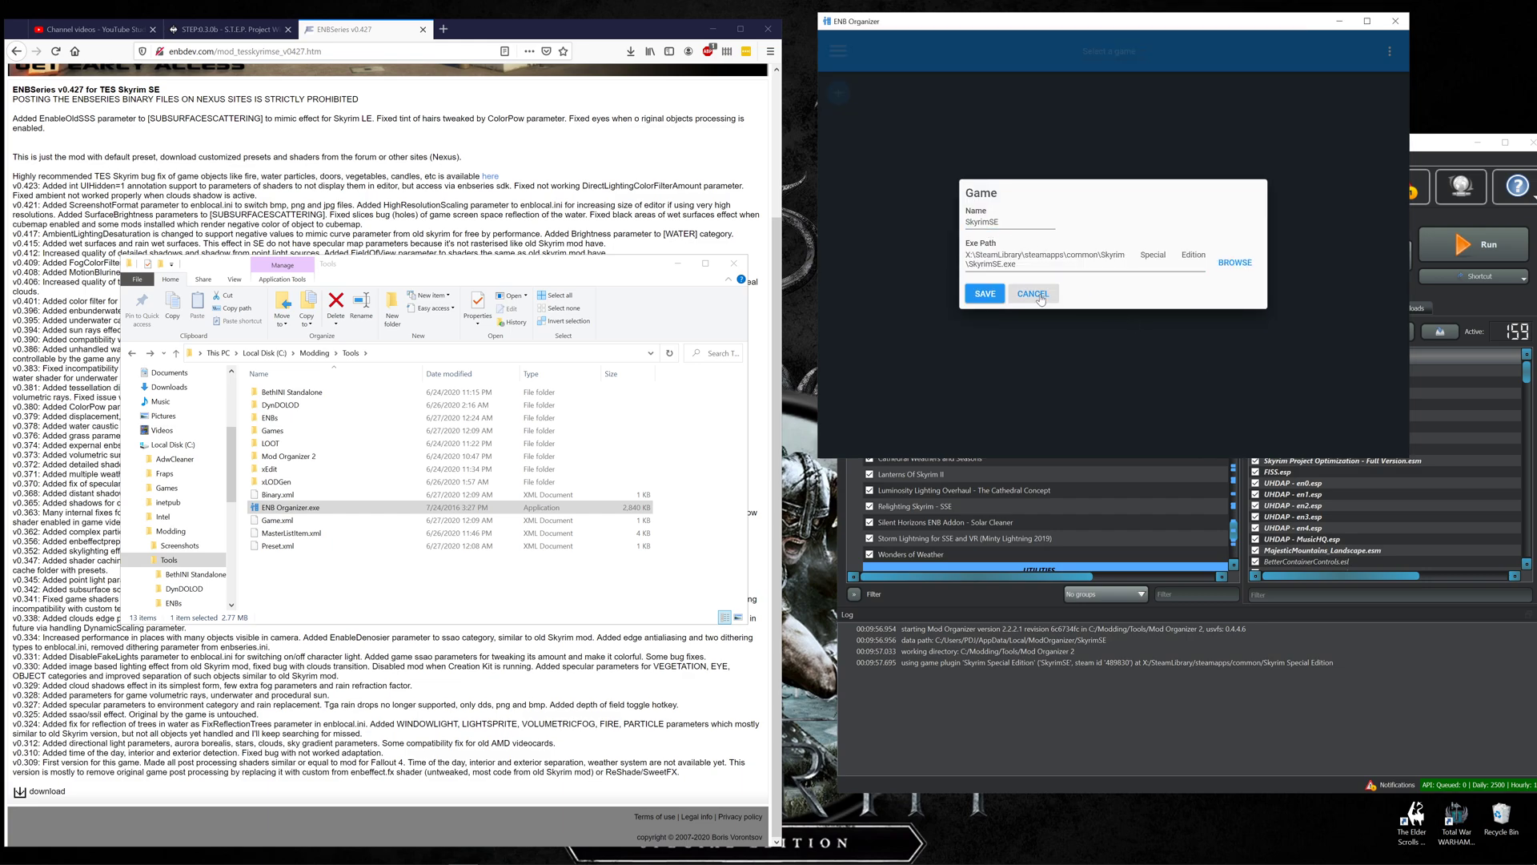
{"action": "left_click", "coordinate": [986, 294]}
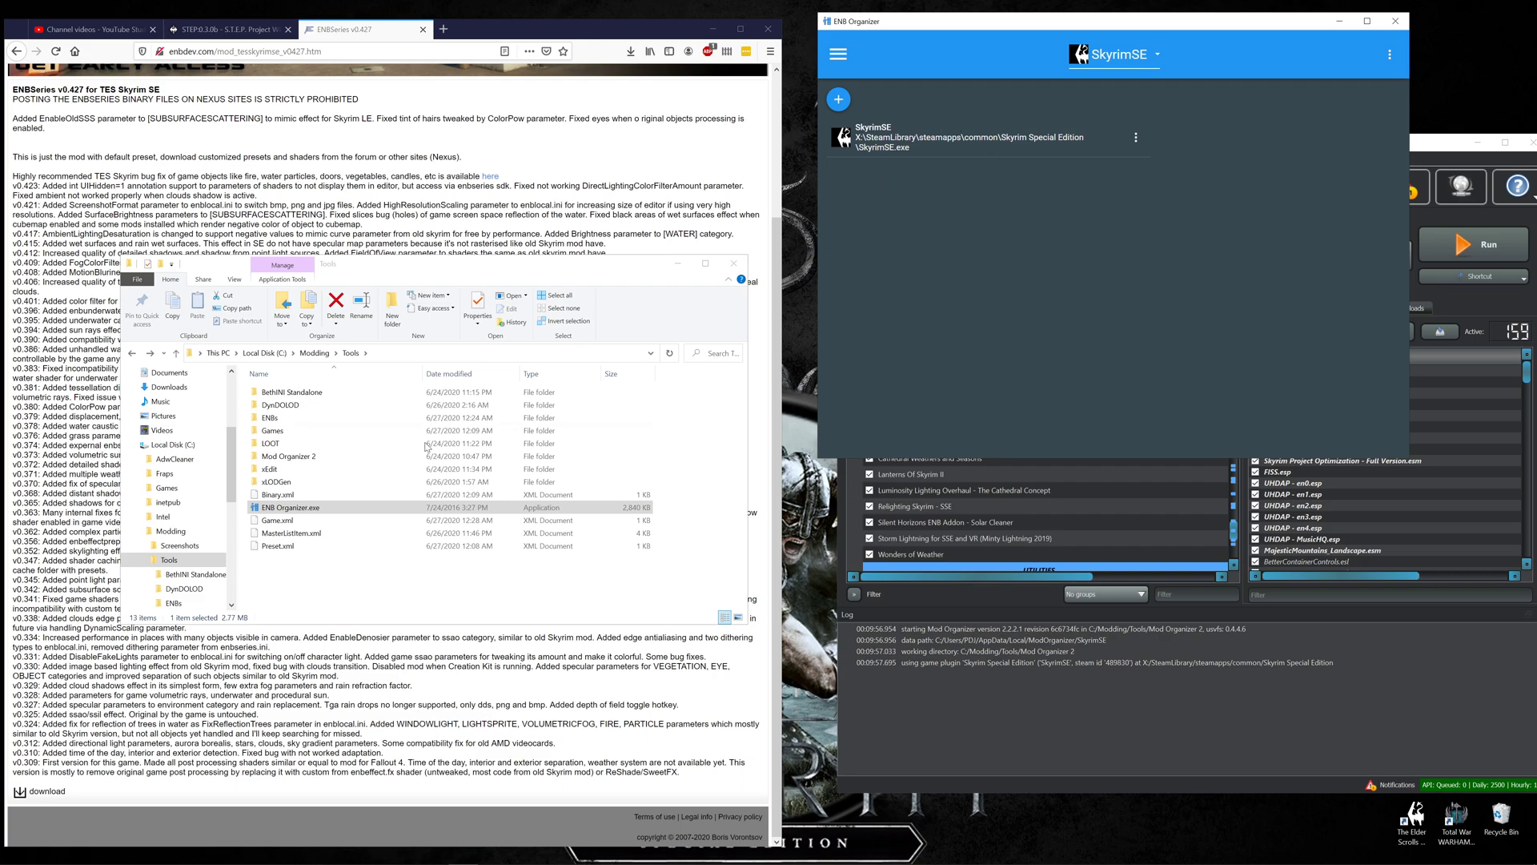
Create a folder named ENB Binary 0427 inside the C:\Modding\Tools\ENBs folder in File Explorer
{"action": "double_click", "coordinate": [269, 419]}
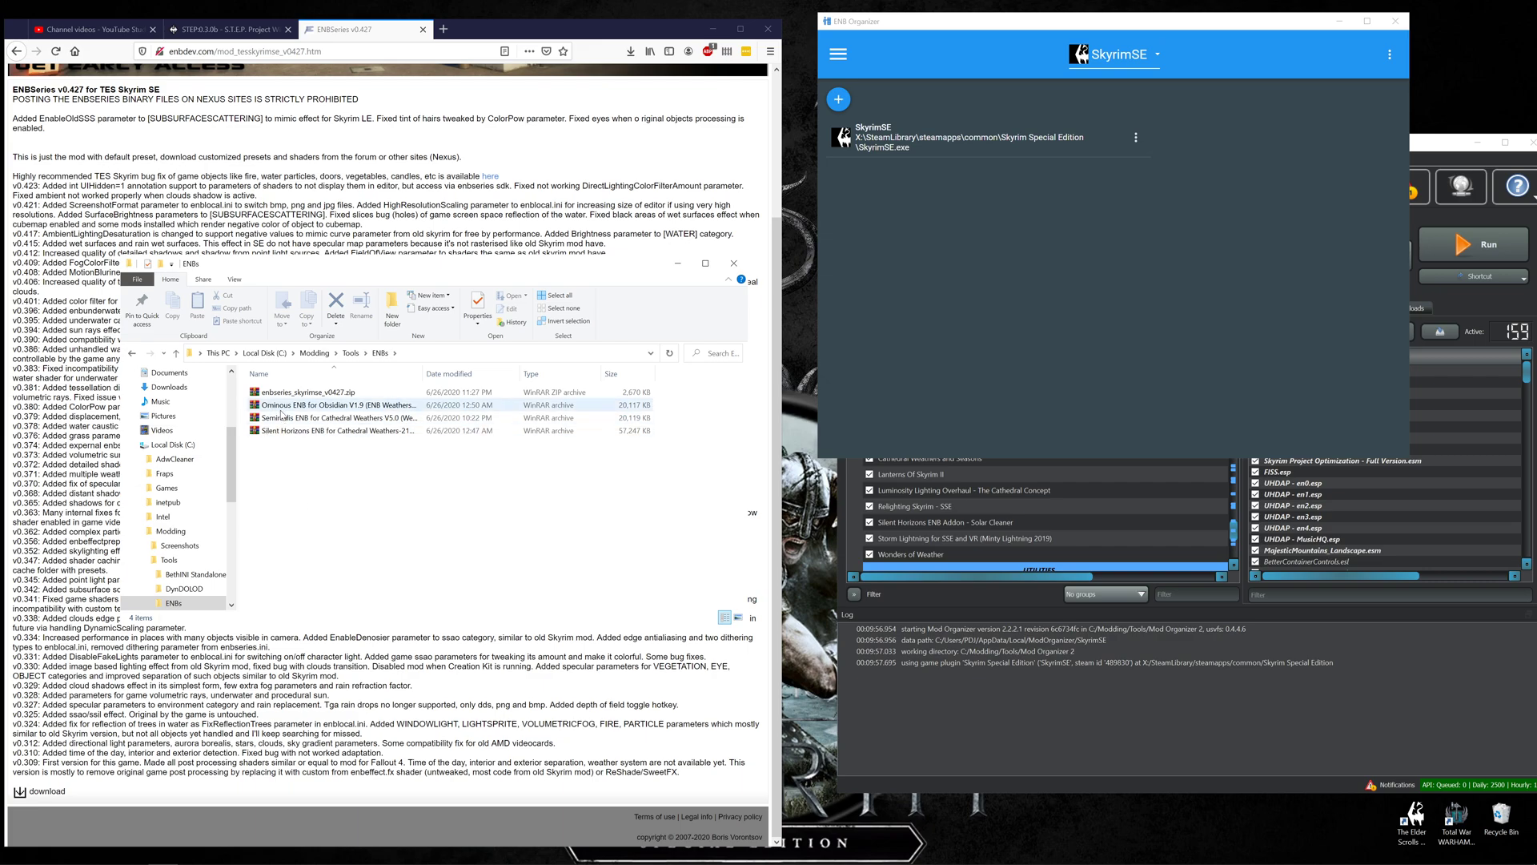
{"action": "right_click", "coordinate": [329, 482]}
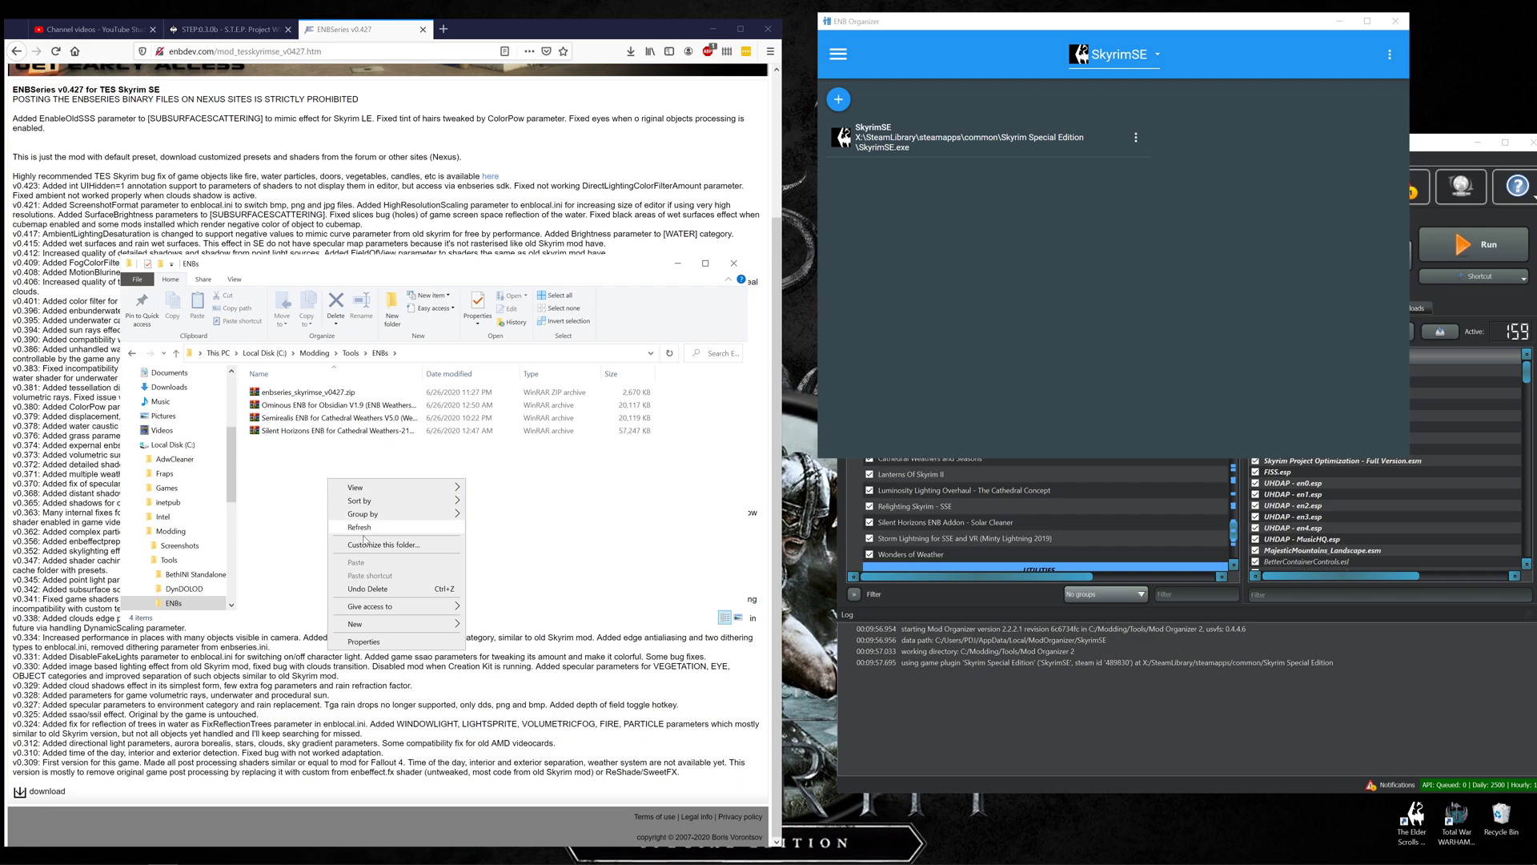
{"action": "mouse_move", "coordinate": [372, 630]}
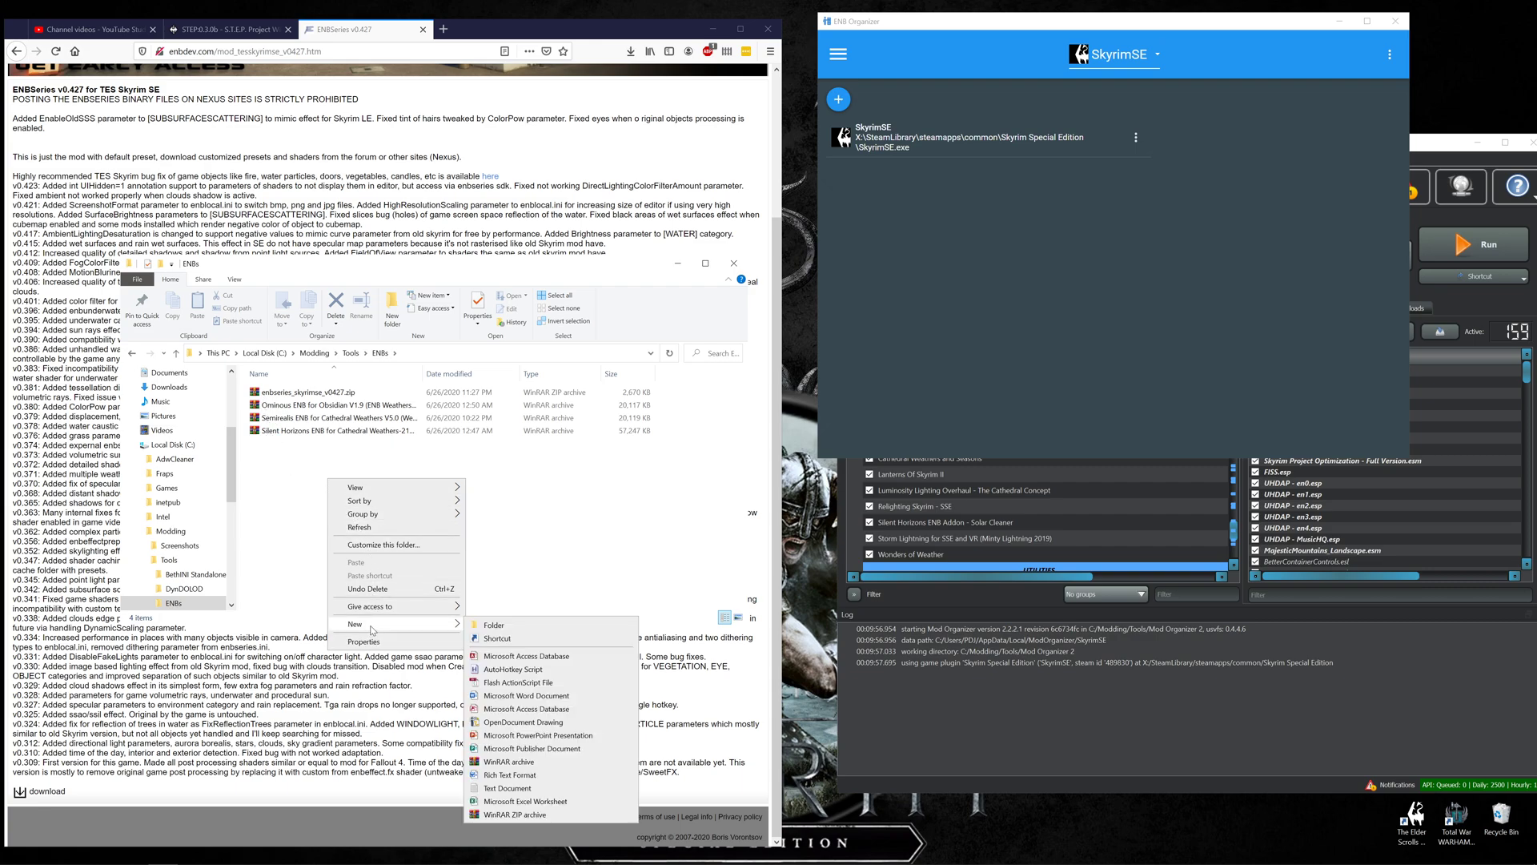
{"action": "left_click", "coordinate": [494, 625]}
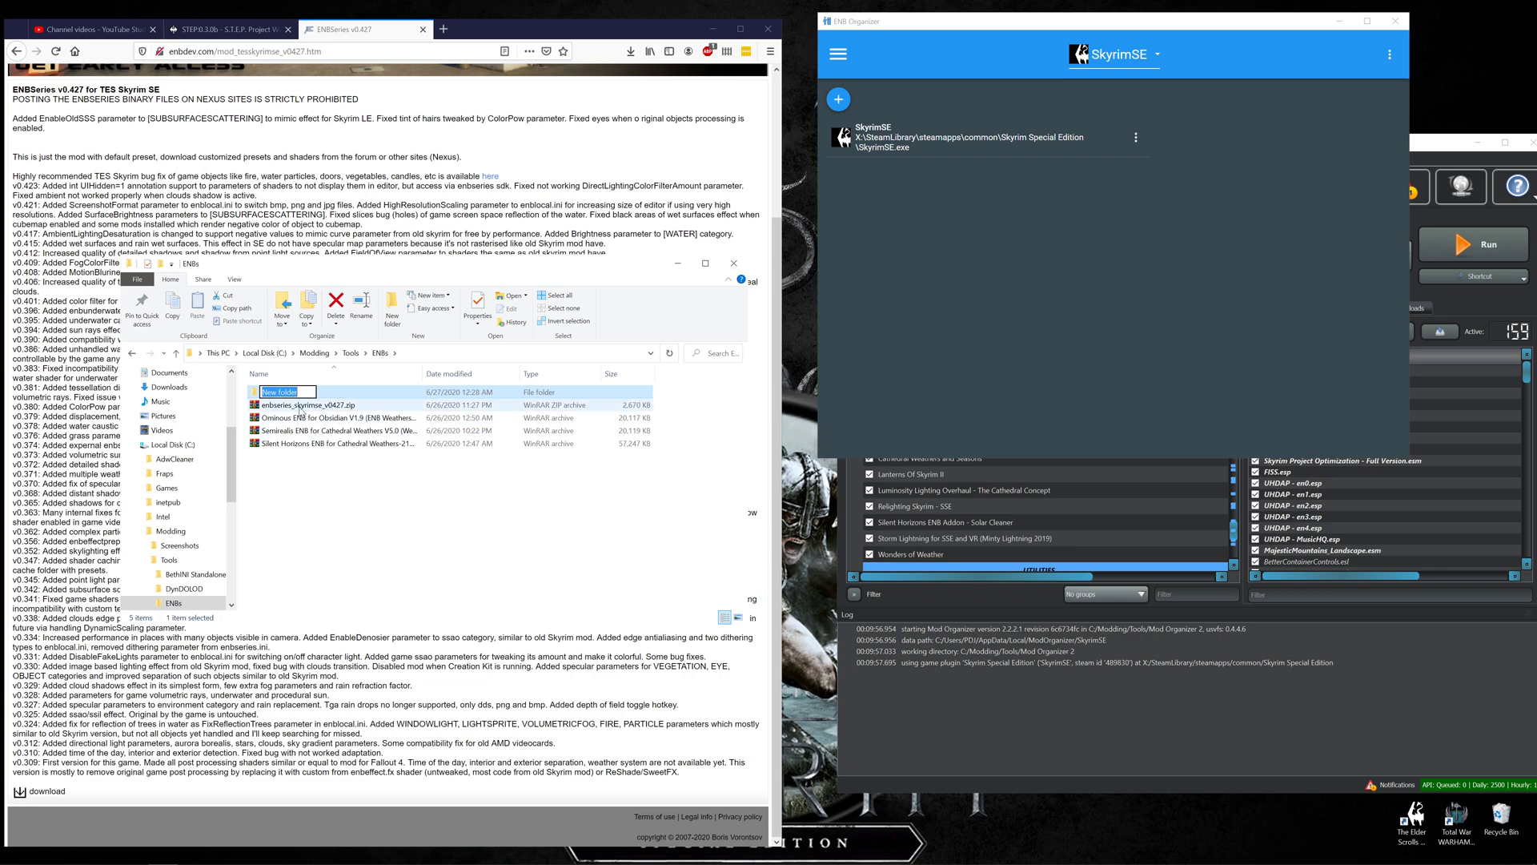
{"action": "type", "text": "ENB Binary 0427"}
{"action": "key", "text": "Return"}
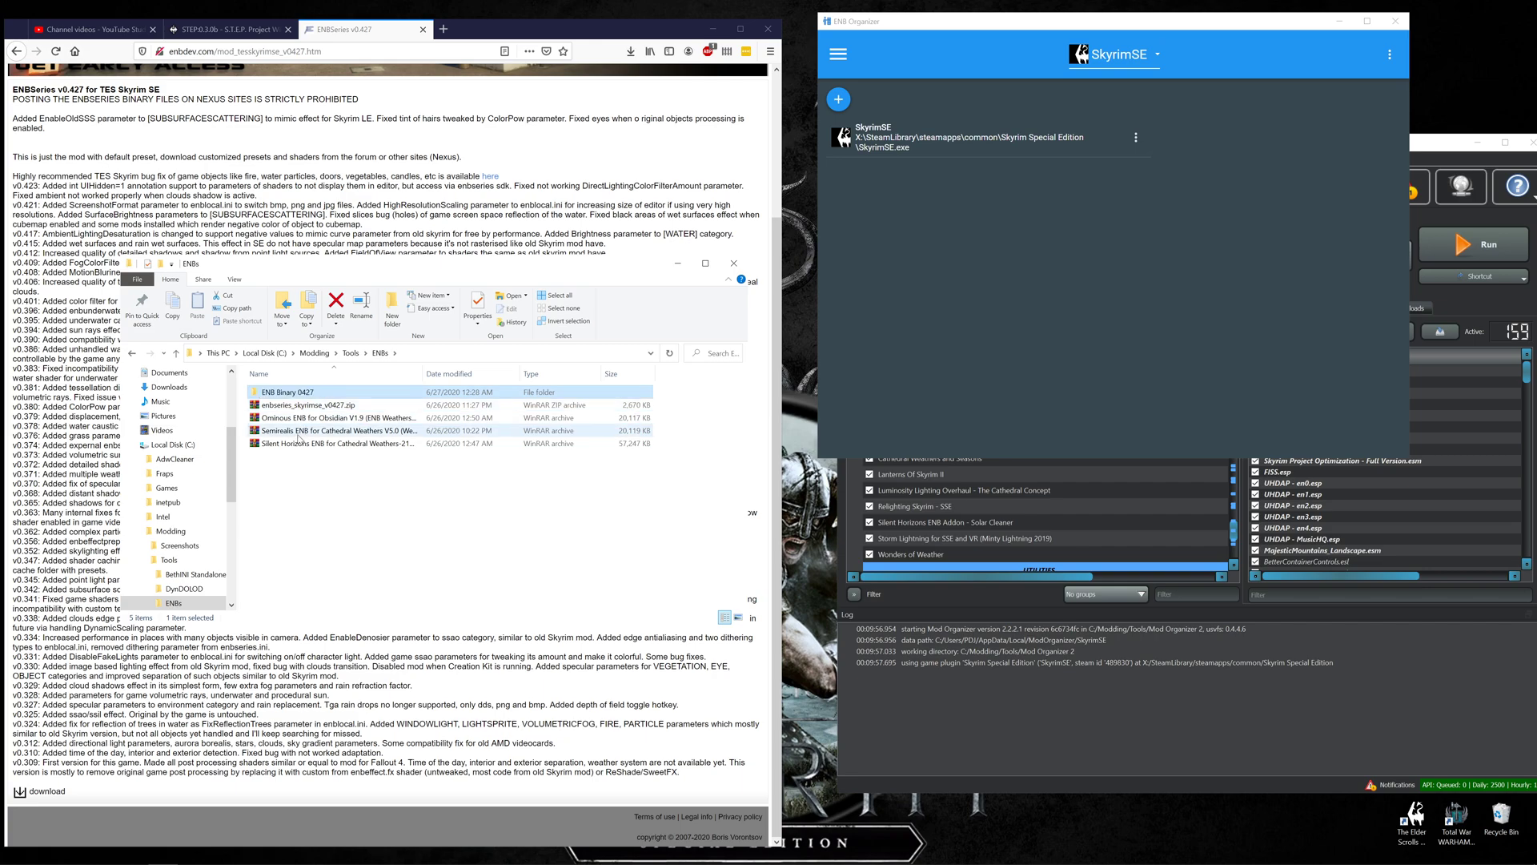
Create a folder named Ominous ENB in the ENBs folder
{"action": "right_click", "coordinate": [312, 500]}
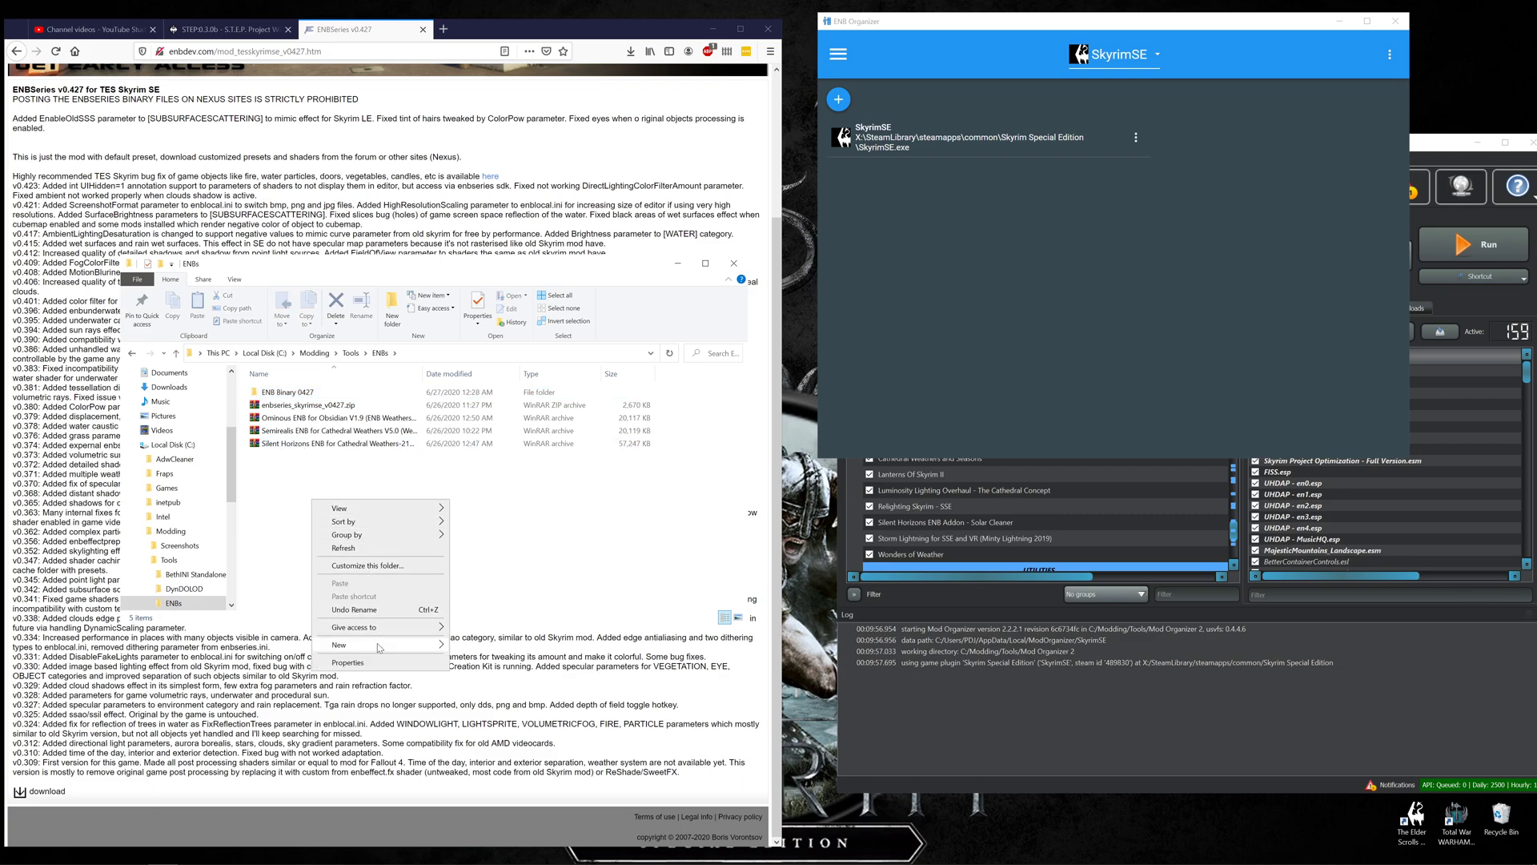
{"action": "mouse_move", "coordinate": [378, 645]}
{"action": "left_click", "coordinate": [466, 651]}
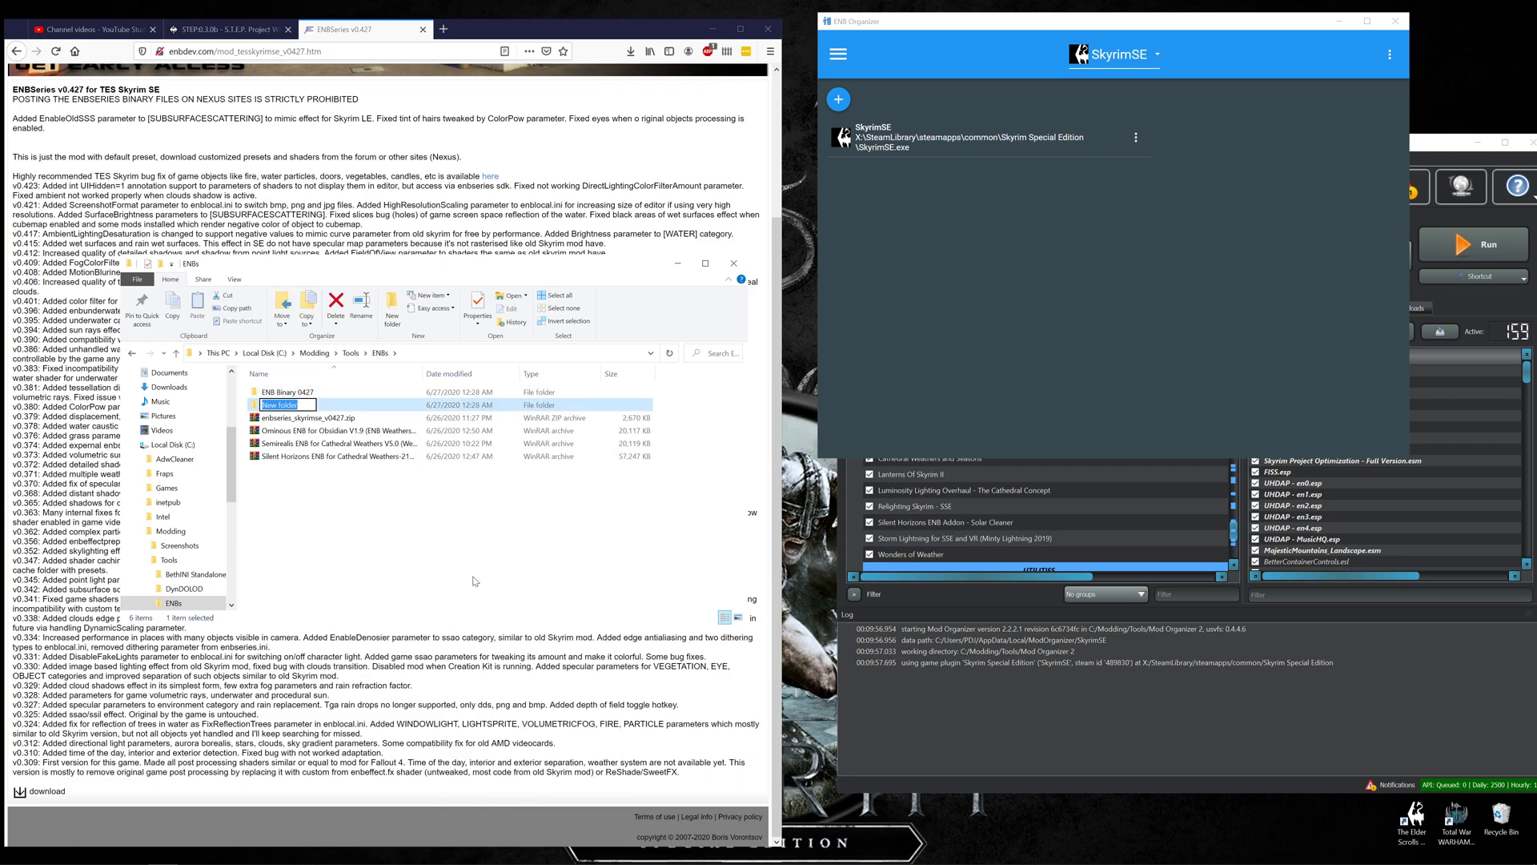
{"action": "type", "text": "Ominous ENB"}
{"action": "key", "text": "Return"}
Create a folder named Semirealis ENB in the ENBs folder
{"action": "right_click", "coordinate": [330, 558]}
{"action": "mouse_move", "coordinate": [389, 703]}
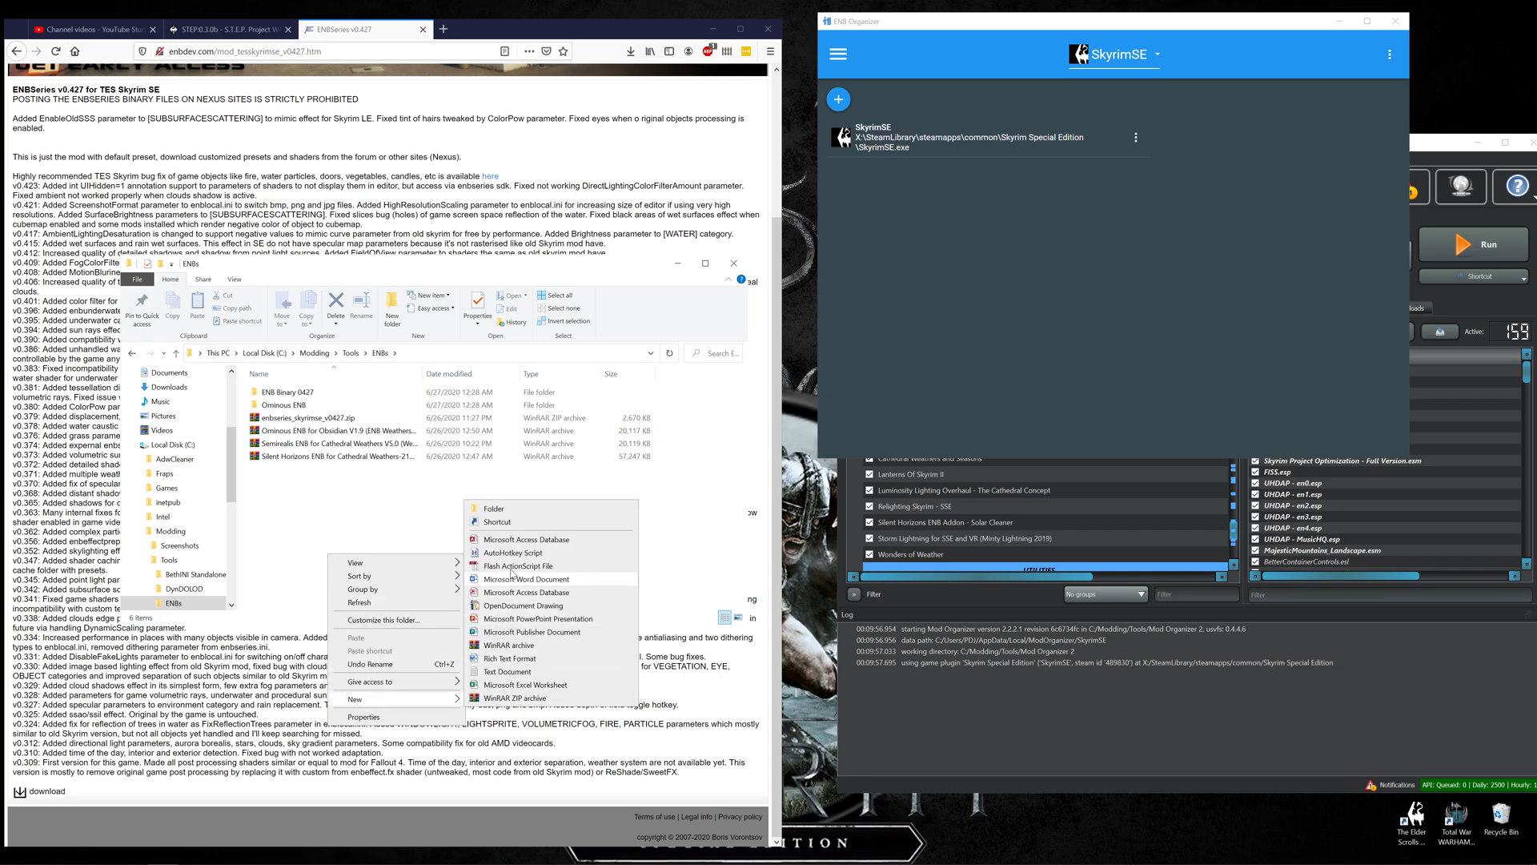
{"action": "left_click", "coordinate": [510, 510]}
{"action": "type", "text": "Semireal"}
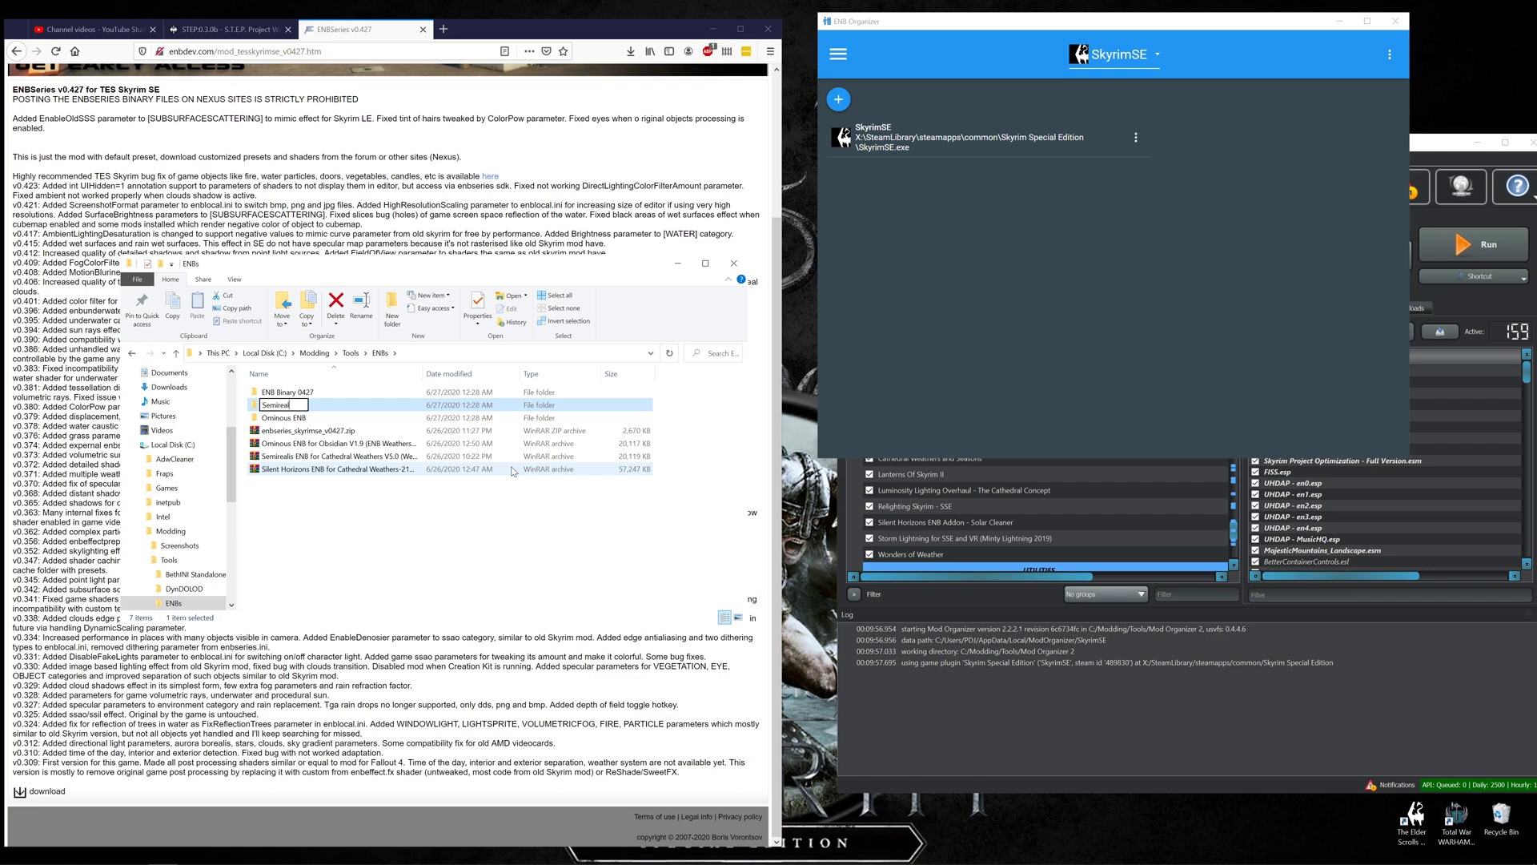
{"action": "type", "text": "is ENB"}
{"action": "key", "text": "Return"}
Create a folder named Silent Horizons ENB in the ENBs folder
{"action": "right_click", "coordinate": [335, 504]}
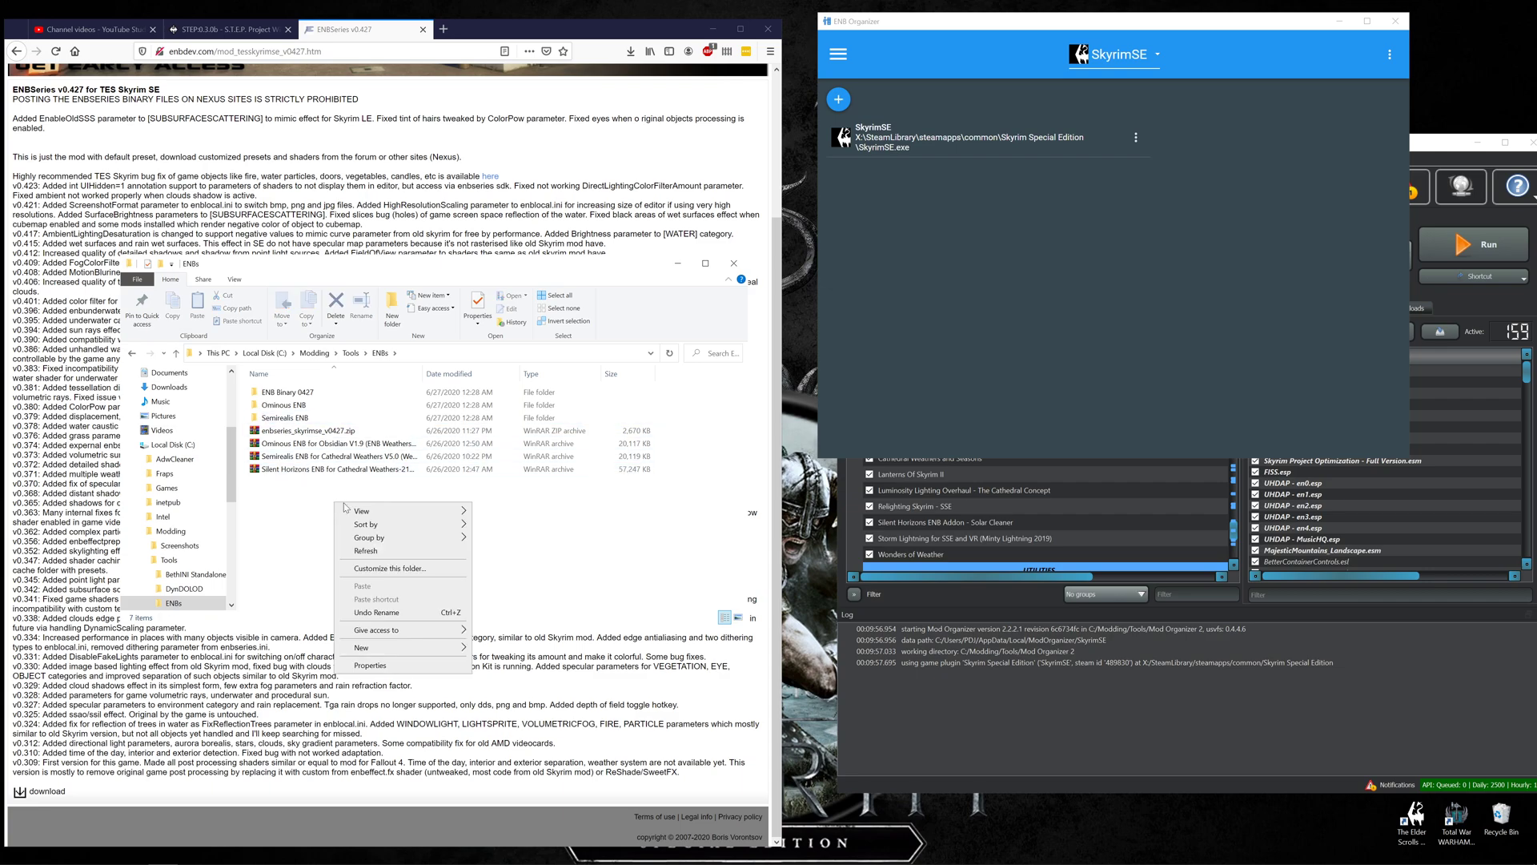
{"action": "mouse_move", "coordinate": [404, 648]}
{"action": "left_click", "coordinate": [501, 649]}
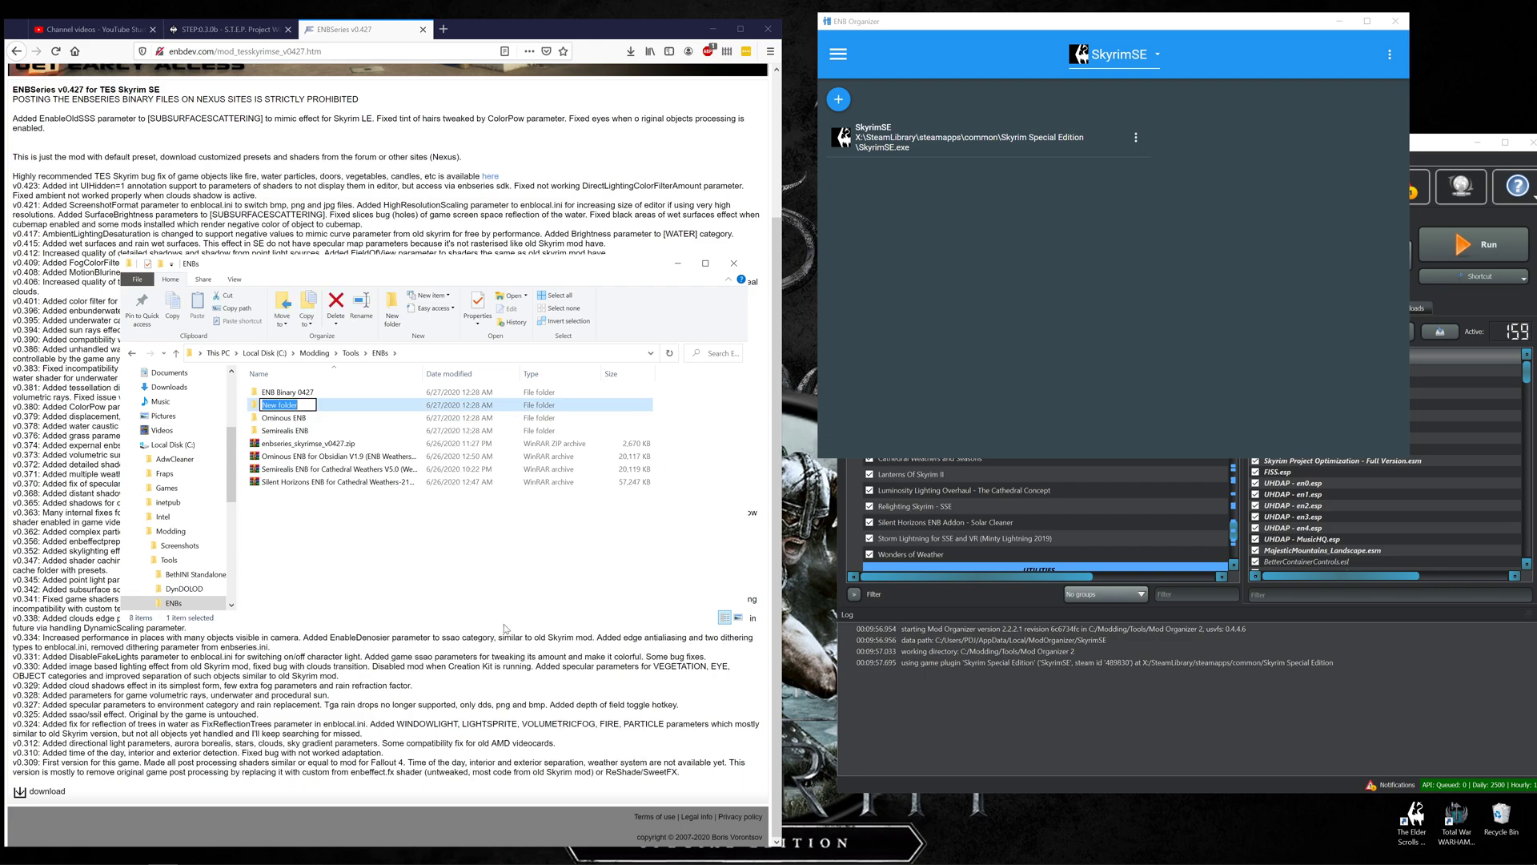
{"action": "type", "text": "Silent Horizons ENB"}
{"action": "key", "text": "Return"}
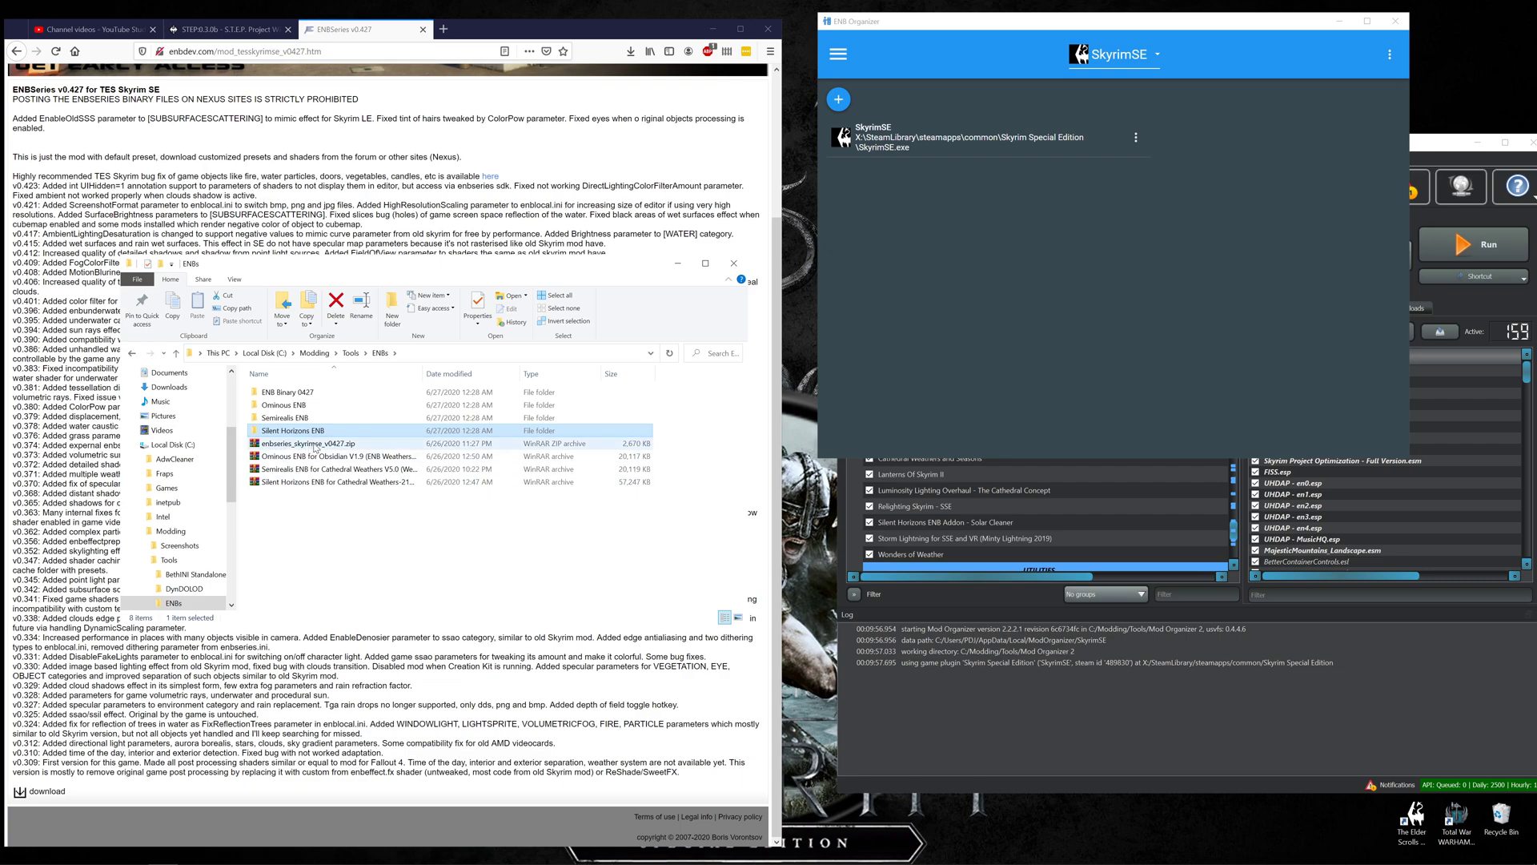
Open the WrapperVersion folder inside enbseries_skyrimse_v0427.zip, with the archive window moved clear of the File Explorer window
{"action": "left_click", "coordinate": [290, 393]}
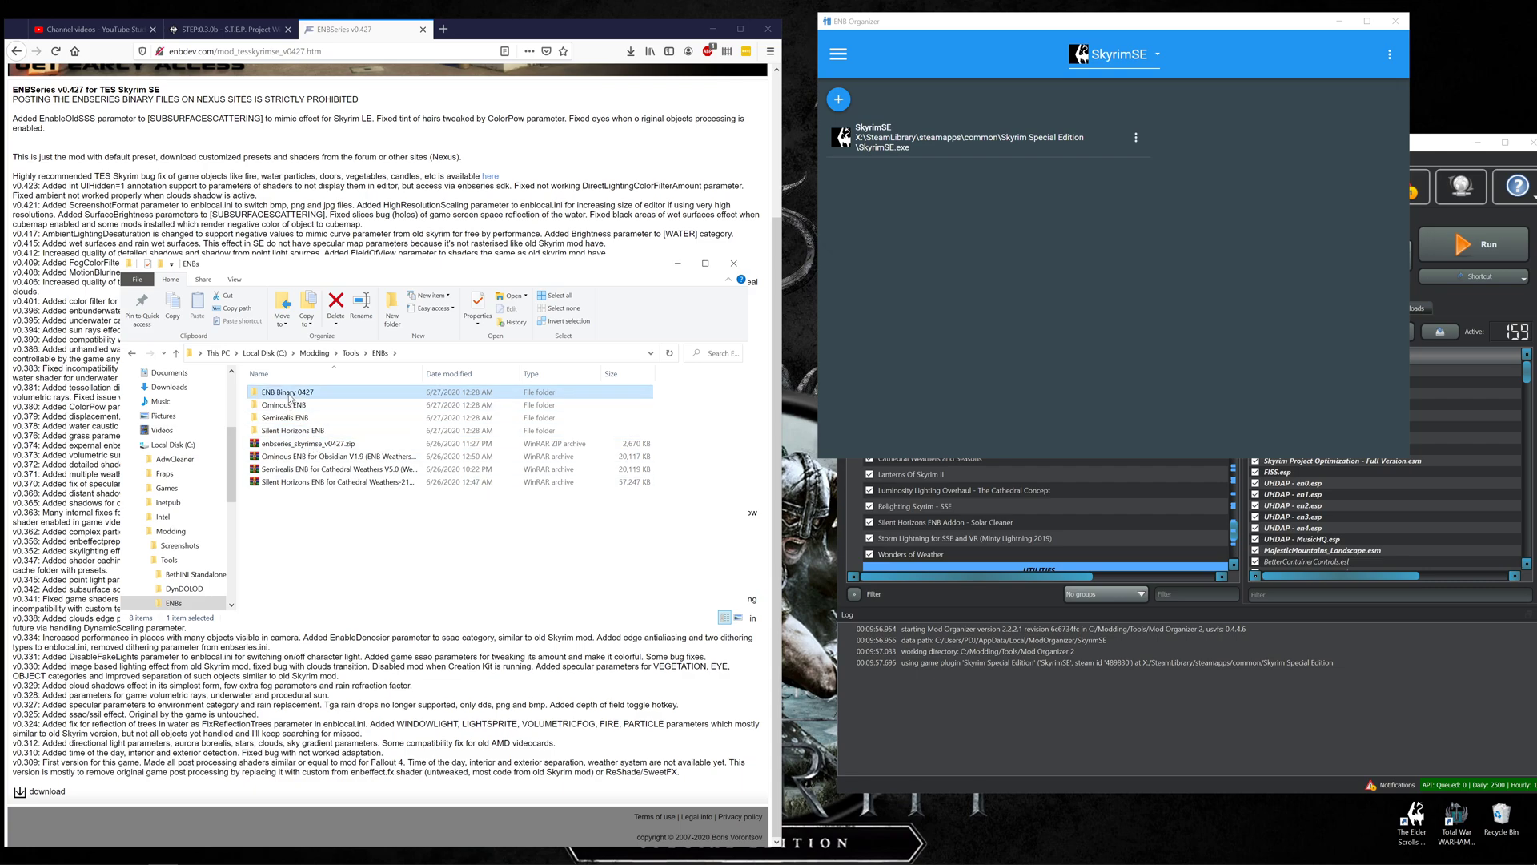
{"action": "double_click", "coordinate": [293, 443]}
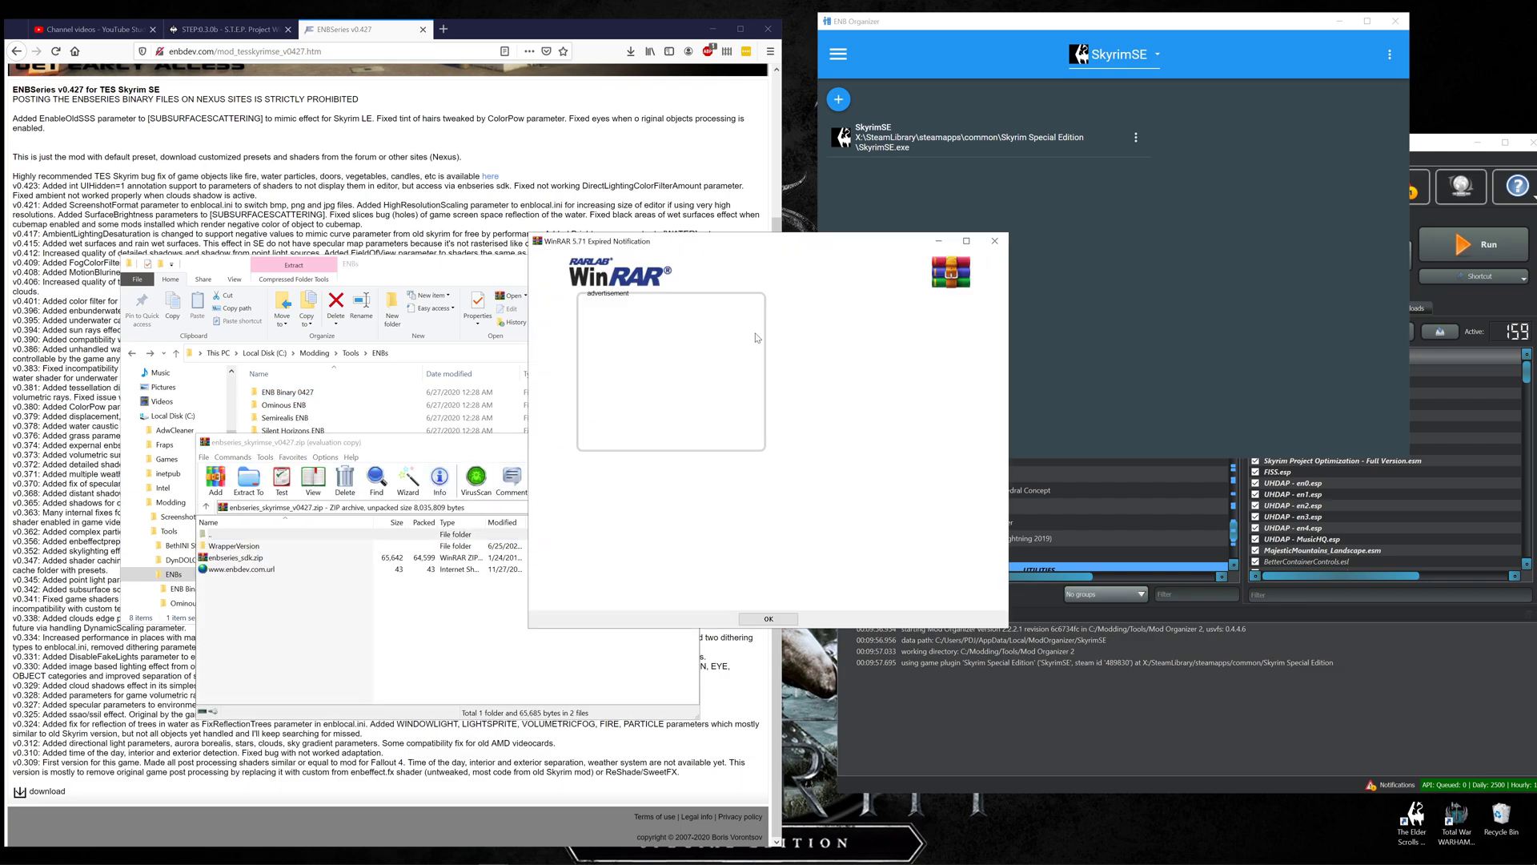
{"action": "left_click", "coordinate": [995, 241]}
{"action": "left_click_drag", "start_coordinate": [525, 436], "coordinate": [1207, 221]}
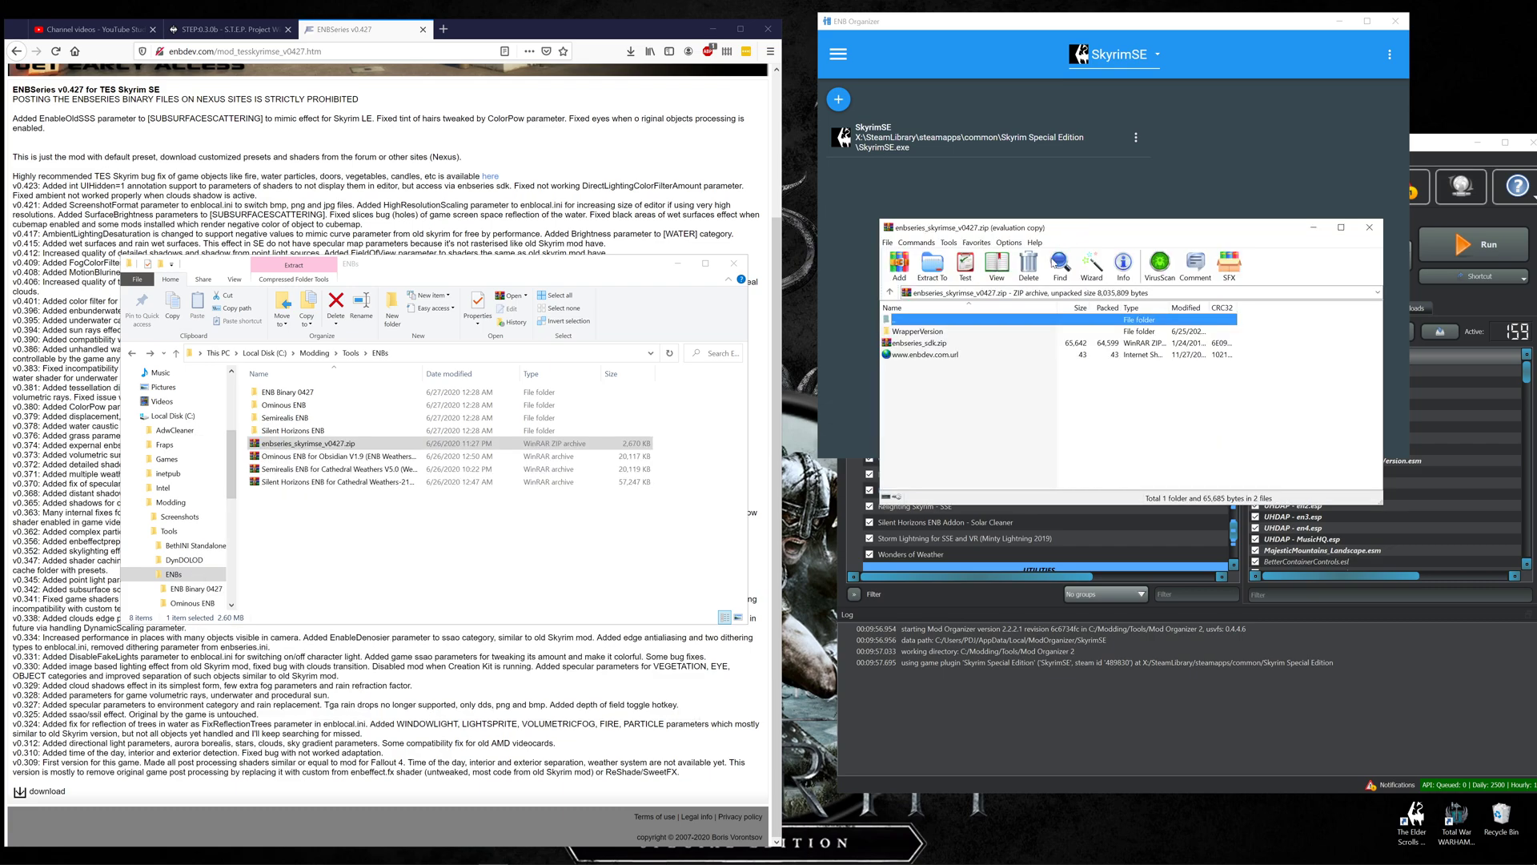
{"action": "double_click", "coordinate": [907, 333]}
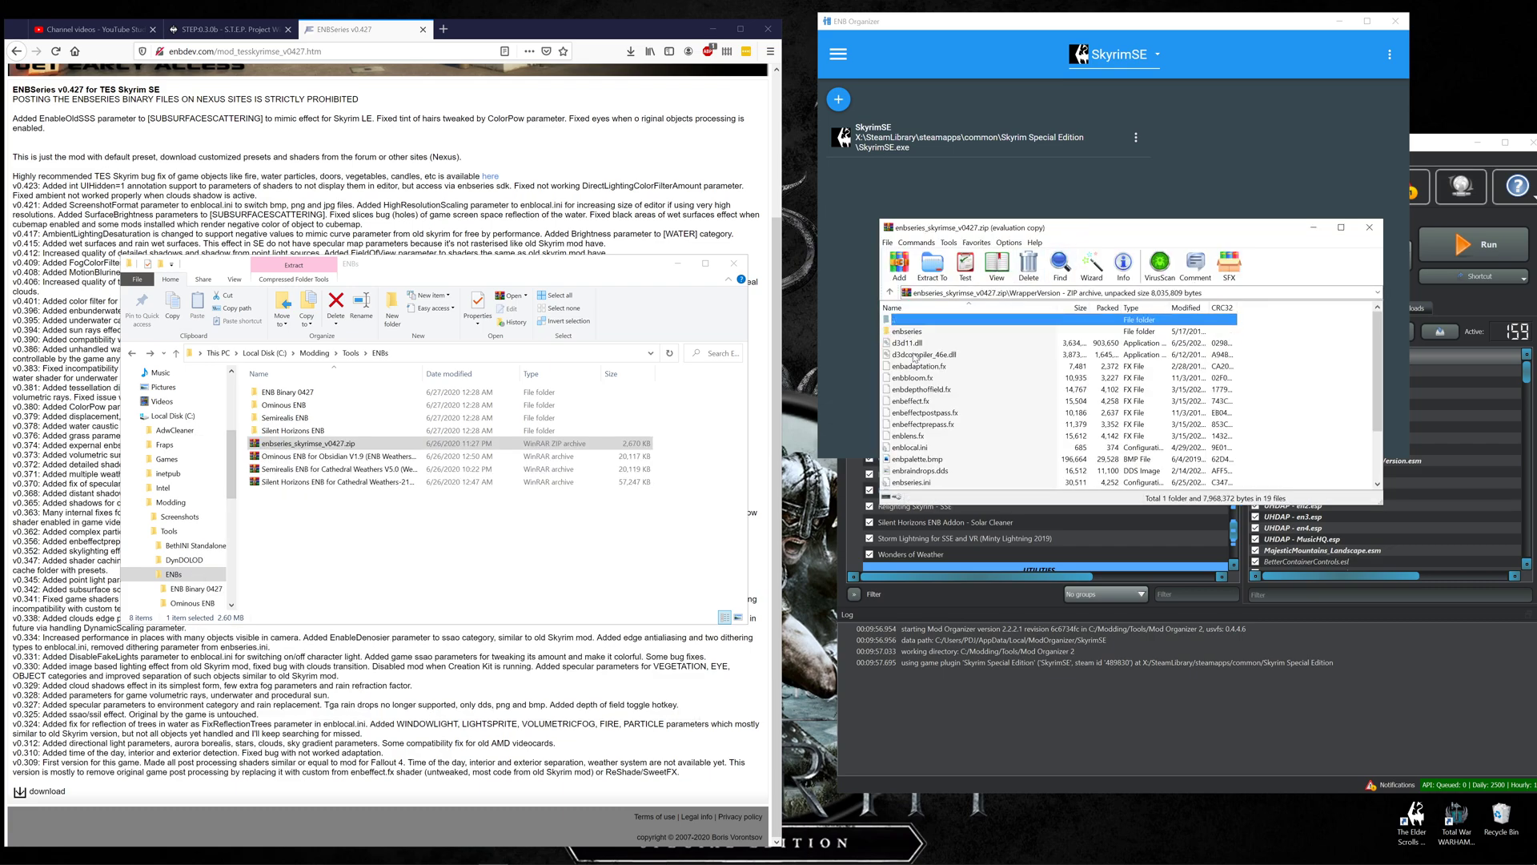
Extract d3d11.dll and d3dcompiler_46e.dll from the archive into the ENB Binary 0427 folder
{"action": "left_click", "coordinate": [909, 344]}
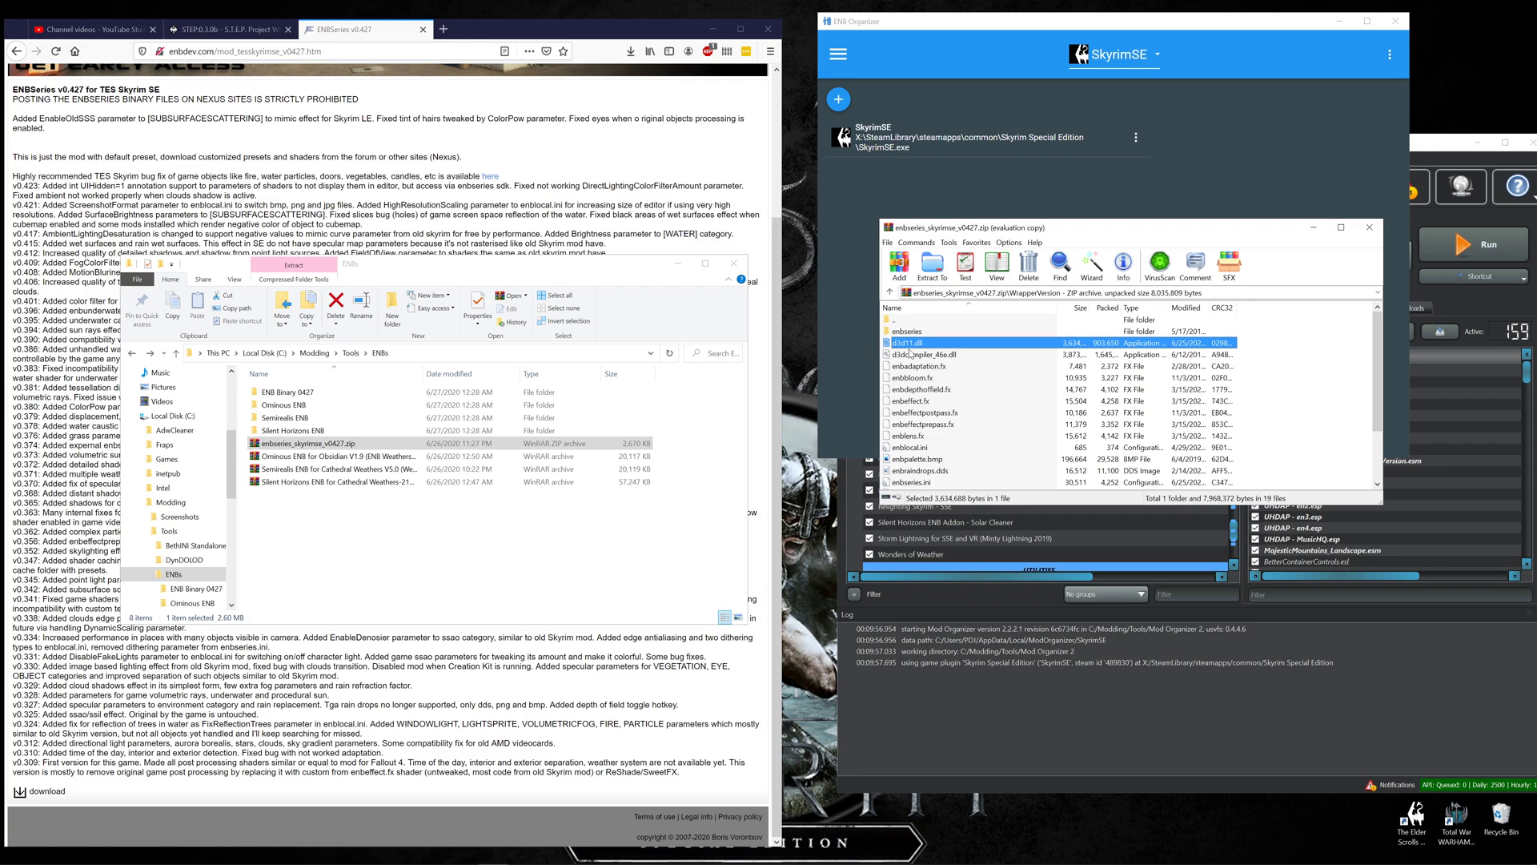
{"action": "left_click", "coordinate": [912, 354], "text": "shift"}
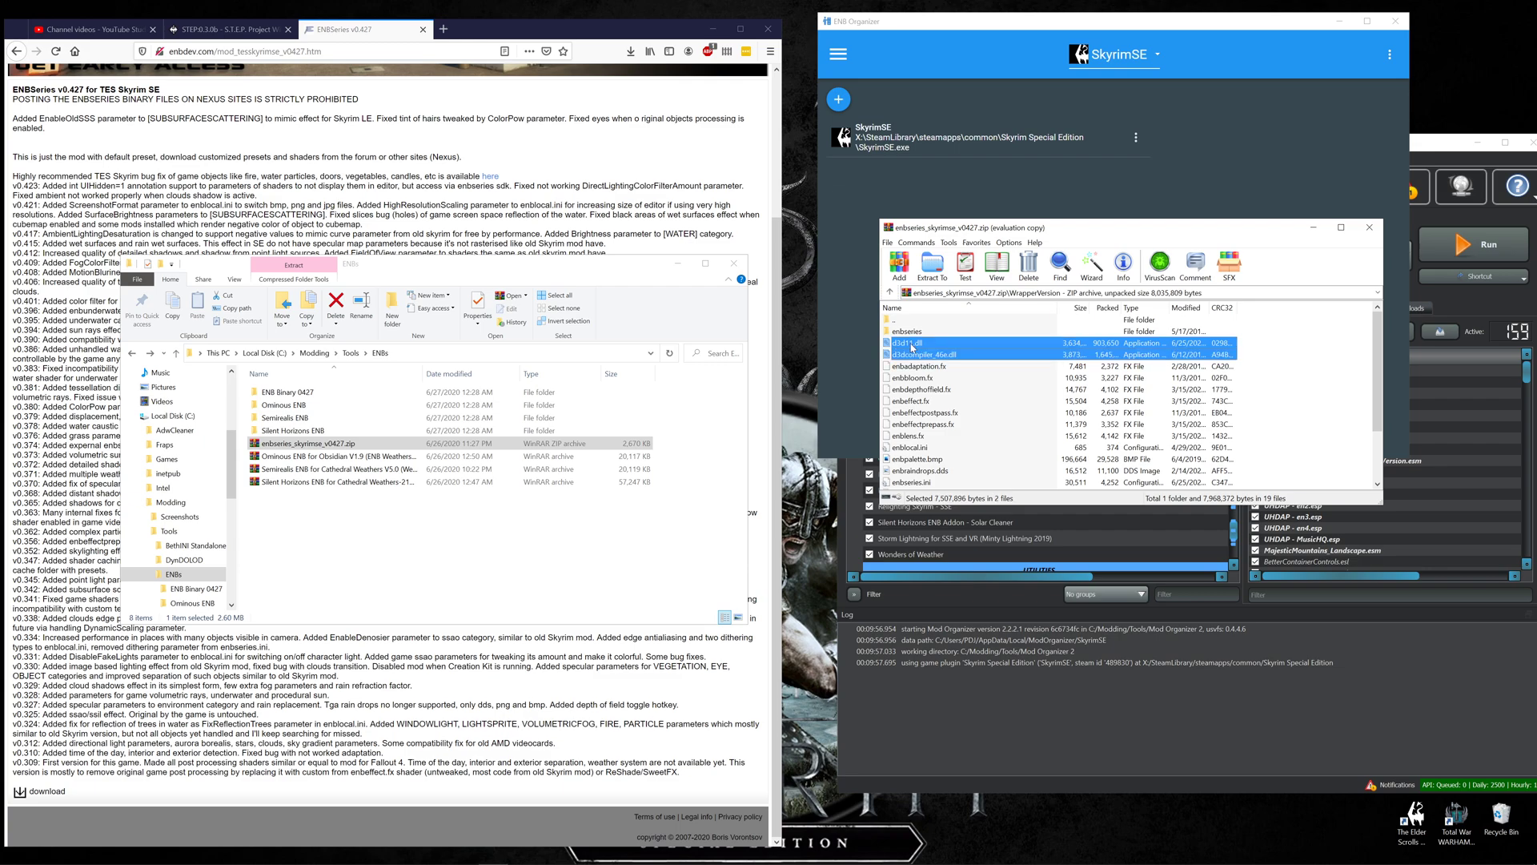
{"action": "left_click_drag", "start_coordinate": [913, 348], "coordinate": [298, 395]}
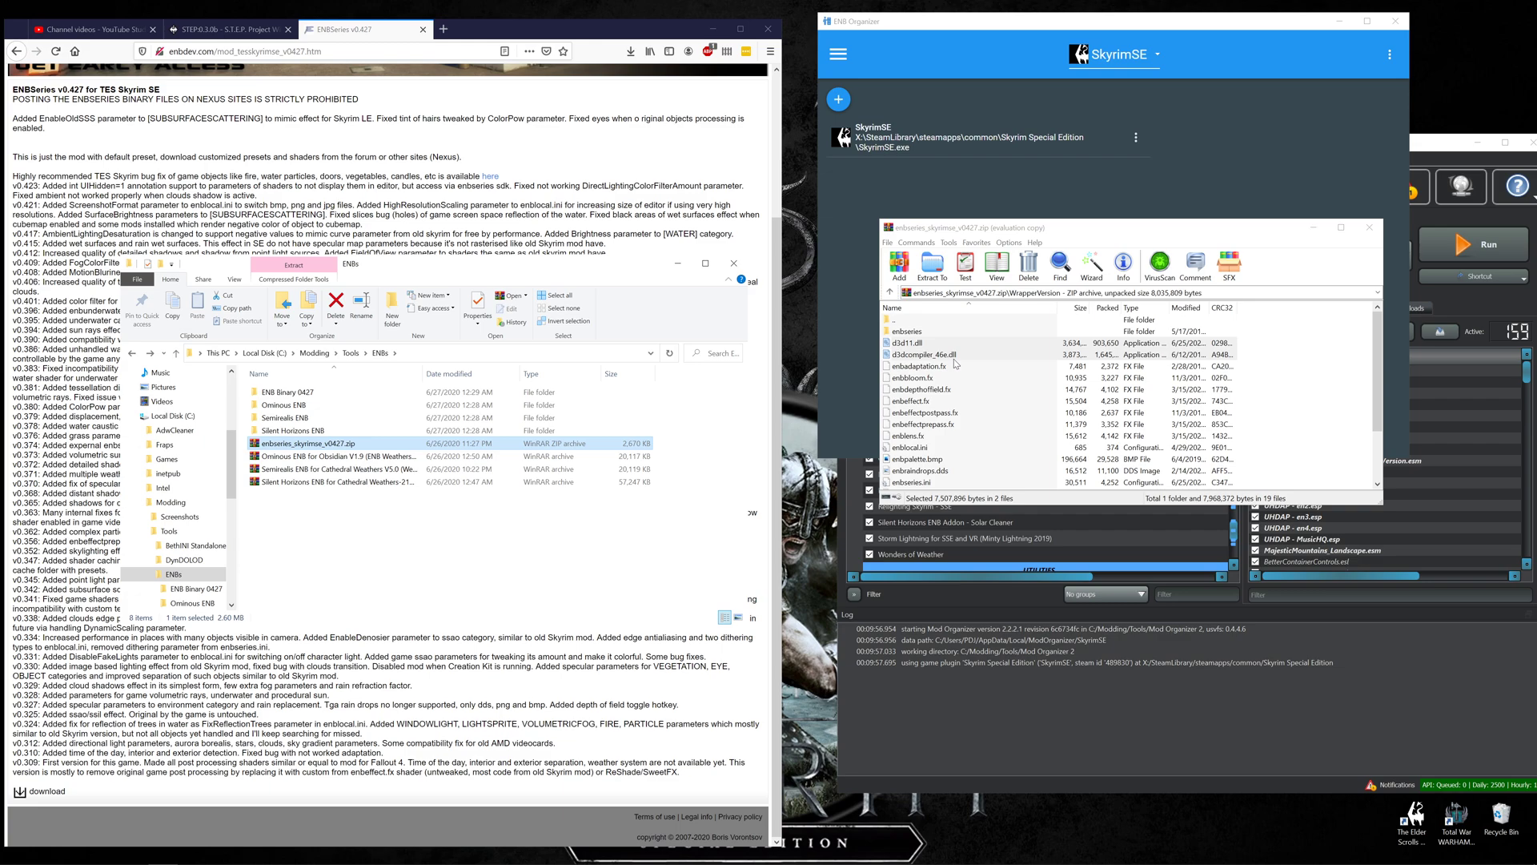
Close the ENBSeries archive and open the 2. Quality folder under 1. Main File (Install) in the Ominous ENB for Obsidian V1.9 archive
{"action": "left_click", "coordinate": [1369, 227]}
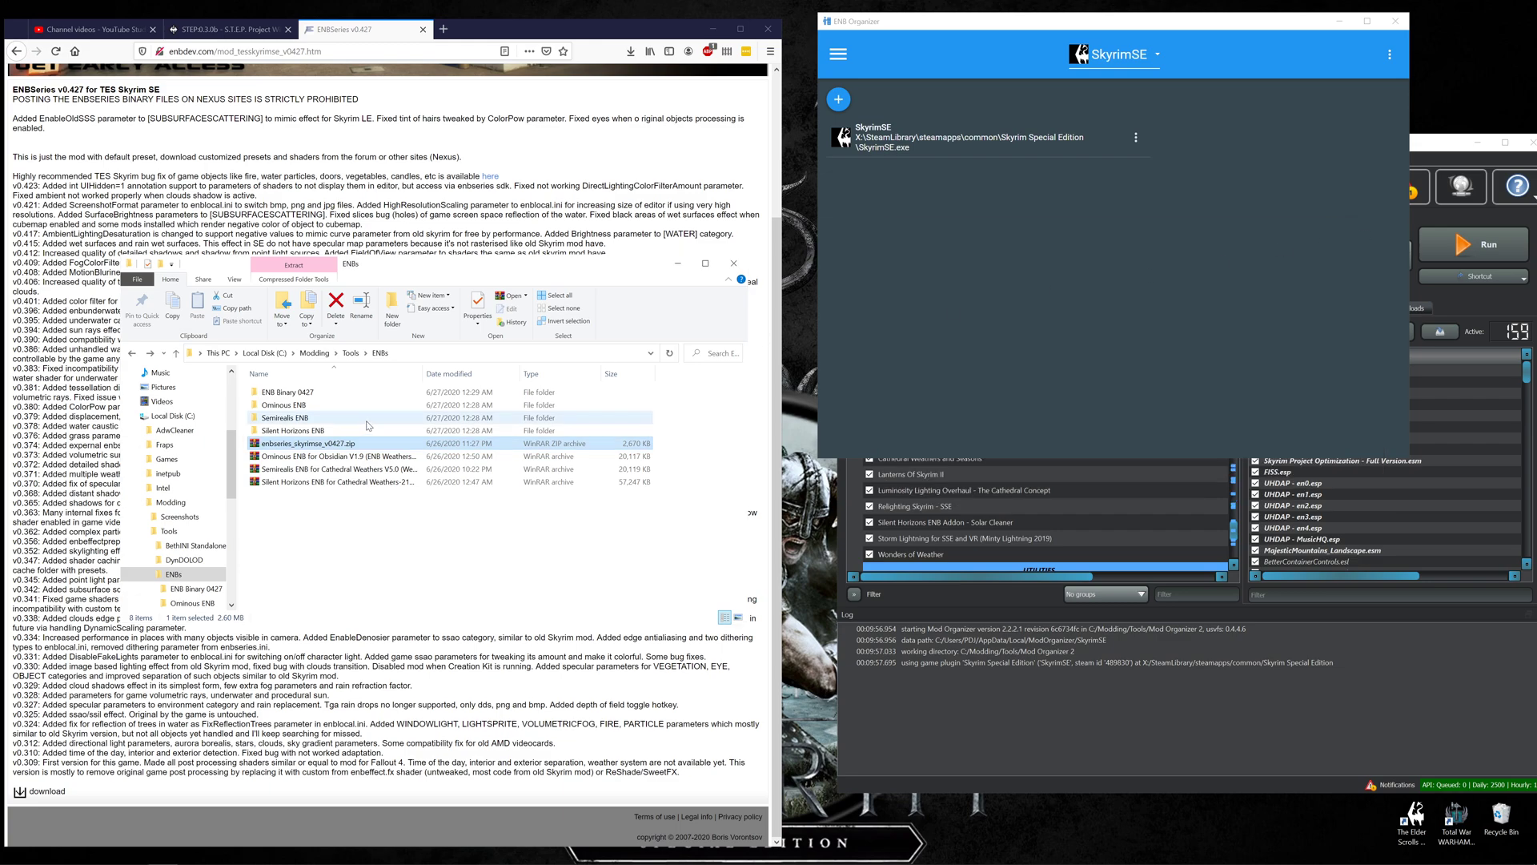
{"action": "left_click", "coordinate": [302, 458]}
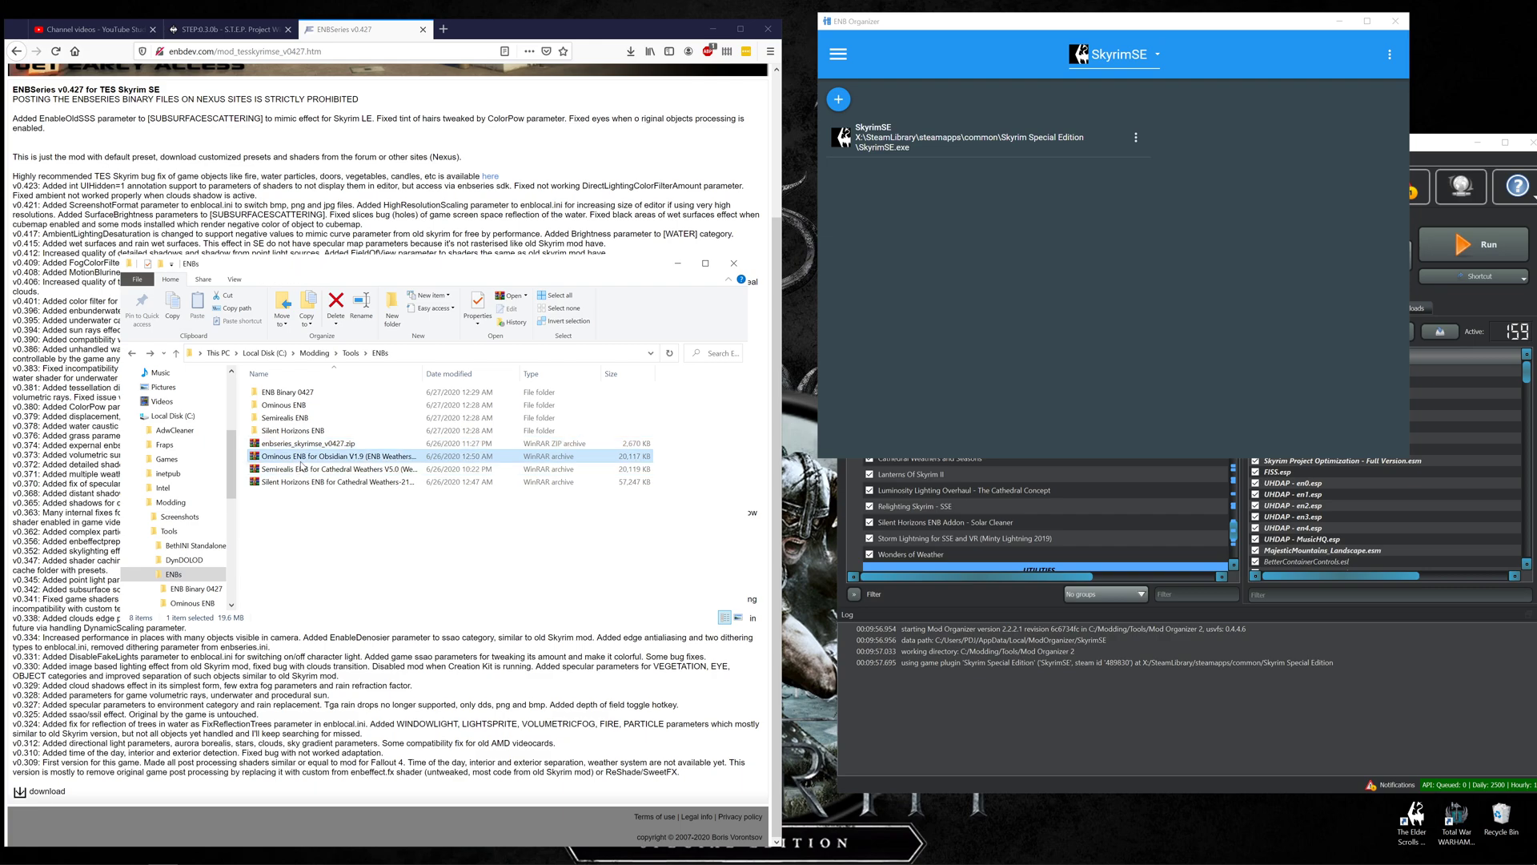
{"action": "double_click", "coordinate": [302, 459]}
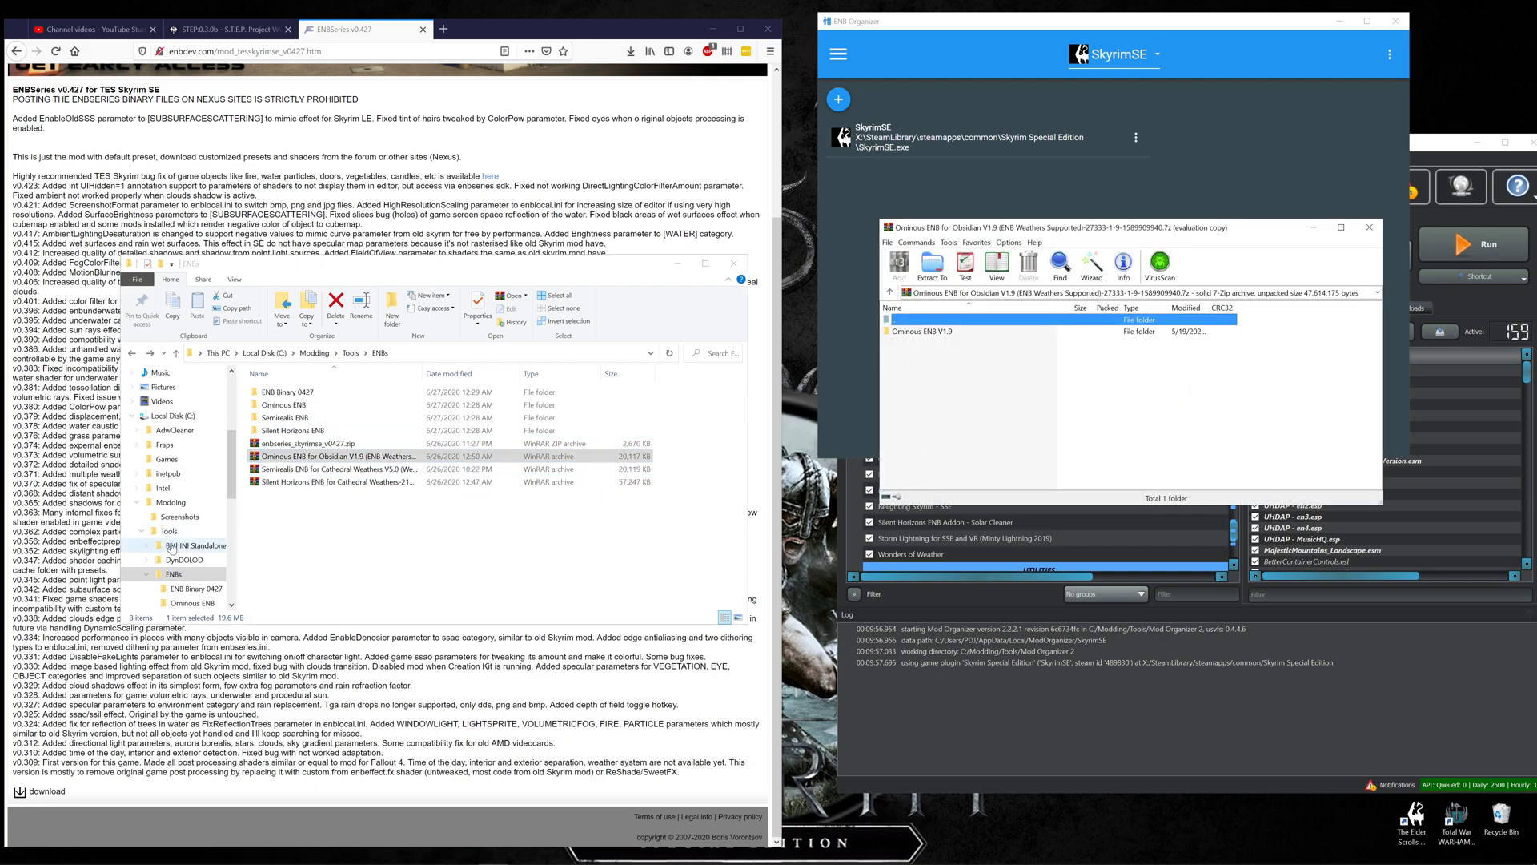
{"action": "double_click", "coordinate": [928, 333]}
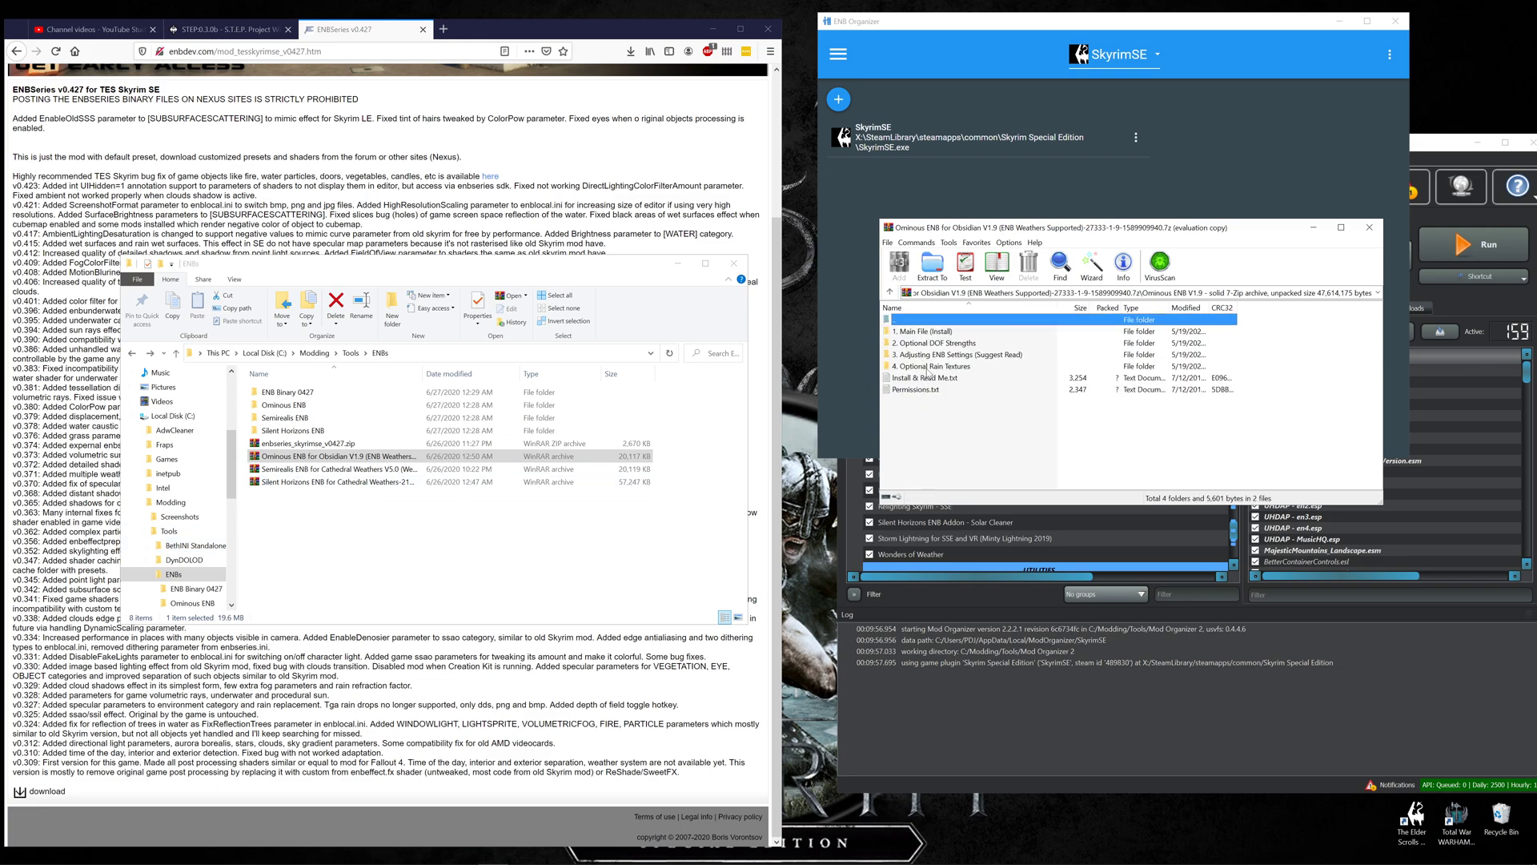
{"action": "double_click", "coordinate": [921, 331]}
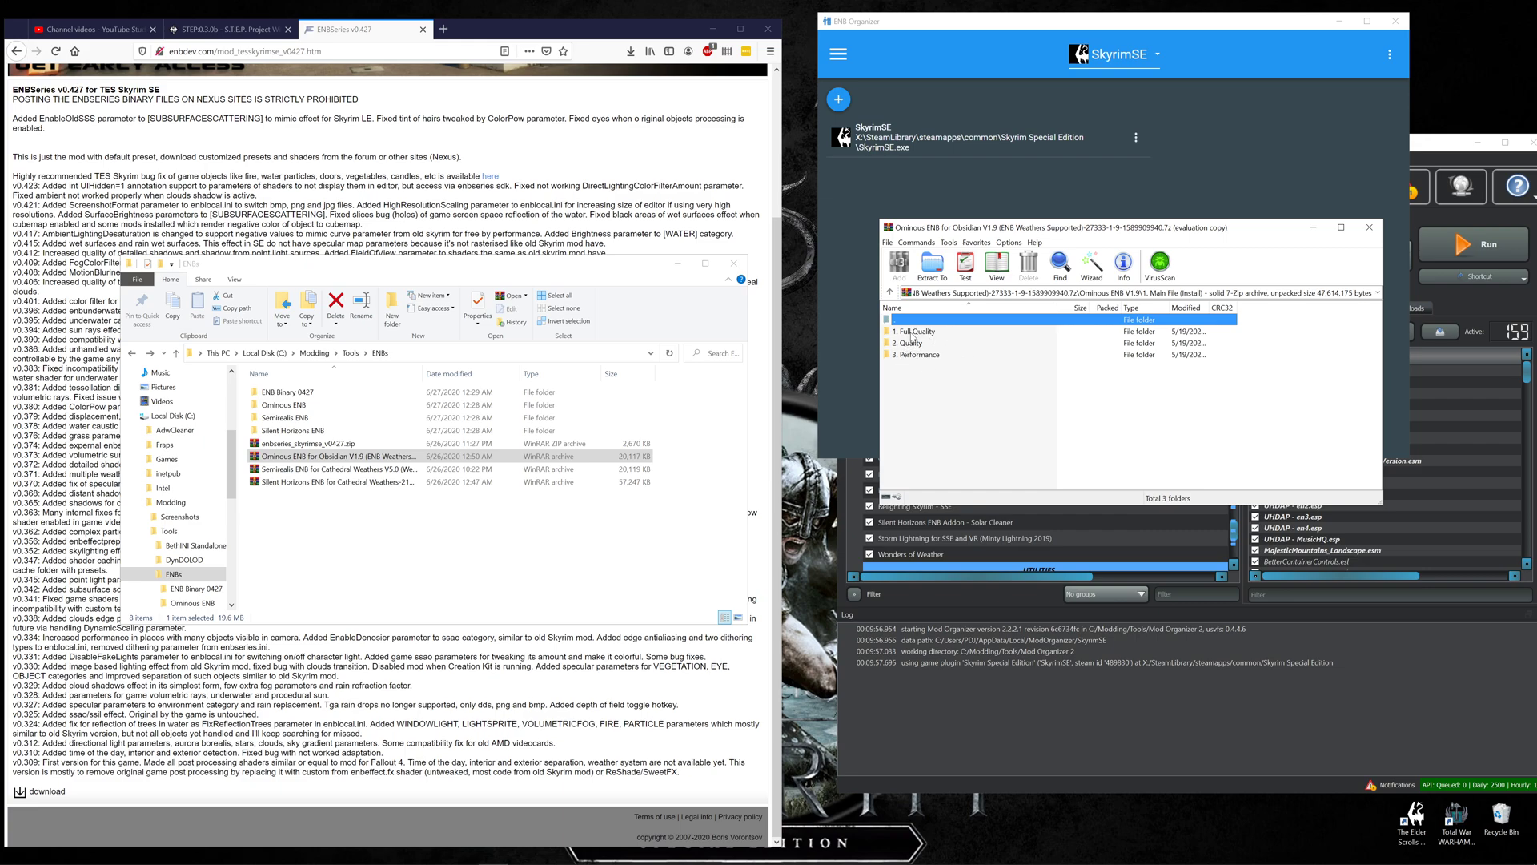
{"action": "double_click", "coordinate": [910, 343]}
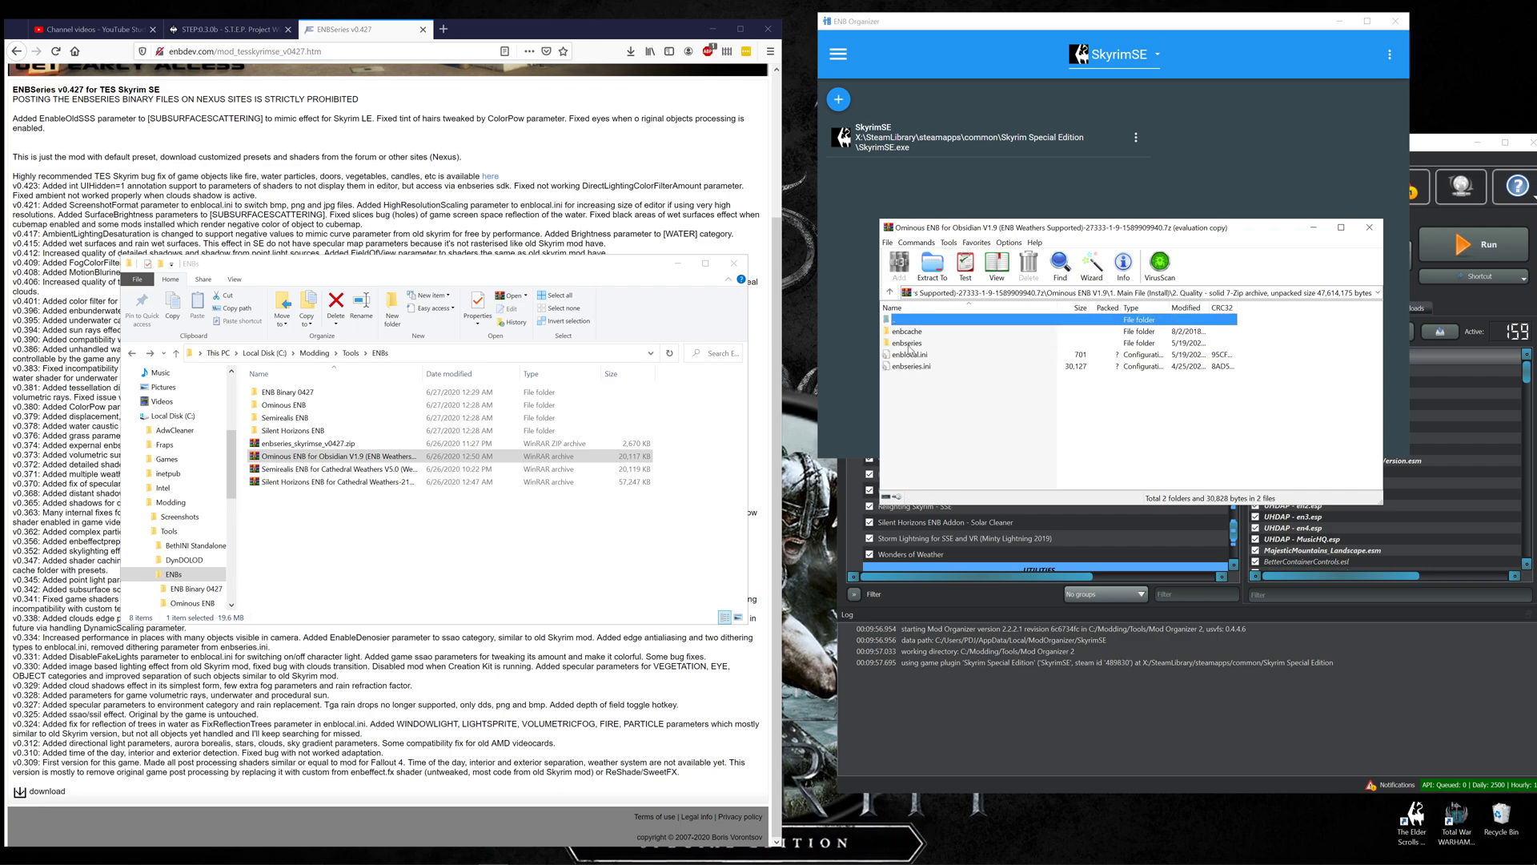
Extract enbcache, enbseries, enblocal.ini and enbseries.ini from the Quality folder into the Ominous ENB folder
{"action": "left_click", "coordinate": [909, 331]}
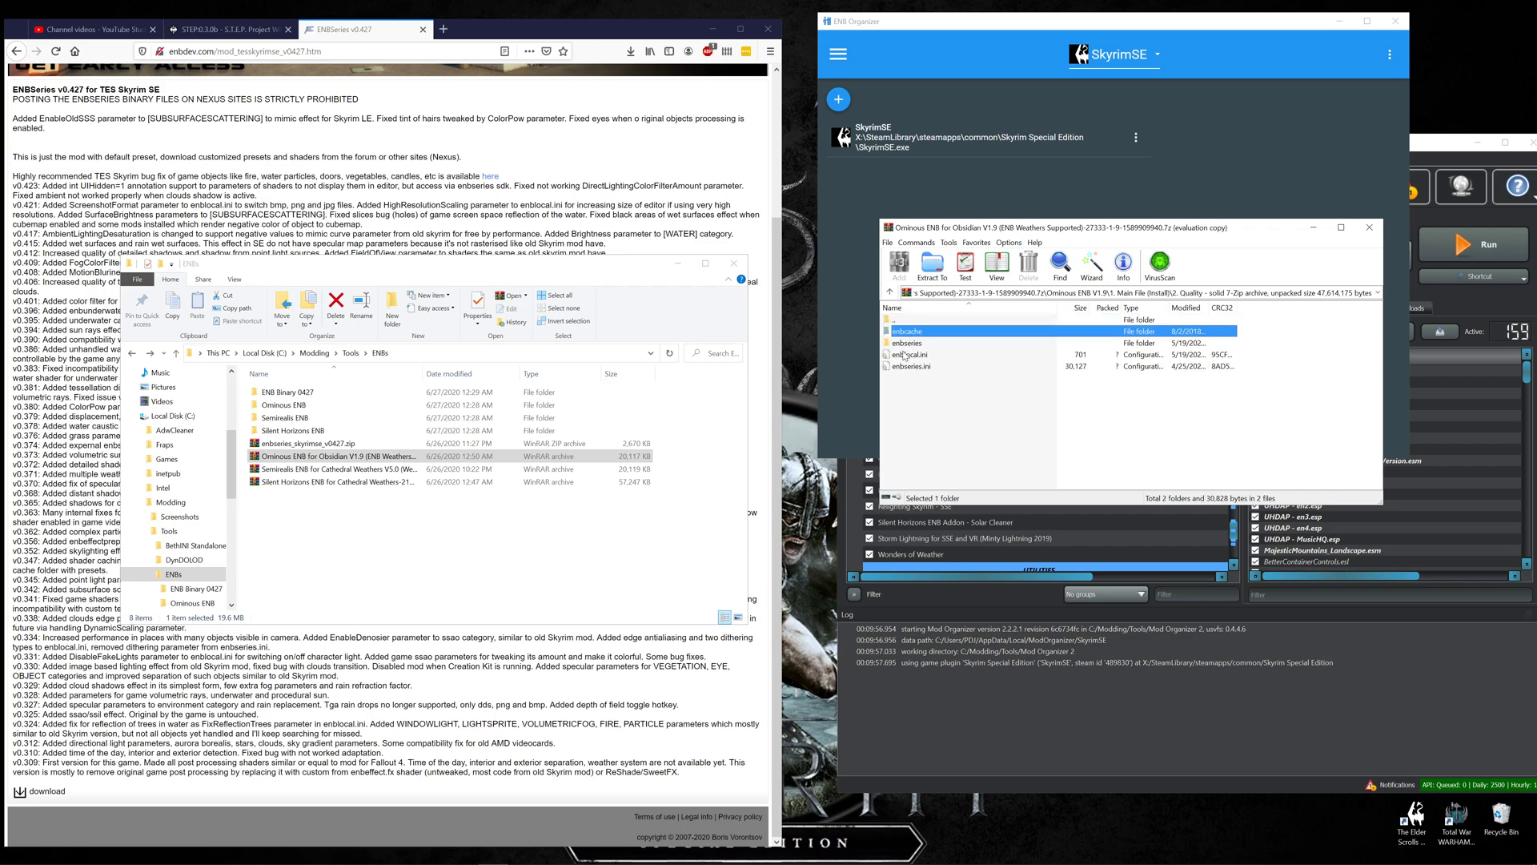
{"action": "left_click", "coordinate": [902, 367], "text": "shift"}
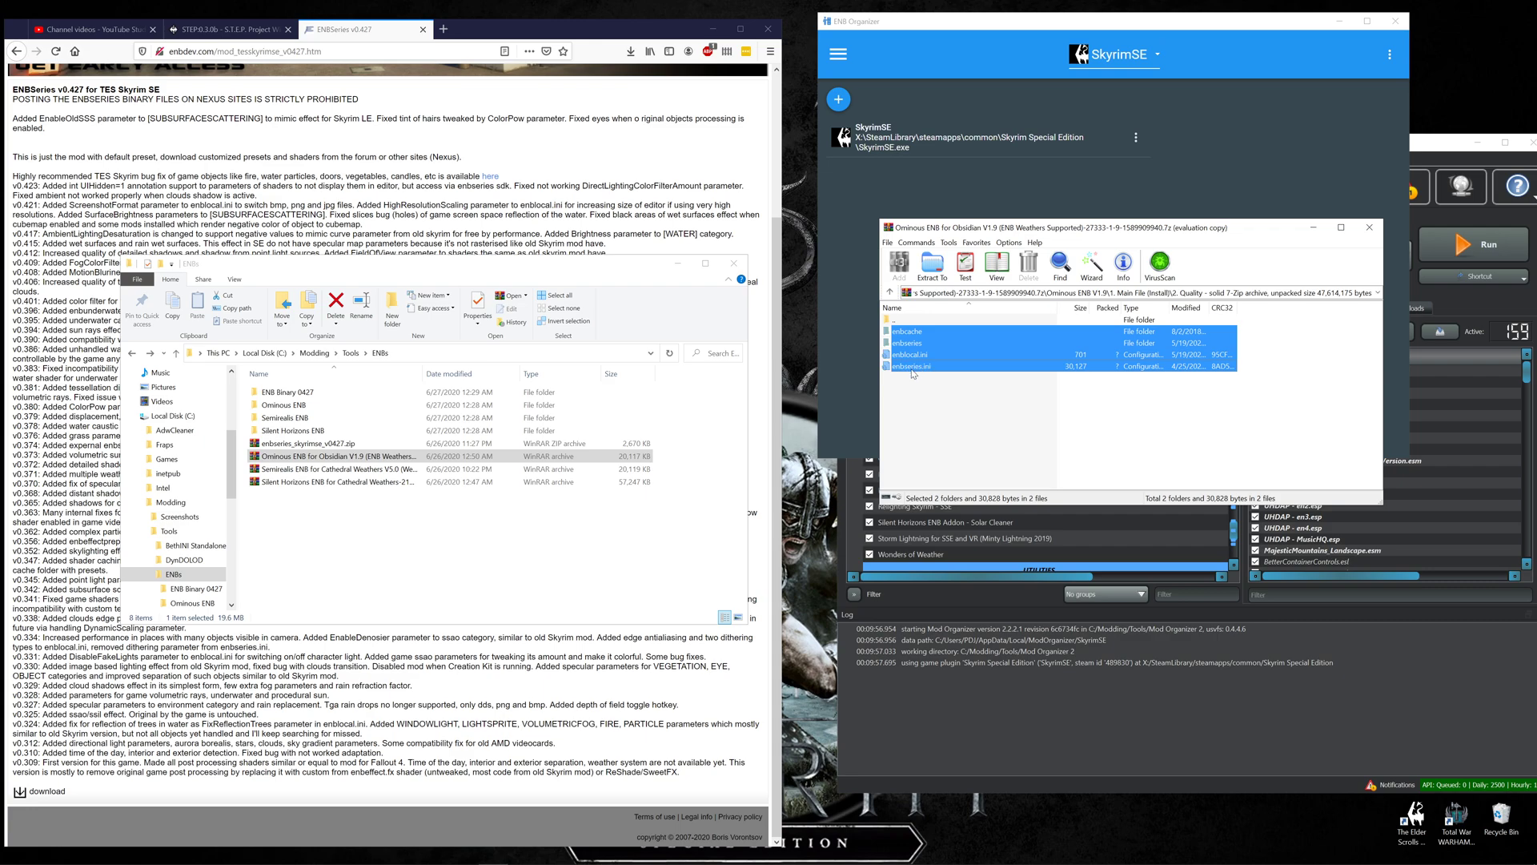
{"action": "left_click_drag", "start_coordinate": [916, 336], "coordinate": [315, 410]}
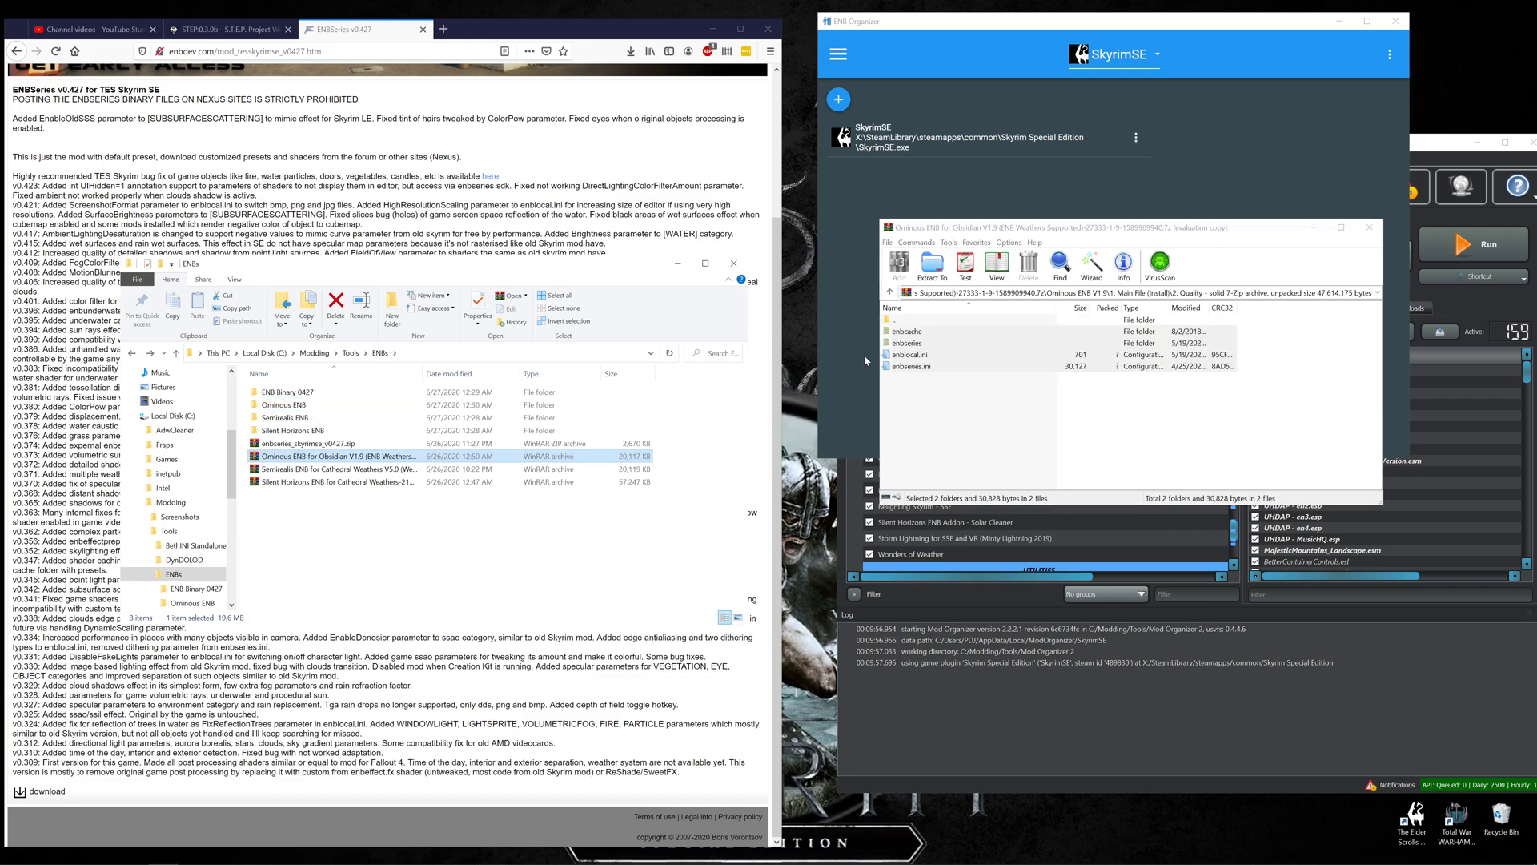
Look through the archive's 2. Optional DOF Strengths folder, including the contents of 2. Stronger DOF
{"action": "left_click", "coordinate": [890, 291]}
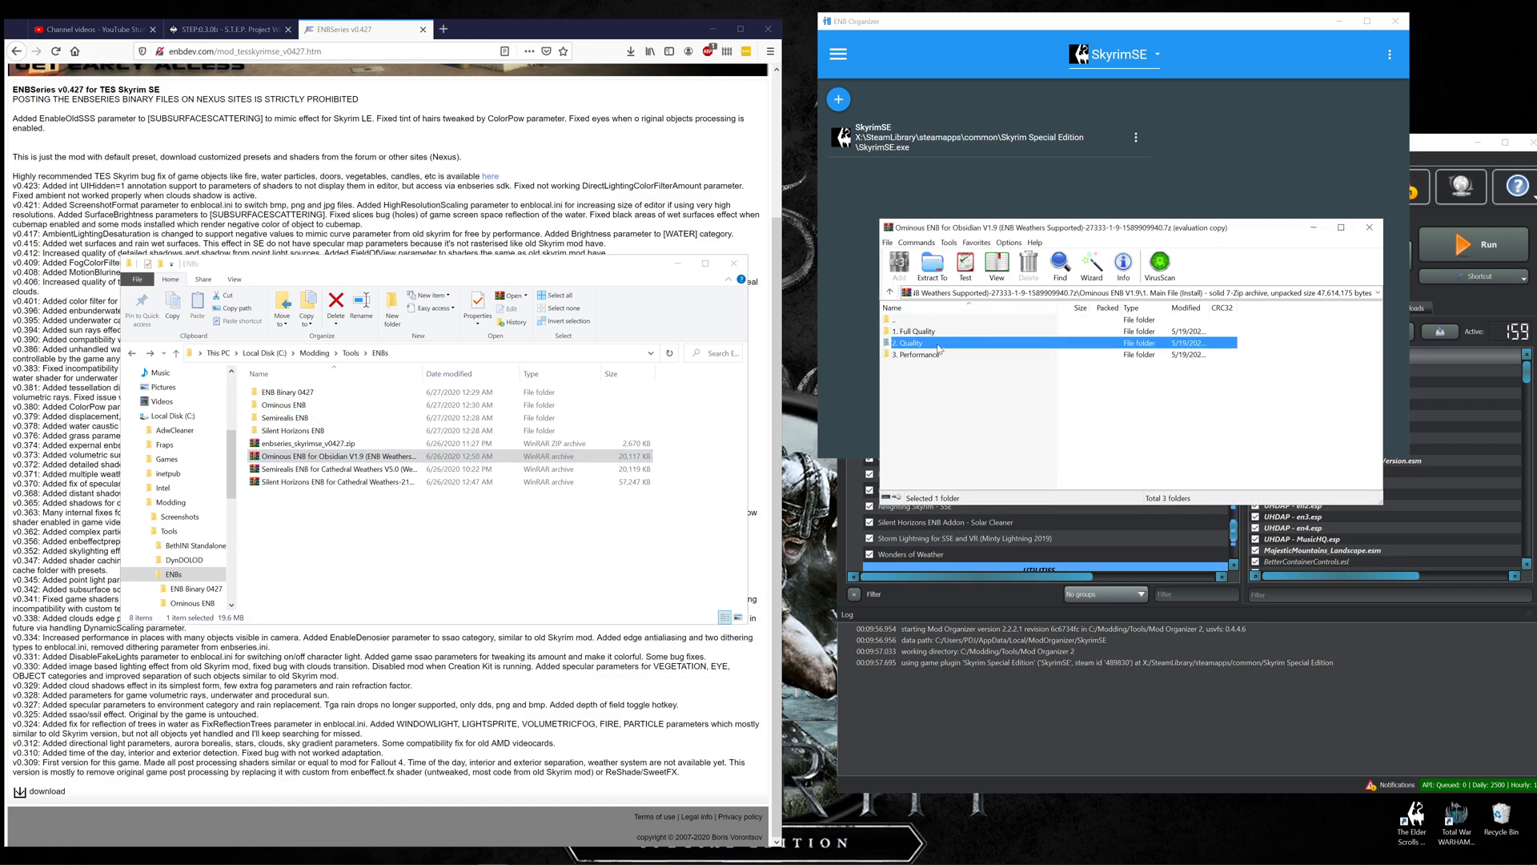
{"action": "key", "text": "BackSpace"}
{"action": "double_click", "coordinate": [911, 344]}
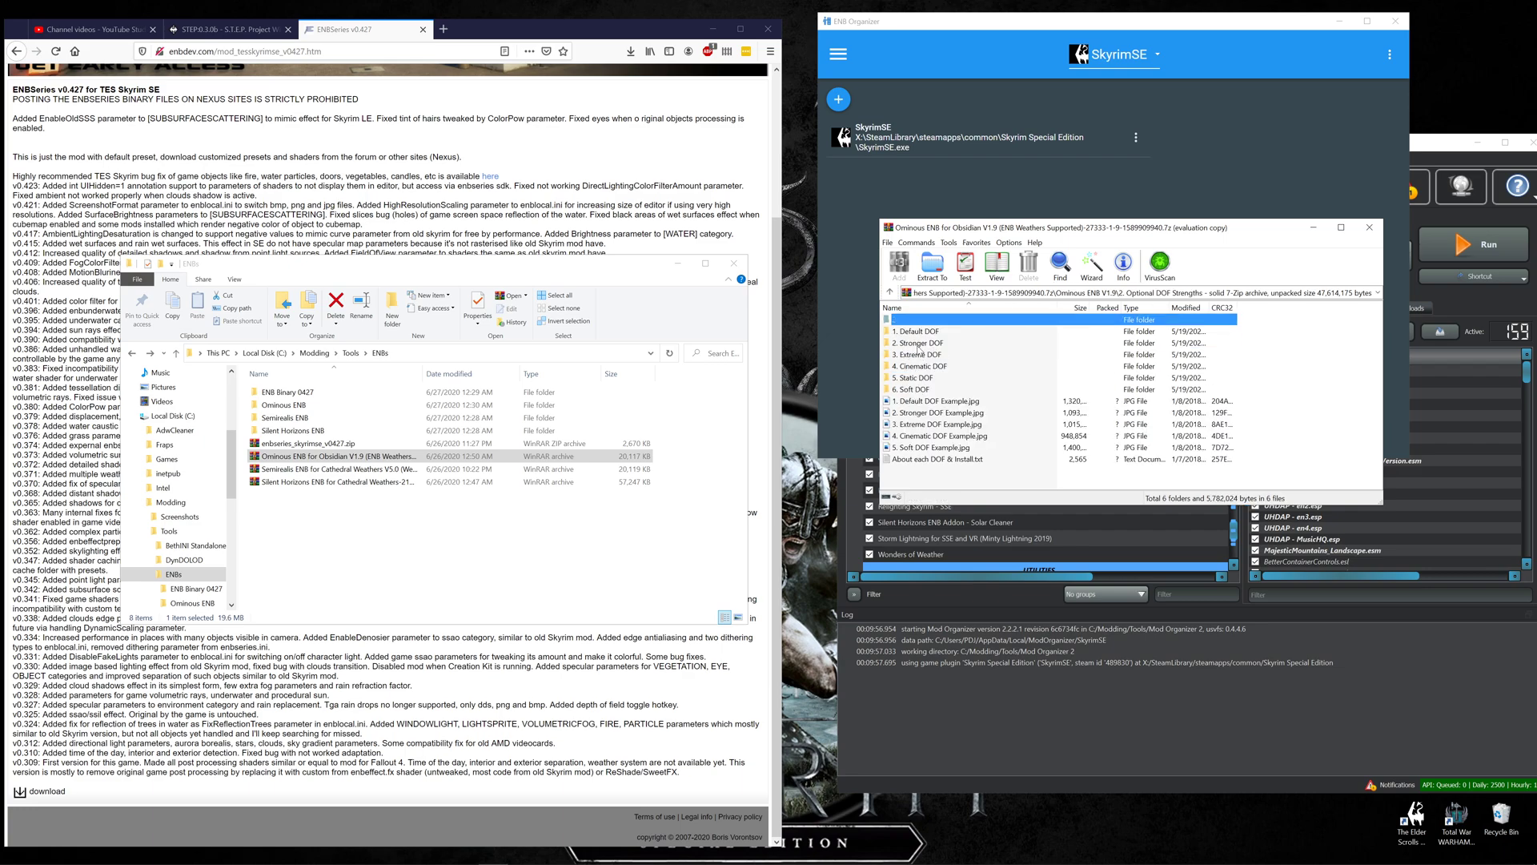
{"action": "double_click", "coordinate": [917, 343]}
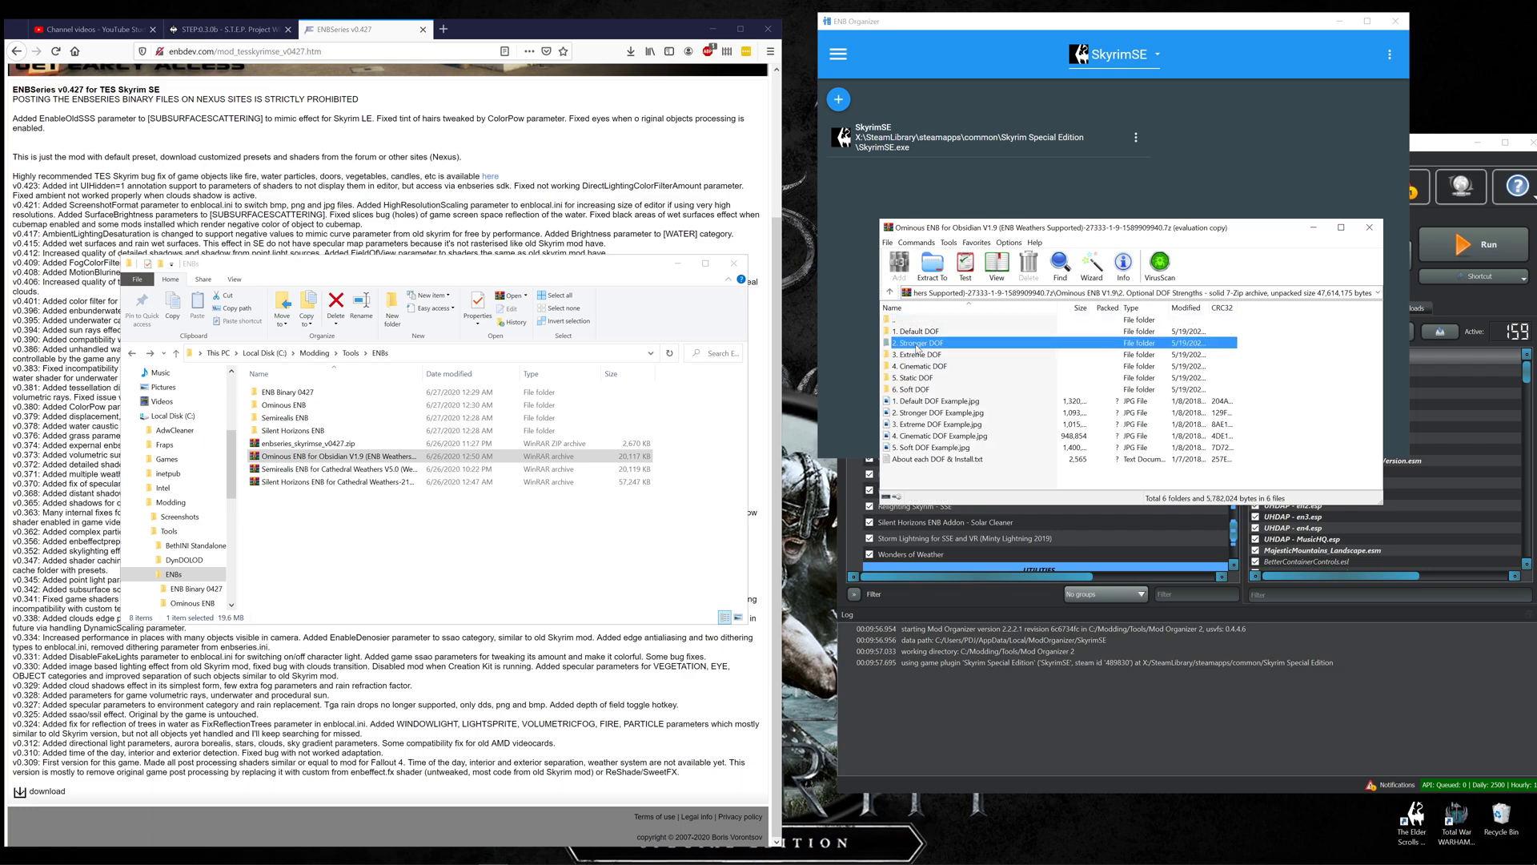
{"action": "left_click", "coordinate": [909, 337]}
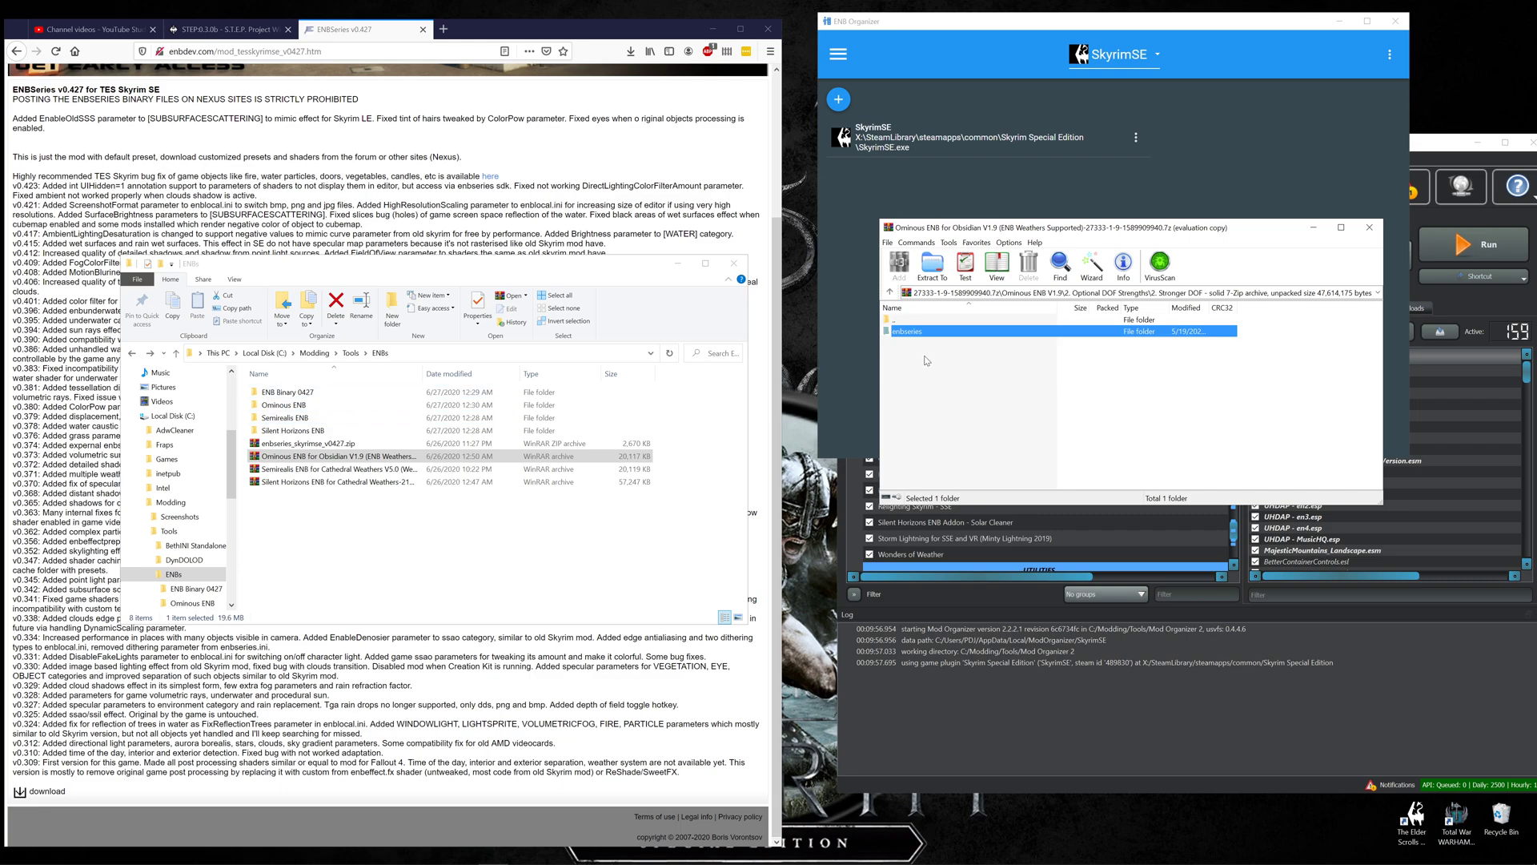
{"action": "key", "text": "BackSpace"}
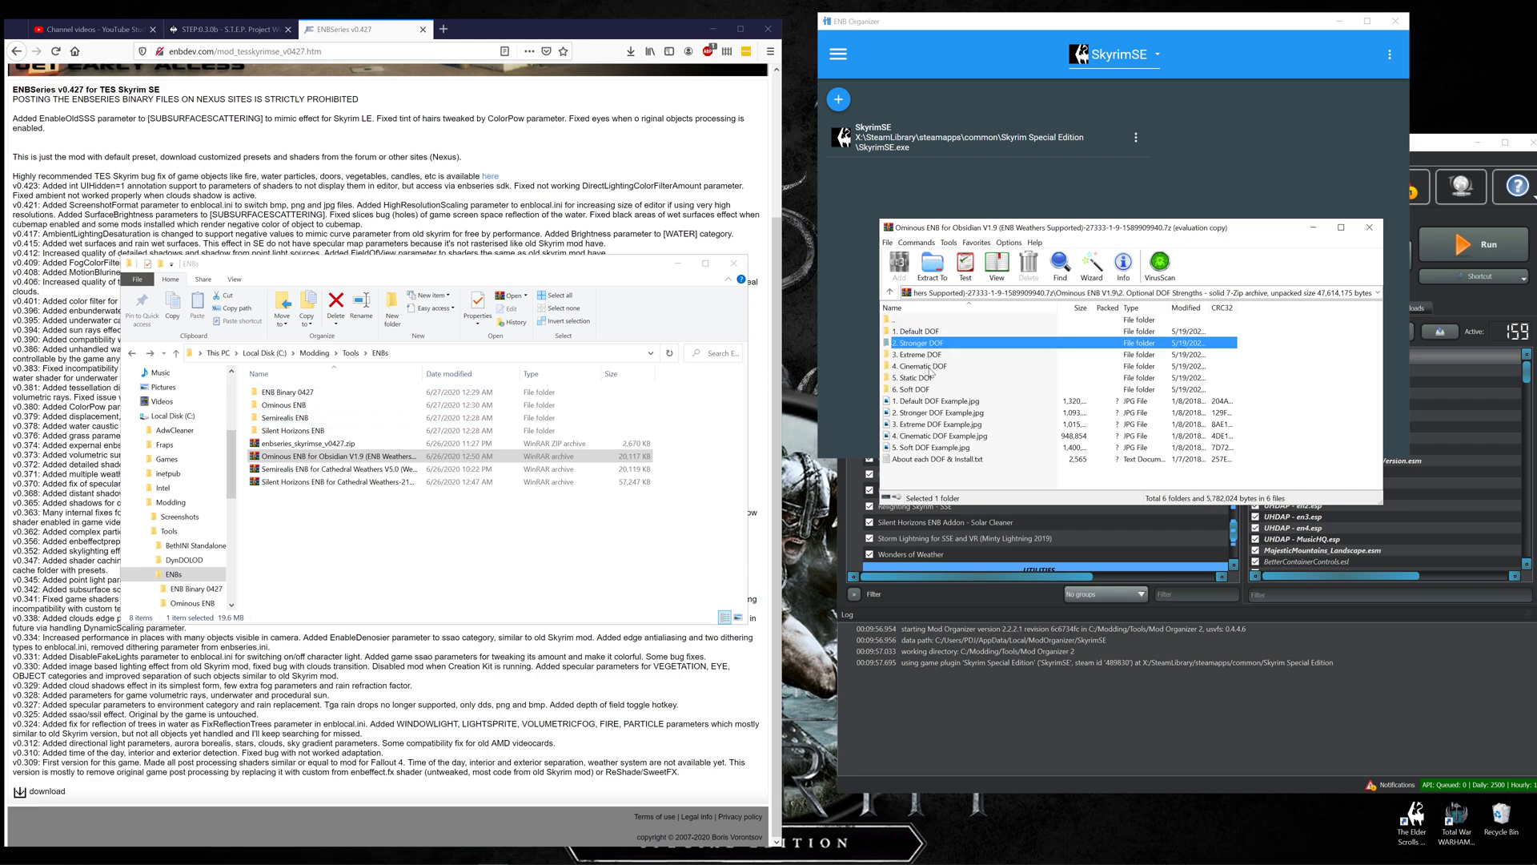
{"action": "key", "text": "BackSpace"}
Examine the big noise and medium variants in 4. Optional Rain Textures, plus the 3. Adjusting ENB Settings folder
{"action": "double_click", "coordinate": [927, 368]}
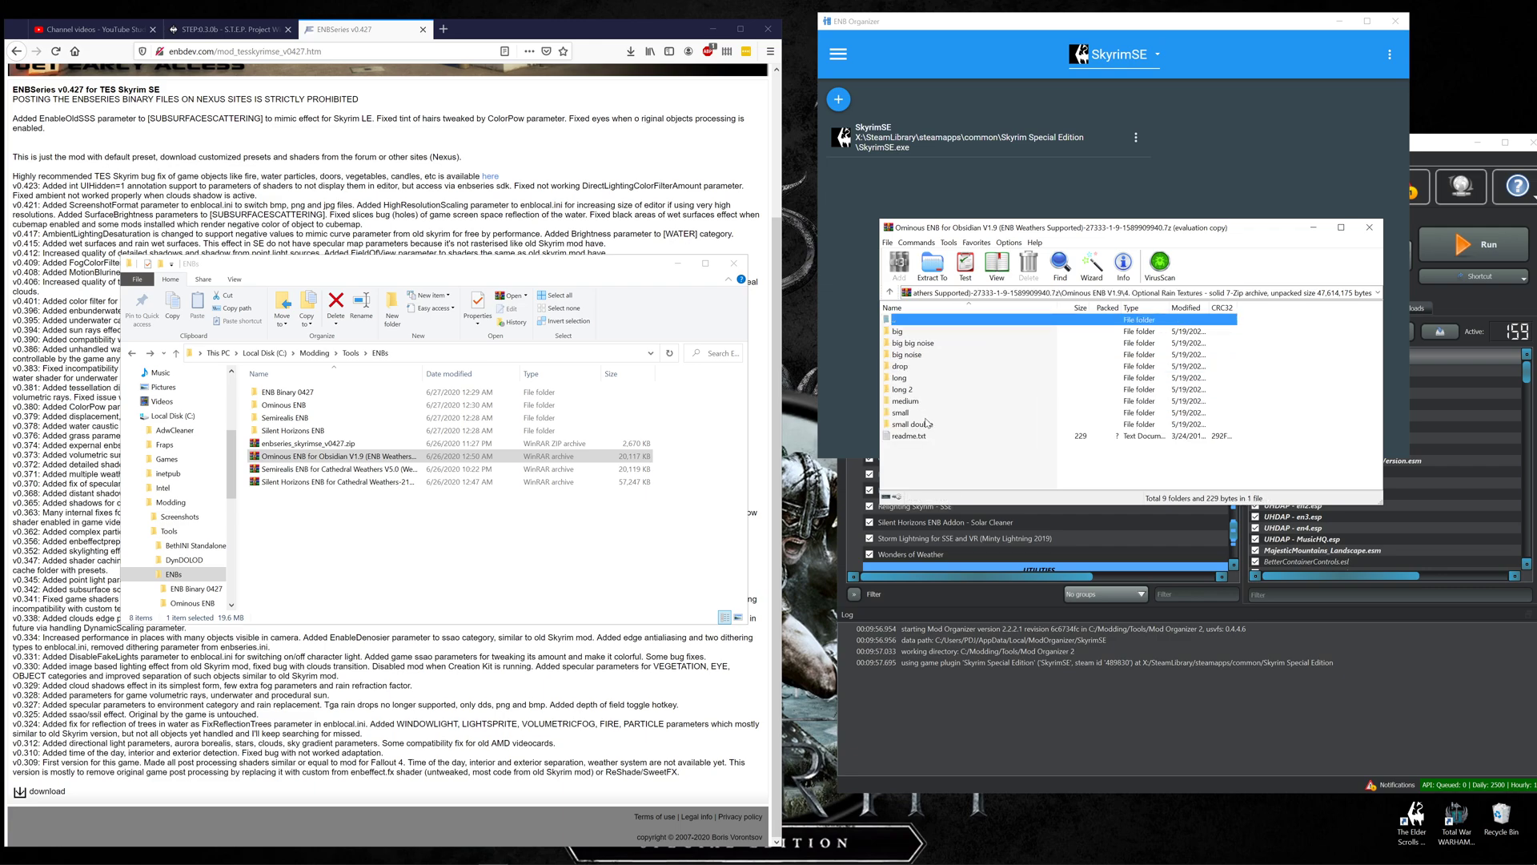
{"action": "key", "text": "BackSpace"}
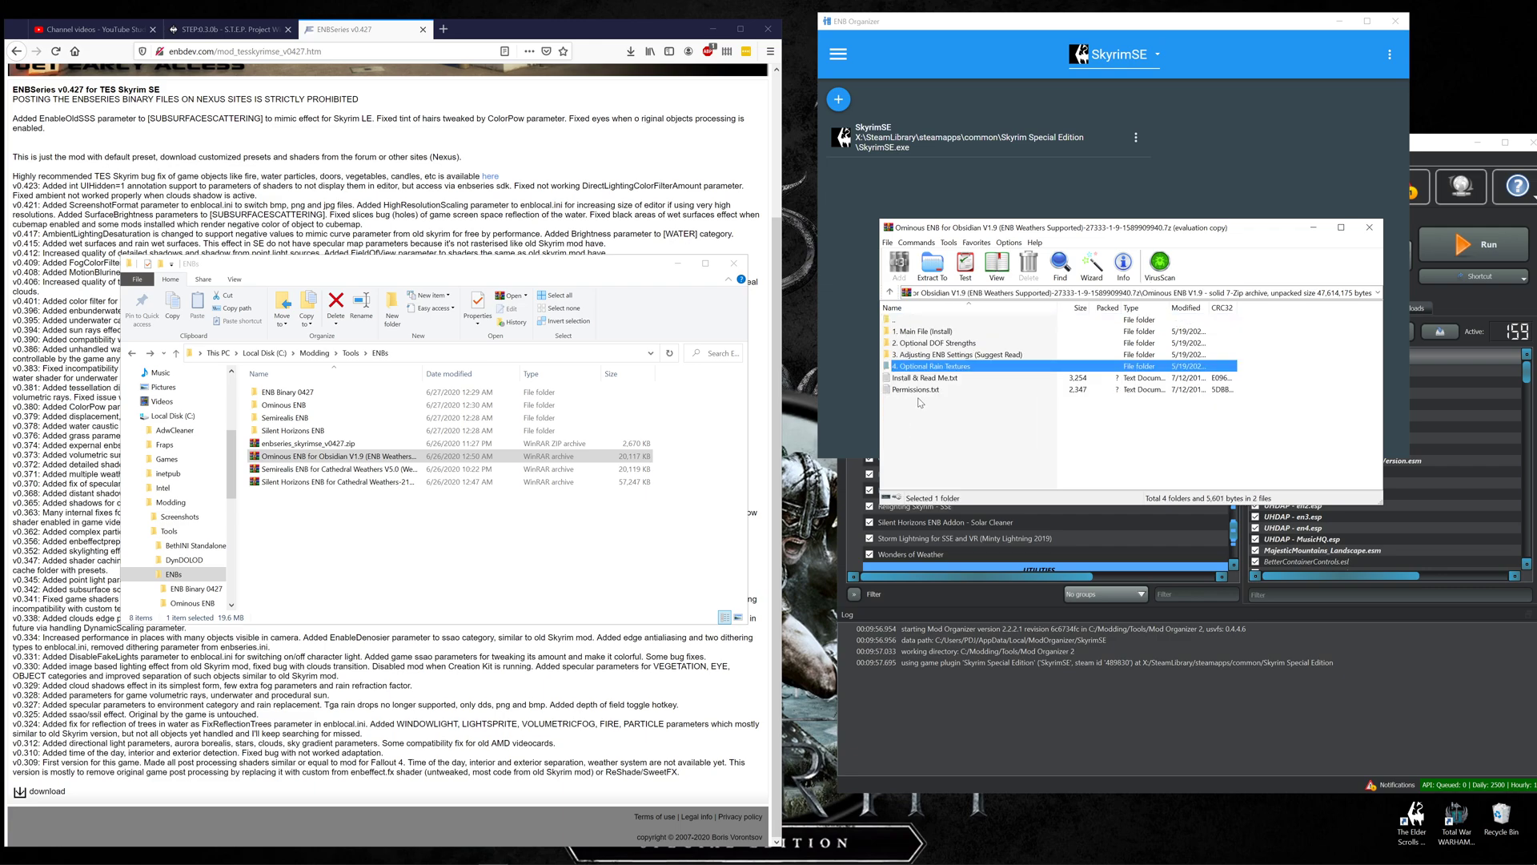
{"action": "double_click", "coordinate": [922, 368]}
{"action": "double_click", "coordinate": [906, 355]}
{"action": "left_click", "coordinate": [911, 332]}
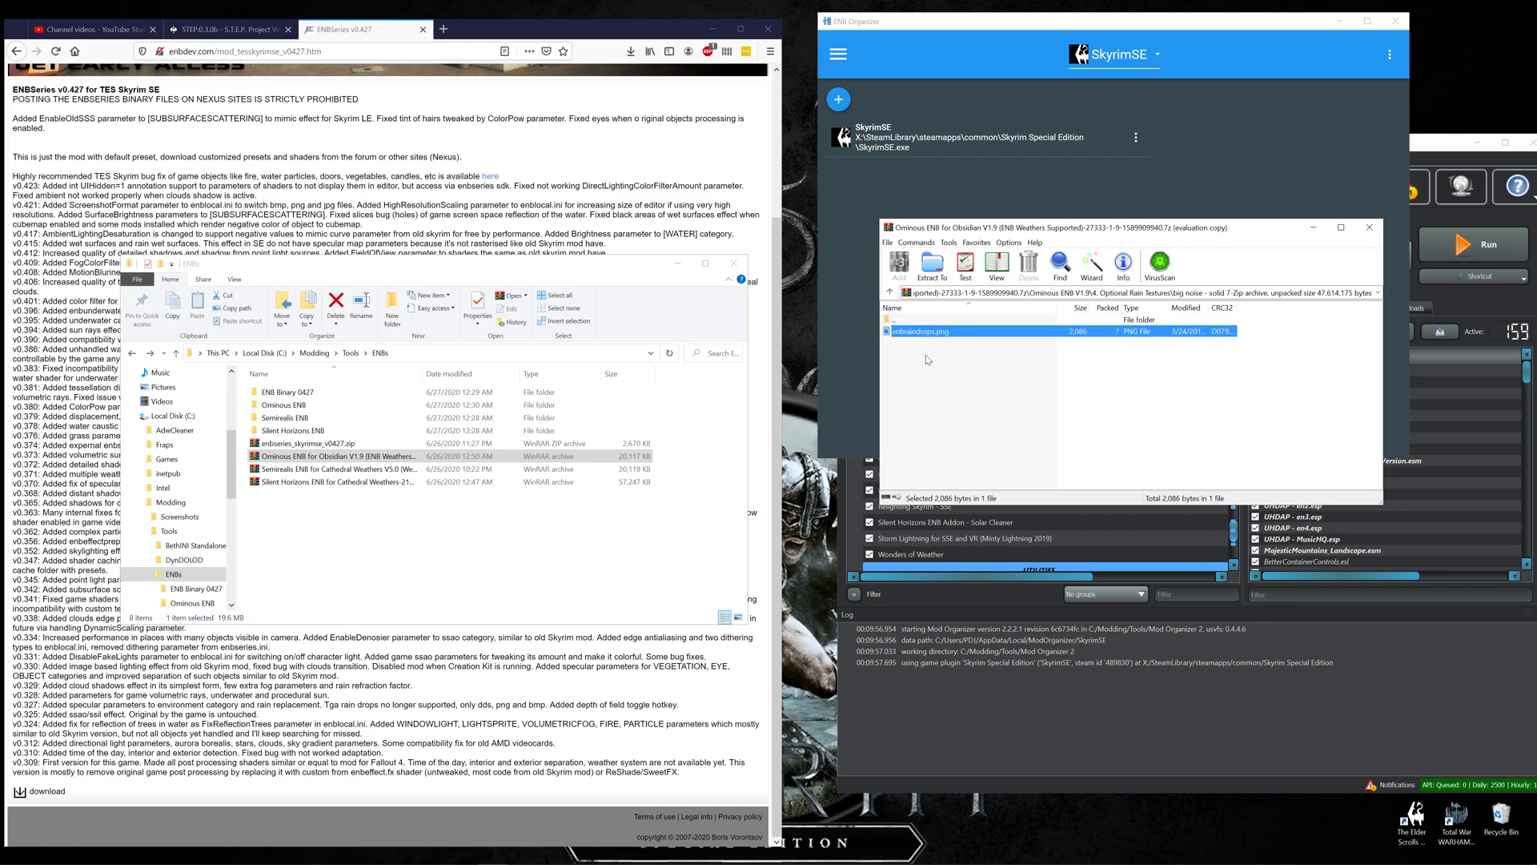
{"action": "key", "text": "BackSpace"}
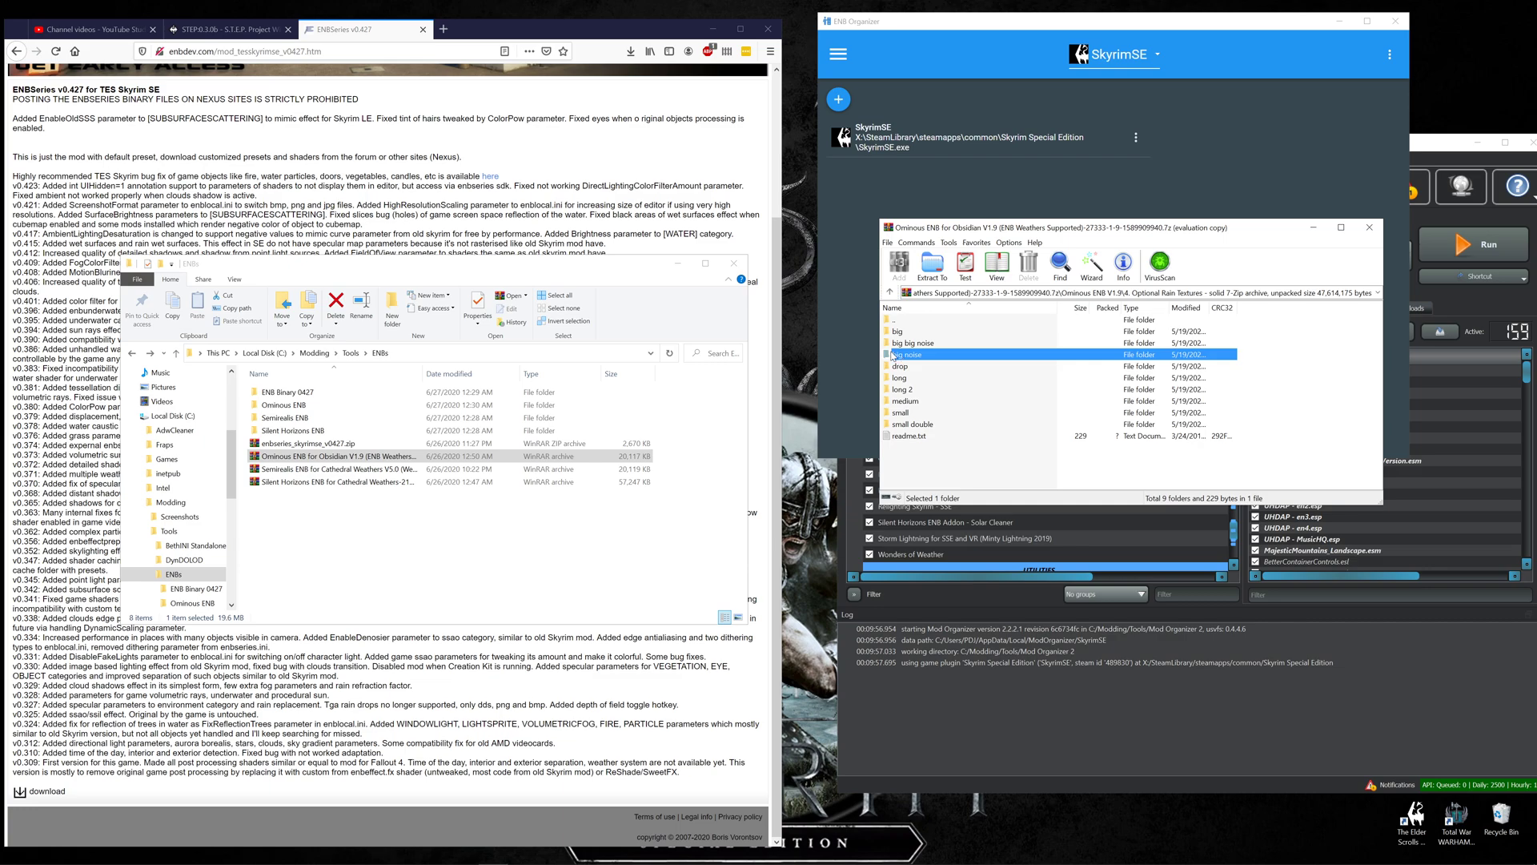
{"action": "double_click", "coordinate": [906, 402]}
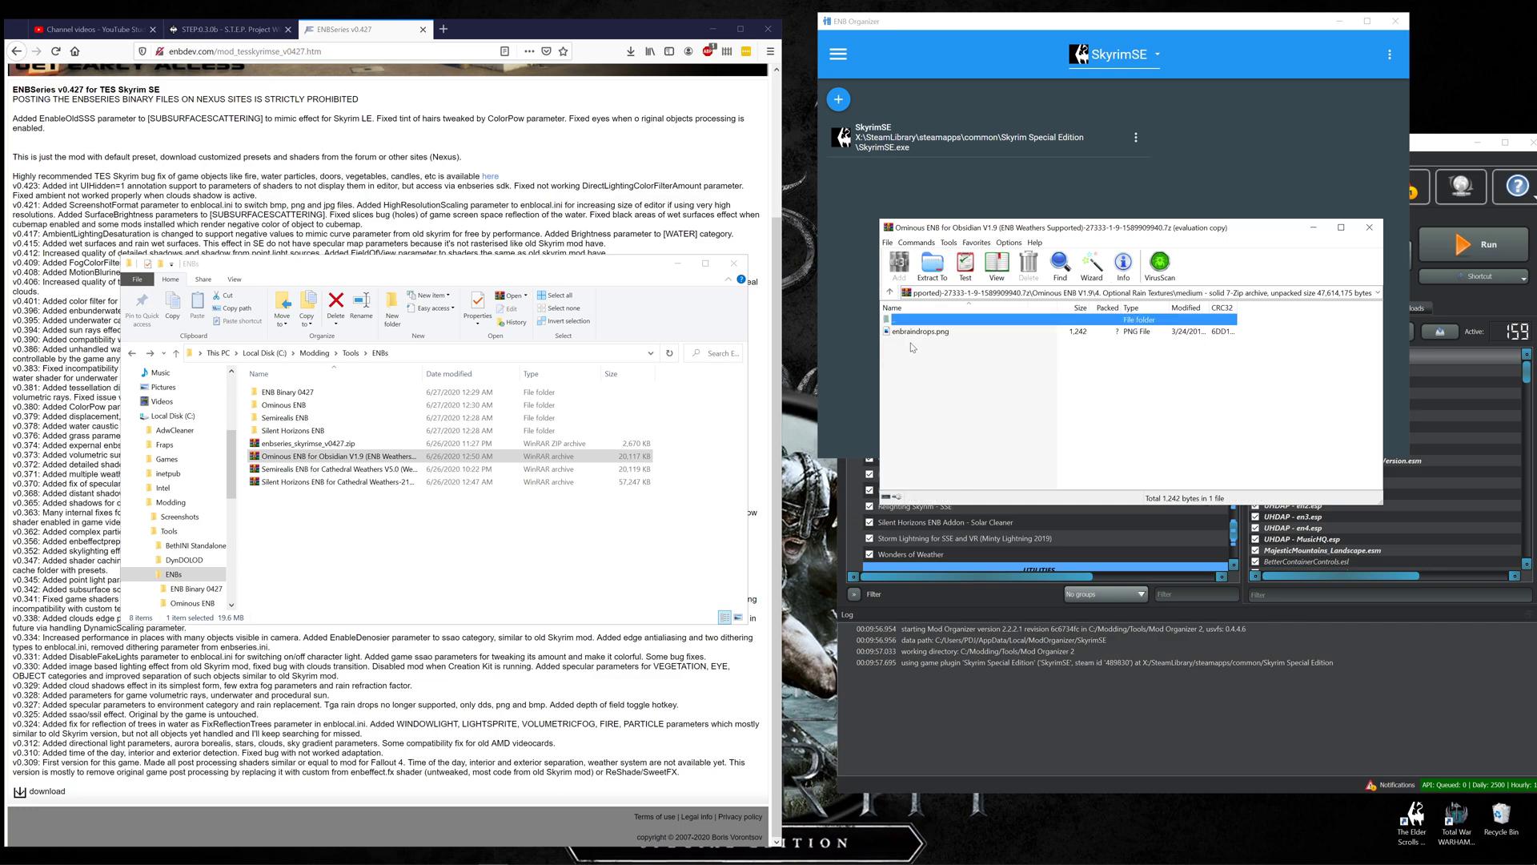
{"action": "key", "text": "BackSpace"}
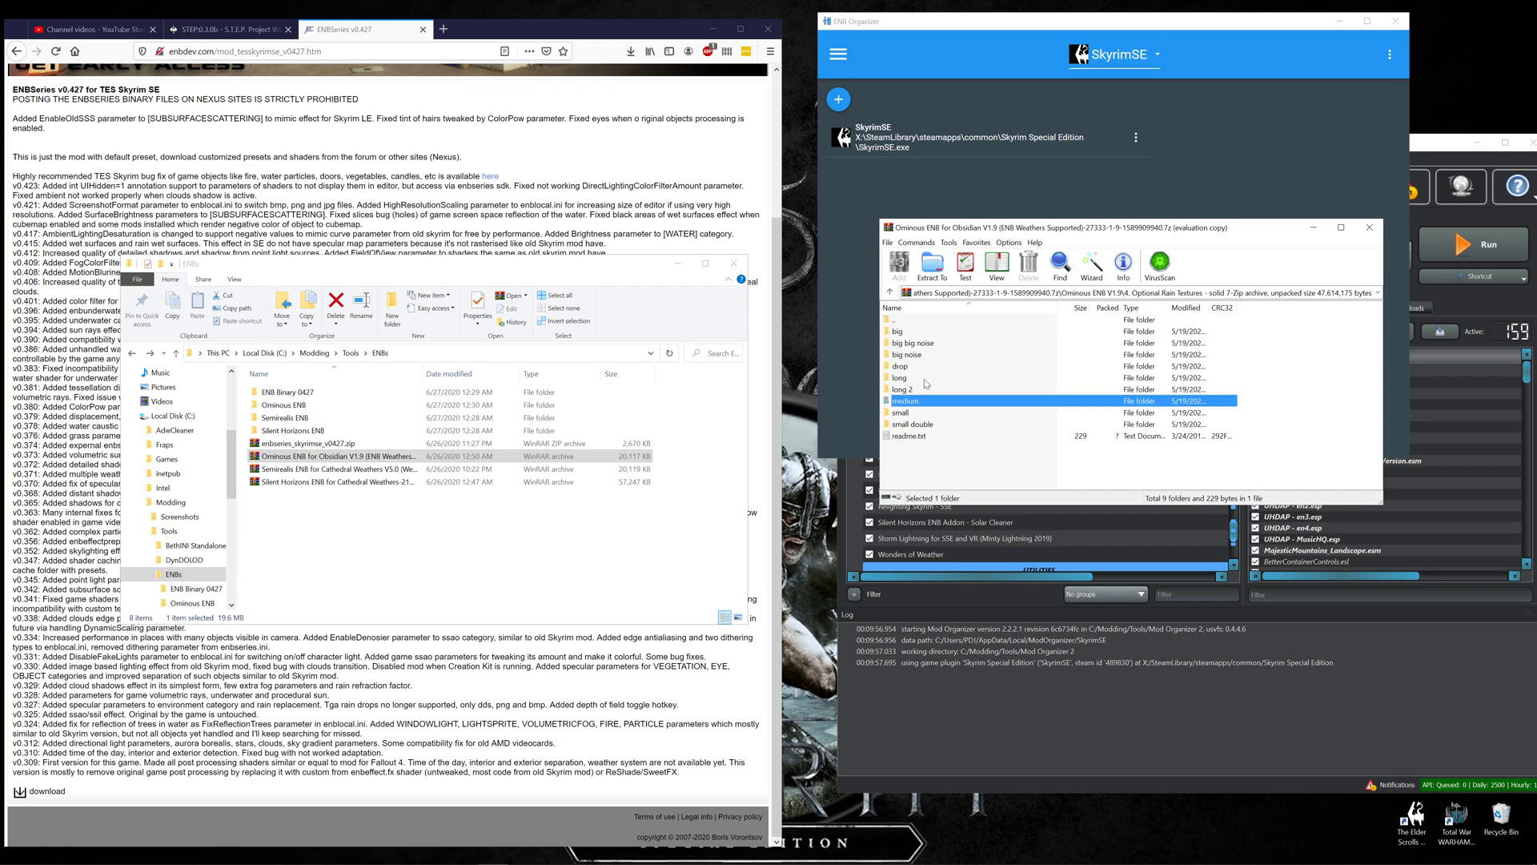
{"action": "key", "text": "Up"}
{"action": "key", "text": "Up"}
{"action": "key", "text": "Up"}
{"action": "key", "text": "Up"}
{"action": "key", "text": "Return"}
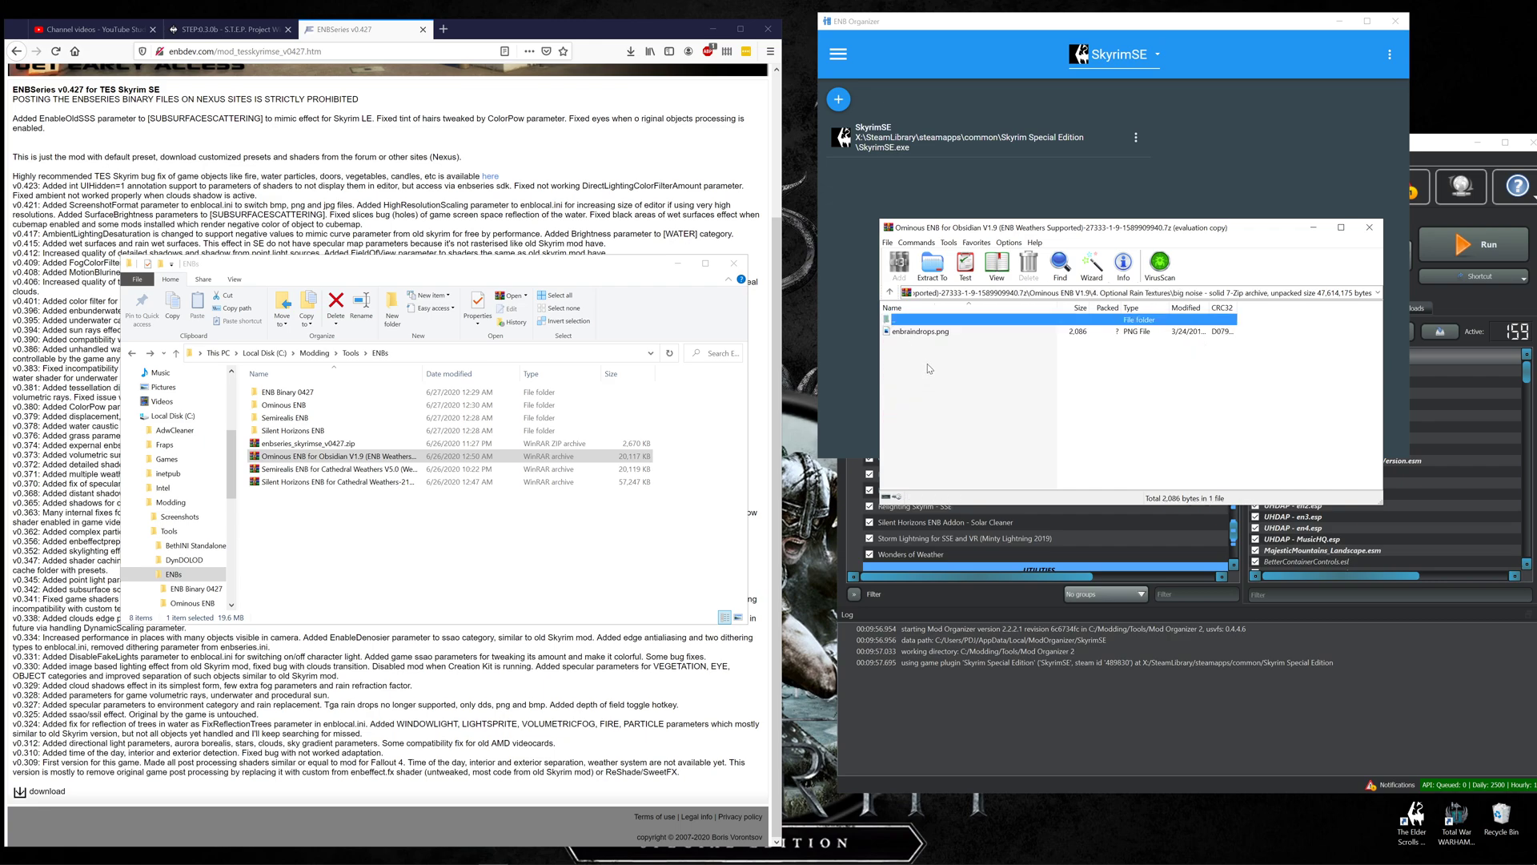
{"action": "key", "text": "BackSpace"}
{"action": "key", "text": "BackSpace"}
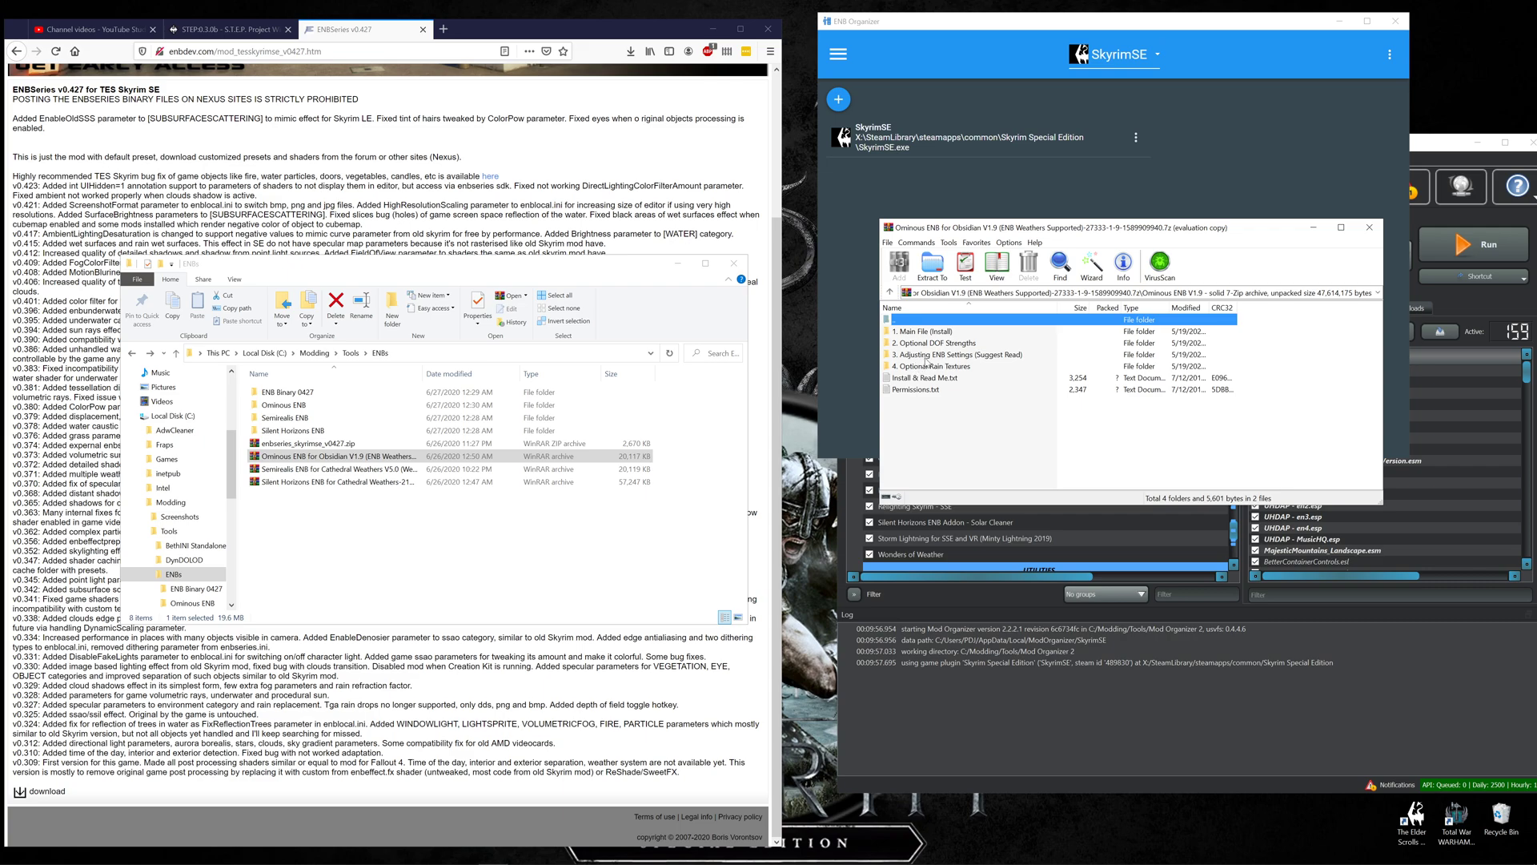
{"action": "double_click", "coordinate": [930, 355]}
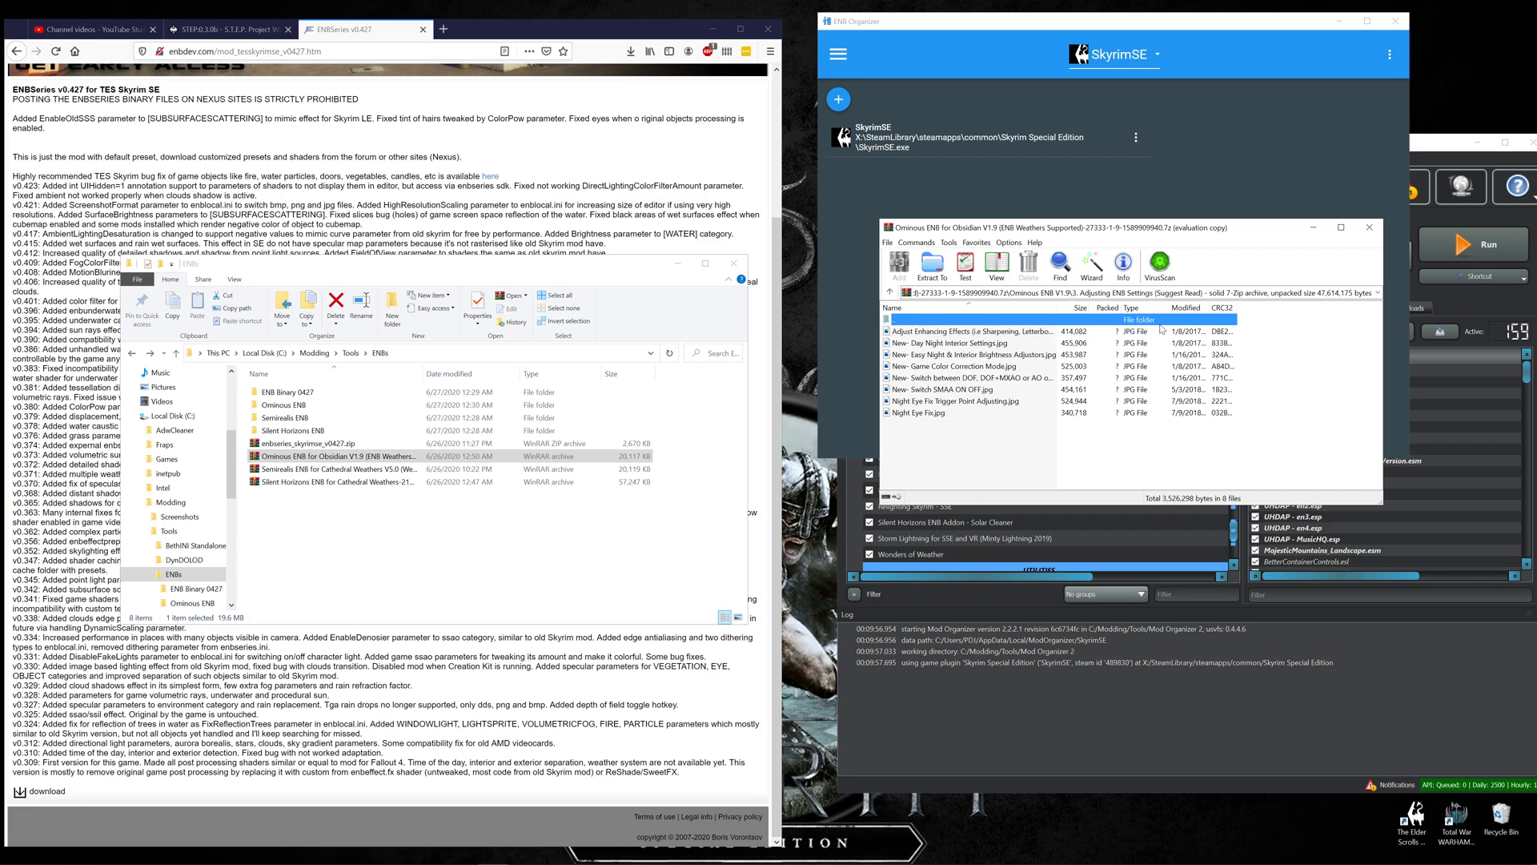
Close the Ominous archive and check the extracted files in the Ominous ENB folder, returning to ENBs
{"action": "left_click", "coordinate": [1372, 229]}
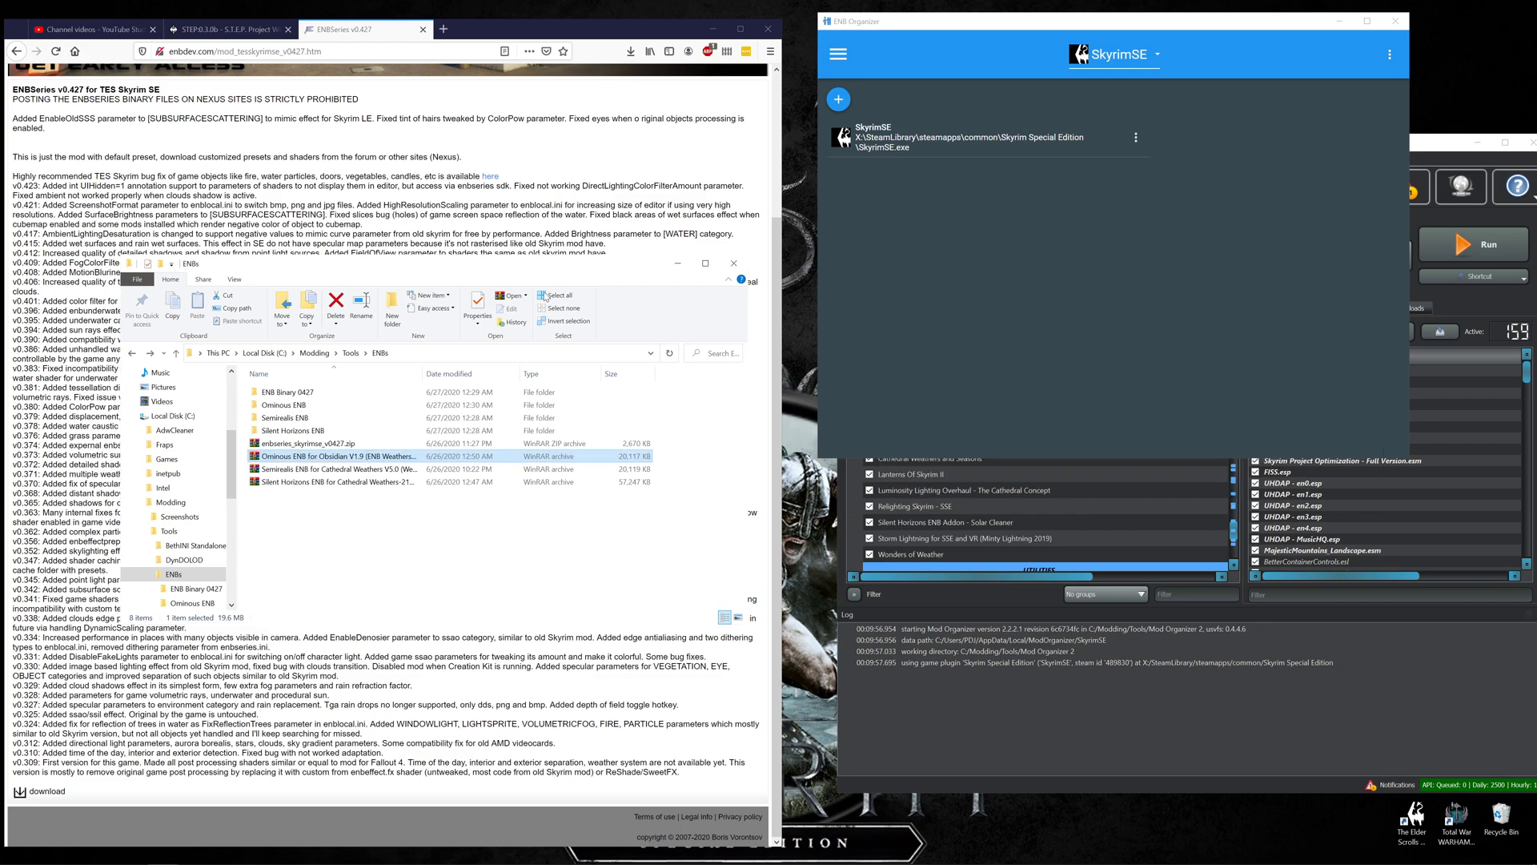
{"action": "double_click", "coordinate": [277, 406]}
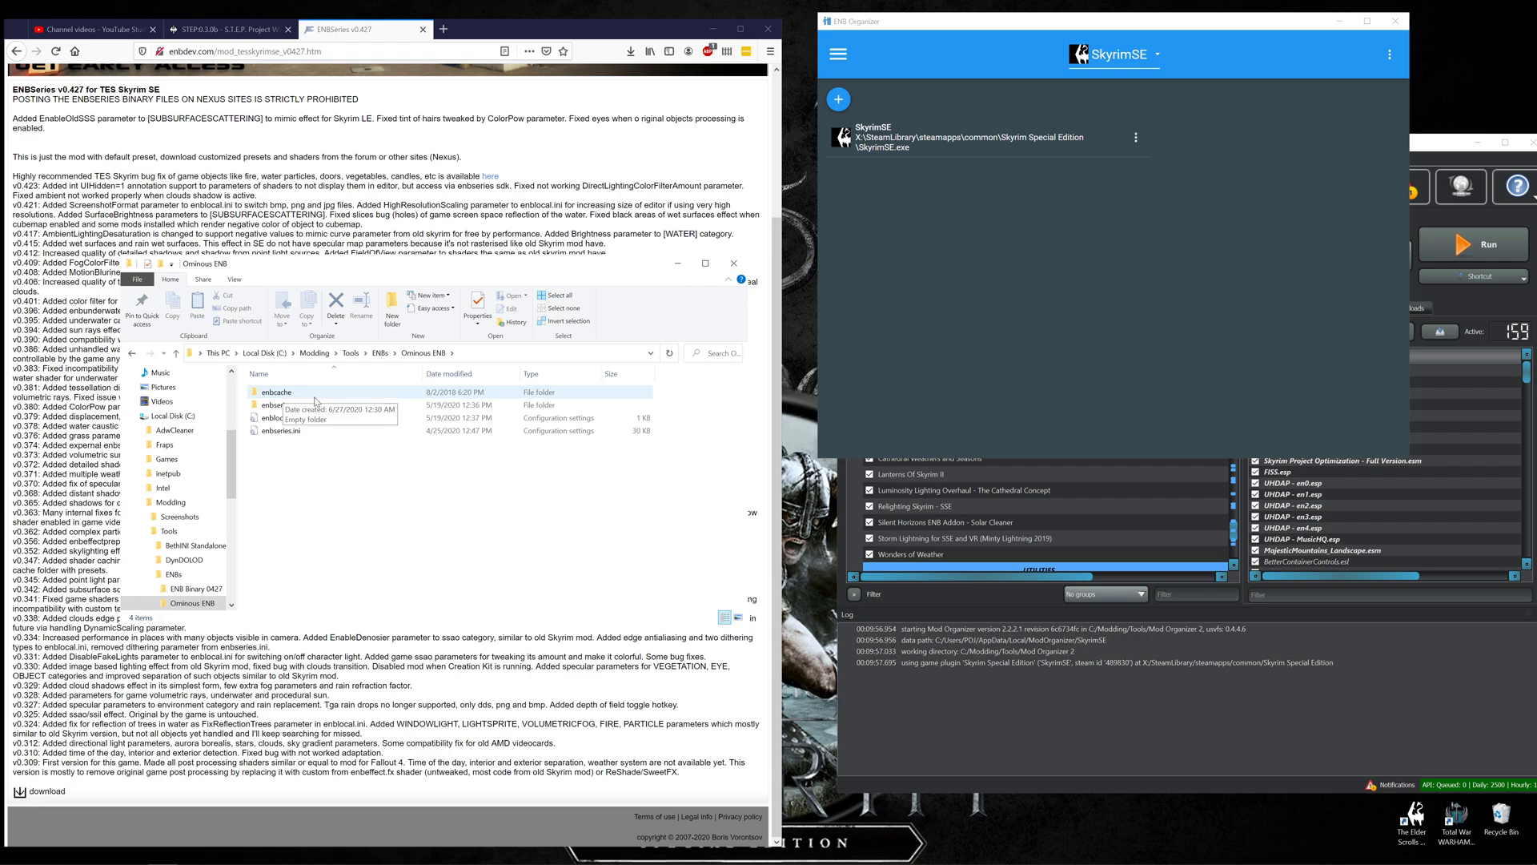
{"action": "key", "text": "alt+Left"}
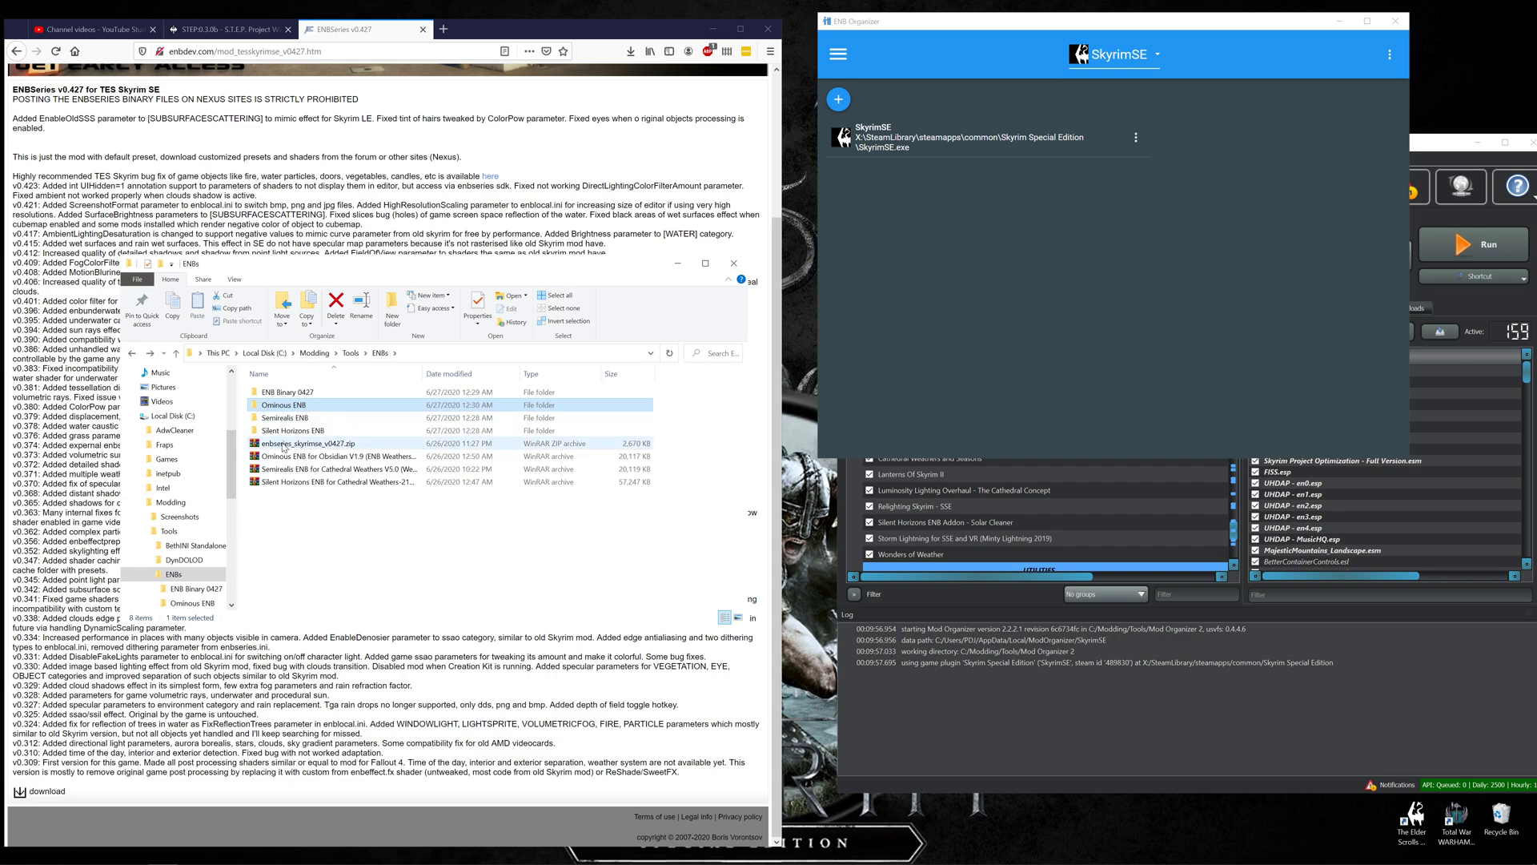
Open the Semirealis ENB V5.0 folder inside the Semirealis ENB for Cathedral Weathers archive, dismissing the licence reminder
{"action": "double_click", "coordinate": [301, 470]}
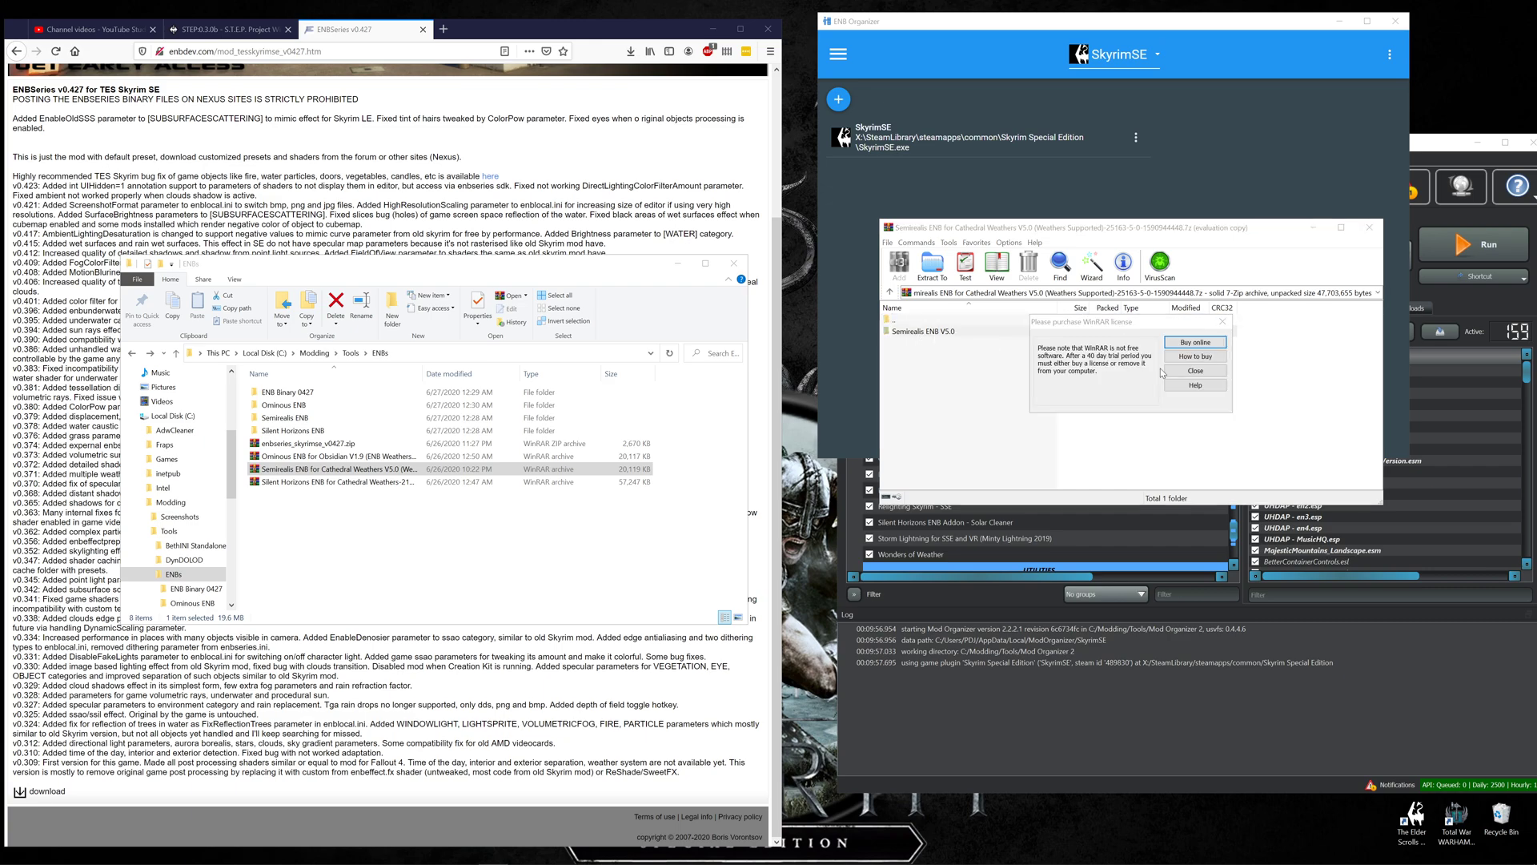
{"action": "left_click", "coordinate": [1185, 372]}
{"action": "double_click", "coordinate": [929, 333]}
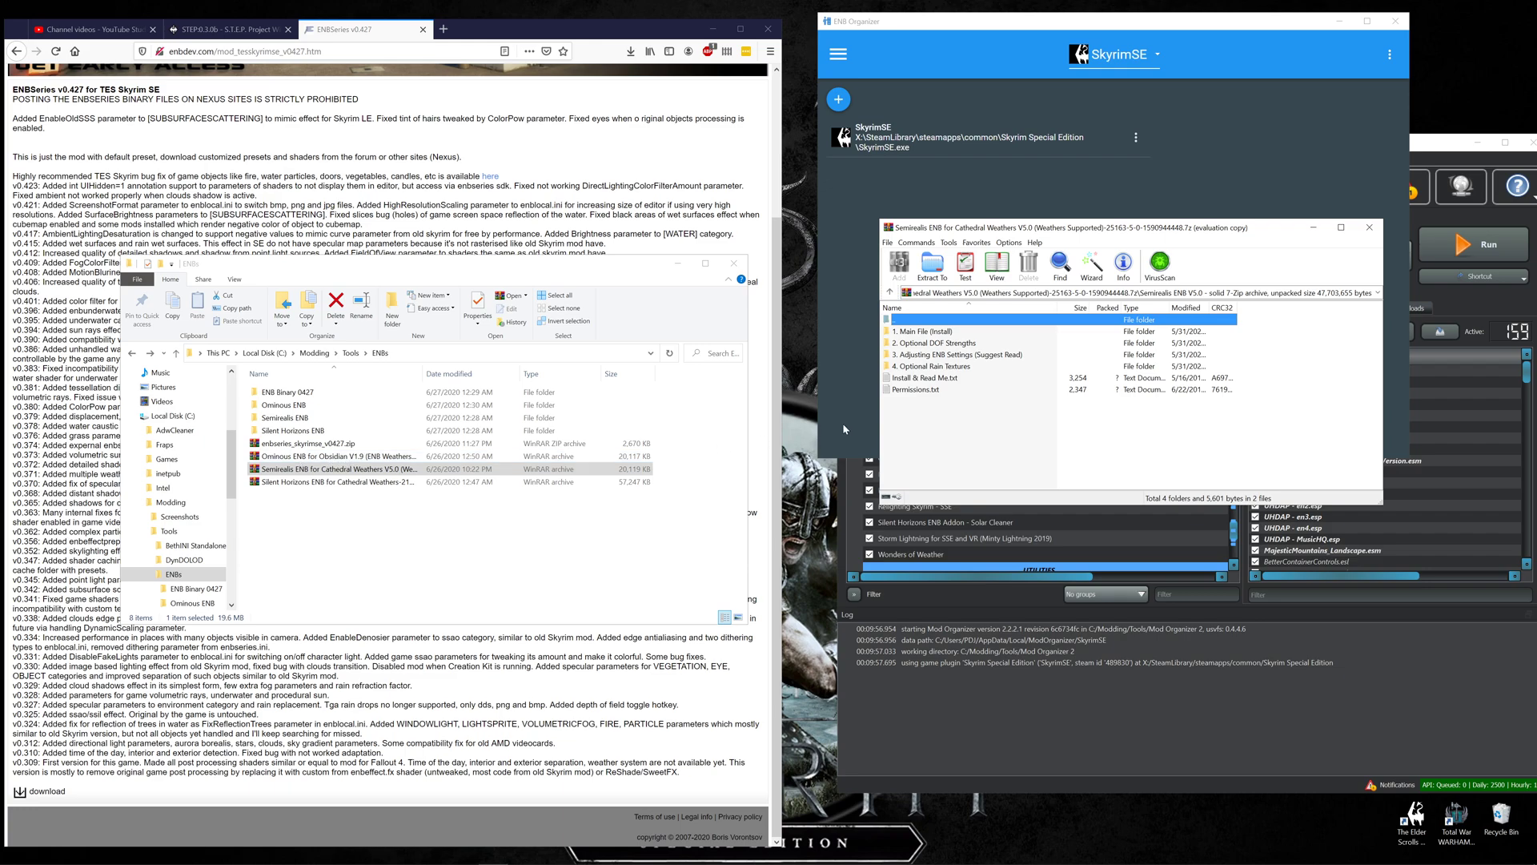
Read readme.txt in the Semirealis archive's 4. Optional Rain Textures folder and return to the Semirealis ENB V5.0 folder
{"action": "double_click", "coordinate": [936, 369]}
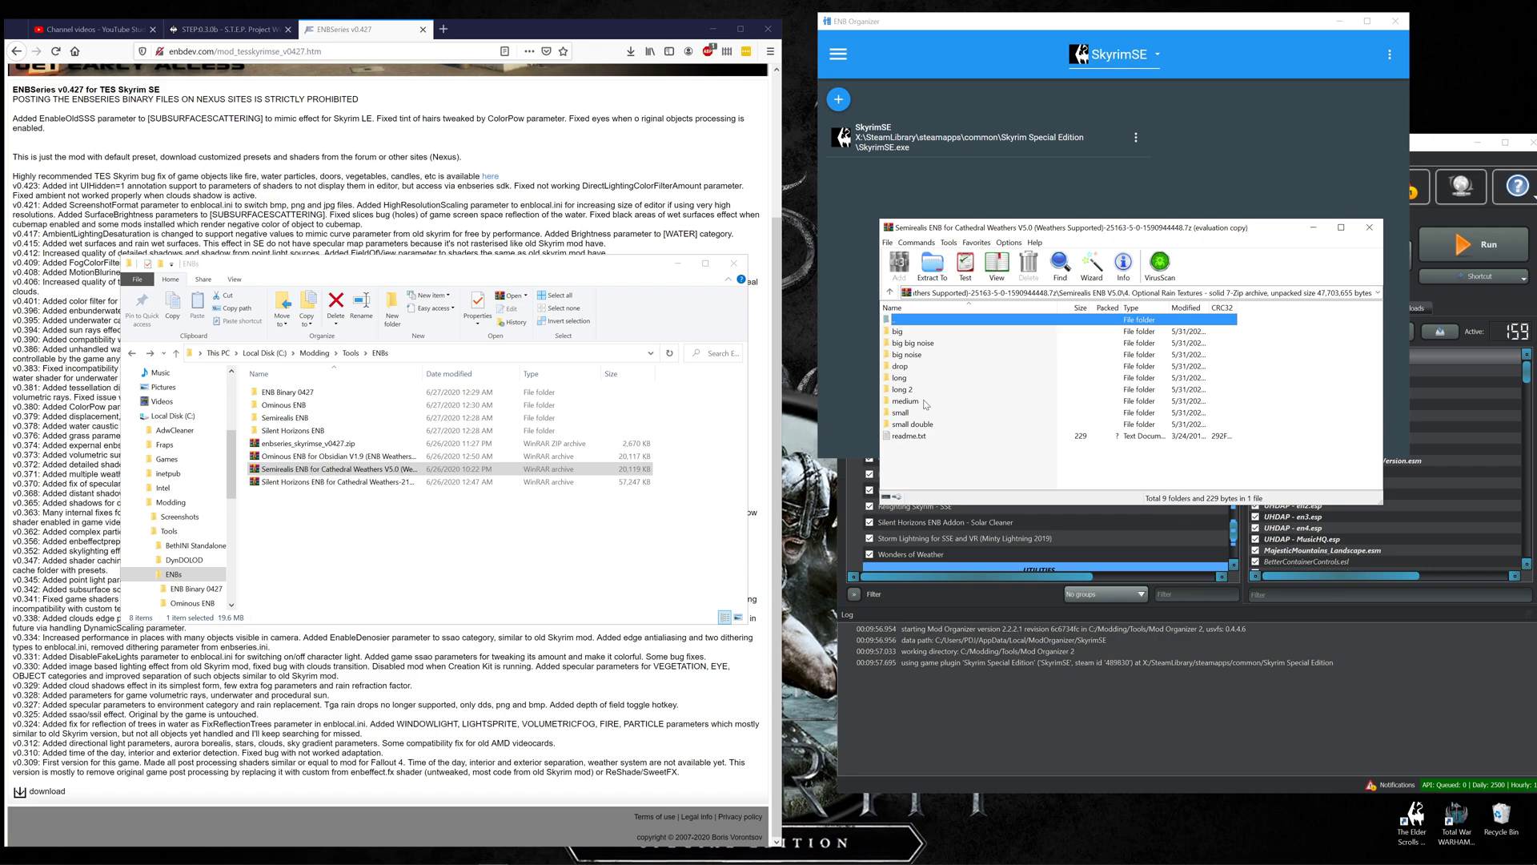
{"action": "double_click", "coordinate": [919, 436]}
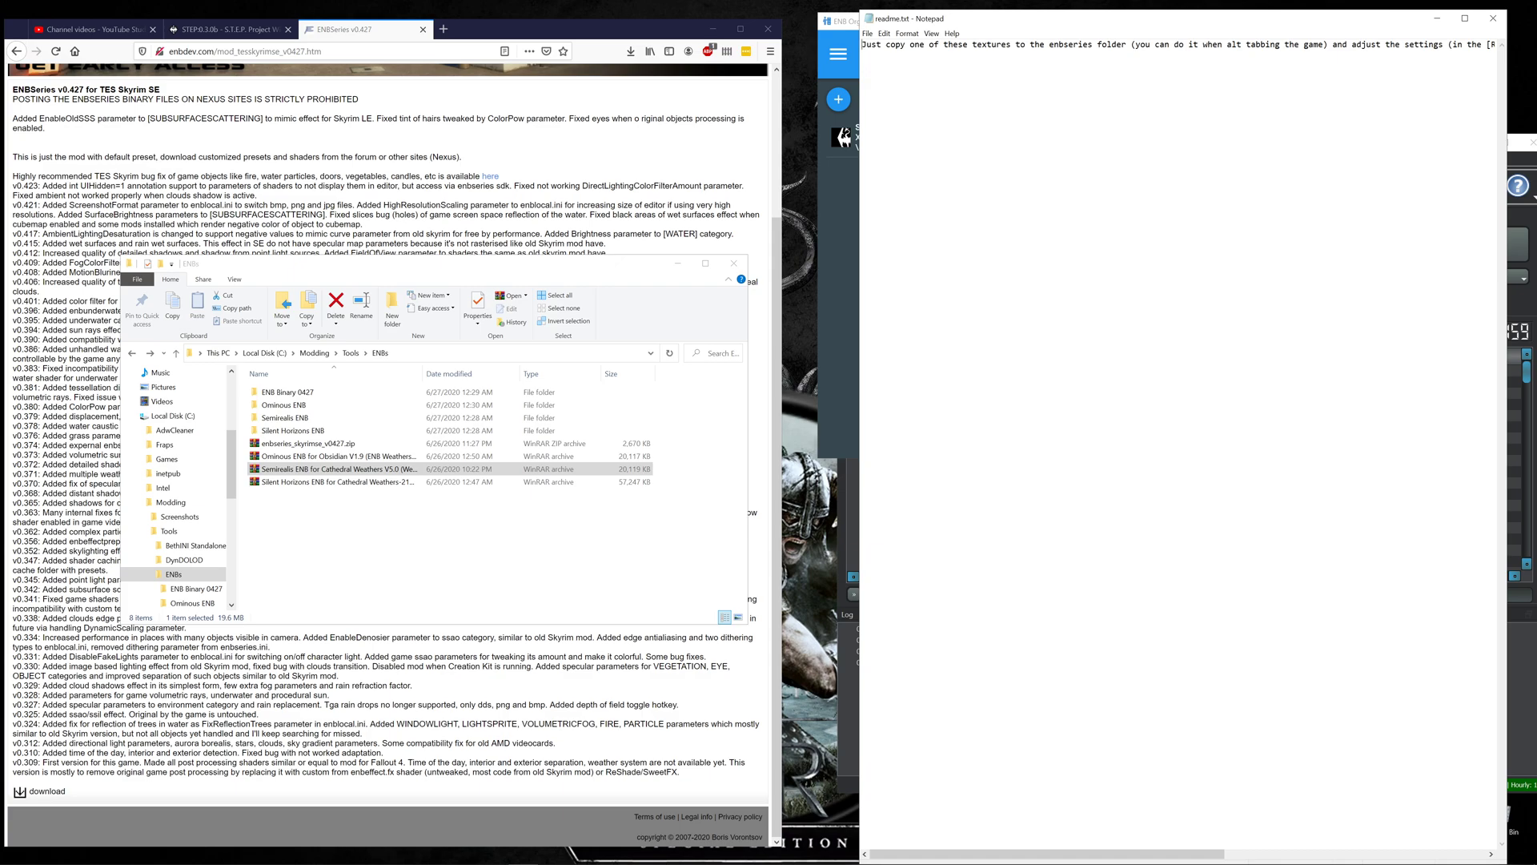
{"action": "left_click", "coordinate": [1493, 17]}
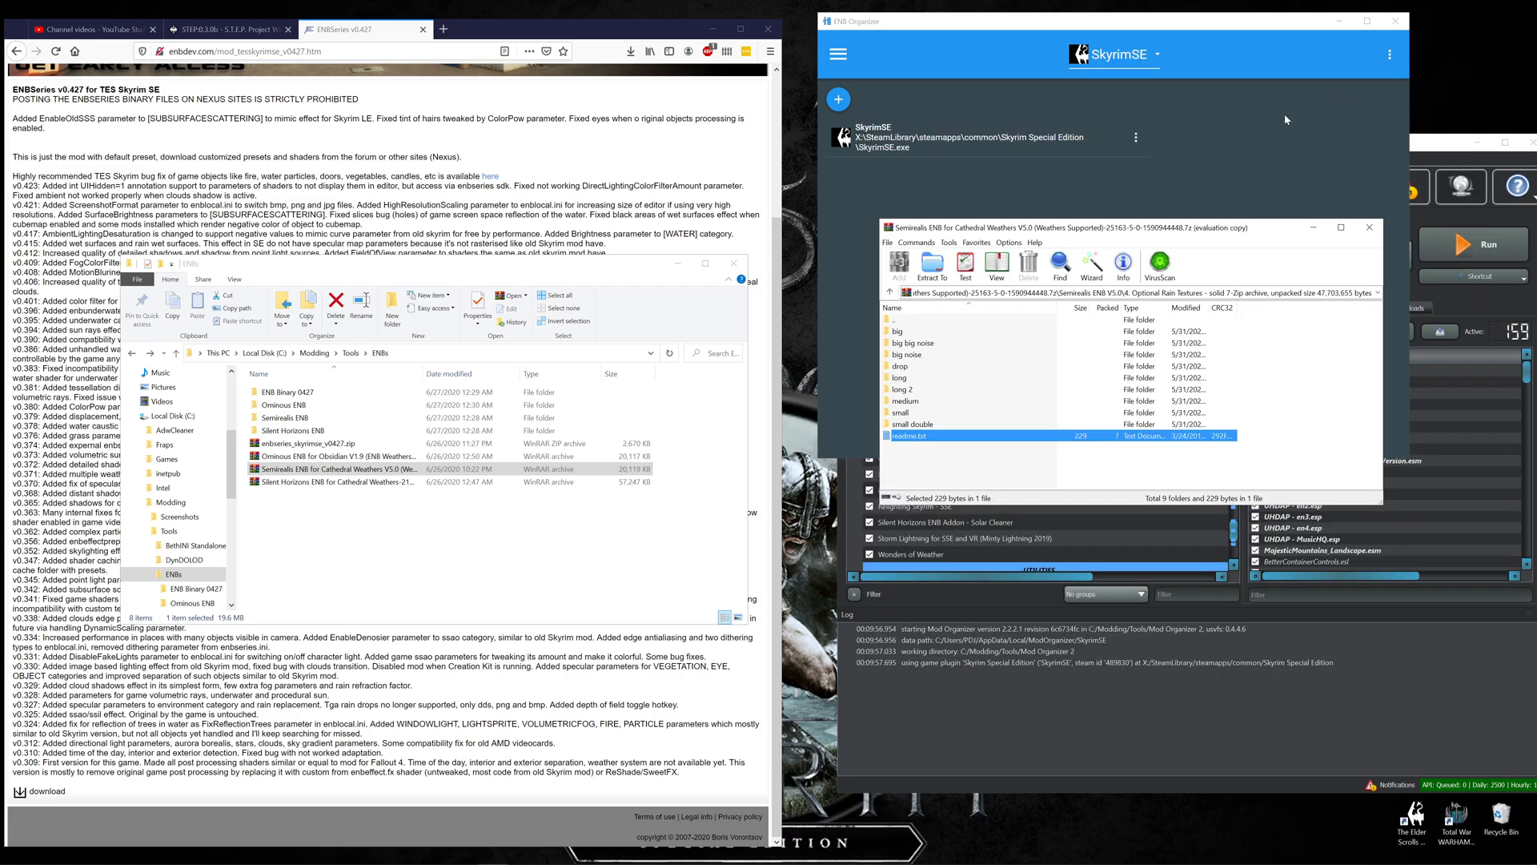
{"action": "key", "text": "BackSpace"}
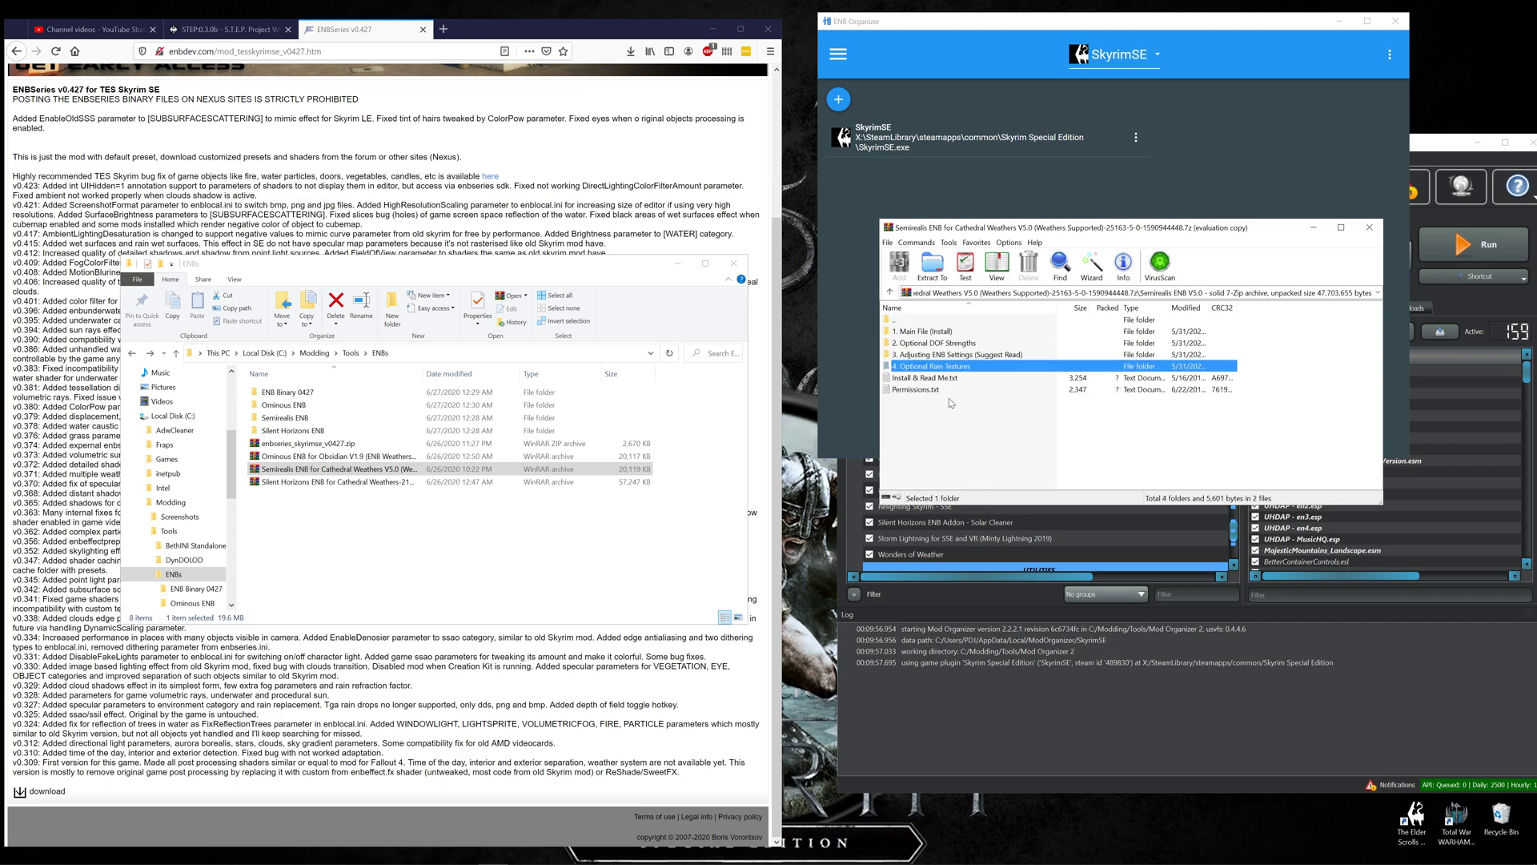
Look at the contents of the Semirealis archive's 3. Adjusting ENB Settings and 2. Optional DOF Strengths folders
{"action": "double_click", "coordinate": [919, 357]}
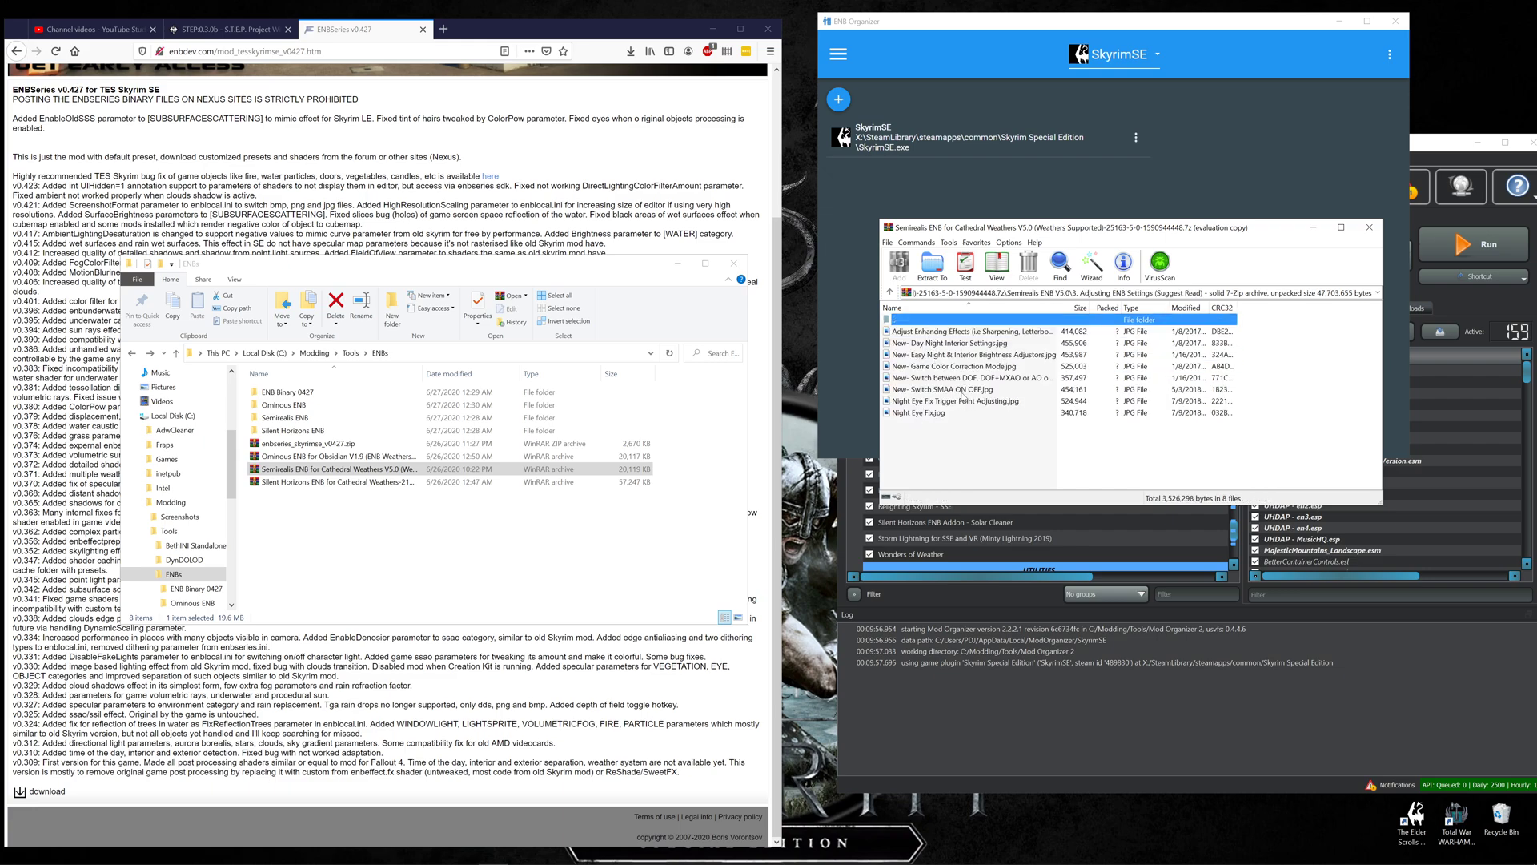
{"action": "key", "text": "BackSpace"}
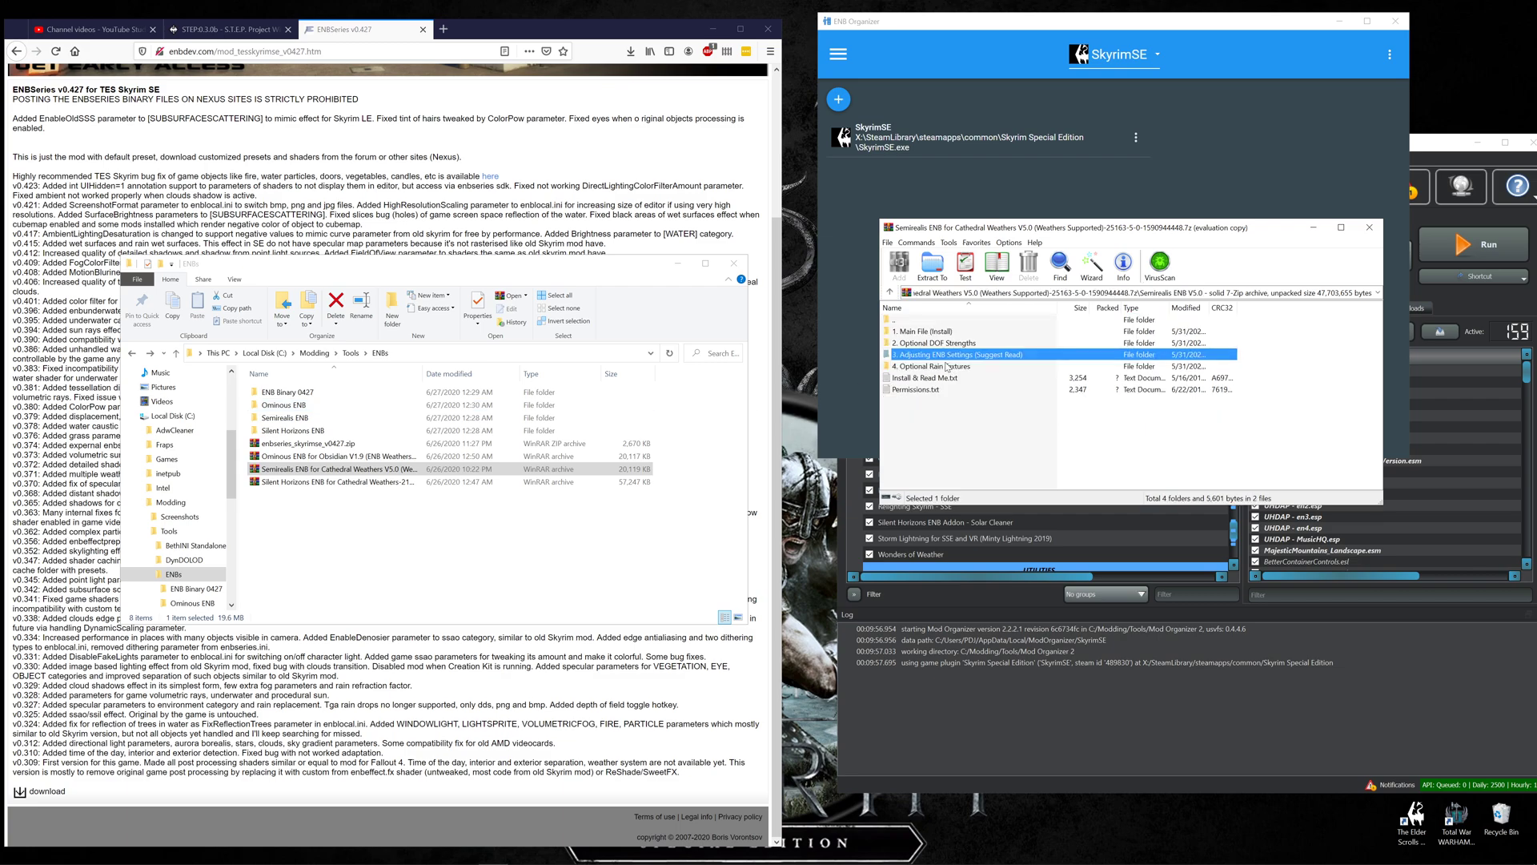
{"action": "double_click", "coordinate": [916, 345]}
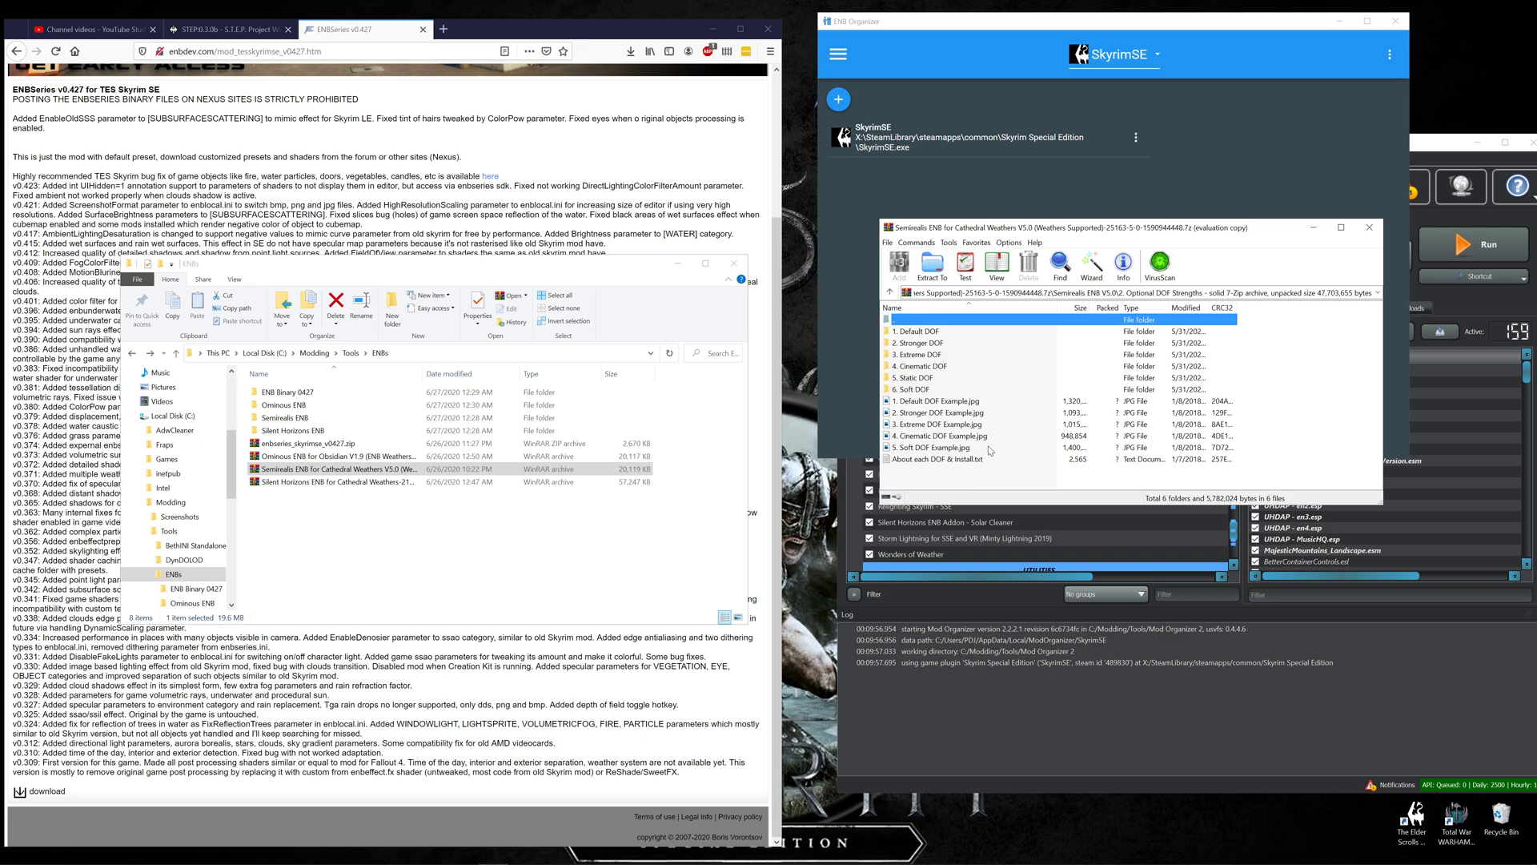
Extract enbcache, enbseries, enblocal.ini and enbseries.ini from 2. Quality in the Semirealis main install folder into the Semirealis ENB folder and close the archive
{"action": "key", "text": "BackSpace"}
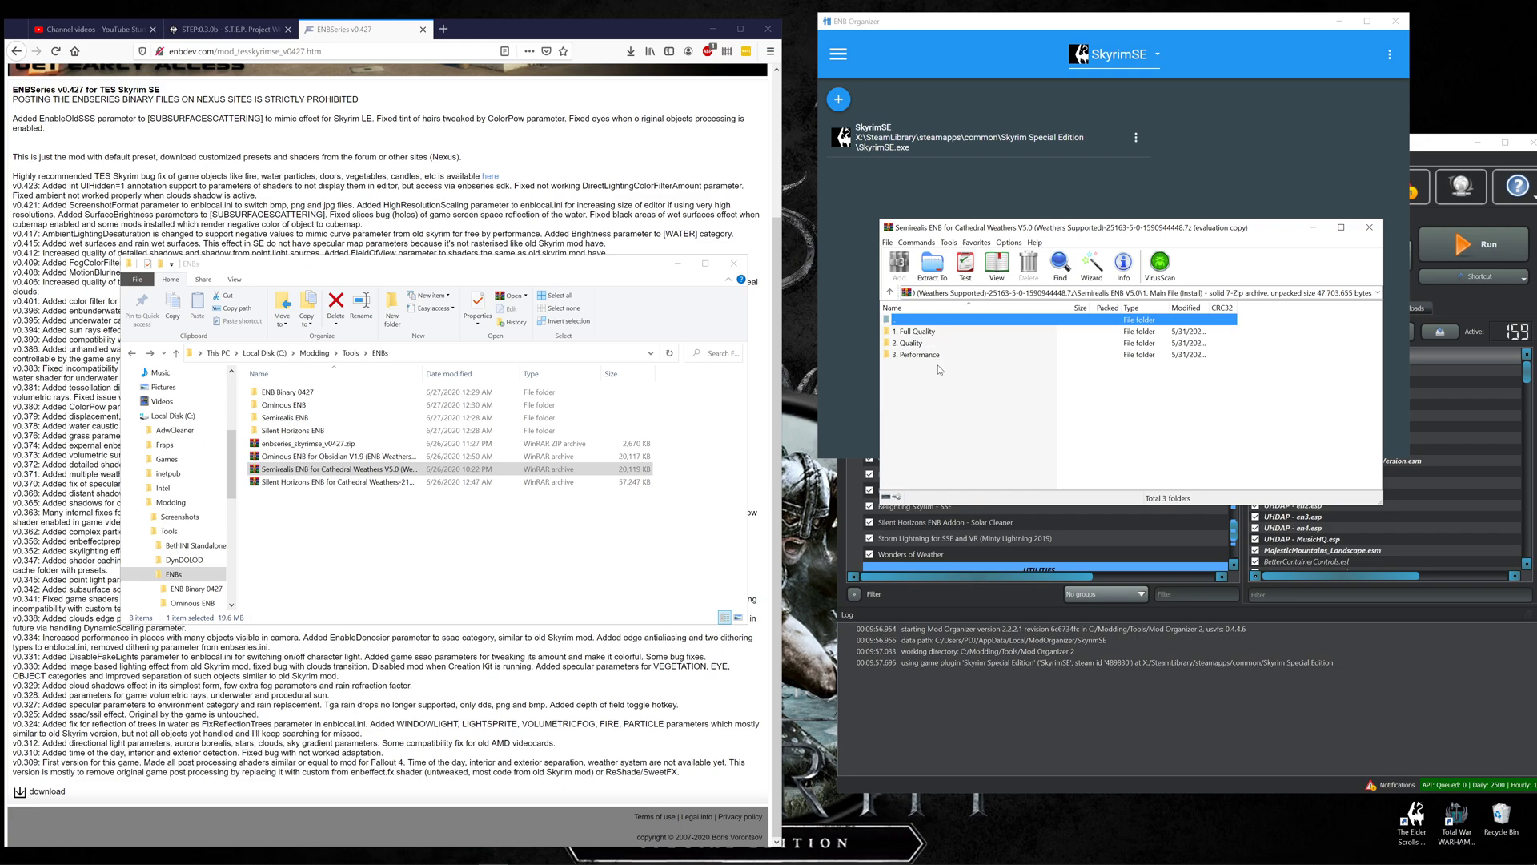
{"action": "left_click", "coordinate": [918, 347]}
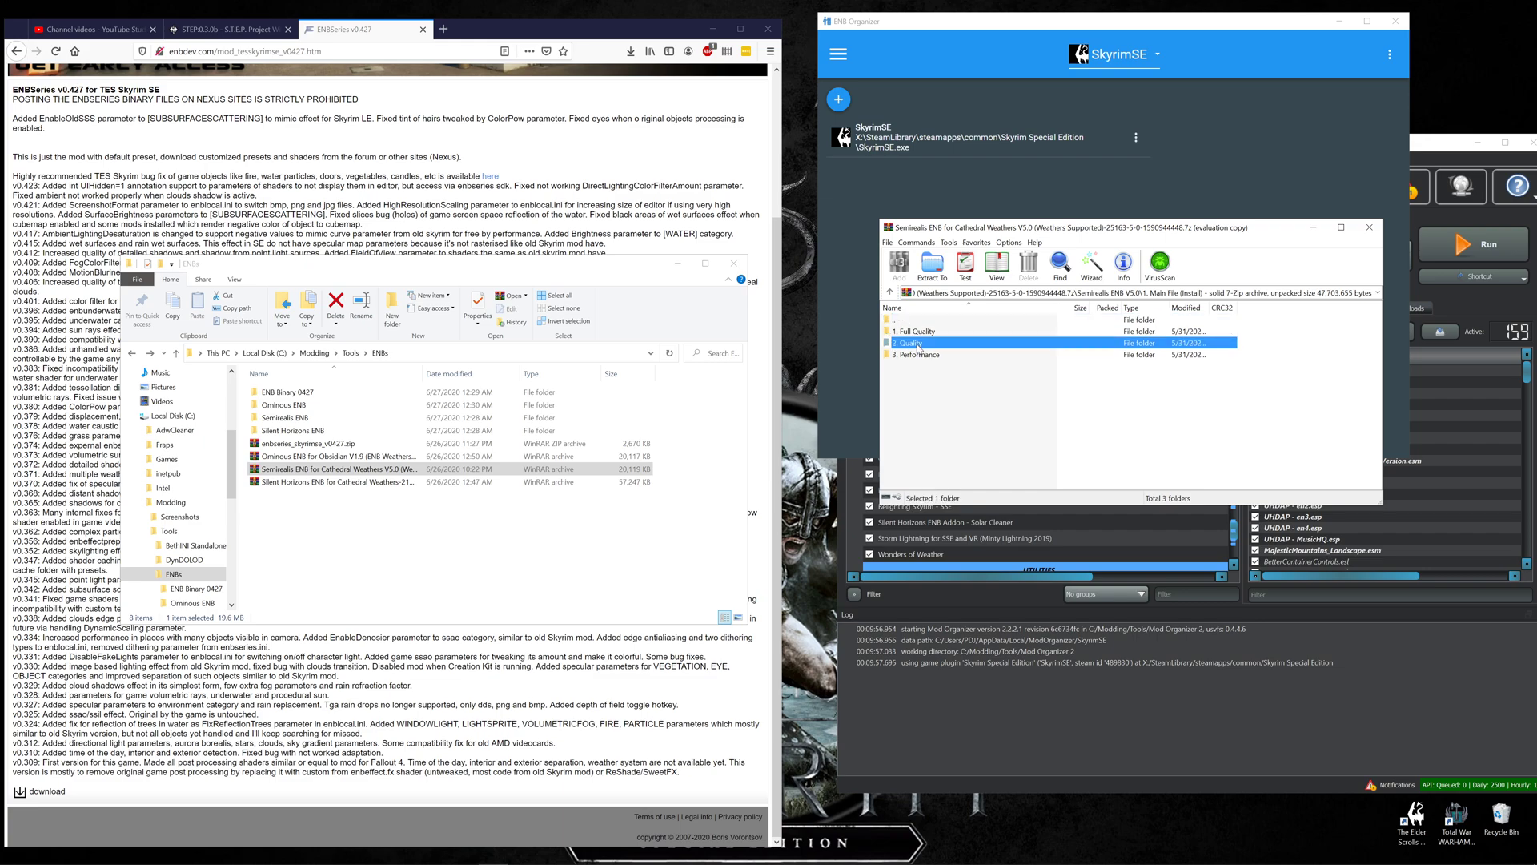
{"action": "double_click", "coordinate": [918, 346]}
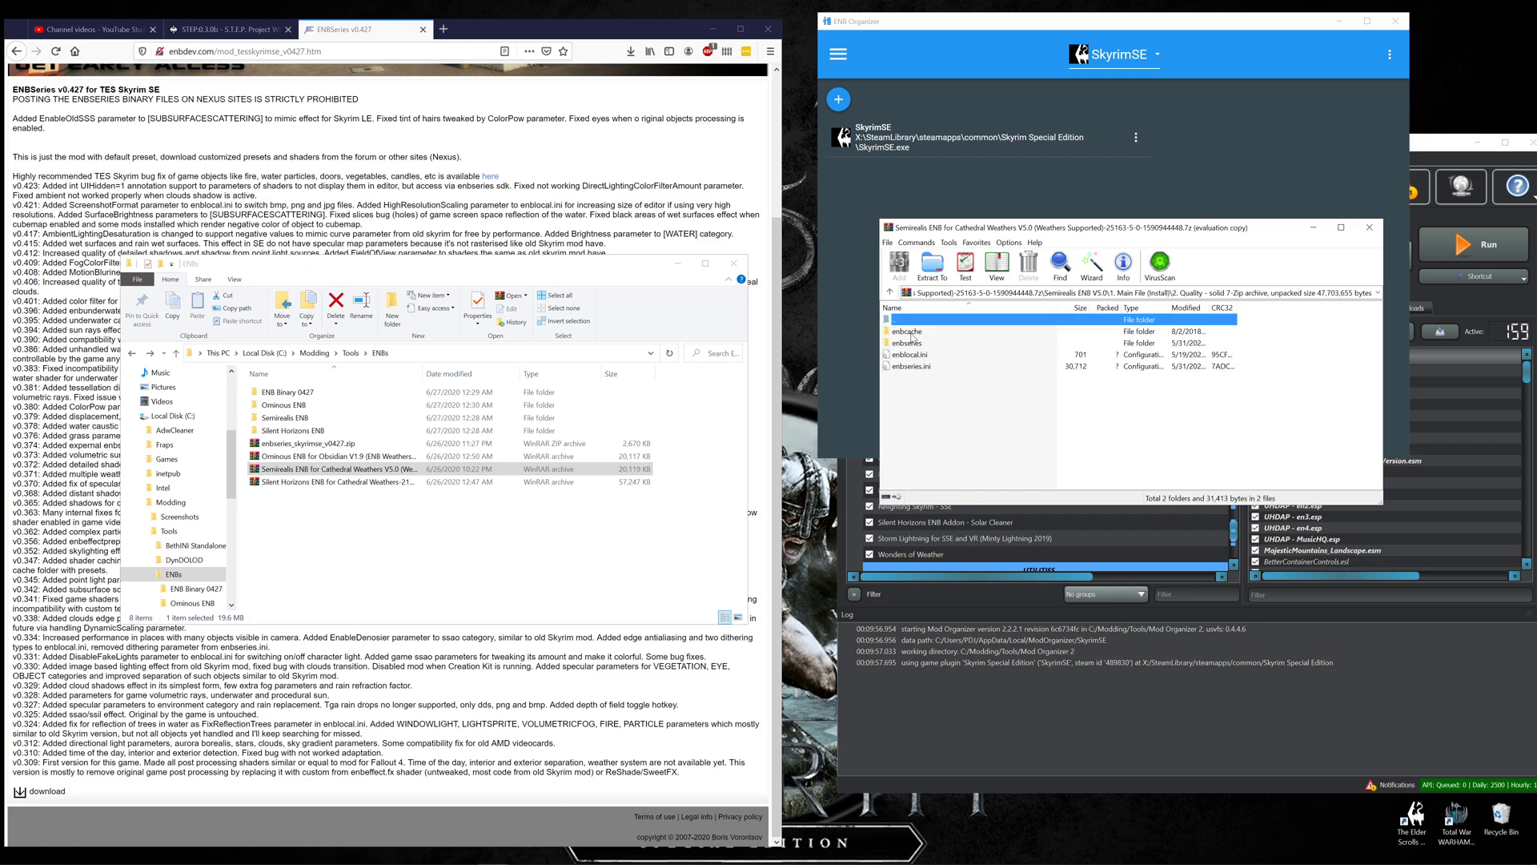
{"action": "left_click", "coordinate": [910, 335]}
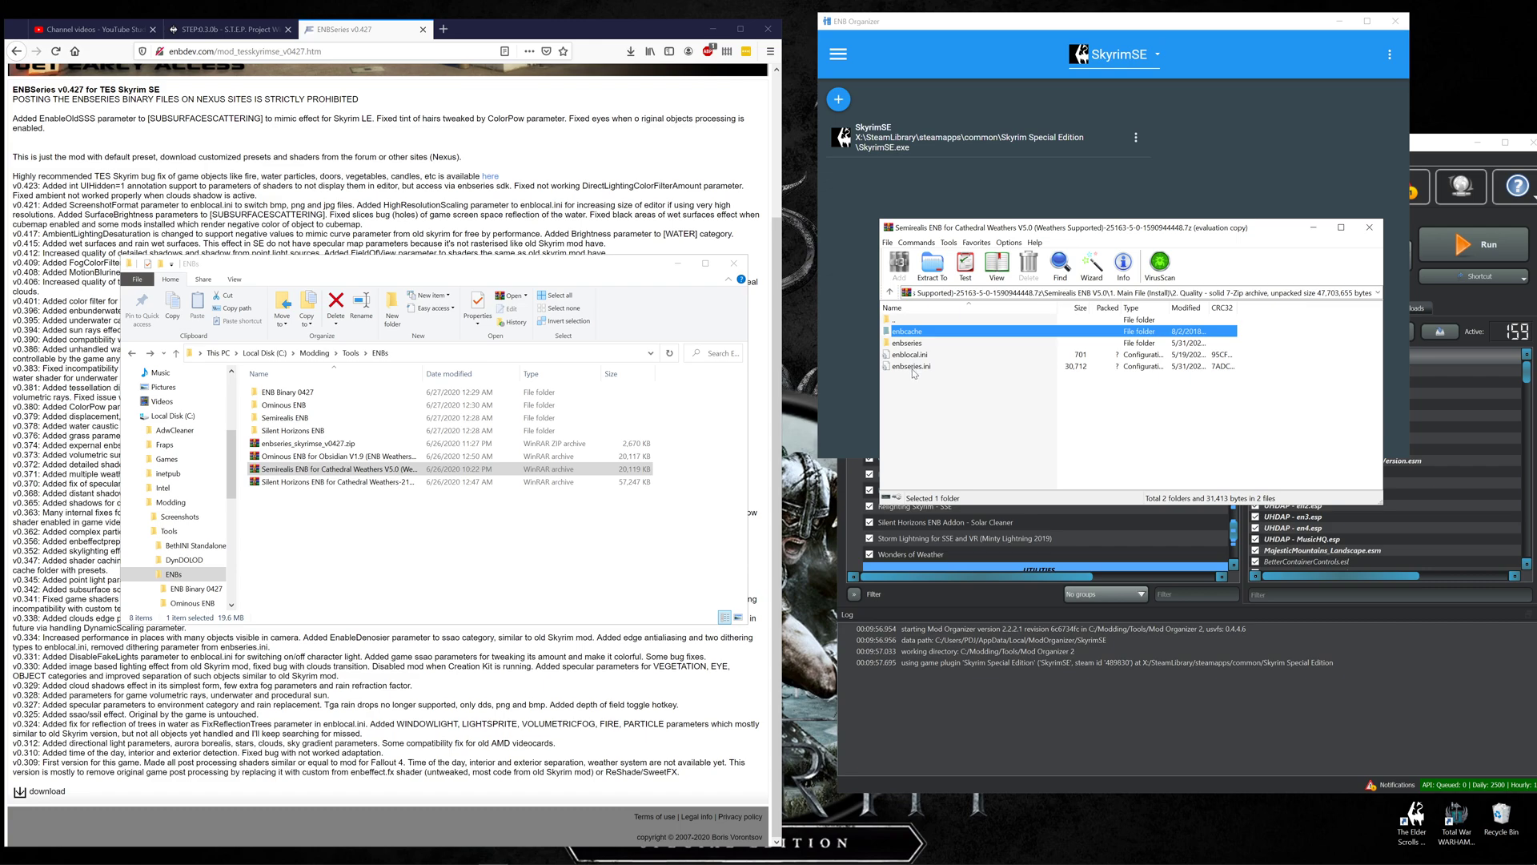
{"action": "left_click", "coordinate": [913, 368], "text": "shift"}
{"action": "left_click_drag", "start_coordinate": [910, 340], "coordinate": [350, 428]}
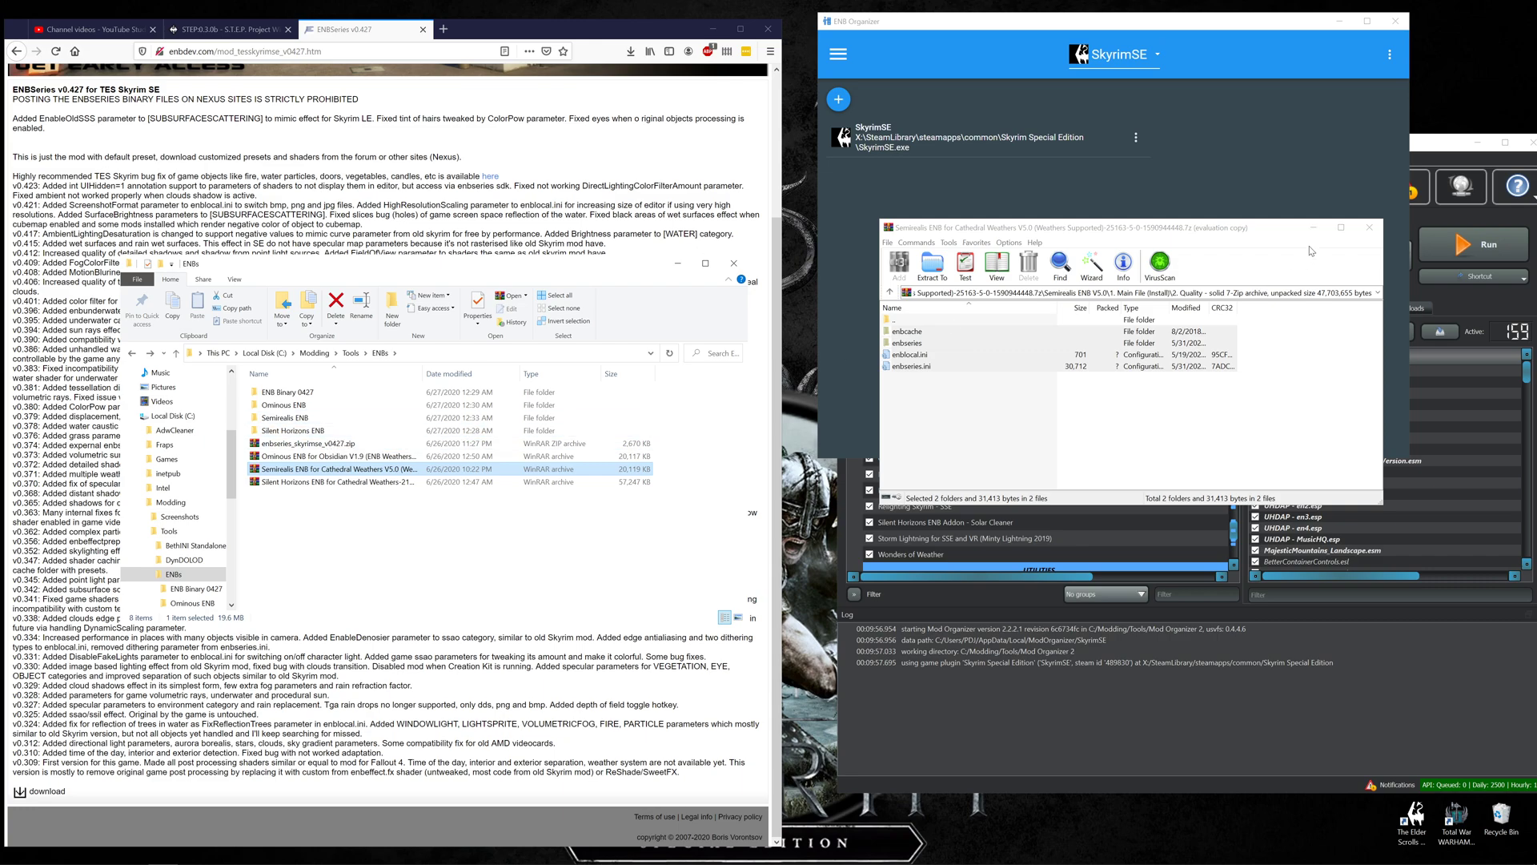
{"action": "left_click", "coordinate": [1369, 228]}
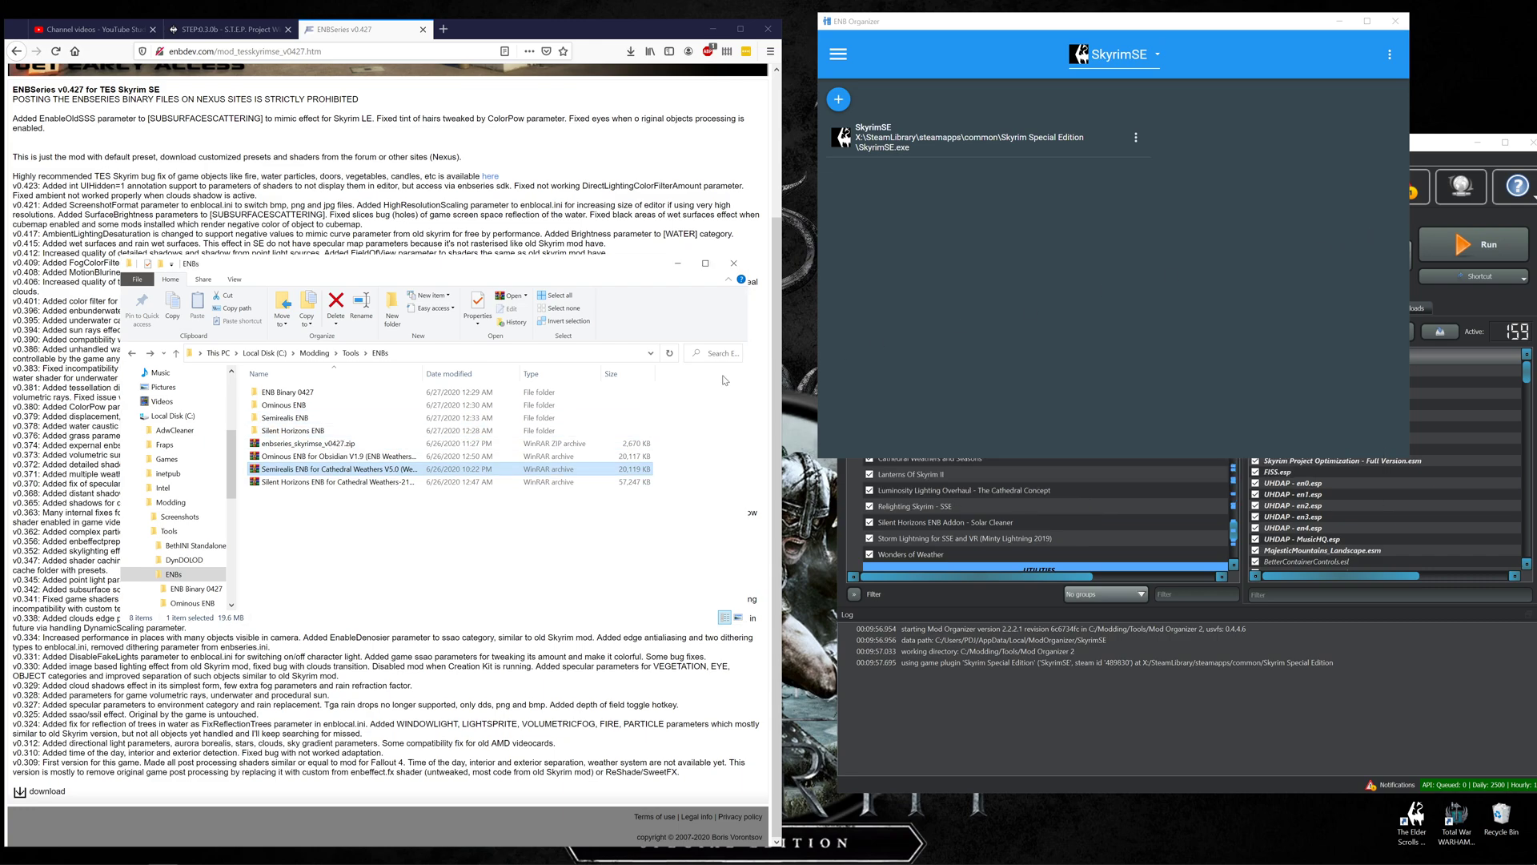
Open the Silent Horizons ENB for Cathedral Weathers archive, dismissing the licence reminder, and look through its Optional folder
{"action": "double_click", "coordinate": [278, 482]}
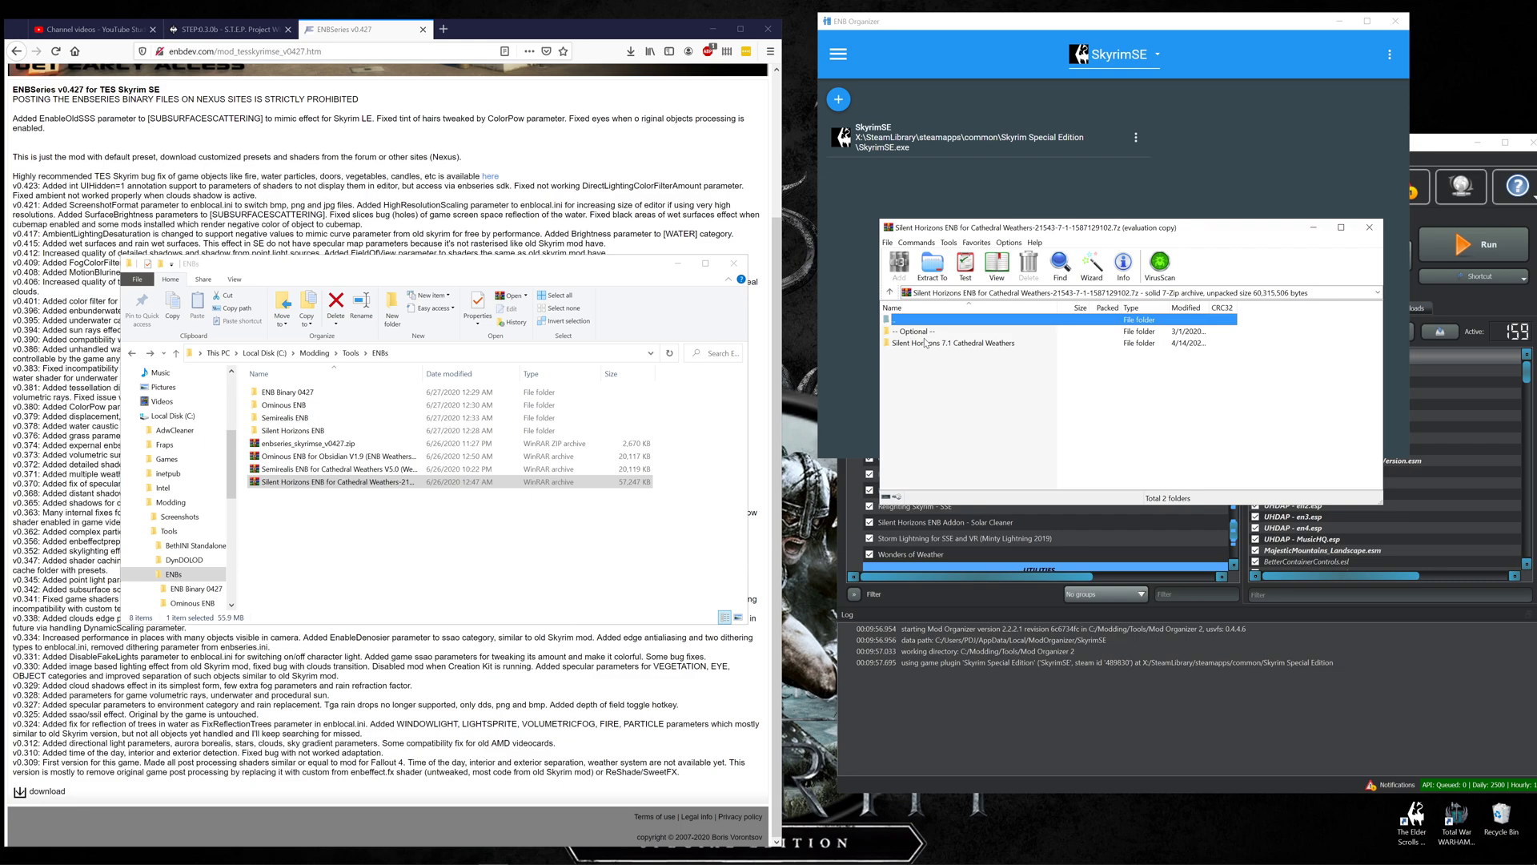
{"action": "left_click", "coordinate": [1173, 371]}
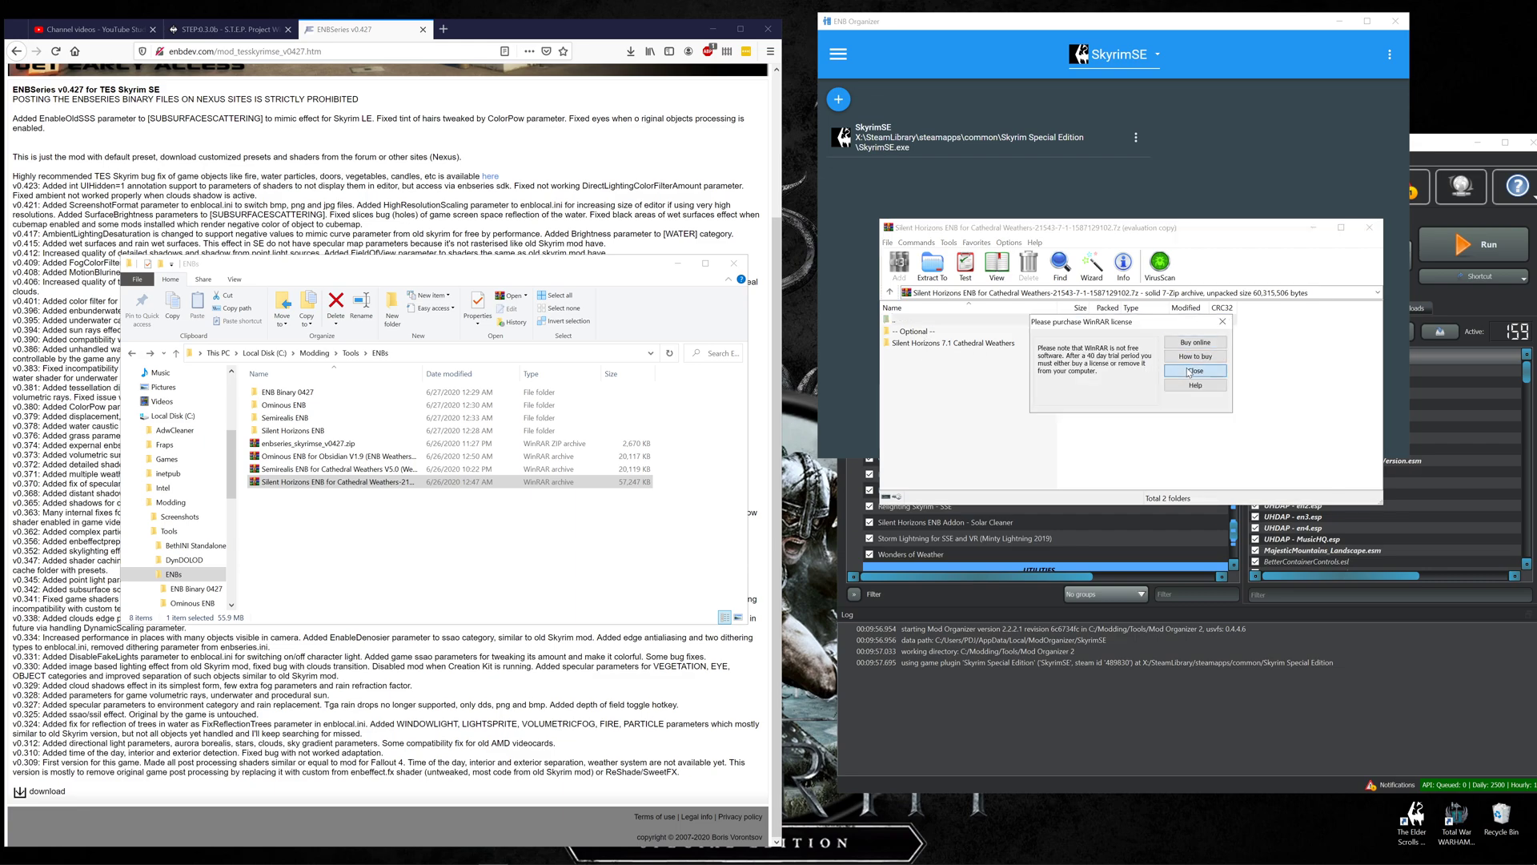
{"action": "double_click", "coordinate": [915, 331]}
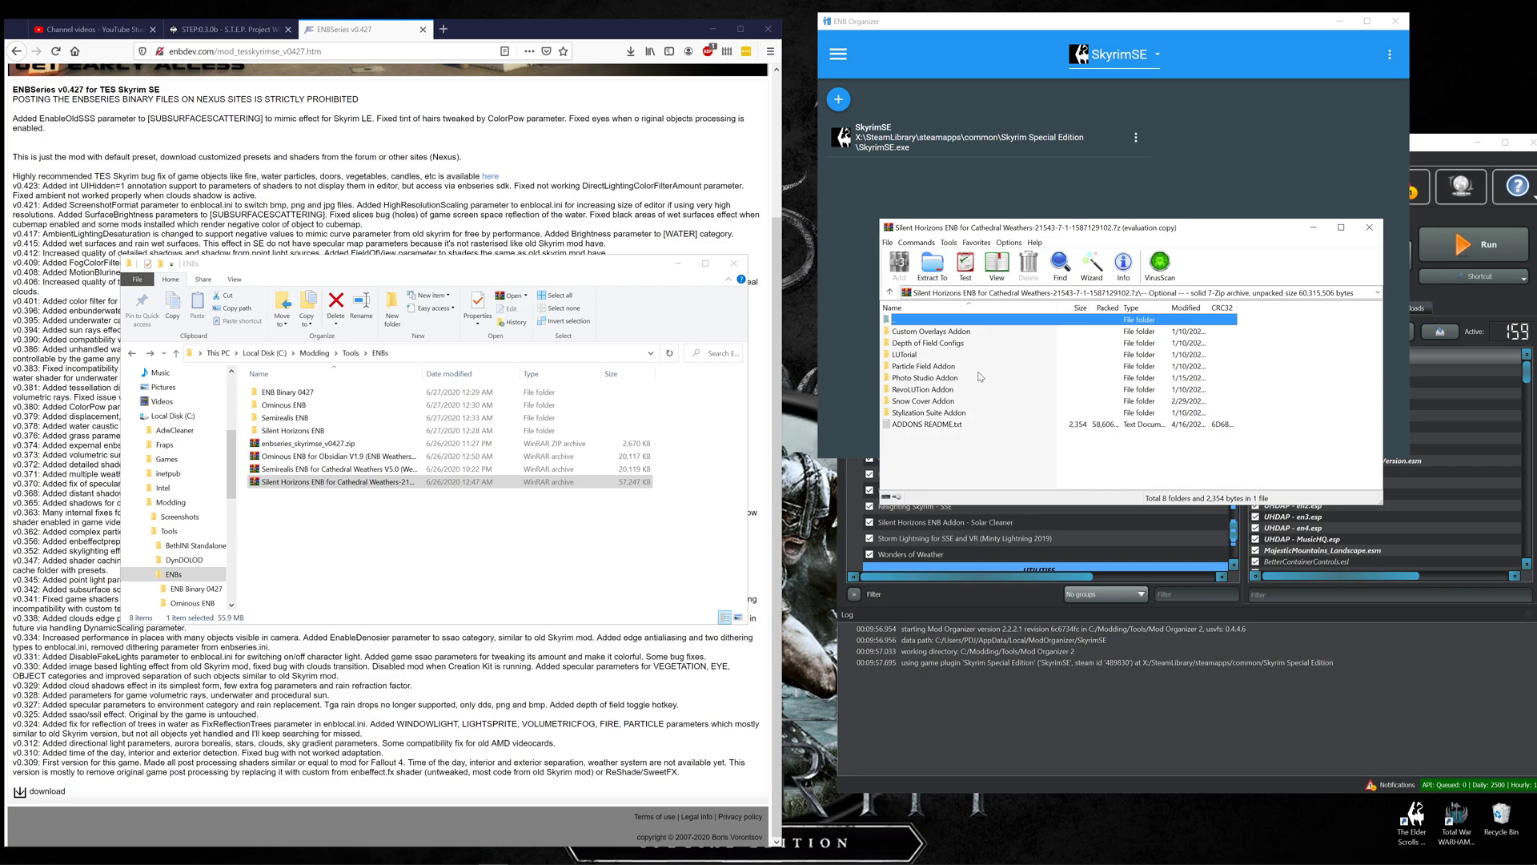
{"action": "key", "text": "BackSpace"}
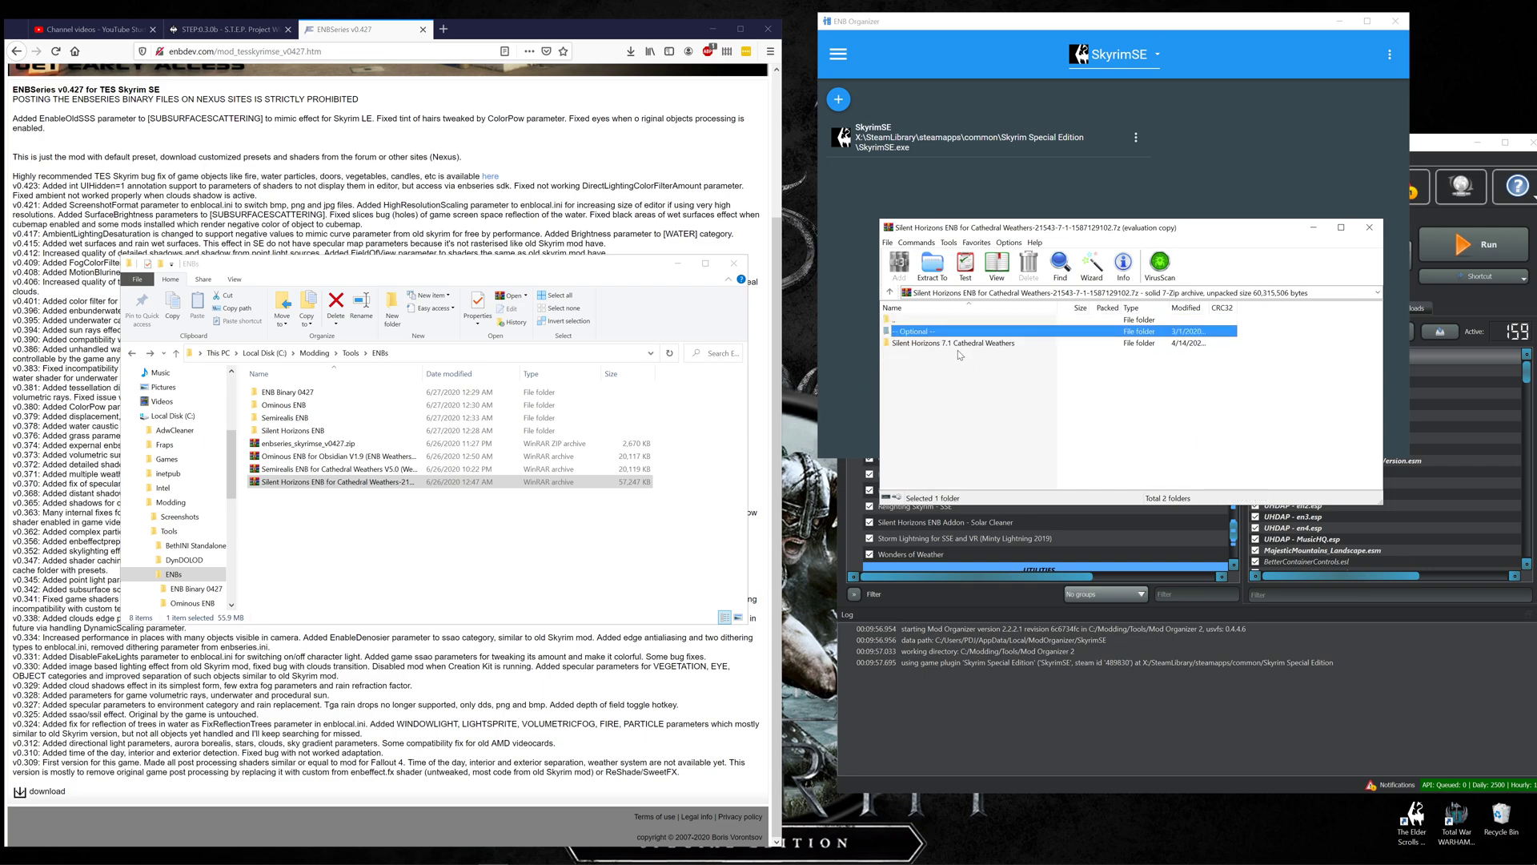
{"action": "double_click", "coordinate": [920, 331]}
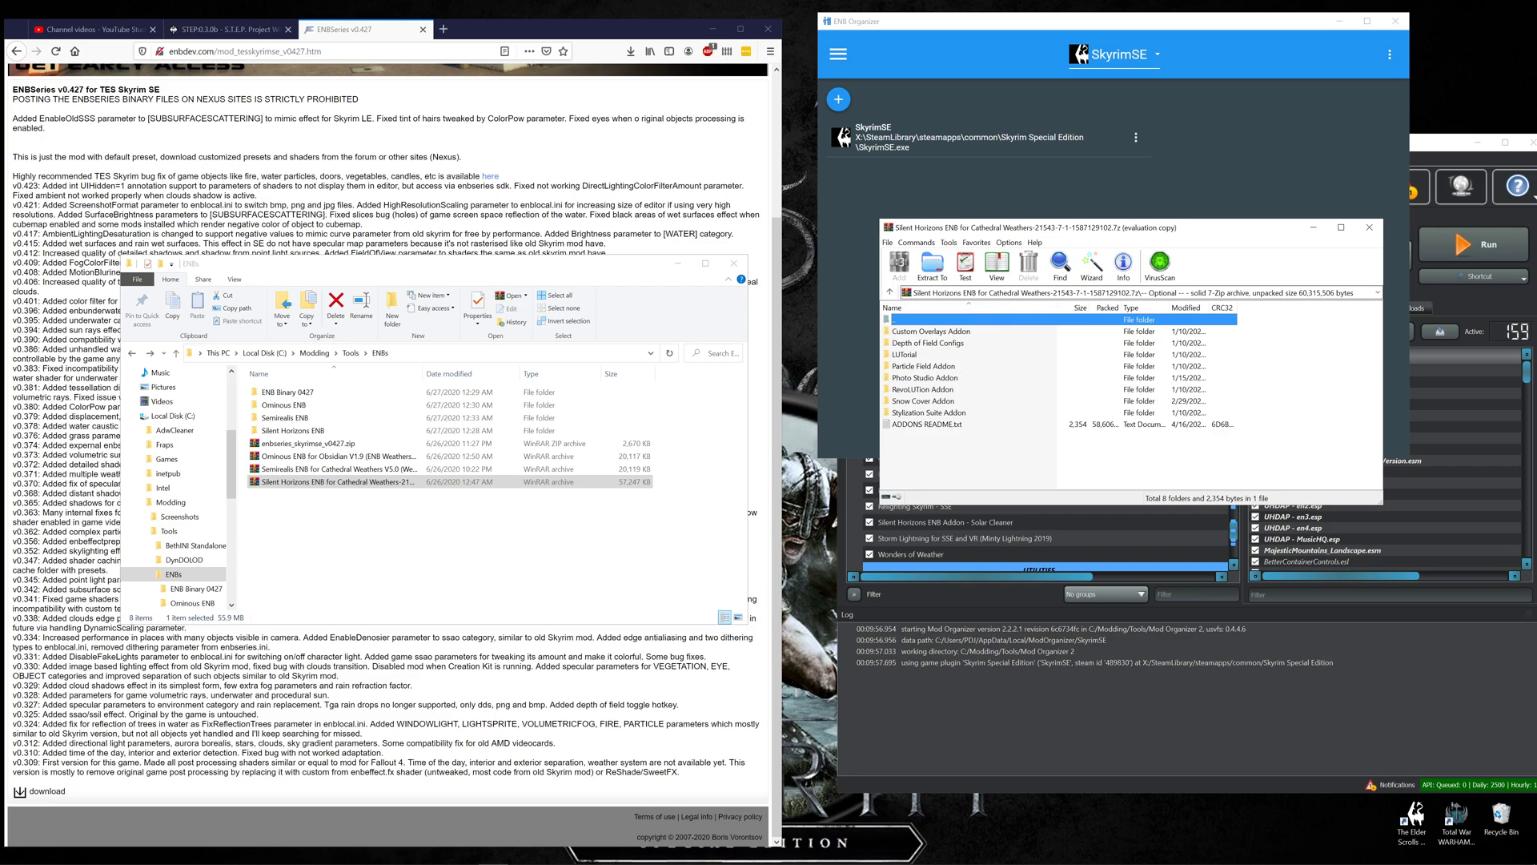
{"action": "key", "text": "BackSpace"}
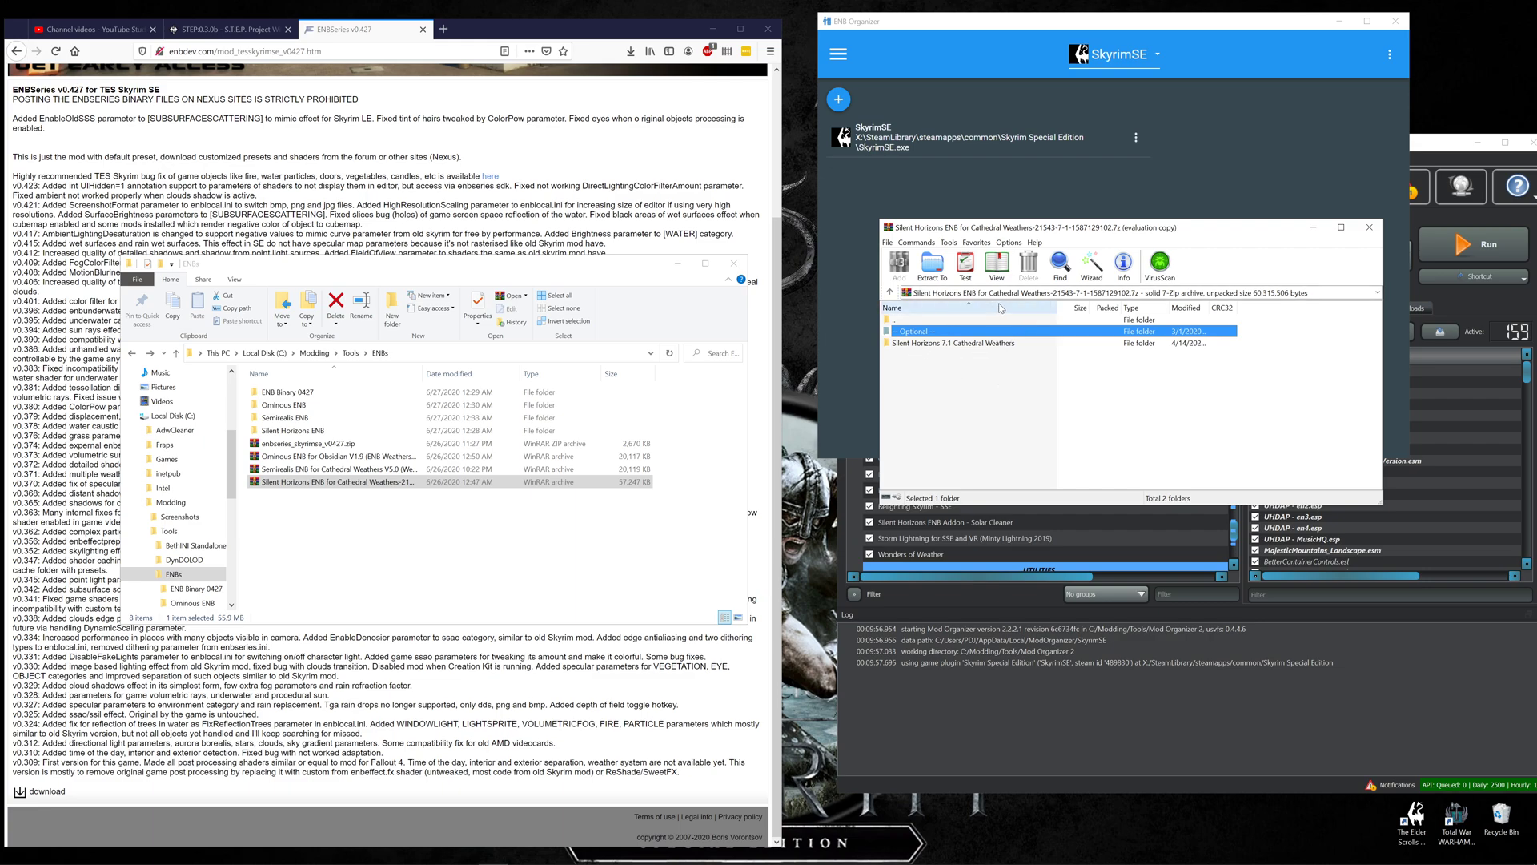
Extract enbseries, enblocal.ini and enbseries.ini from the Silent Horizons 7.1 Cathedral Weathers folder into the Silent Horizons ENB folder
{"action": "double_click", "coordinate": [938, 345]}
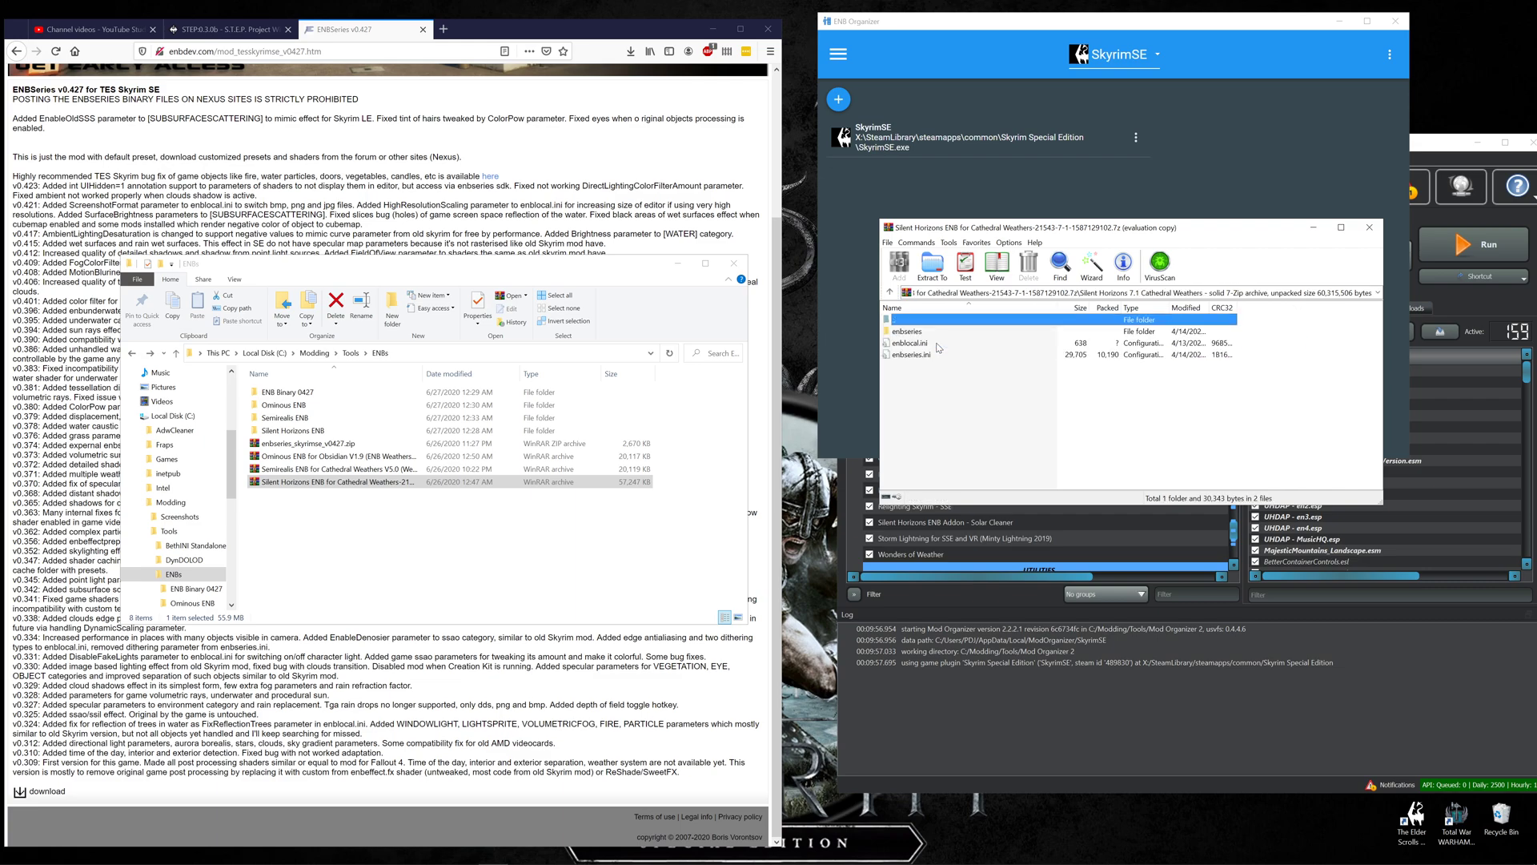
{"action": "left_click", "coordinate": [912, 333]}
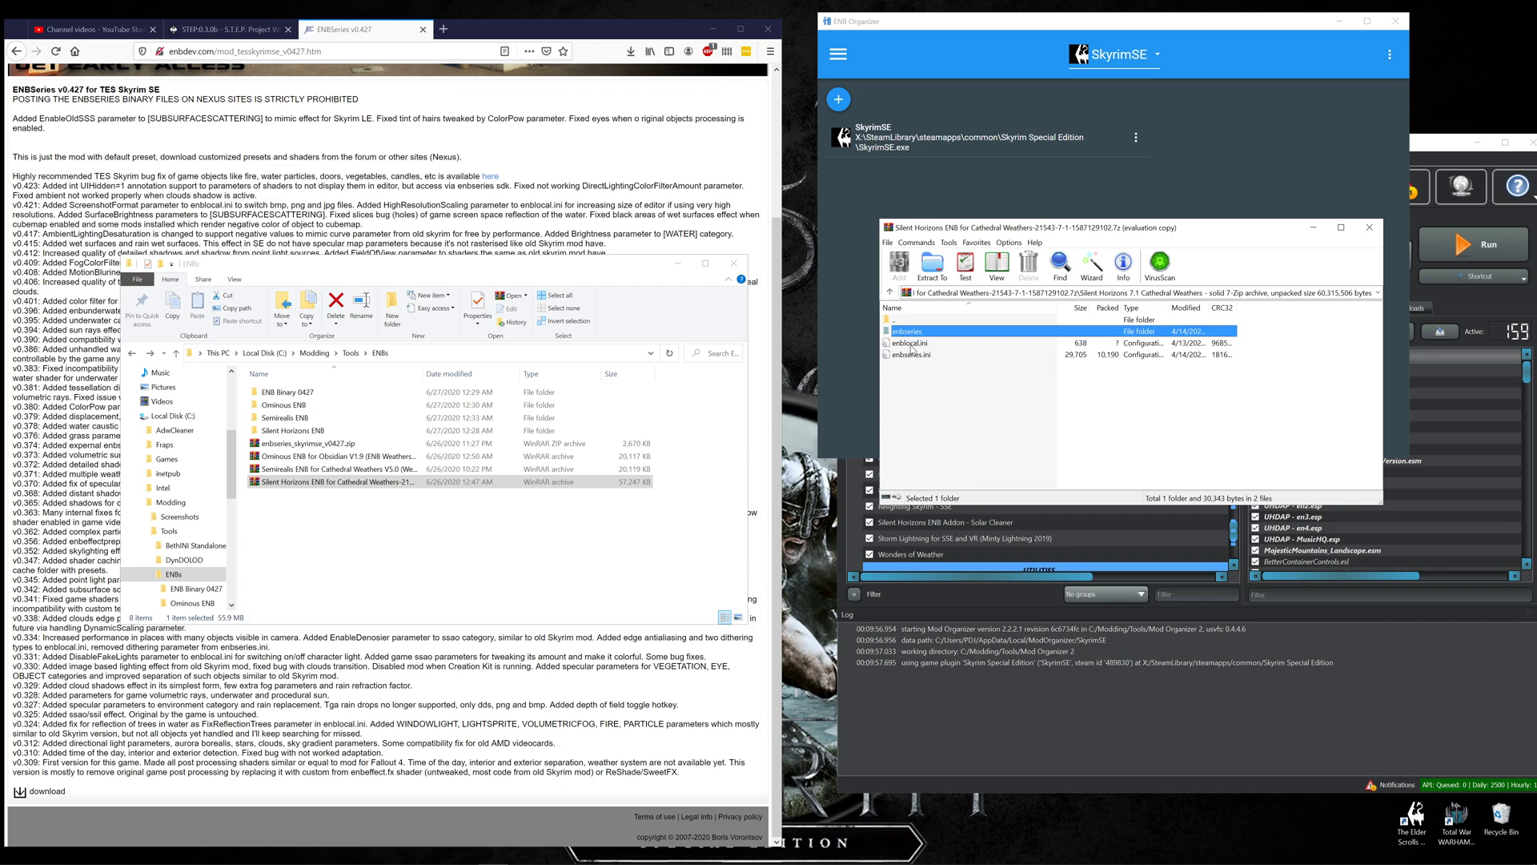
{"action": "left_click", "coordinate": [913, 357], "text": "shift"}
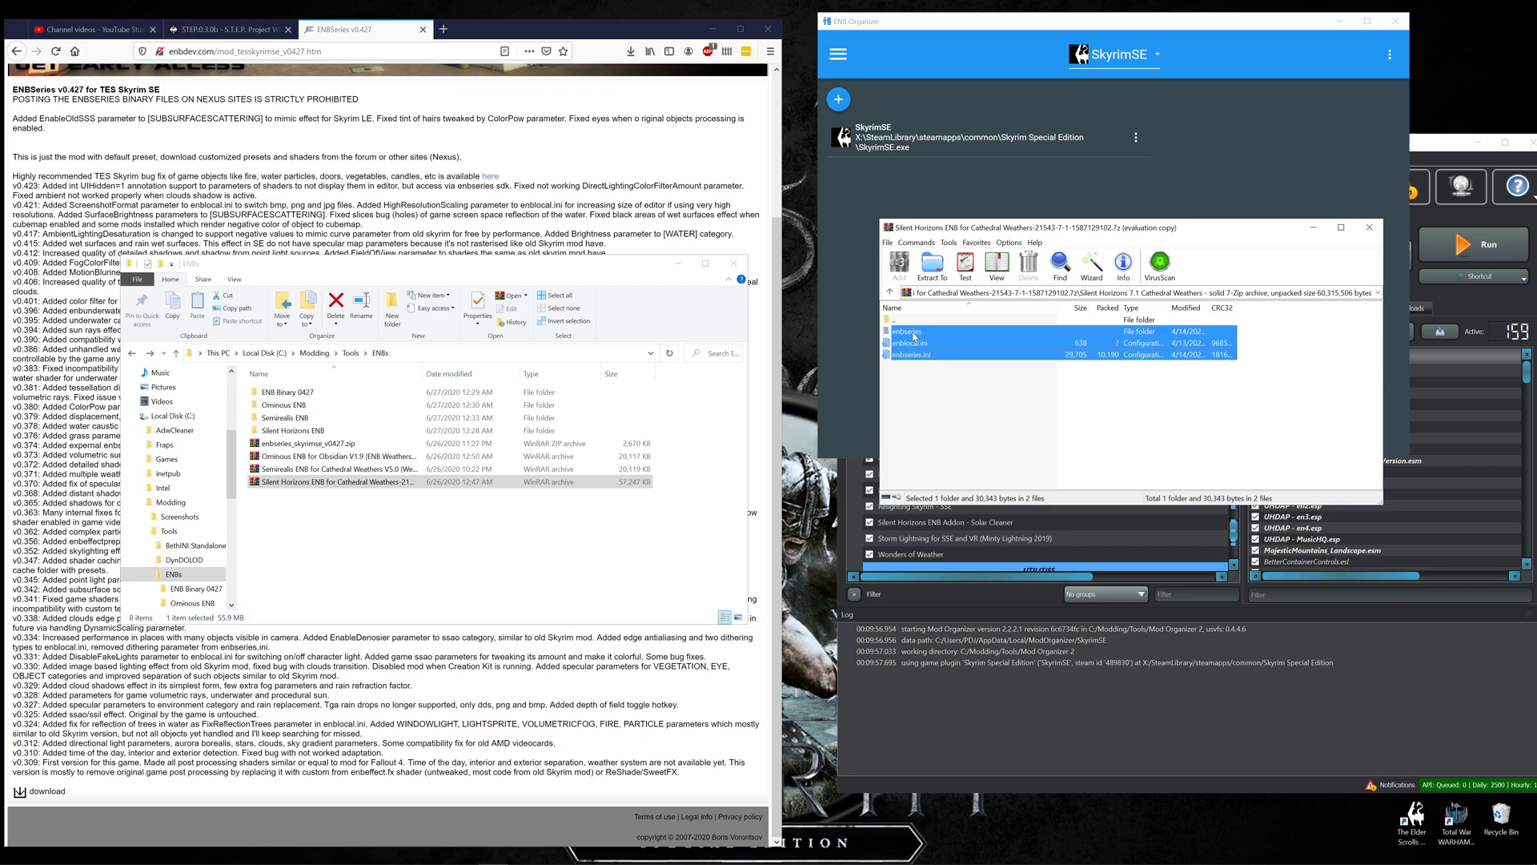
{"action": "left_click_drag", "start_coordinate": [913, 336], "coordinate": [329, 436]}
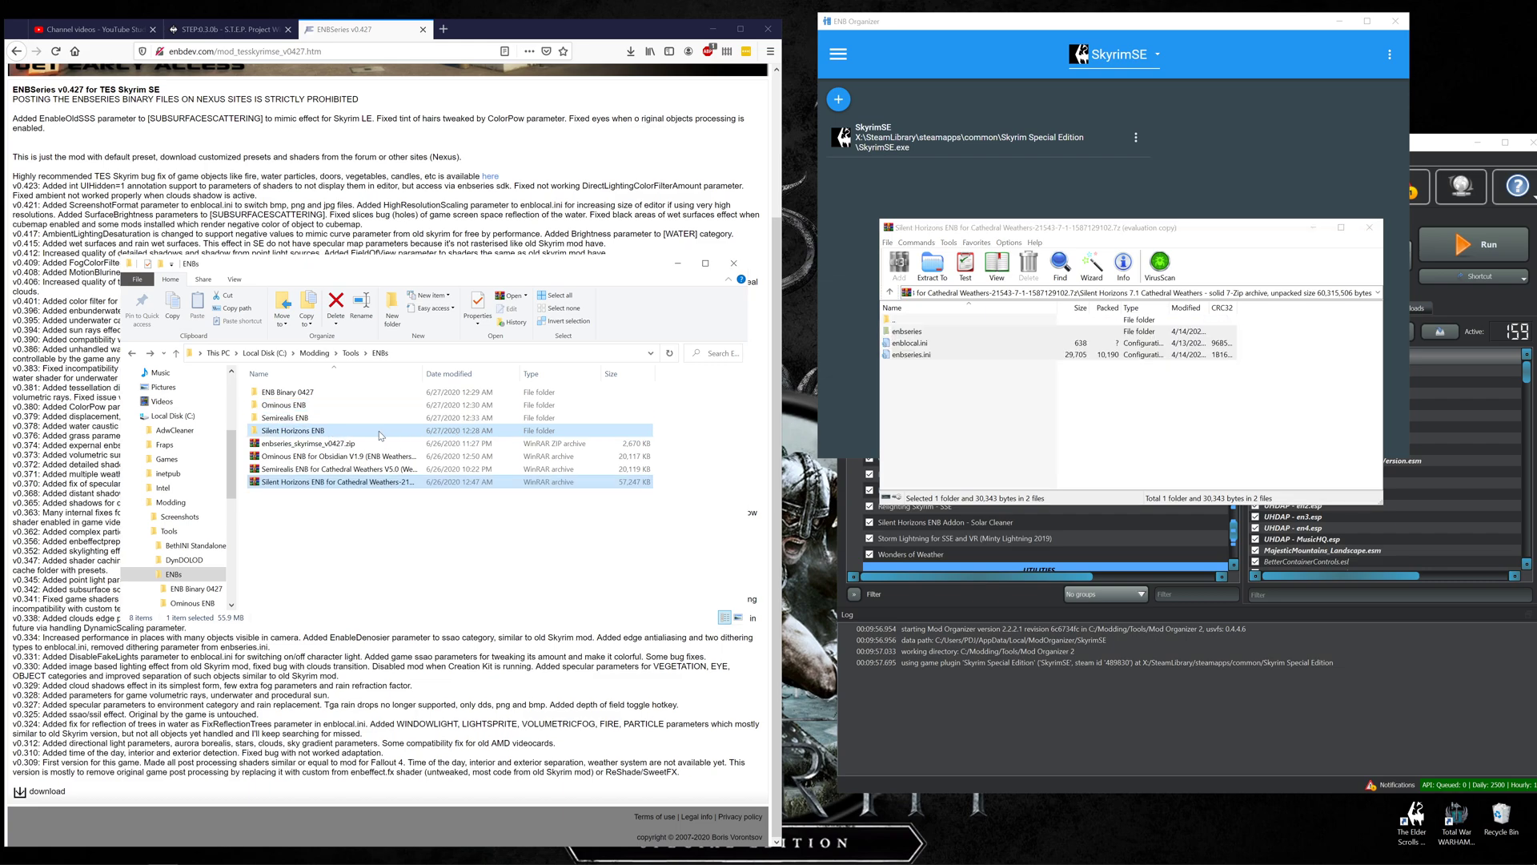
Extract the optional RevoLUTion Addon's enbseries folder into Silent Horizons ENB, replacing the existing enblut.fxh, and close the archive
{"action": "left_click", "coordinate": [953, 401]}
{"action": "key", "text": "BackSpace"}
{"action": "double_click", "coordinate": [919, 332]}
{"action": "left_click", "coordinate": [920, 390]}
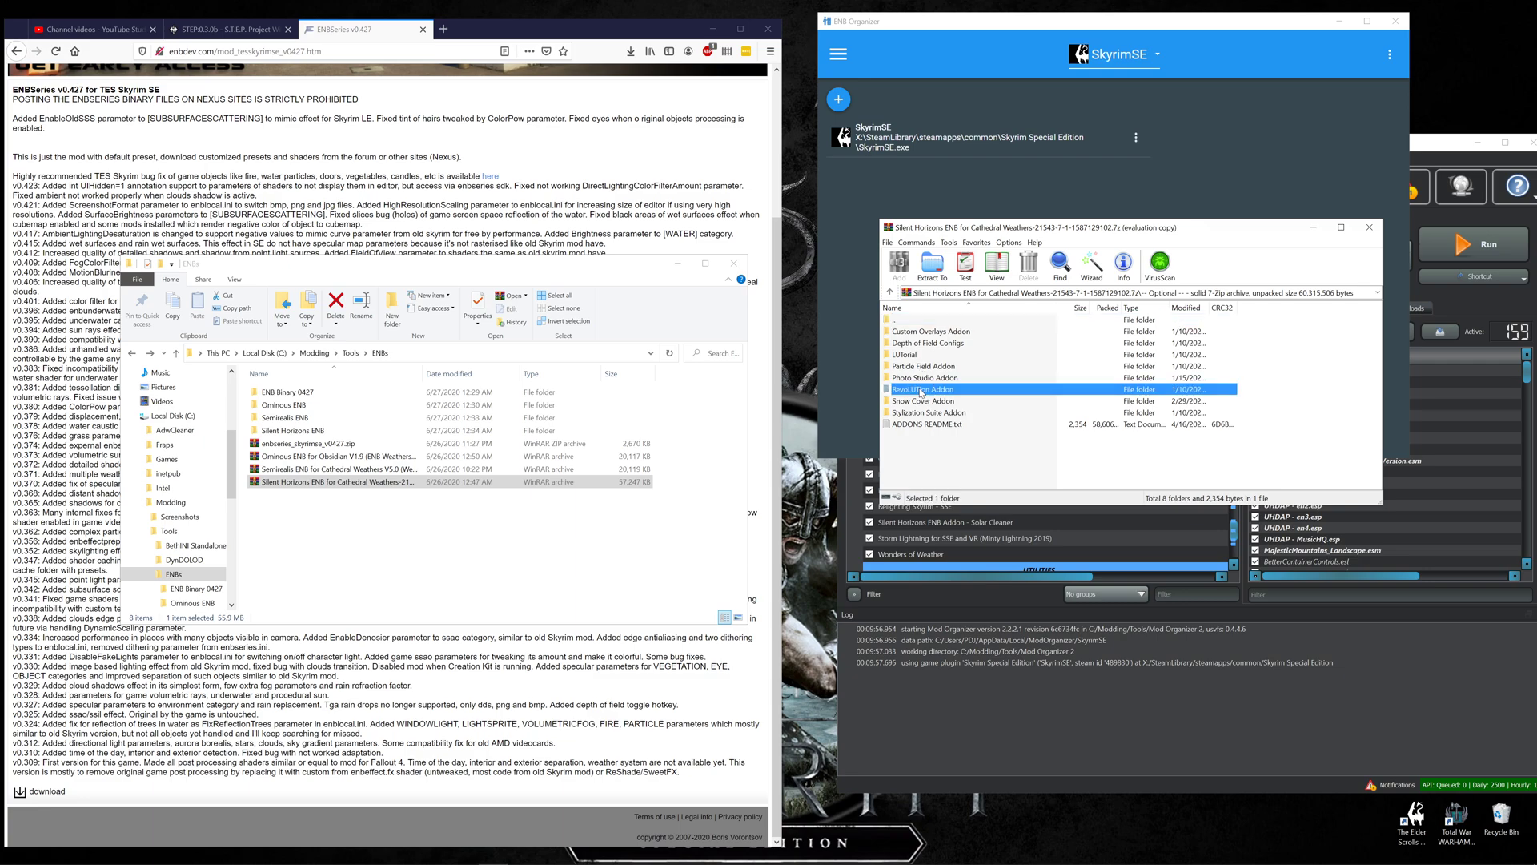
{"action": "double_click", "coordinate": [921, 391]}
{"action": "left_click", "coordinate": [909, 334]}
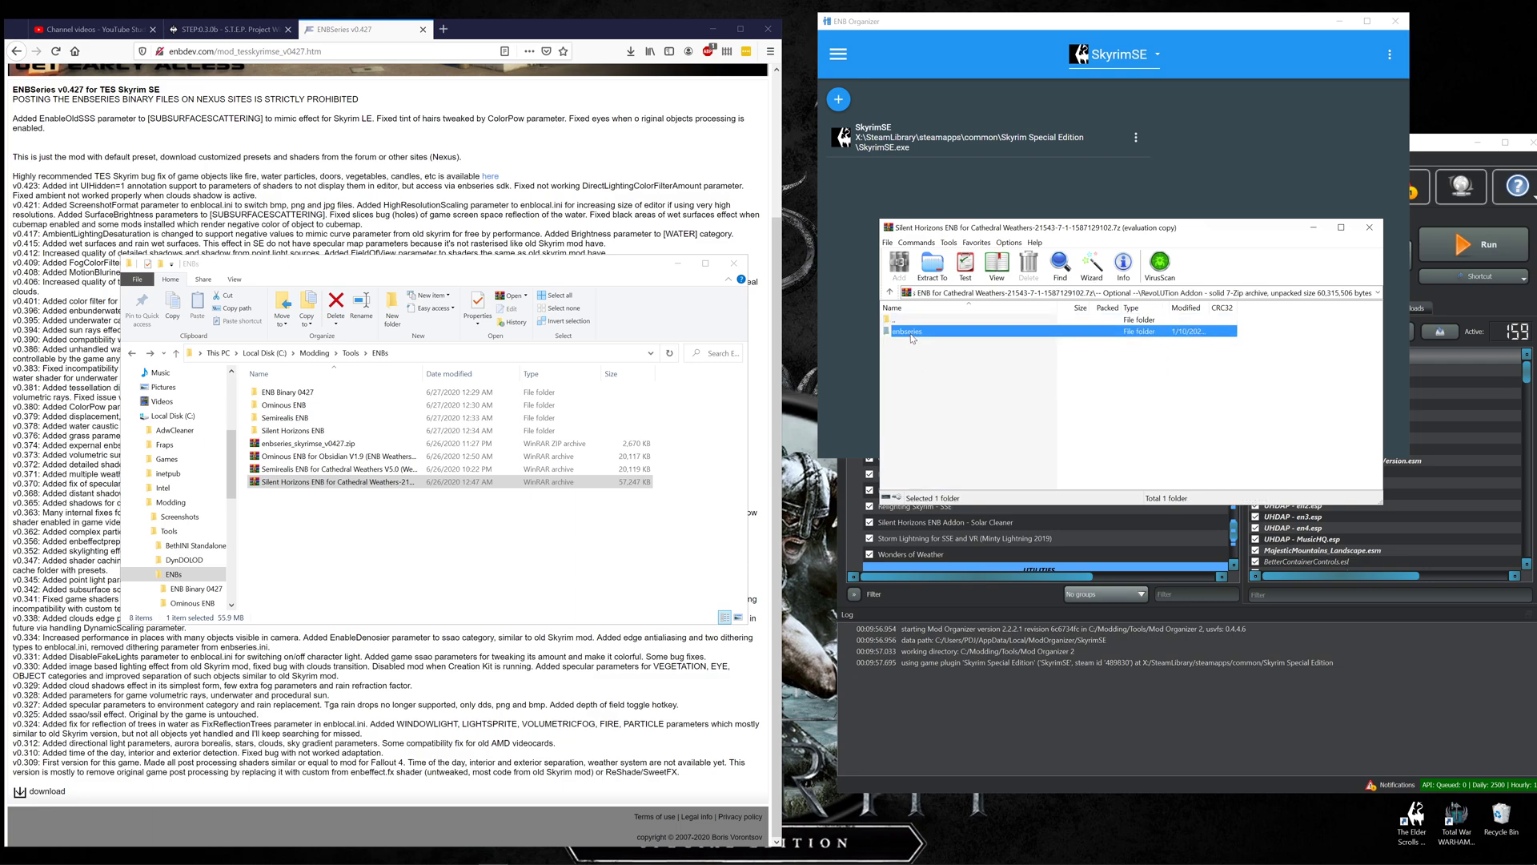
{"action": "left_click_drag", "start_coordinate": [430, 403], "coordinate": [336, 436]}
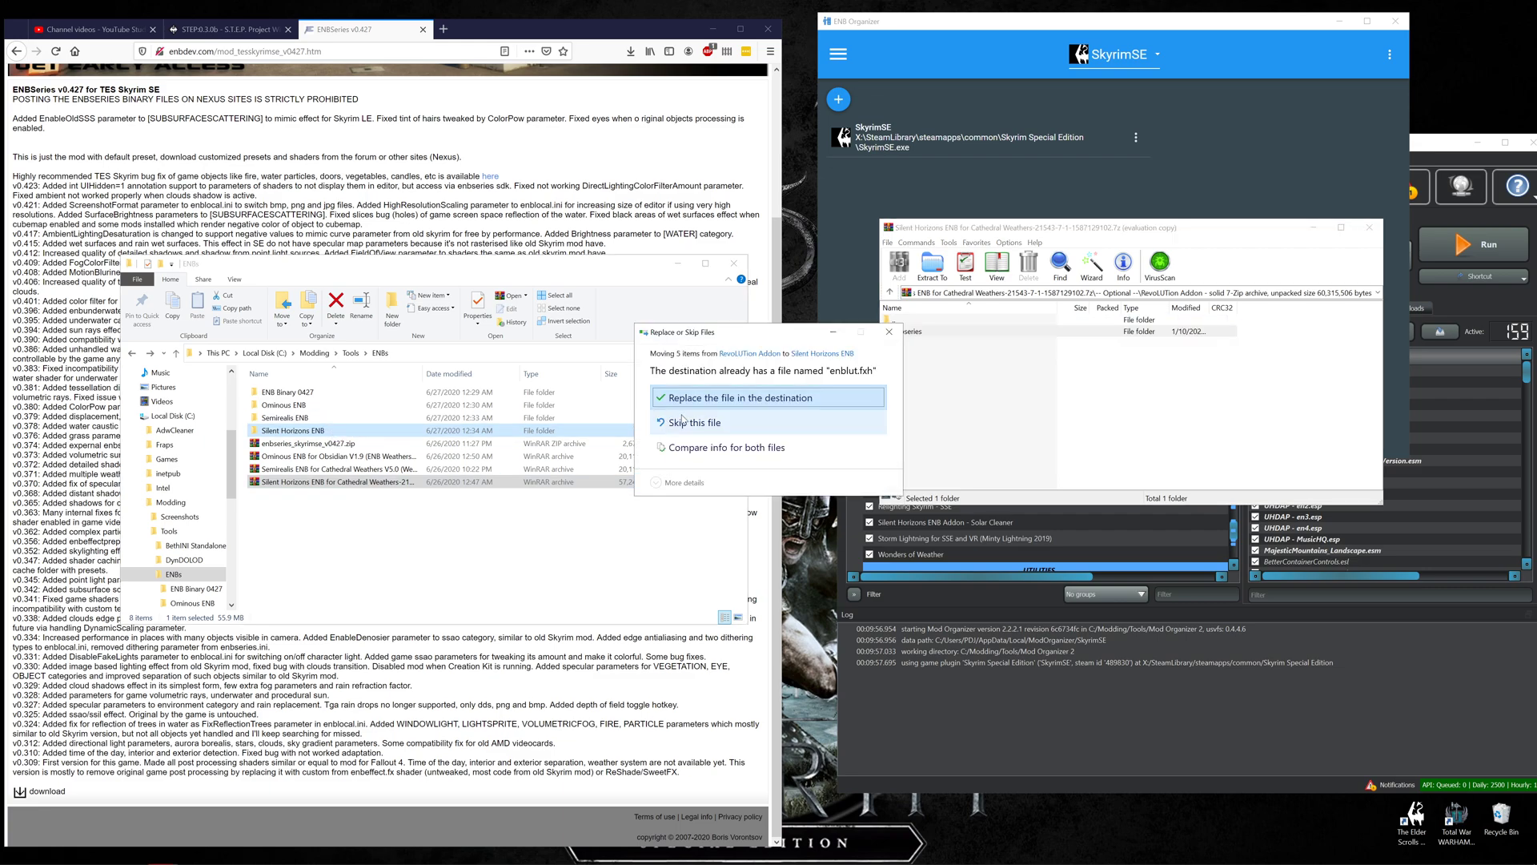
{"action": "left_click", "coordinate": [725, 399]}
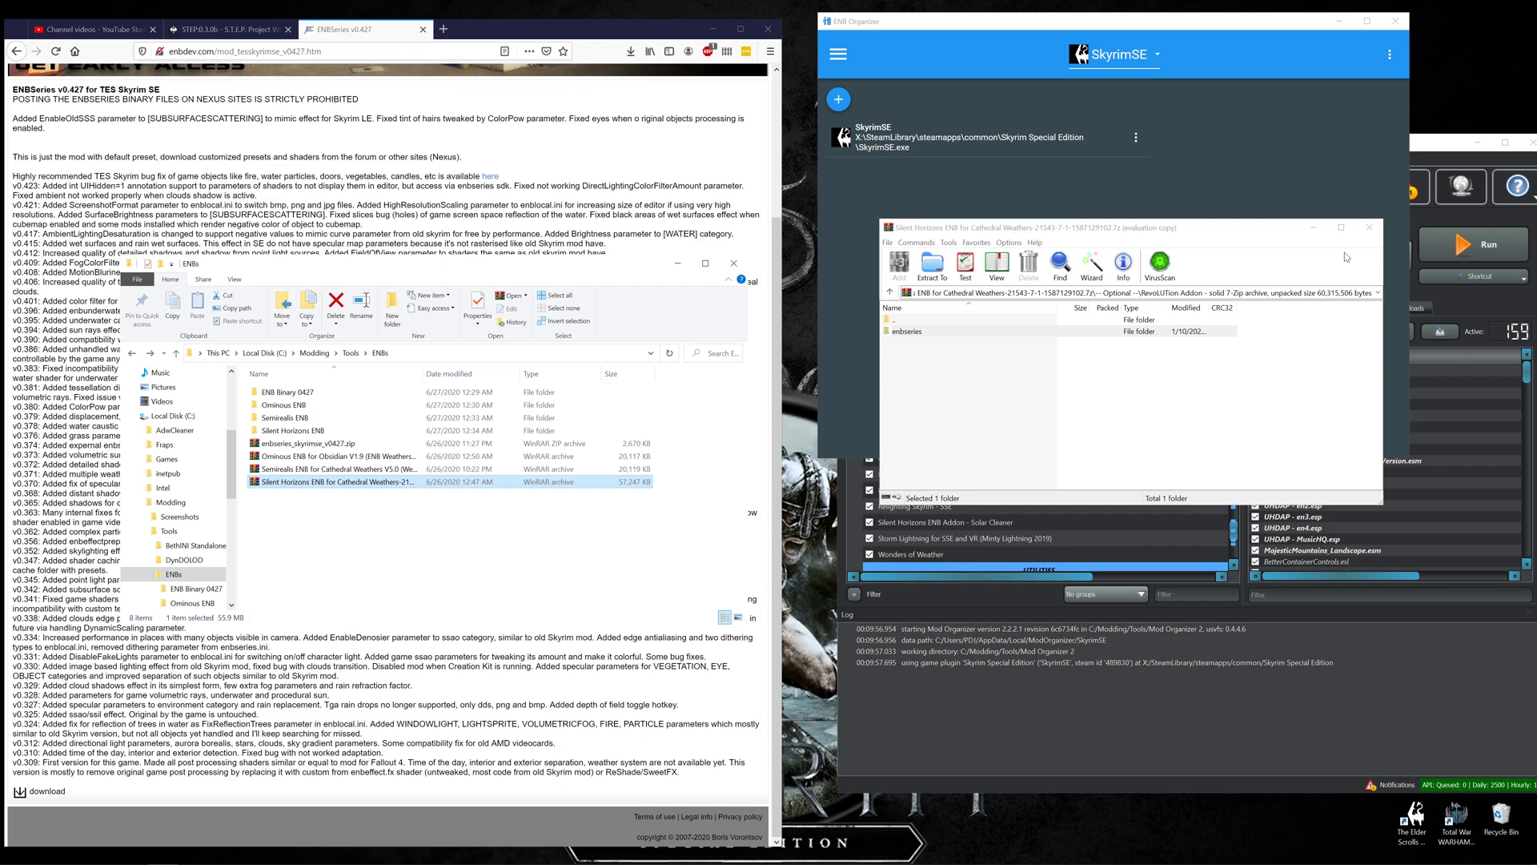
{"action": "left_click", "coordinate": [1369, 227]}
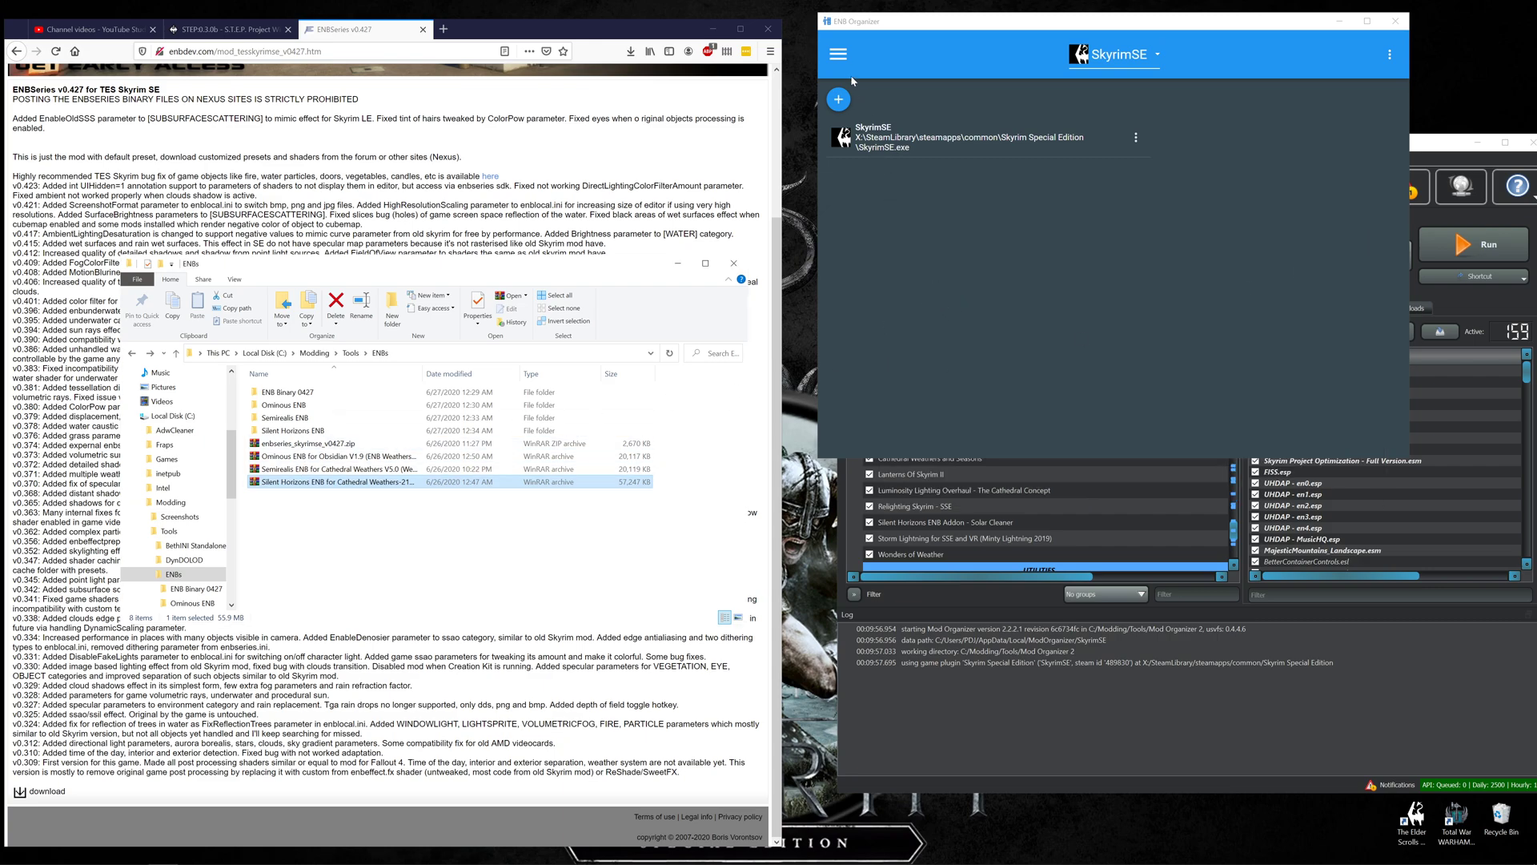
Go to the Binaries page in ENB Organizer and start adding a SkyrimSE binary from a source folder
{"action": "left_click", "coordinate": [838, 55]}
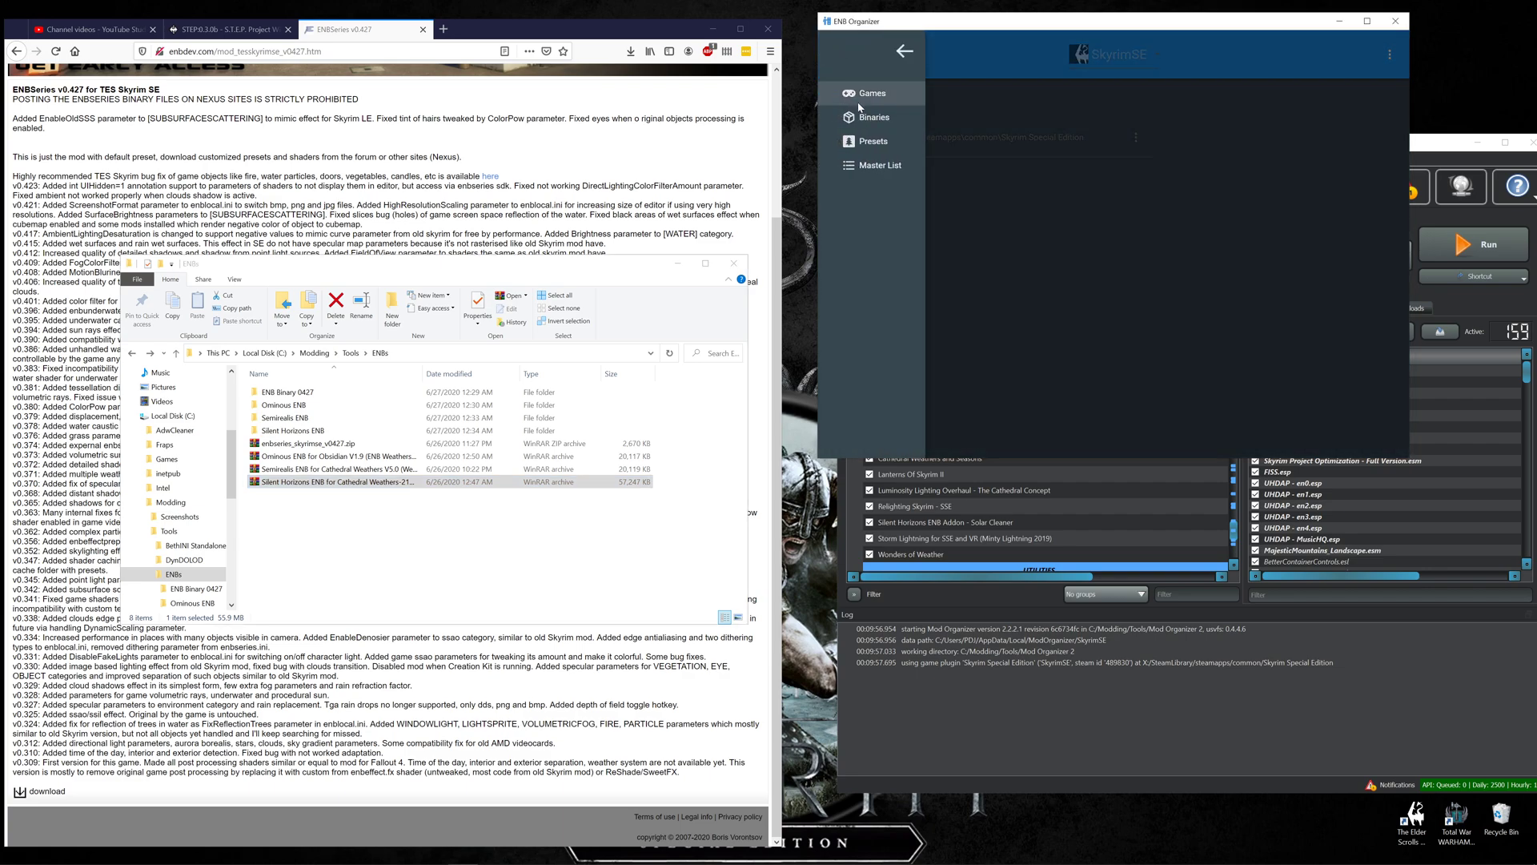
{"action": "left_click", "coordinate": [866, 115]}
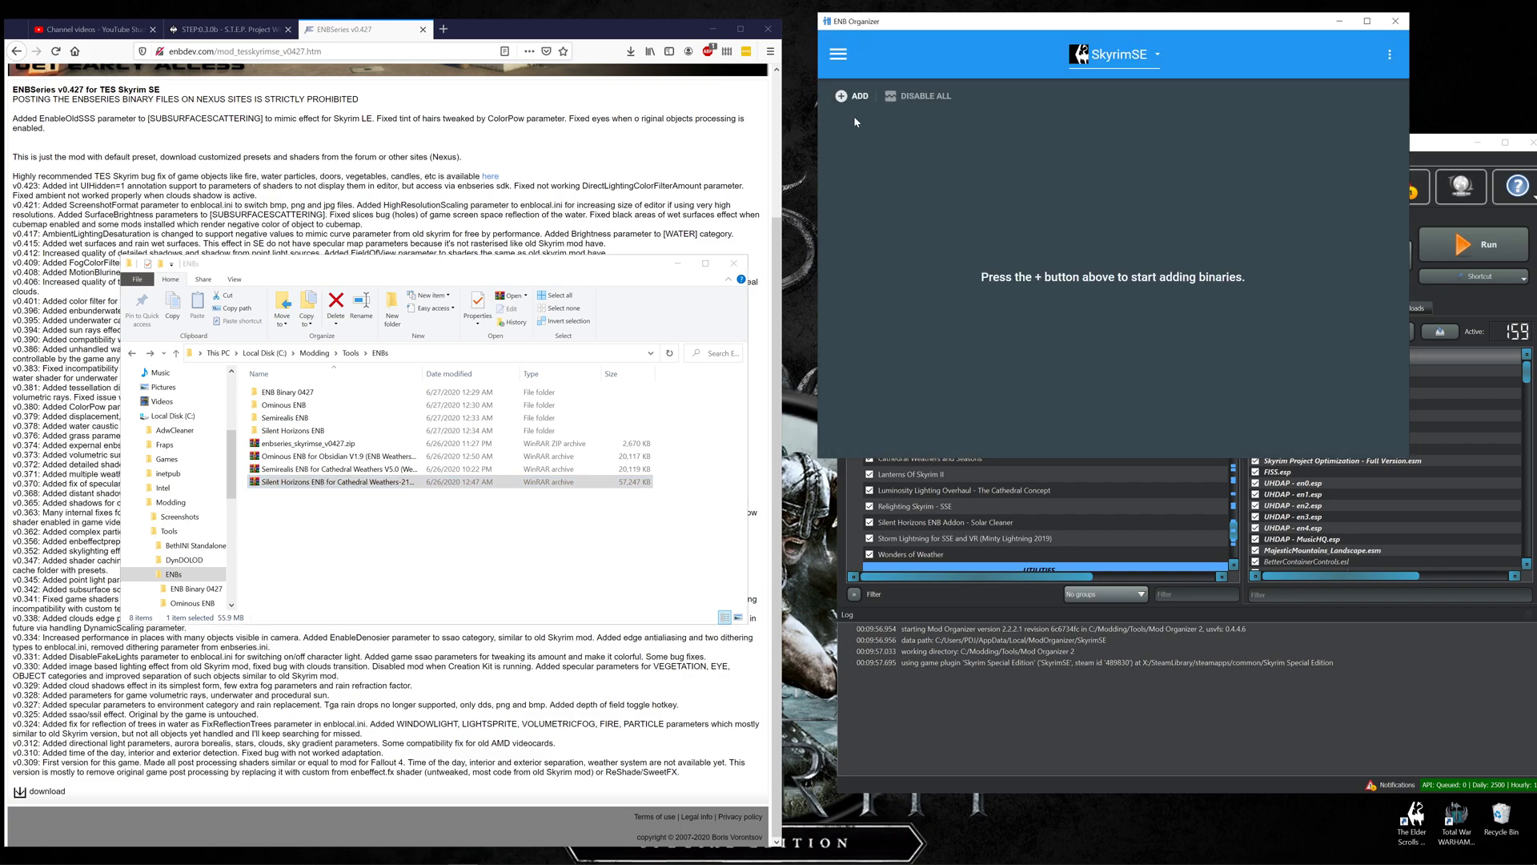
{"action": "left_click", "coordinate": [853, 96]}
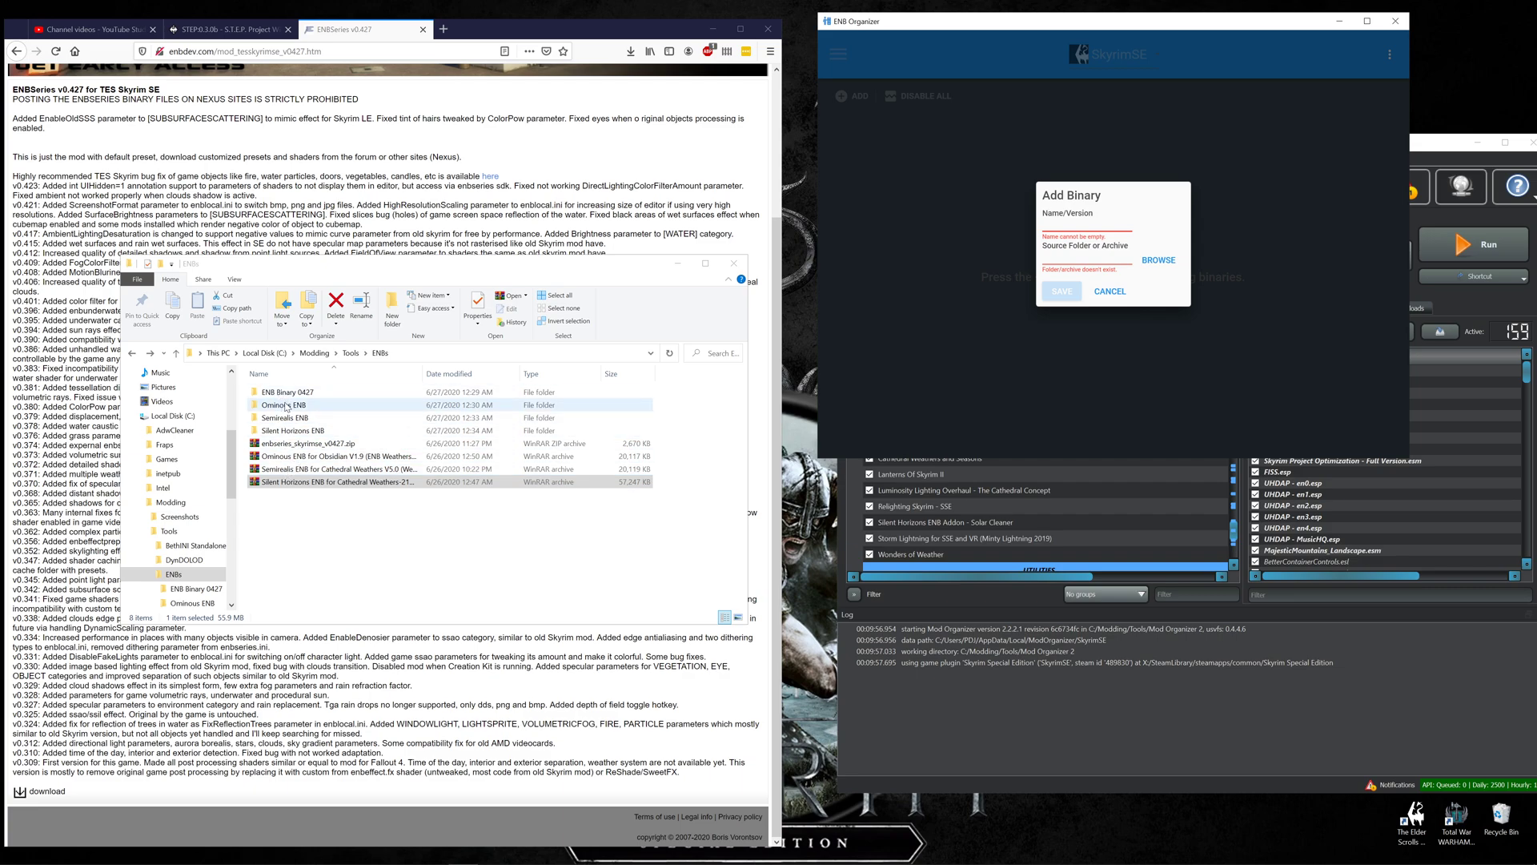
{"action": "left_click", "coordinate": [280, 481]}
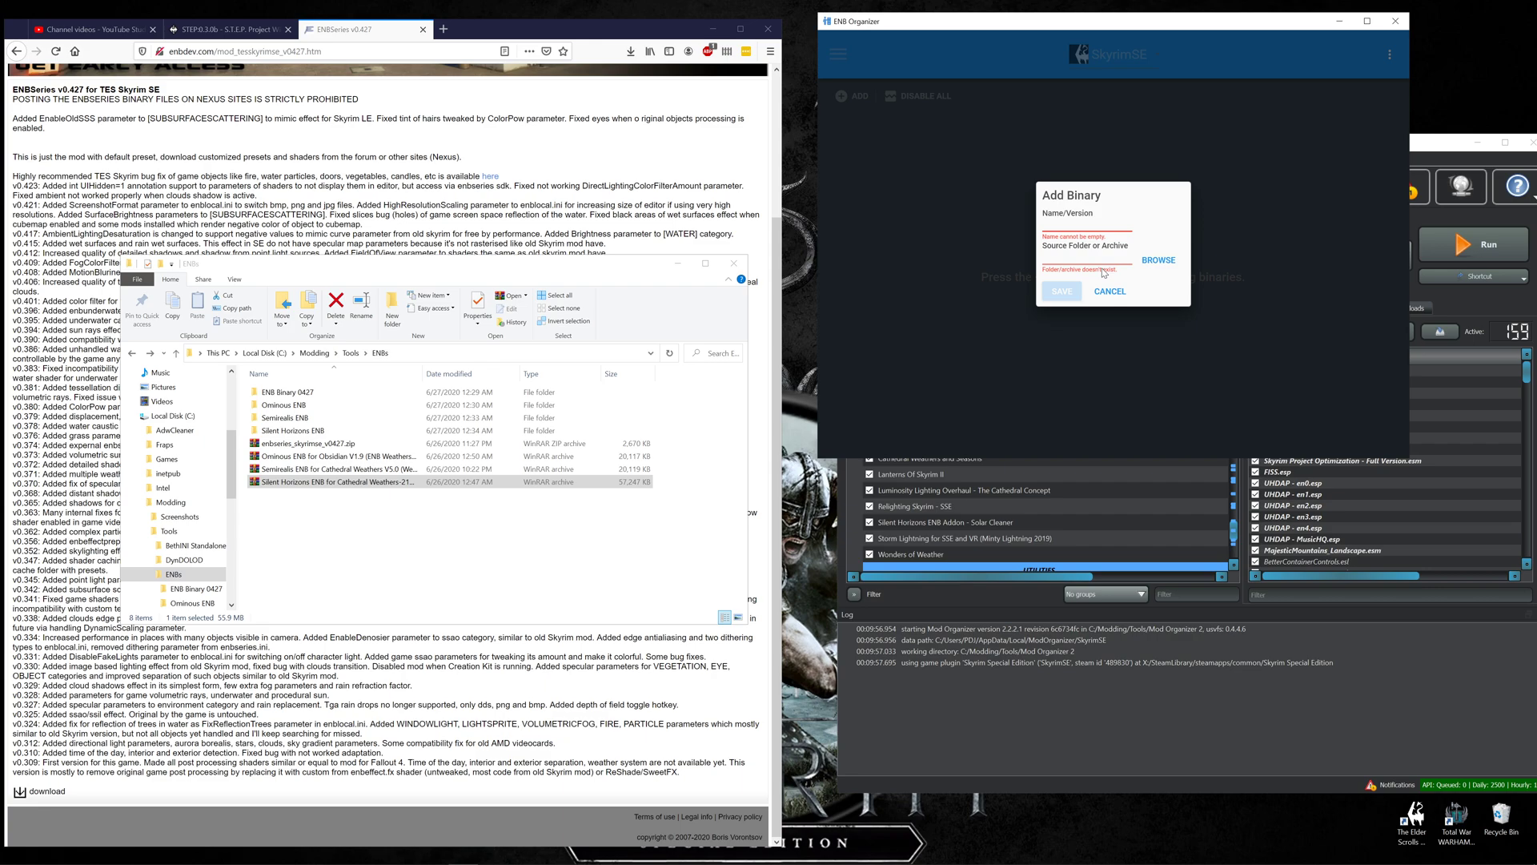
{"action": "left_click", "coordinate": [1158, 260]}
{"action": "left_click", "coordinate": [1176, 289]}
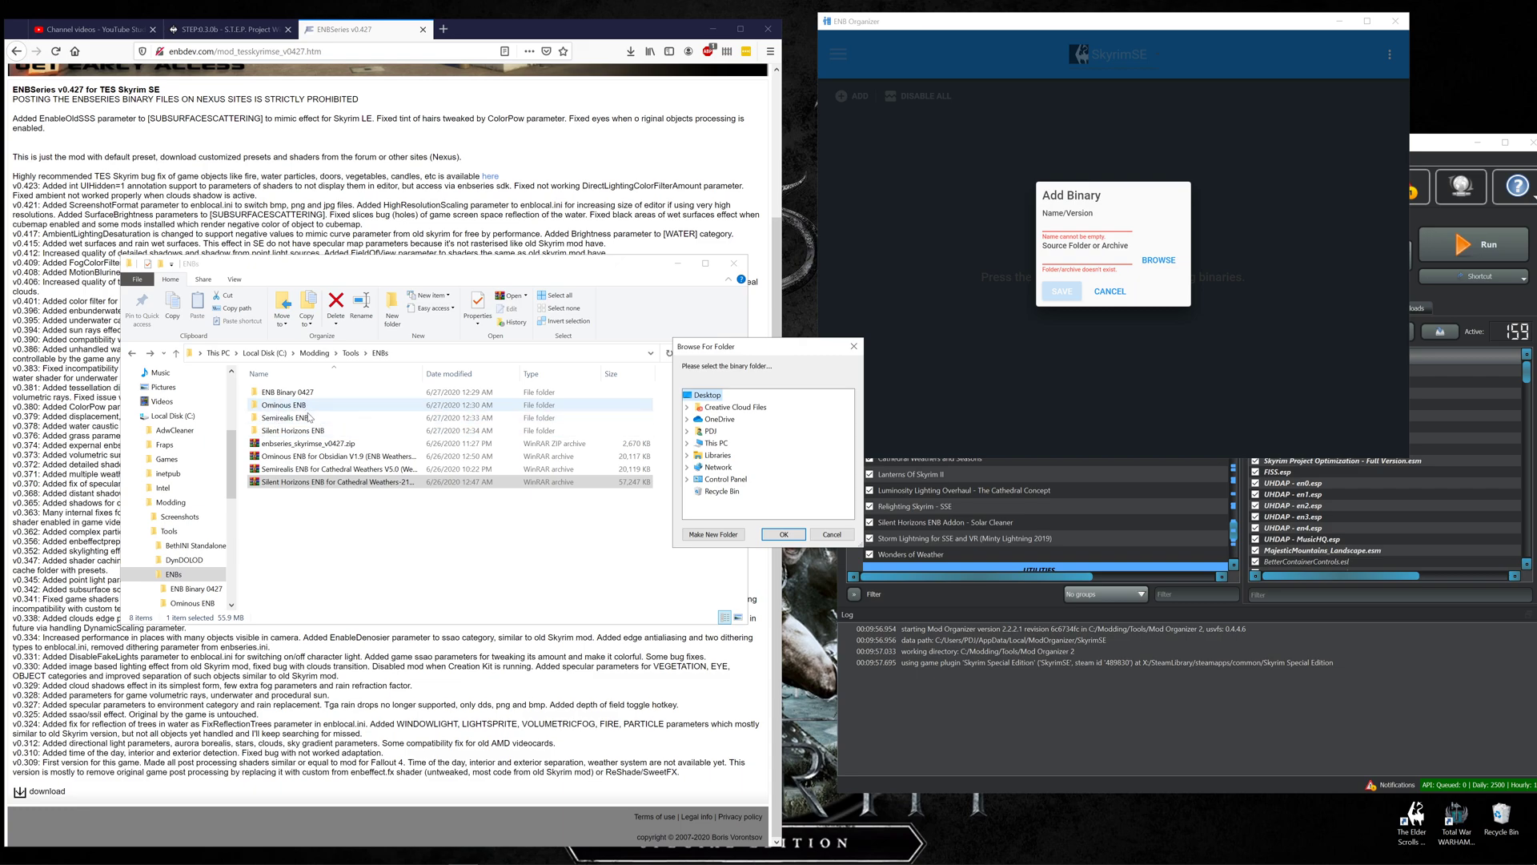
Add the binary from C:\Modding\Tools\ENBs\ENB Binary 0427 and enable it for SkyrimSE
{"action": "double_click", "coordinate": [716, 443]}
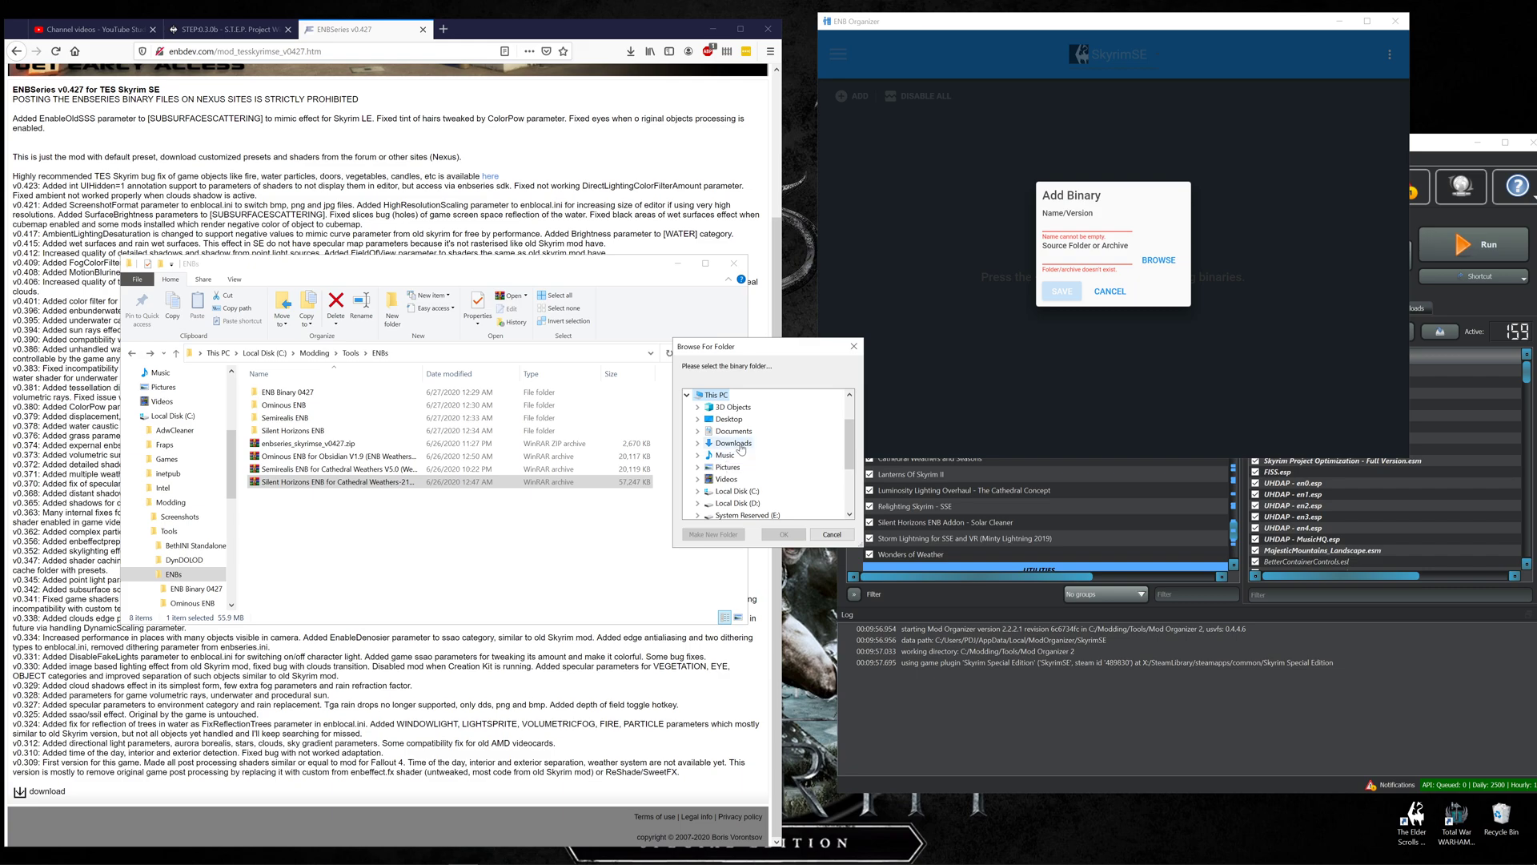
{"action": "double_click", "coordinate": [750, 492]}
{"action": "double_click", "coordinate": [750, 478]}
{"action": "double_click", "coordinate": [745, 490]}
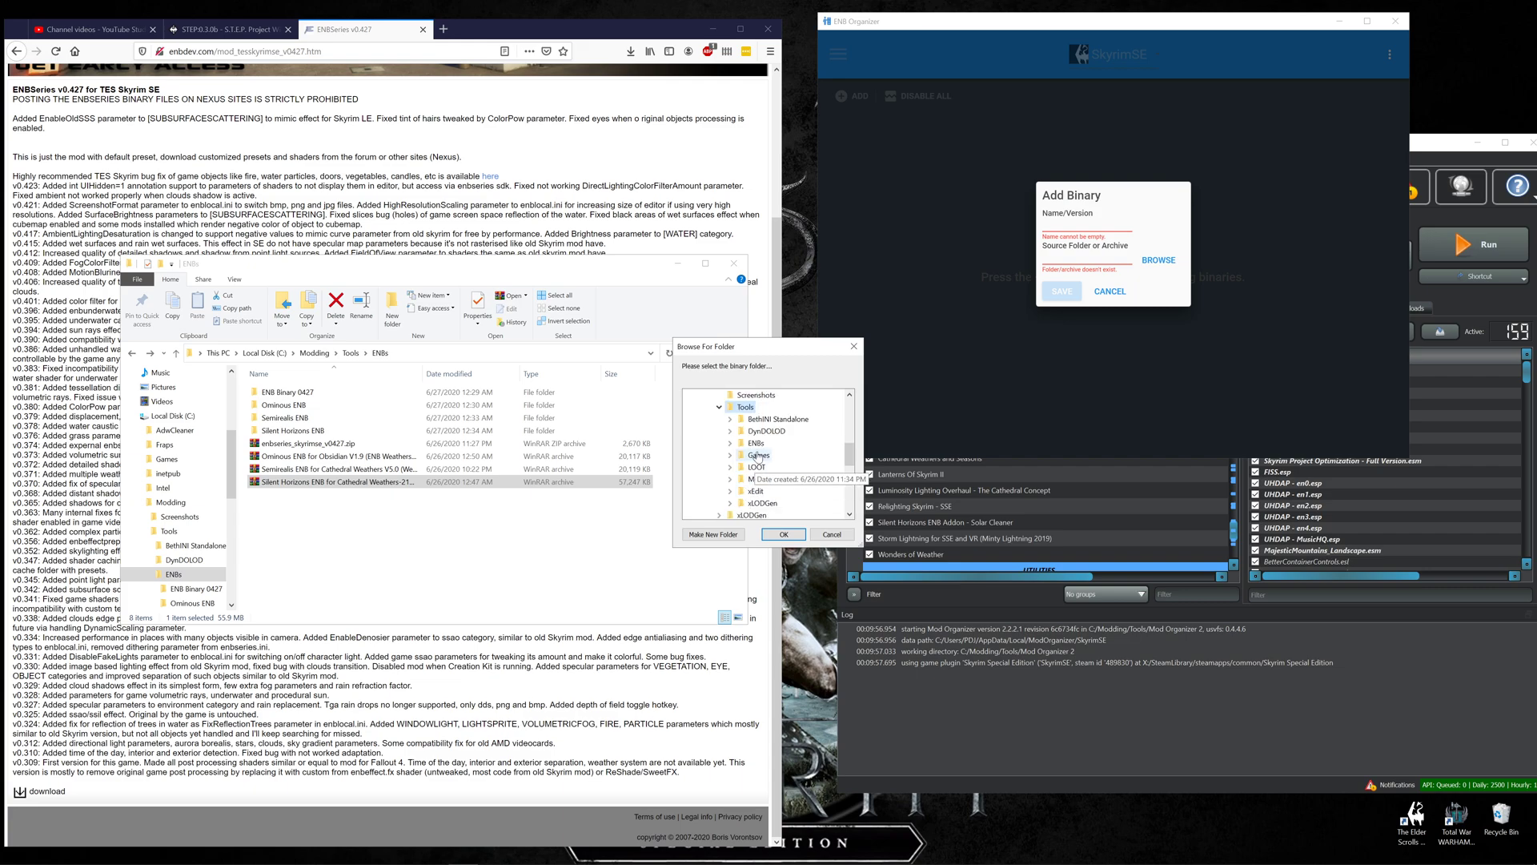
{"action": "double_click", "coordinate": [757, 445]}
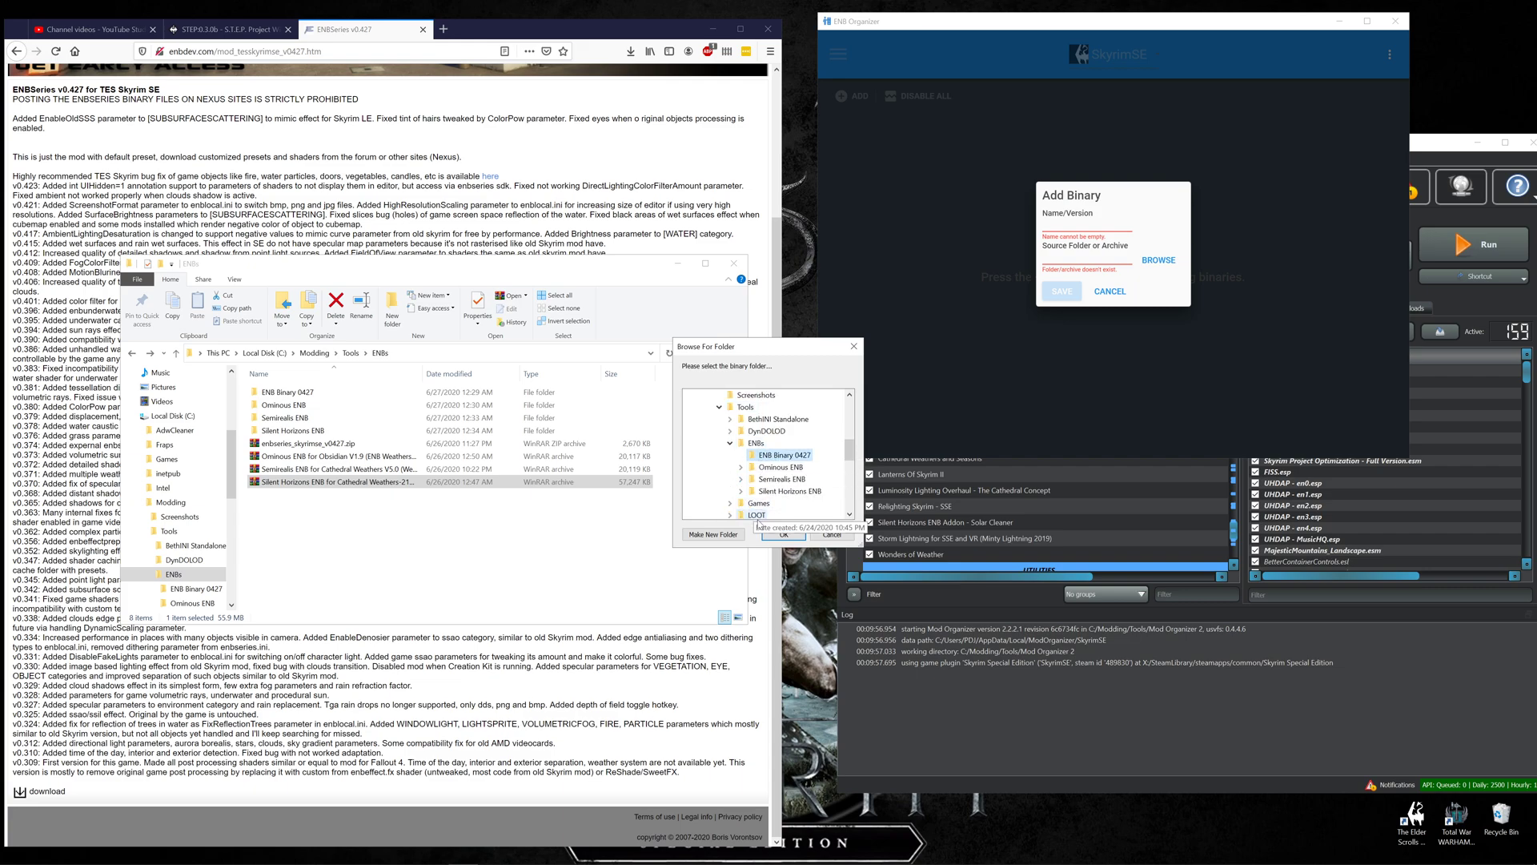
{"action": "left_click", "coordinate": [780, 535]}
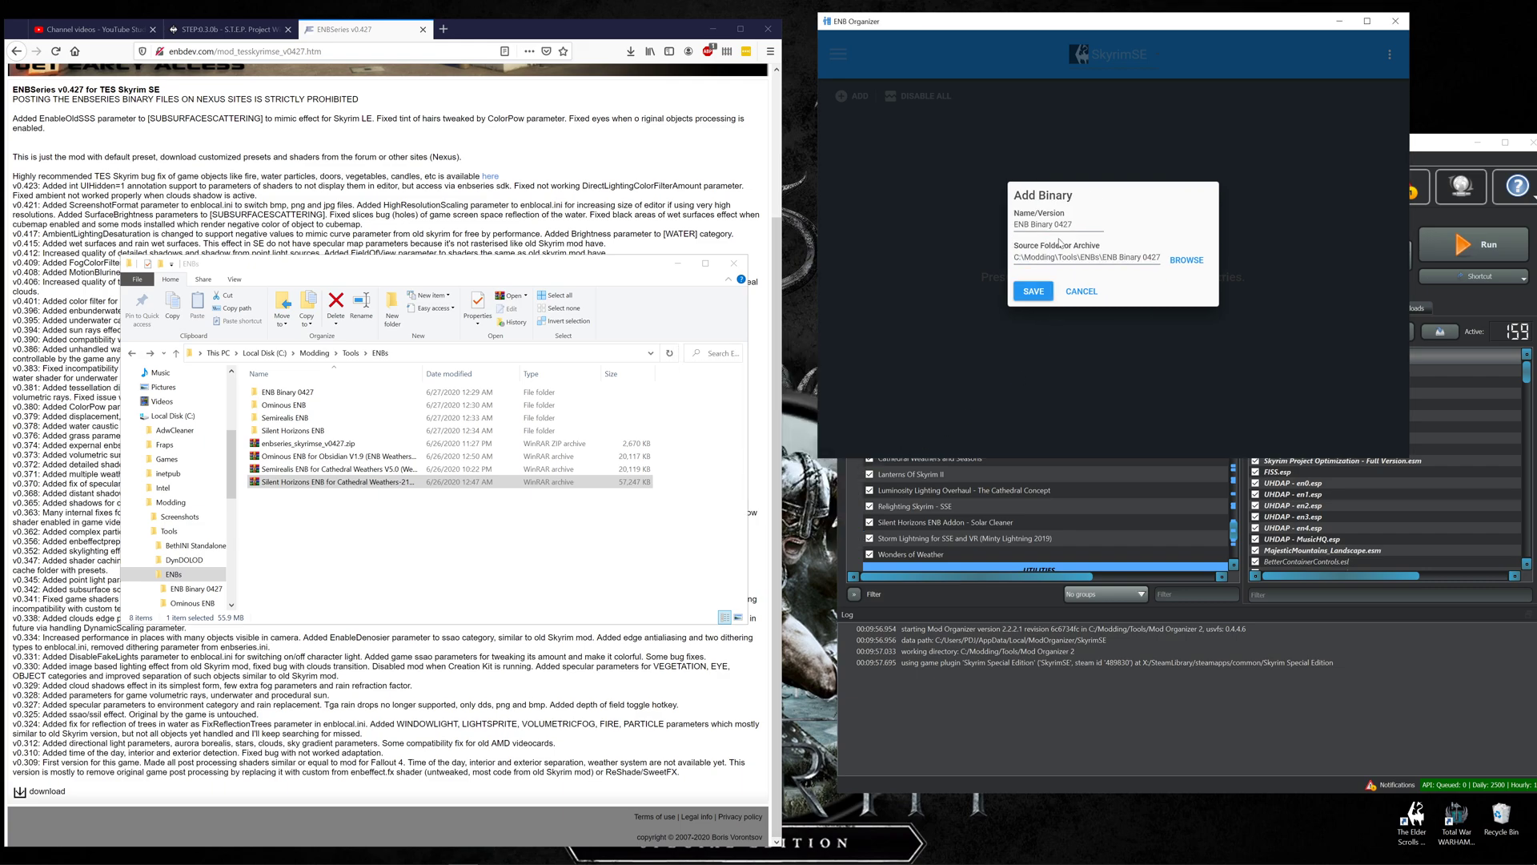
{"action": "left_click", "coordinate": [1042, 294]}
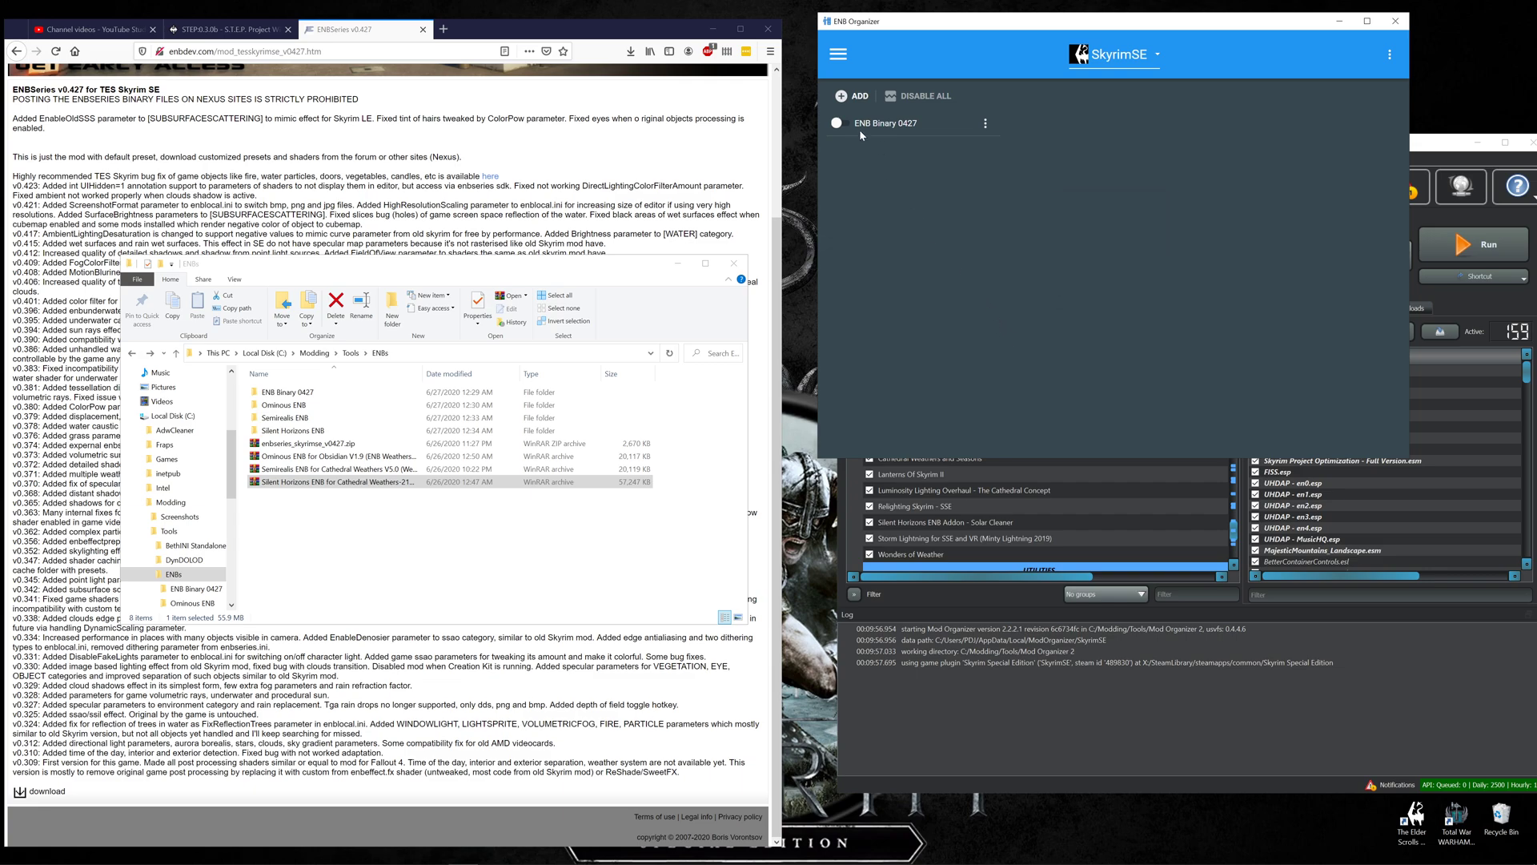
{"action": "left_click", "coordinate": [838, 124]}
Open the Skyrim Special Edition game folder under SteamLibrary\steamapps\common on drive X: in a new File Explorer window
{"action": "right_click", "coordinate": [164, 853]}
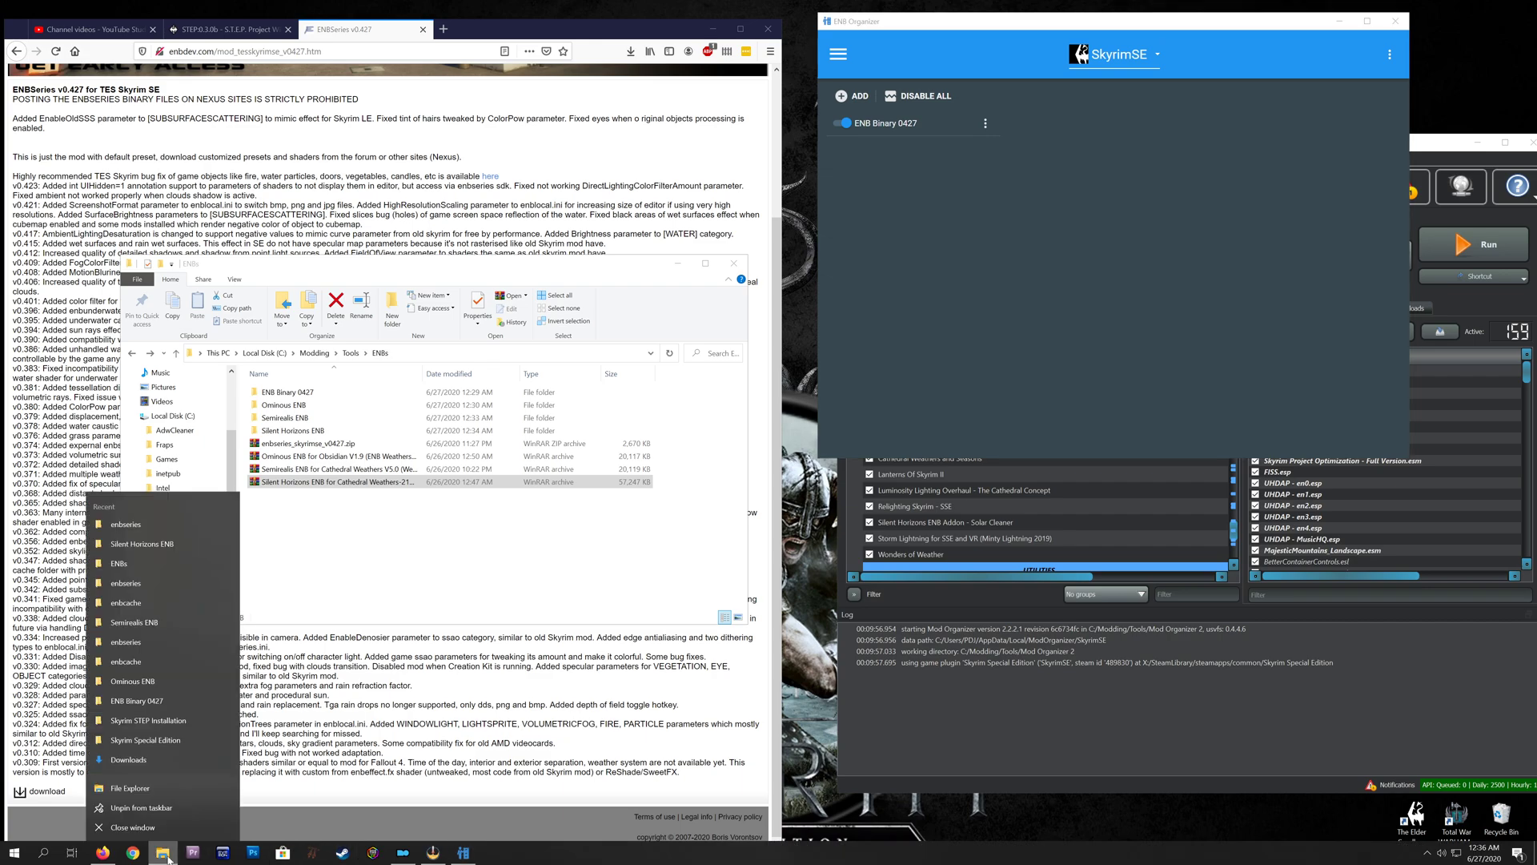
{"action": "left_click", "coordinate": [160, 788]}
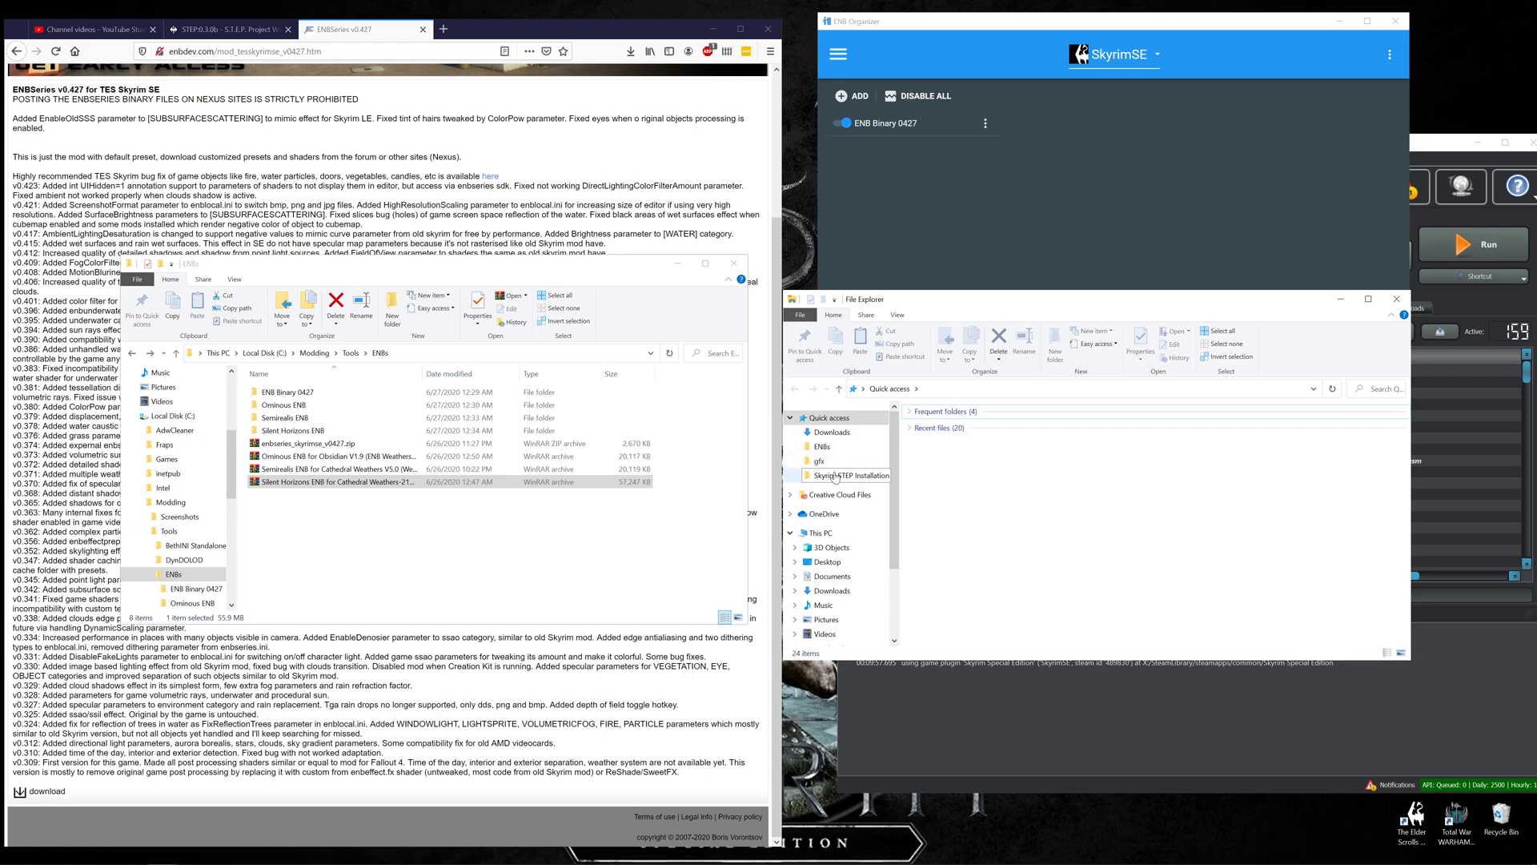
{"action": "scroll", "coordinate": [826, 591], "scroll_direction": "down", "scroll_amount": 3}
{"action": "left_click", "coordinate": [839, 599]}
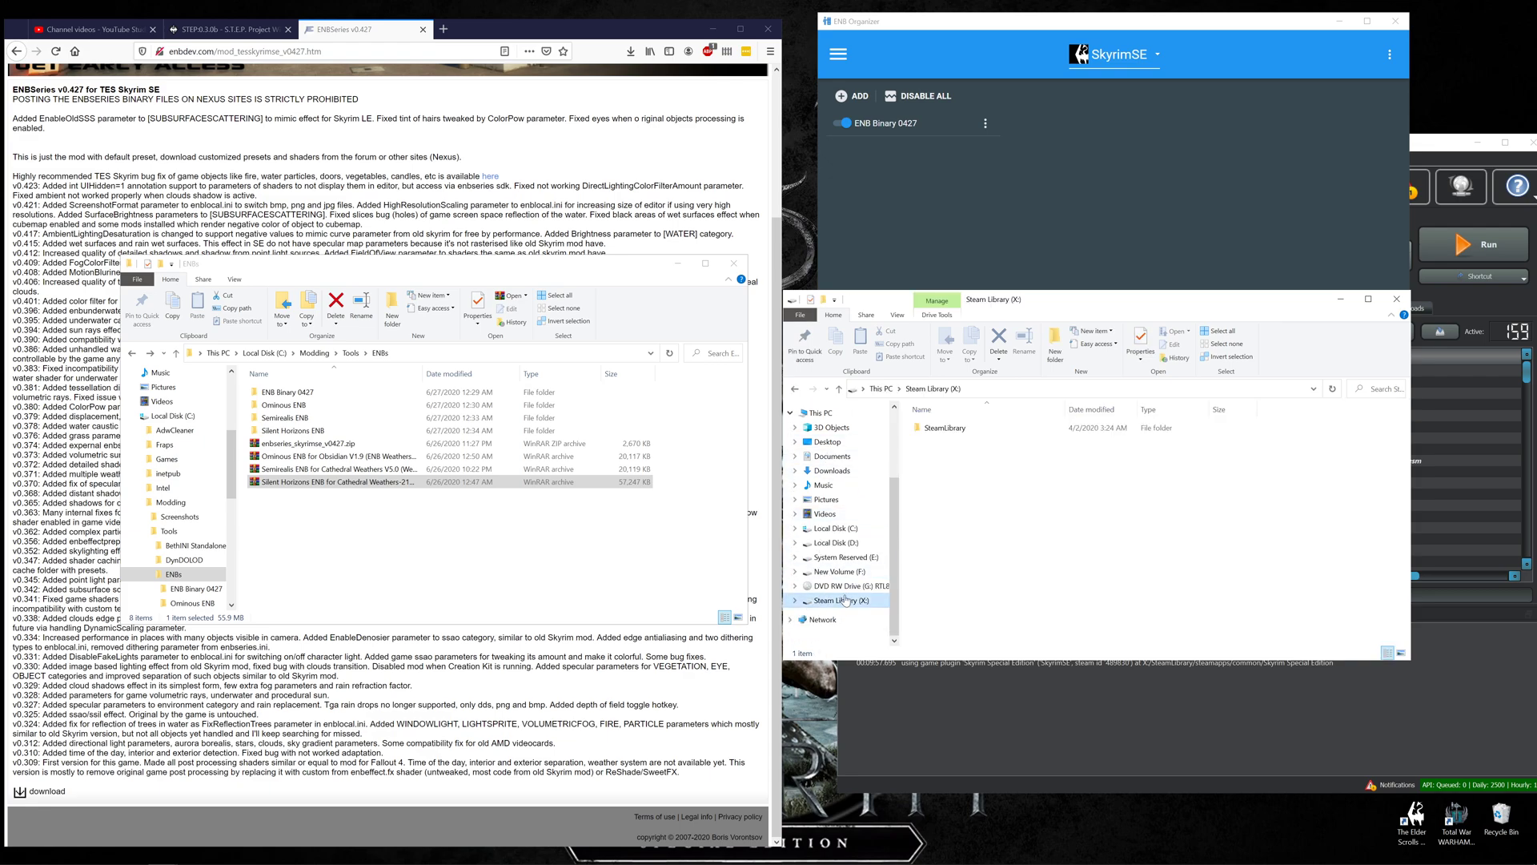
{"action": "double_click", "coordinate": [949, 429]}
{"action": "double_click", "coordinate": [951, 431]}
{"action": "double_click", "coordinate": [951, 430]}
{"action": "double_click", "coordinate": [951, 431]}
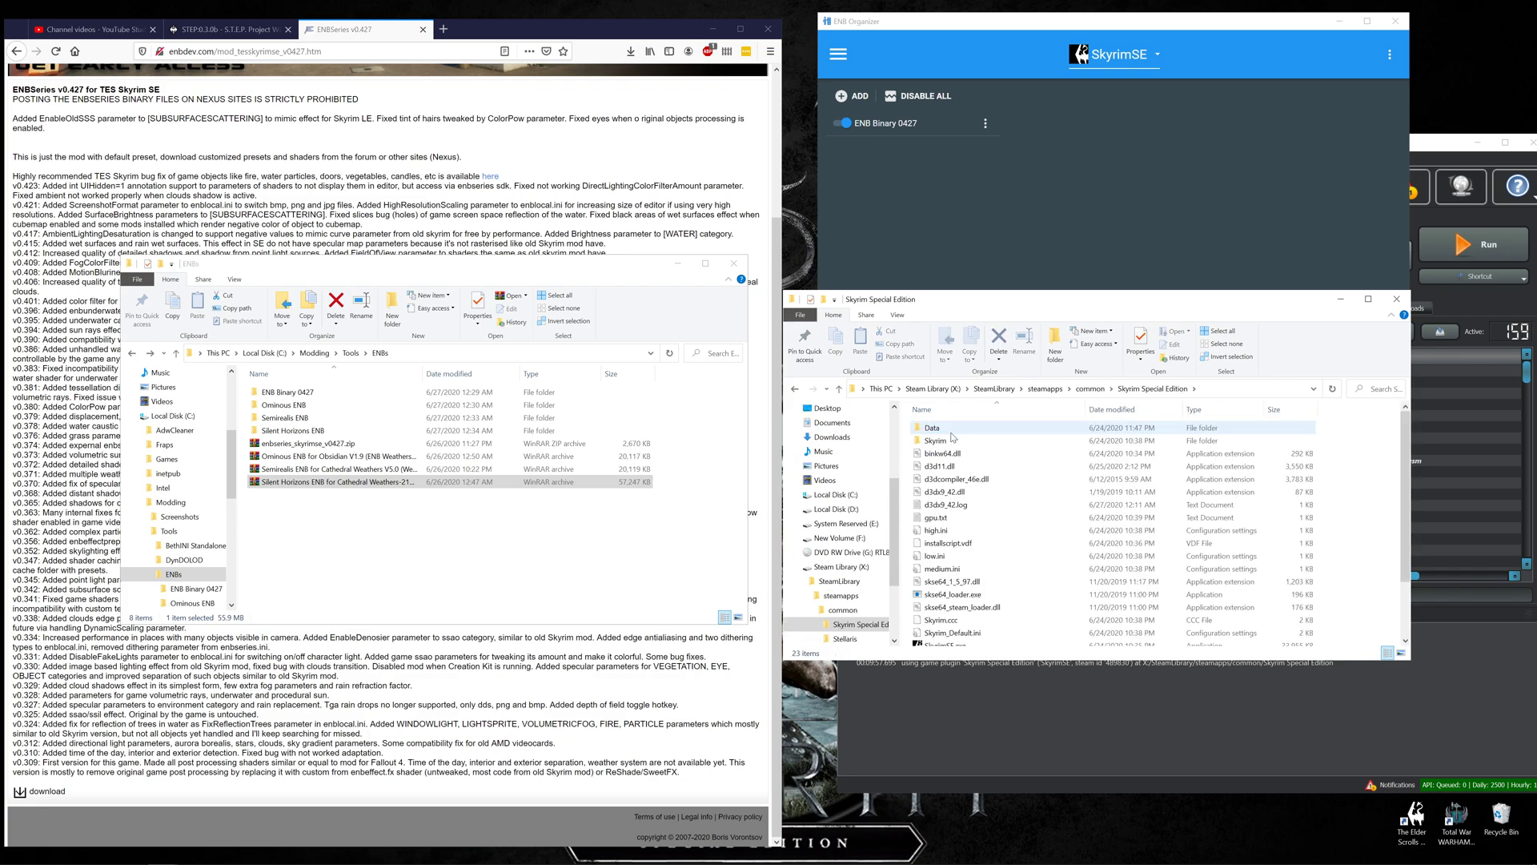
Disable and re-enable ENB Binary 0427, checking the files in the Skyrim Special Edition folder after each change
{"action": "left_click", "coordinate": [949, 478]}
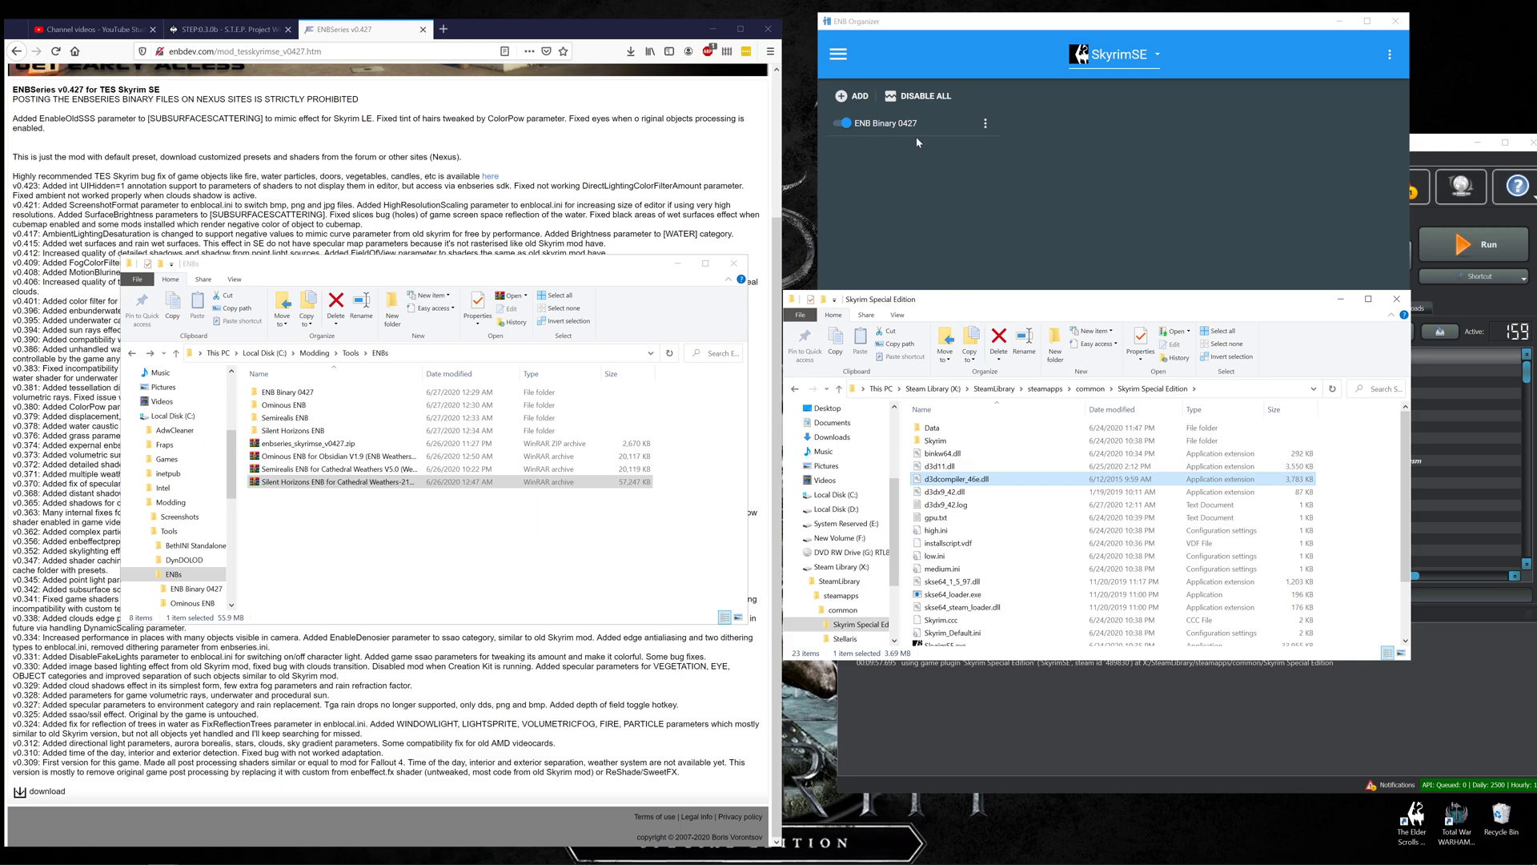
{"action": "left_click", "coordinate": [843, 123]}
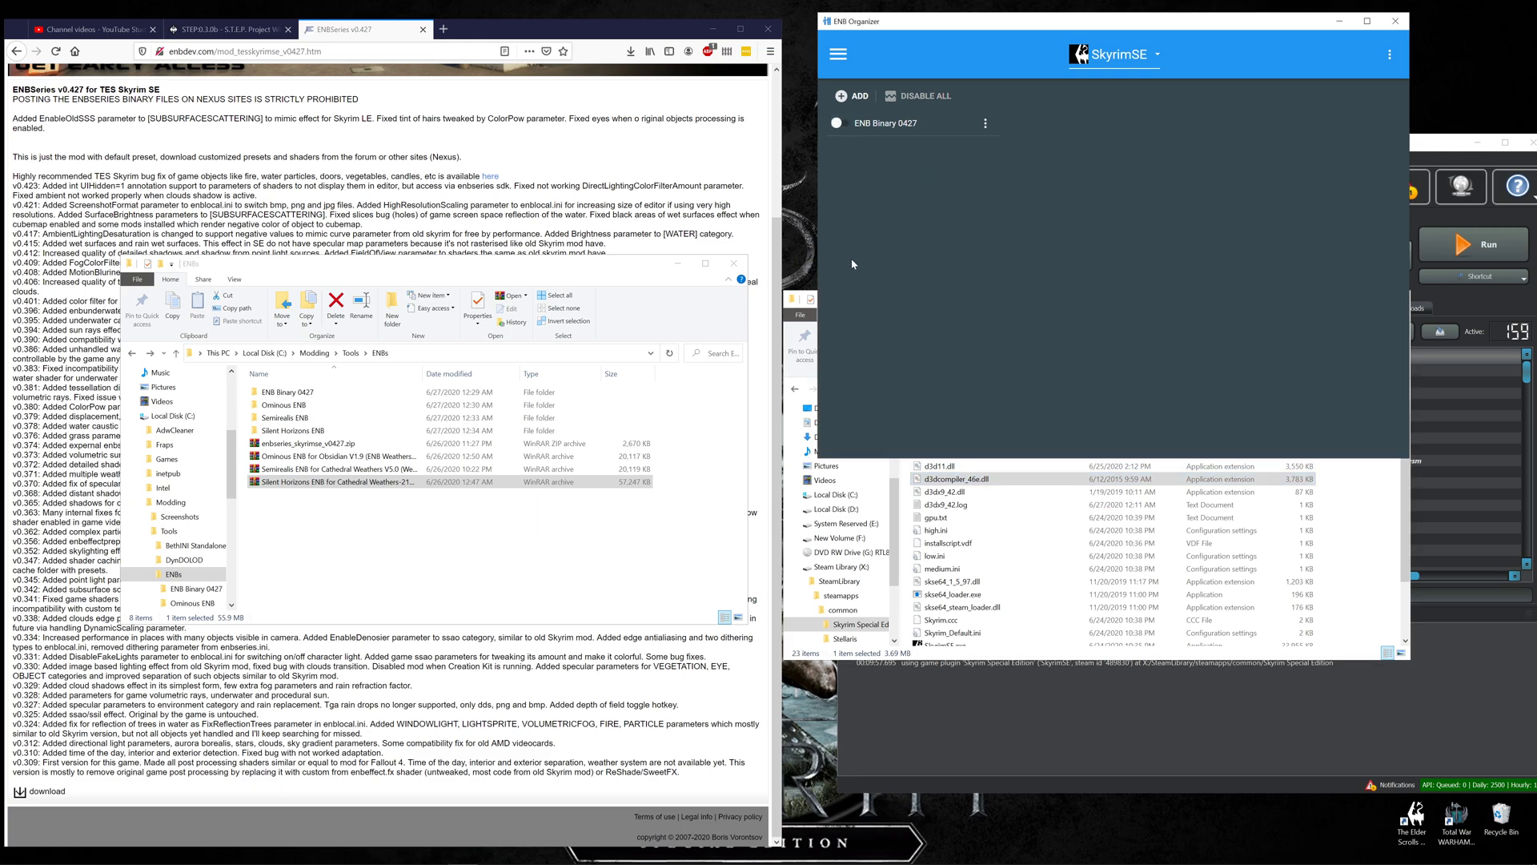
{"action": "left_click", "coordinate": [964, 531]}
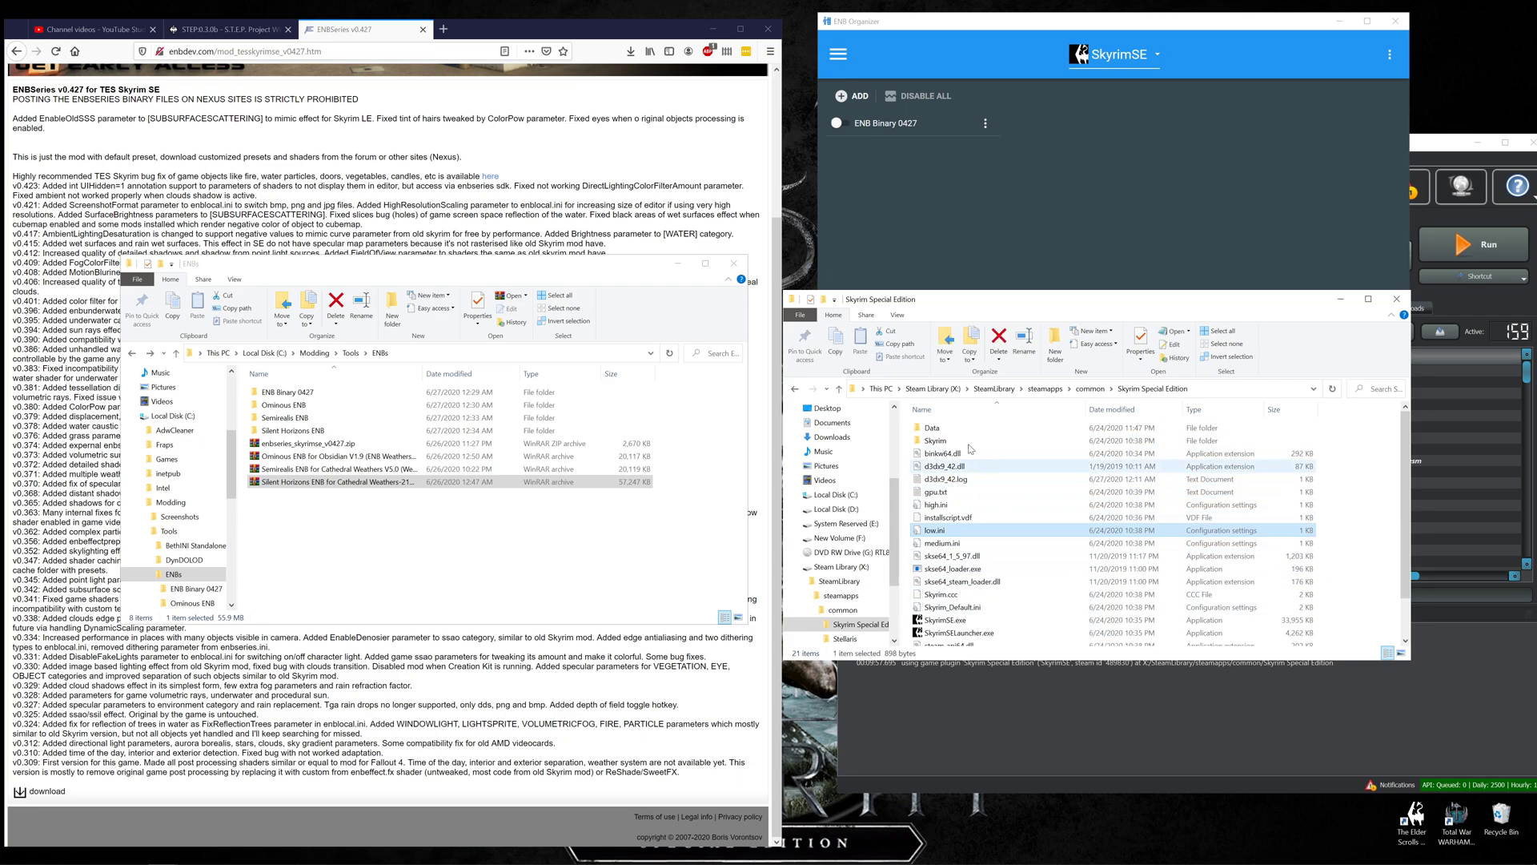
{"action": "left_click", "coordinate": [838, 123]}
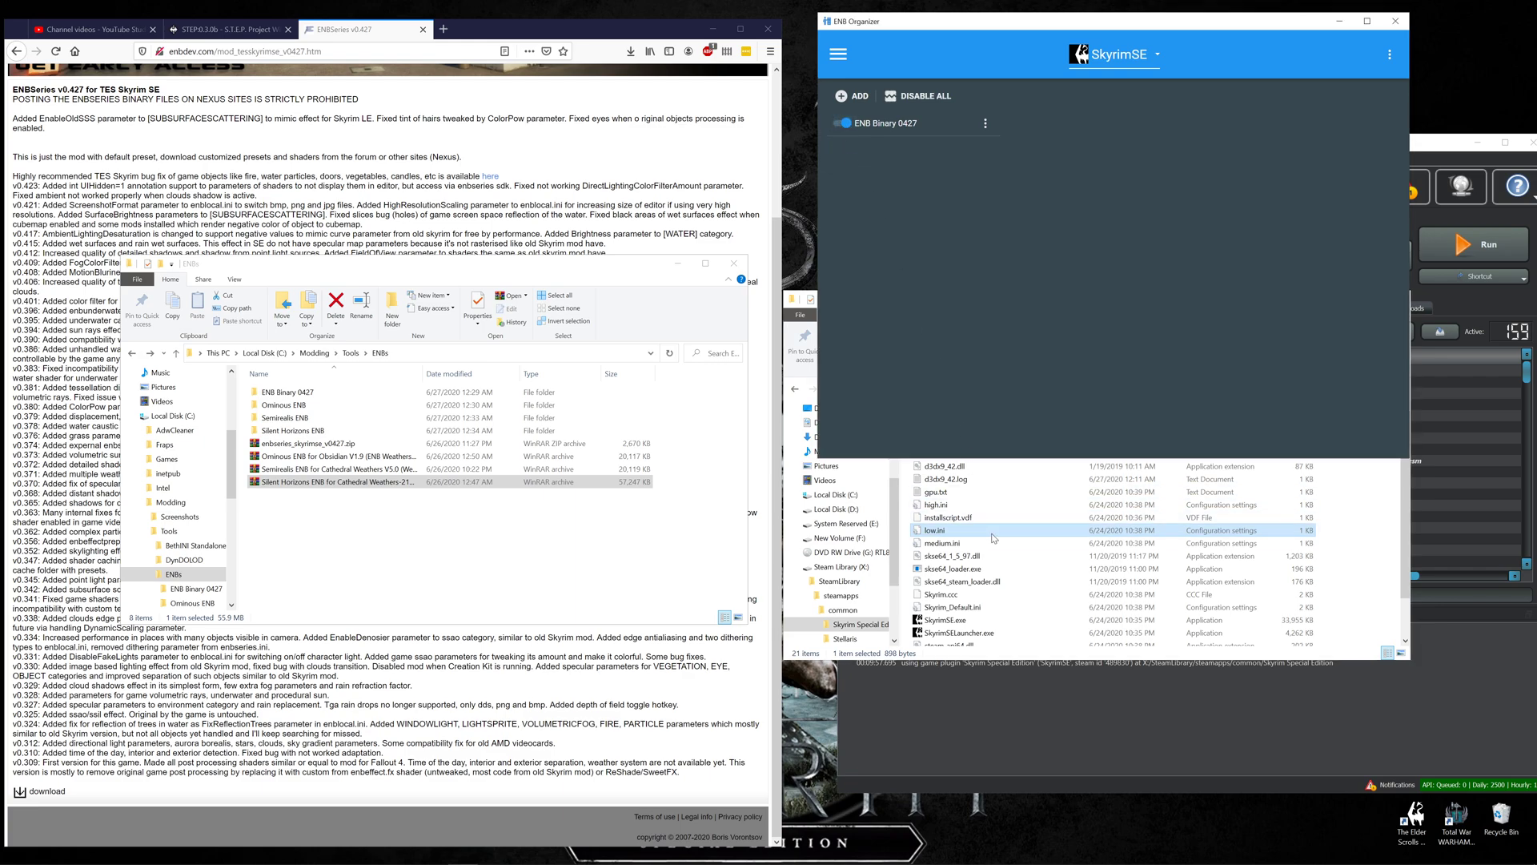
{"action": "scroll", "coordinate": [992, 529], "scroll_direction": "up", "scroll_amount": 1}
{"action": "left_click", "coordinate": [953, 517]}
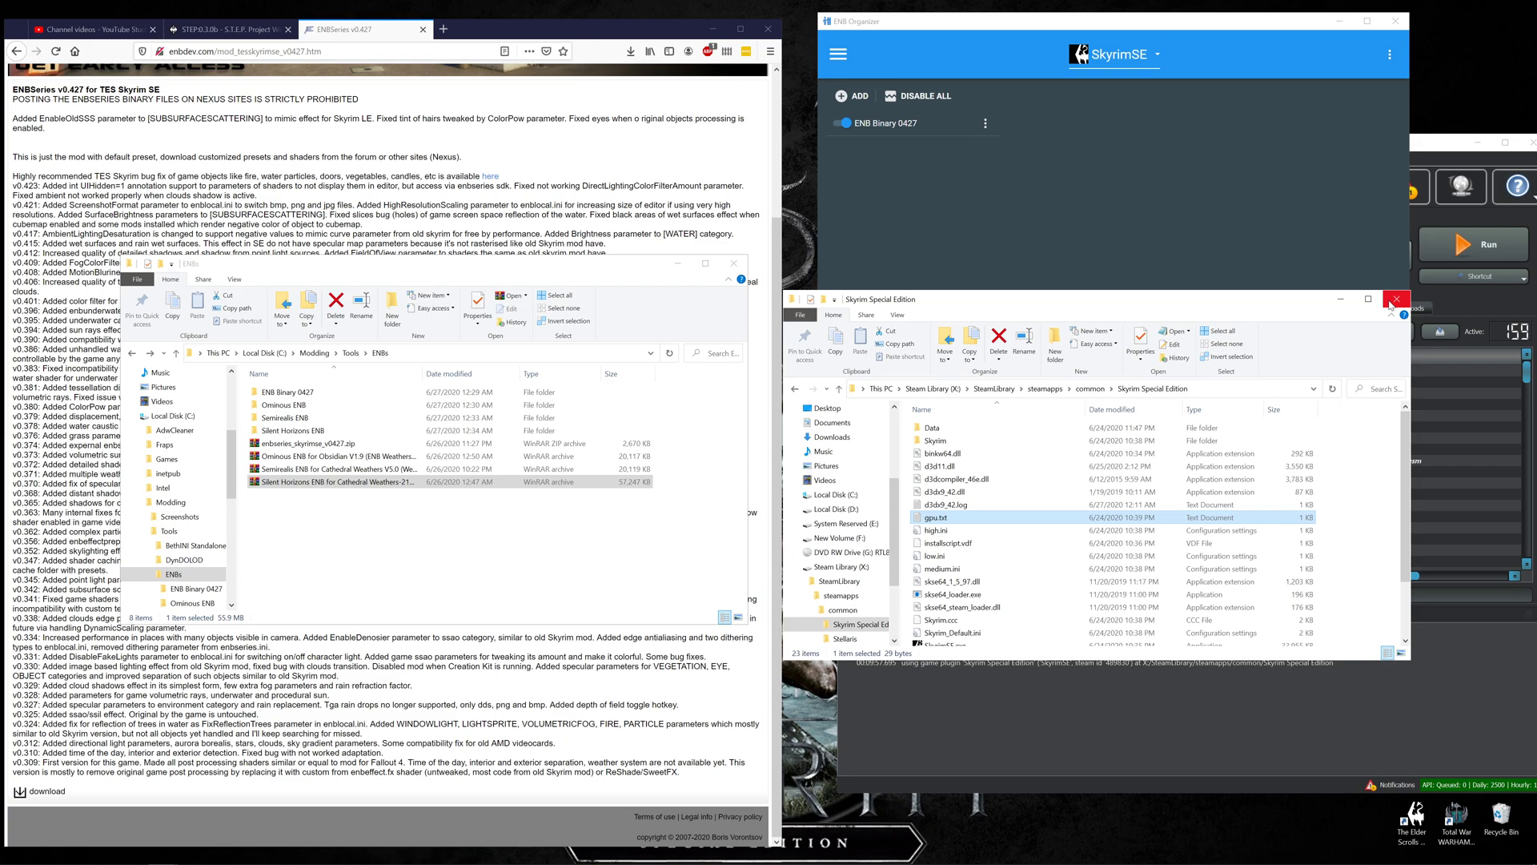
Move the game folder window clear of ENB Organizer, go to the Presets page and start adding a SkyrimSE preset from a source folder
{"action": "left_click_drag", "start_coordinate": [1297, 304], "coordinate": [532, 447]}
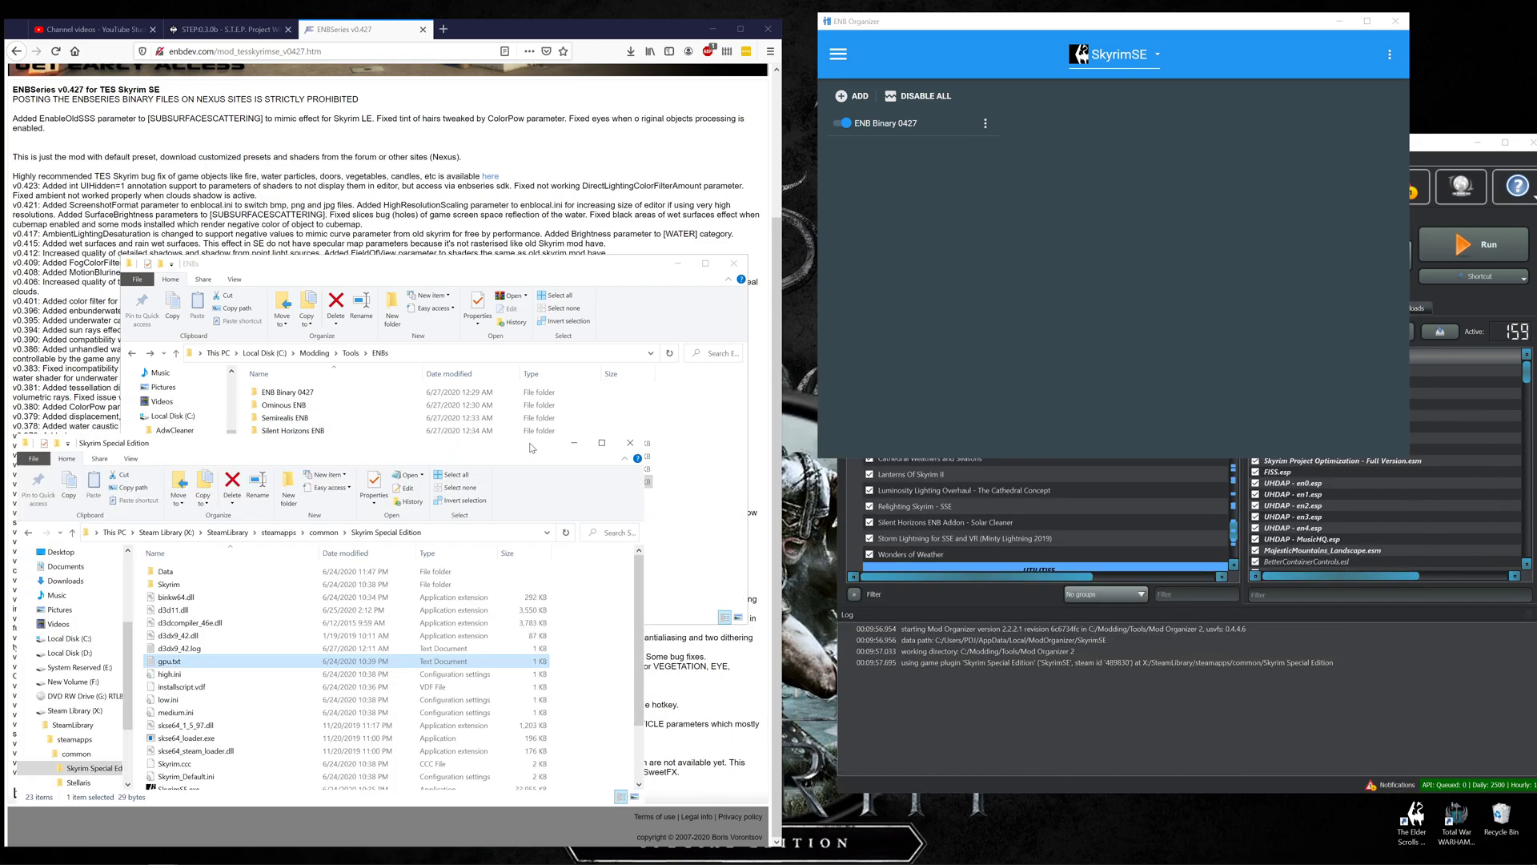
{"action": "left_click", "coordinate": [839, 57]}
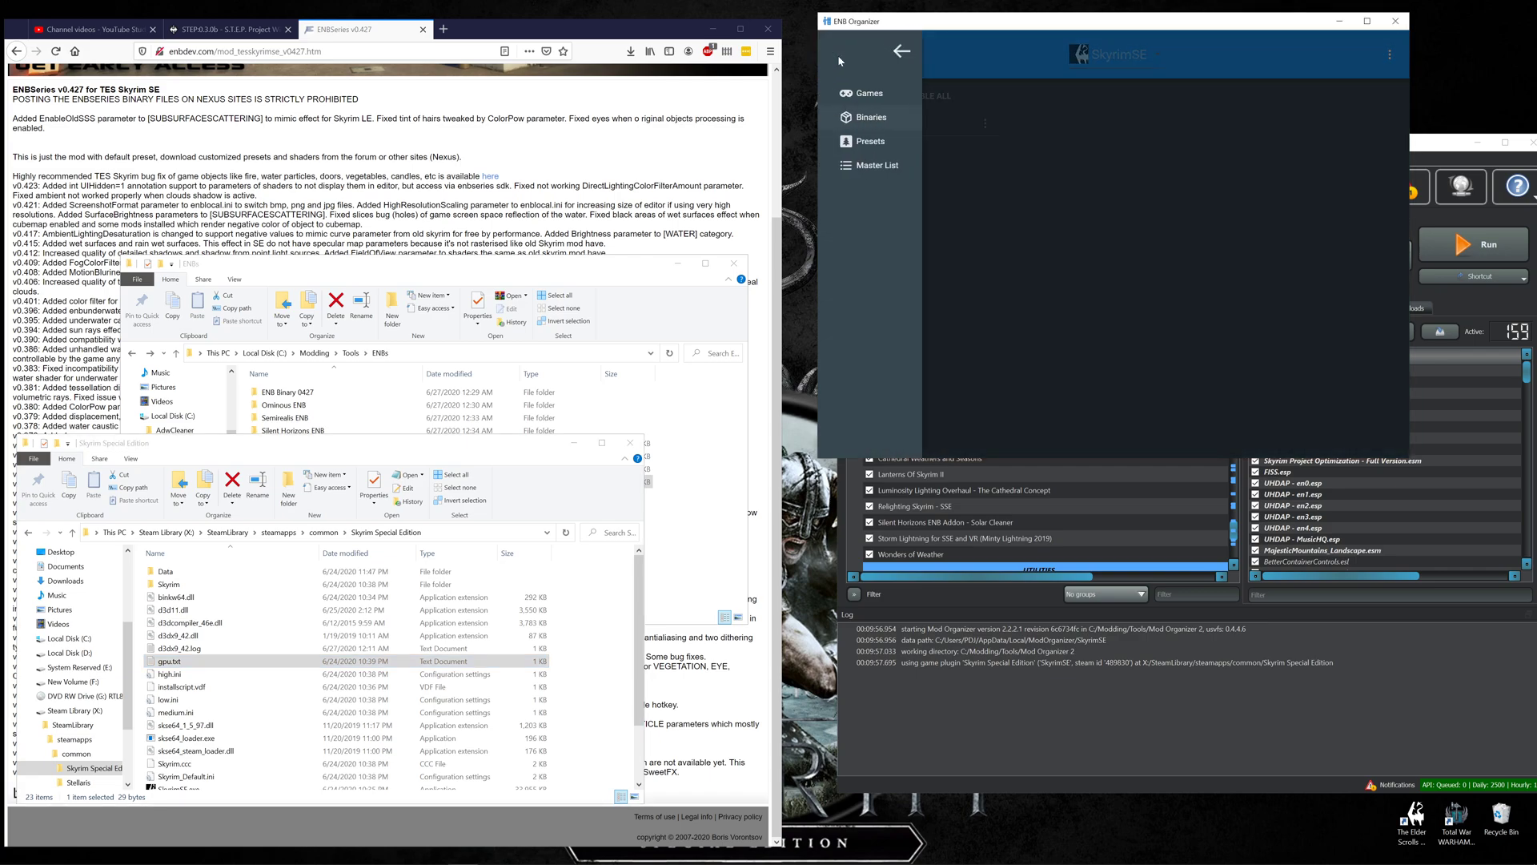
{"action": "left_click", "coordinate": [872, 143]}
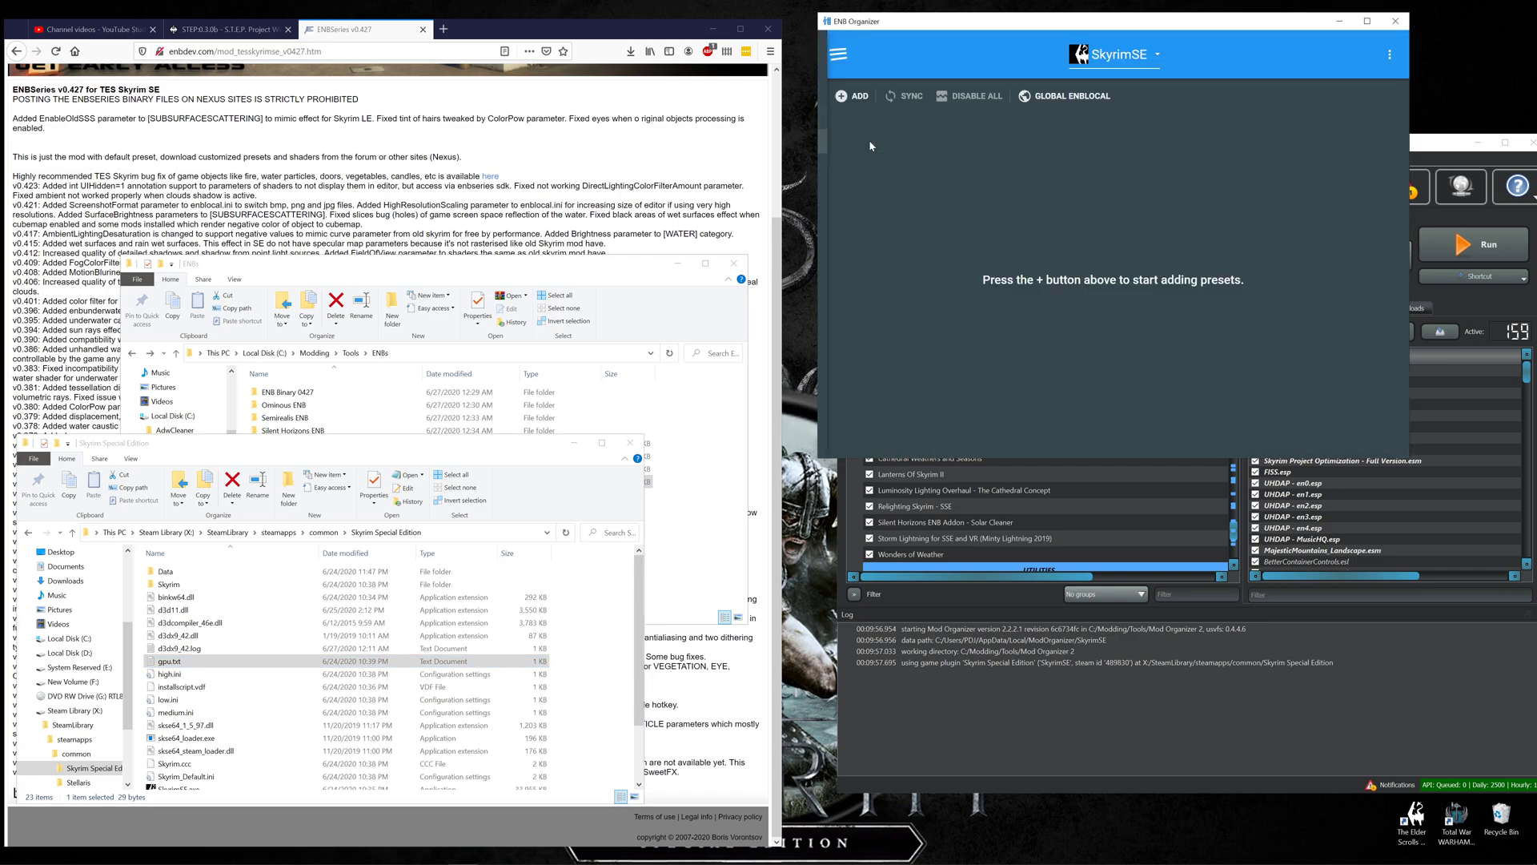
{"action": "left_click", "coordinate": [840, 97]}
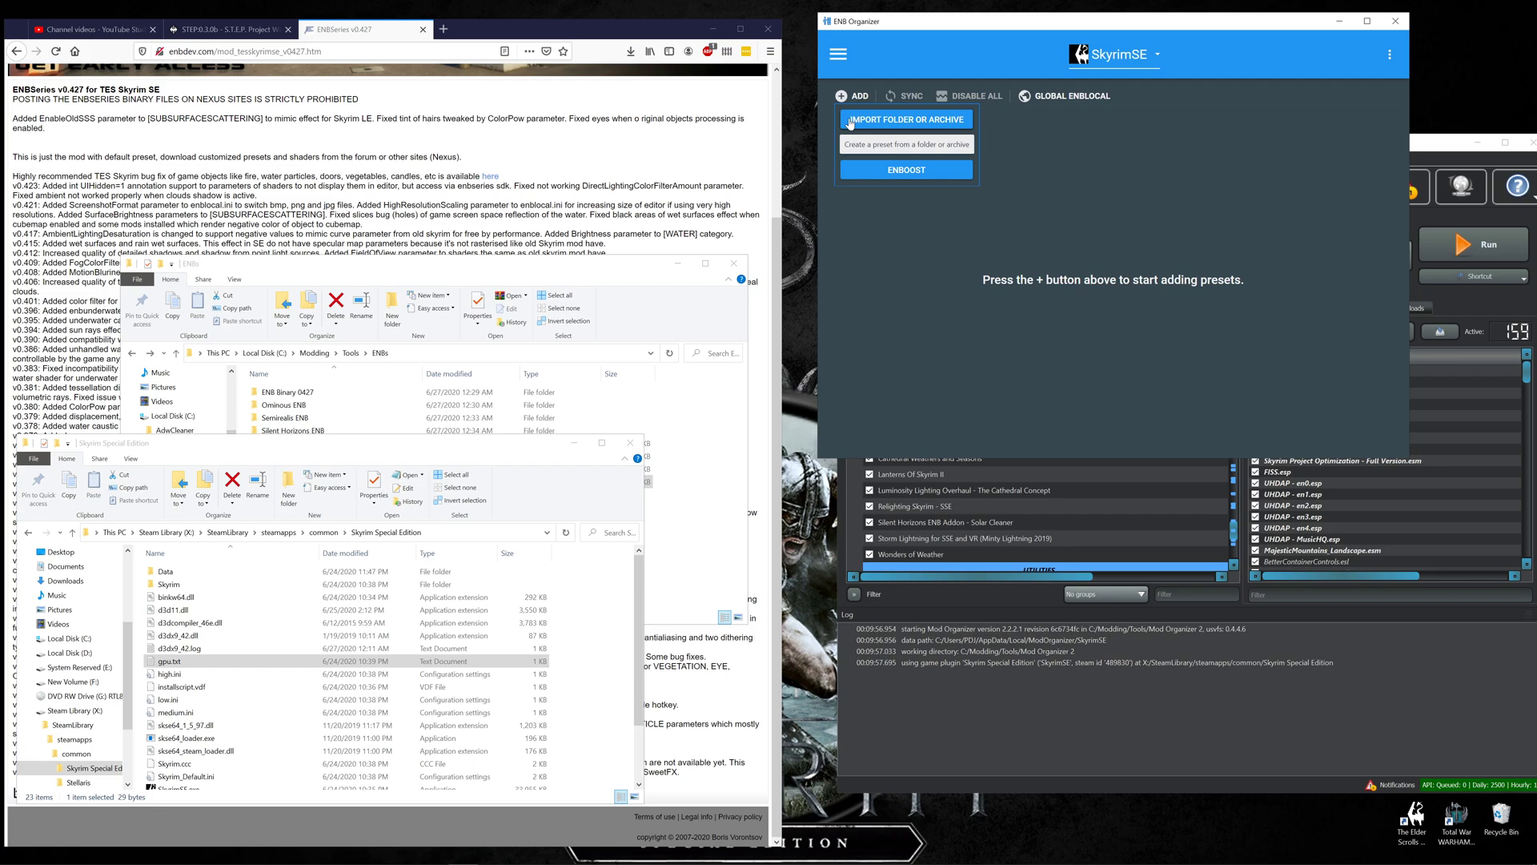
{"action": "left_click", "coordinate": [850, 124]}
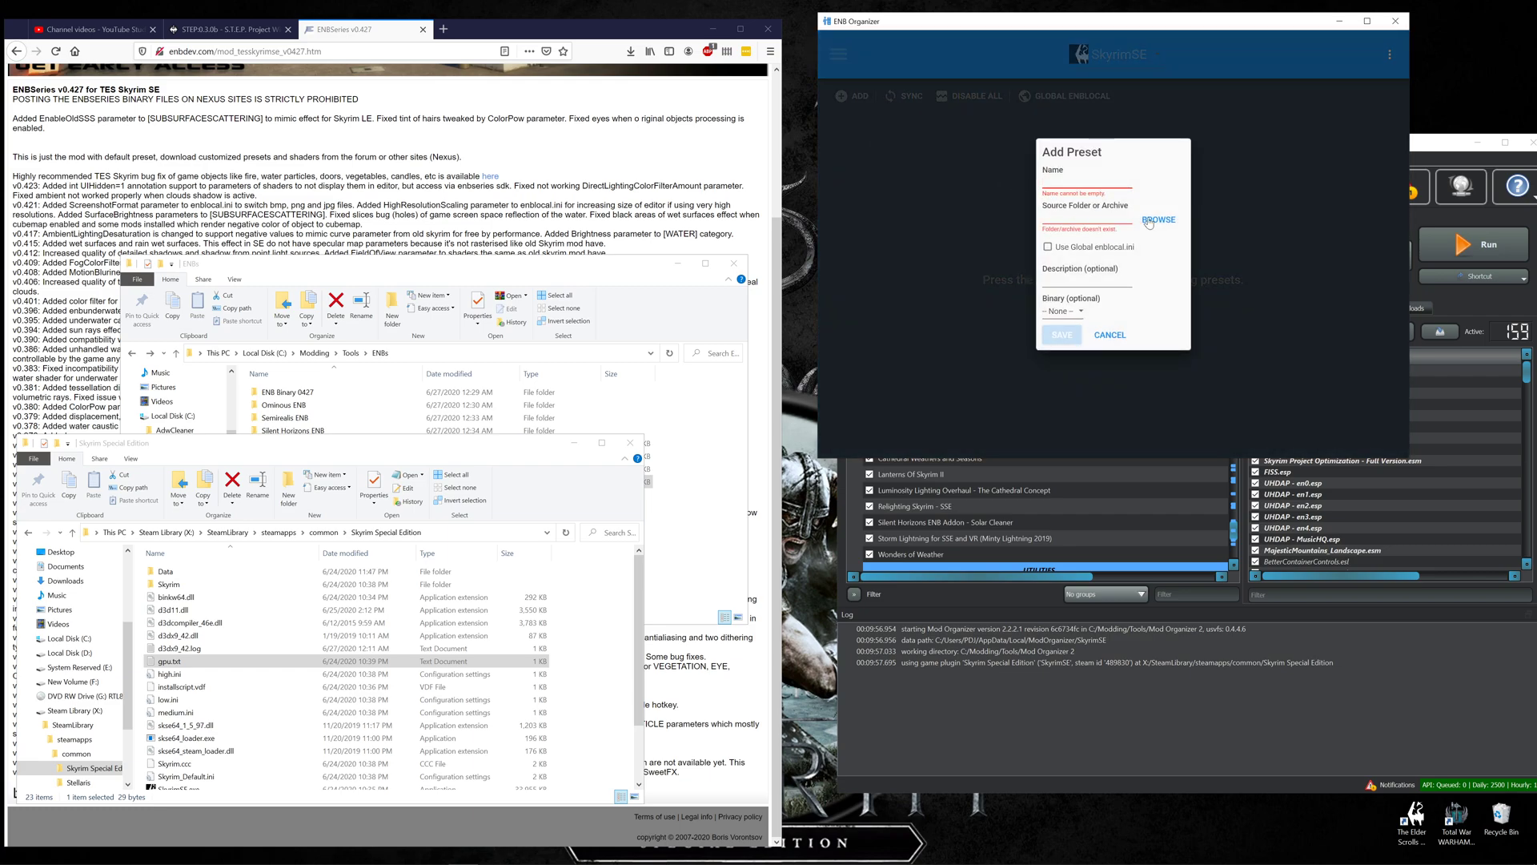
{"action": "left_click", "coordinate": [1160, 221]}
{"action": "left_click", "coordinate": [1174, 247]}
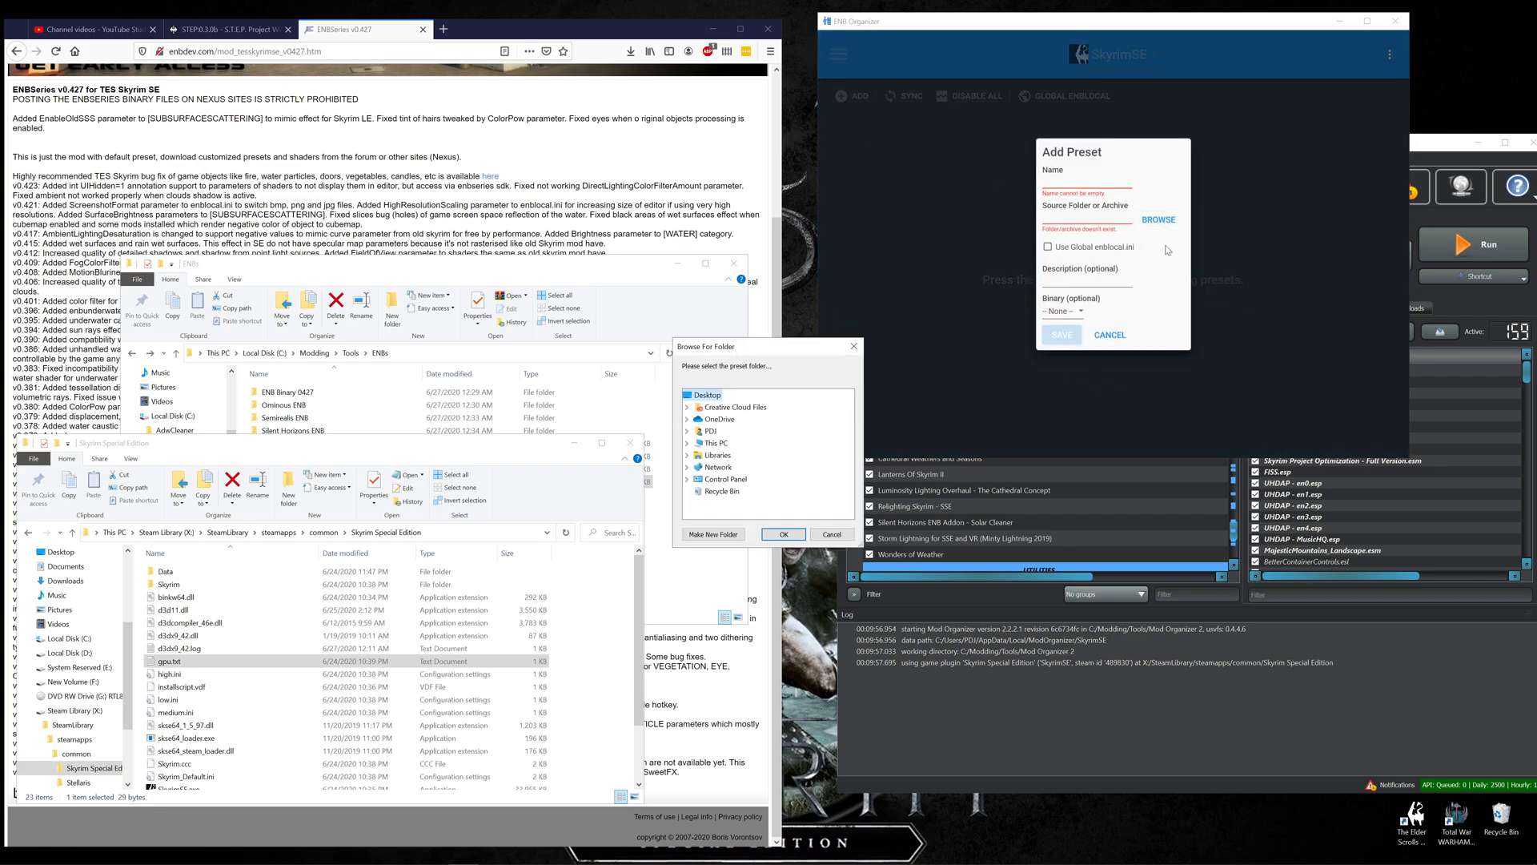
Choose C:\Modding\Tools\ENBs\Ominous ENB as the new preset's source folder
{"action": "left_click", "coordinate": [723, 447]}
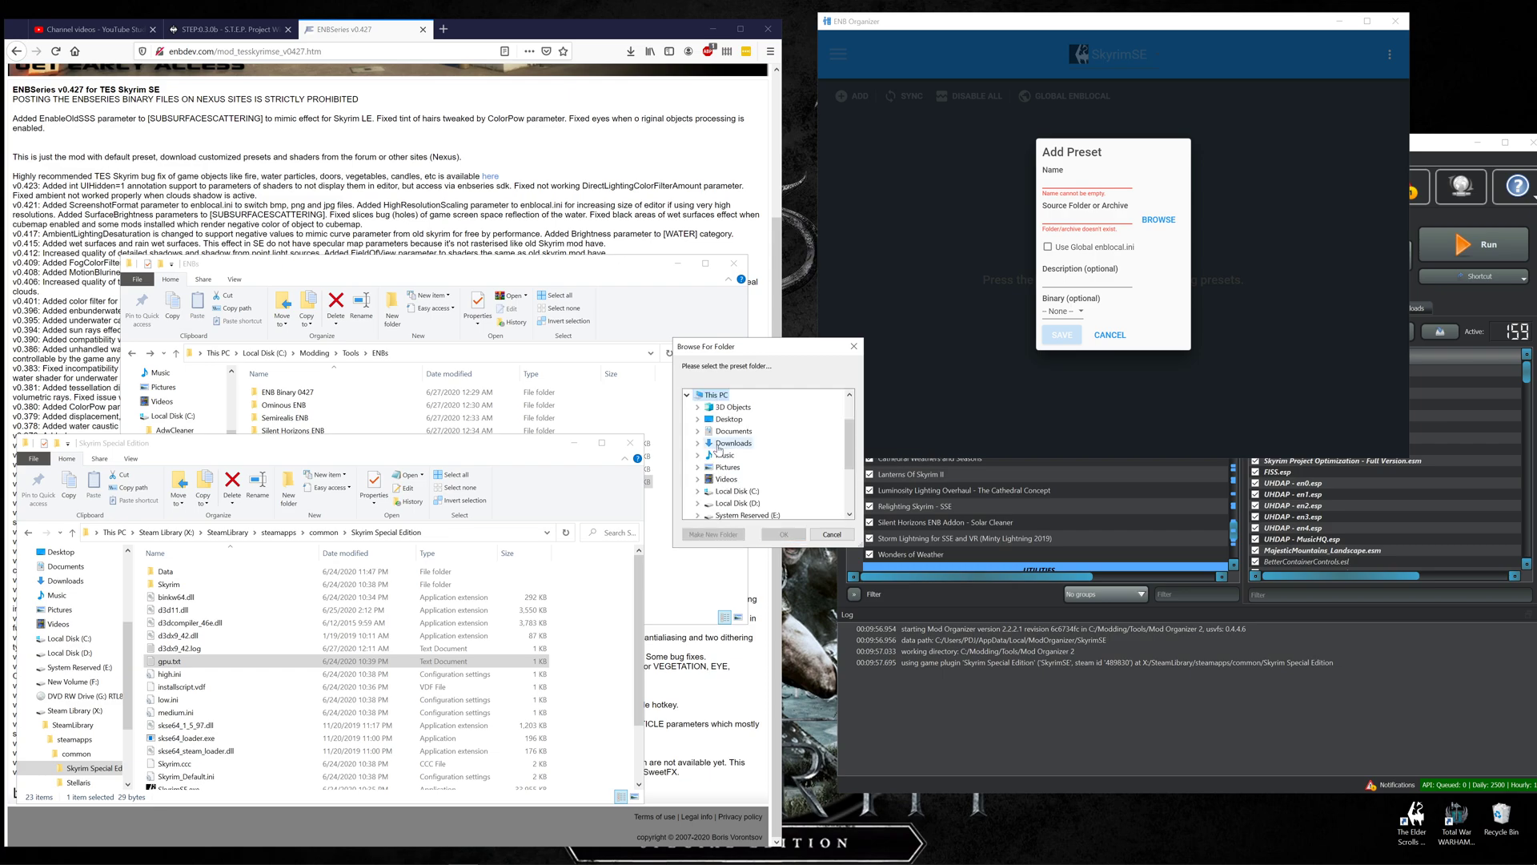
{"action": "double_click", "coordinate": [730, 491]}
{"action": "double_click", "coordinate": [741, 466]}
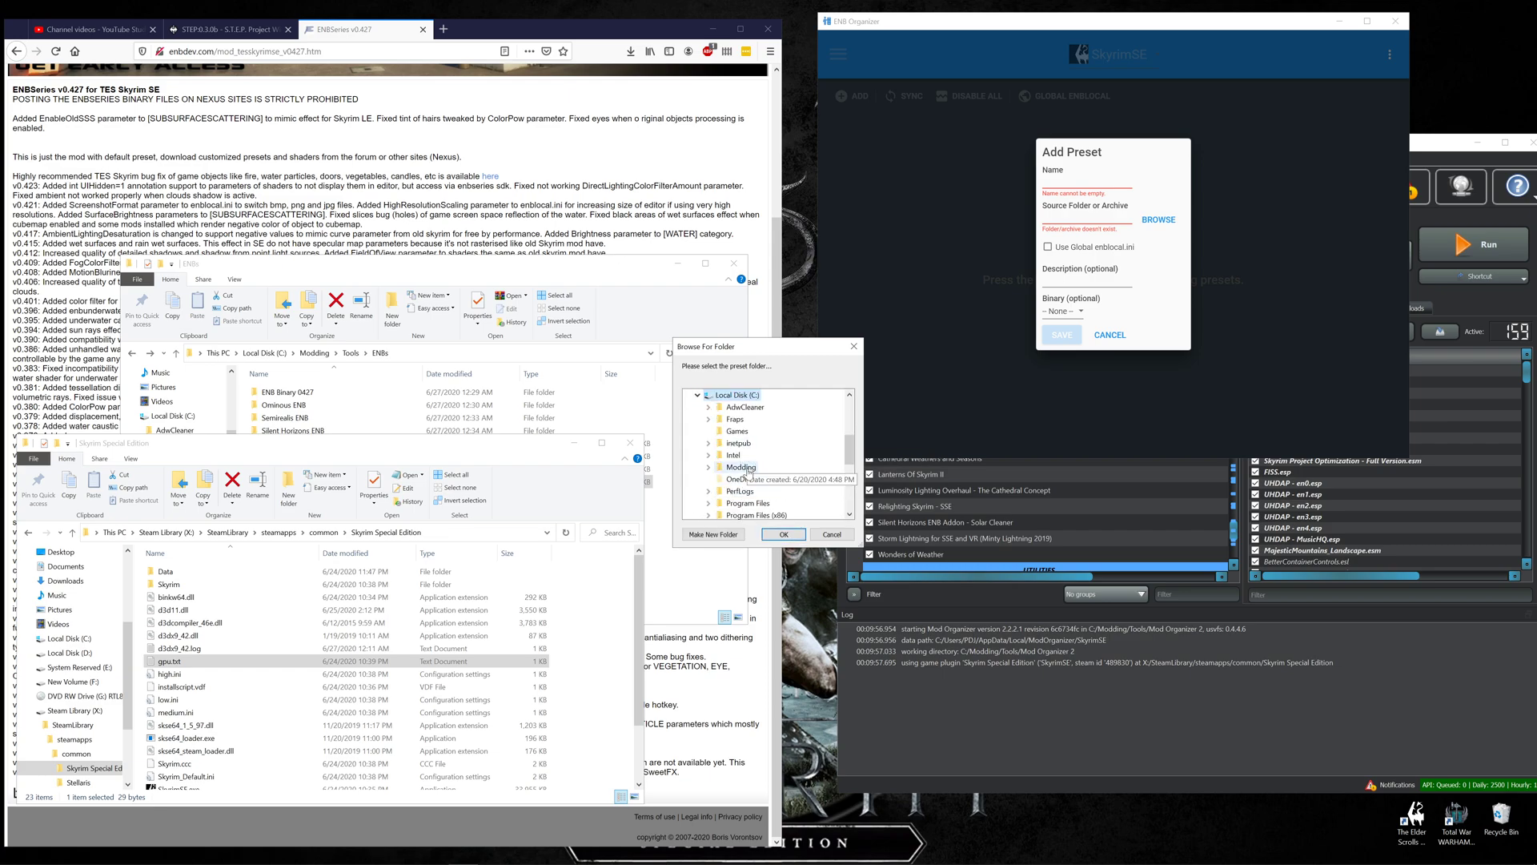
{"action": "double_click", "coordinate": [748, 492]}
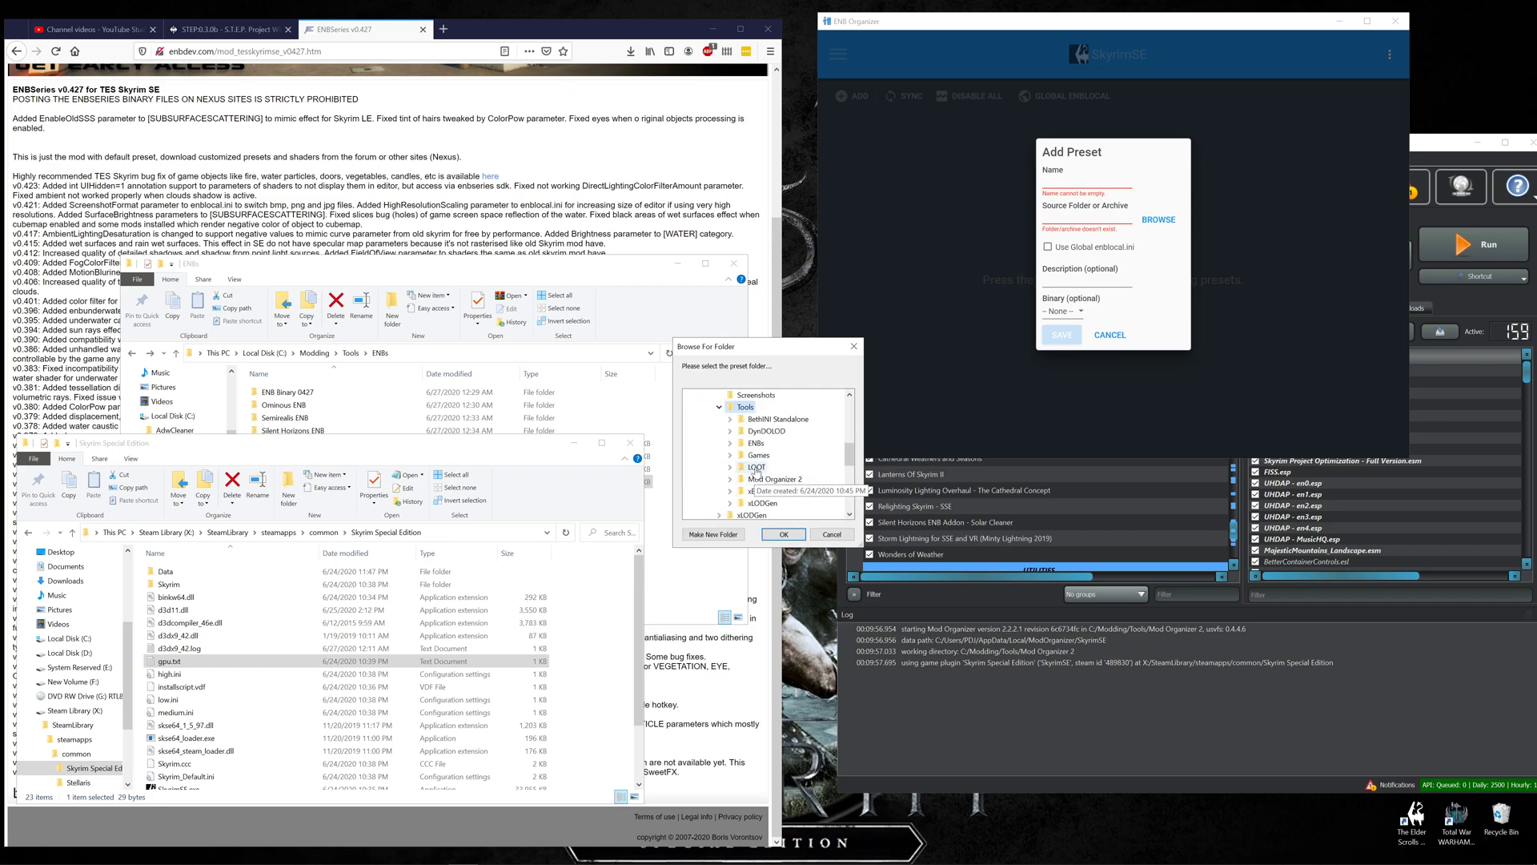
{"action": "double_click", "coordinate": [756, 442]}
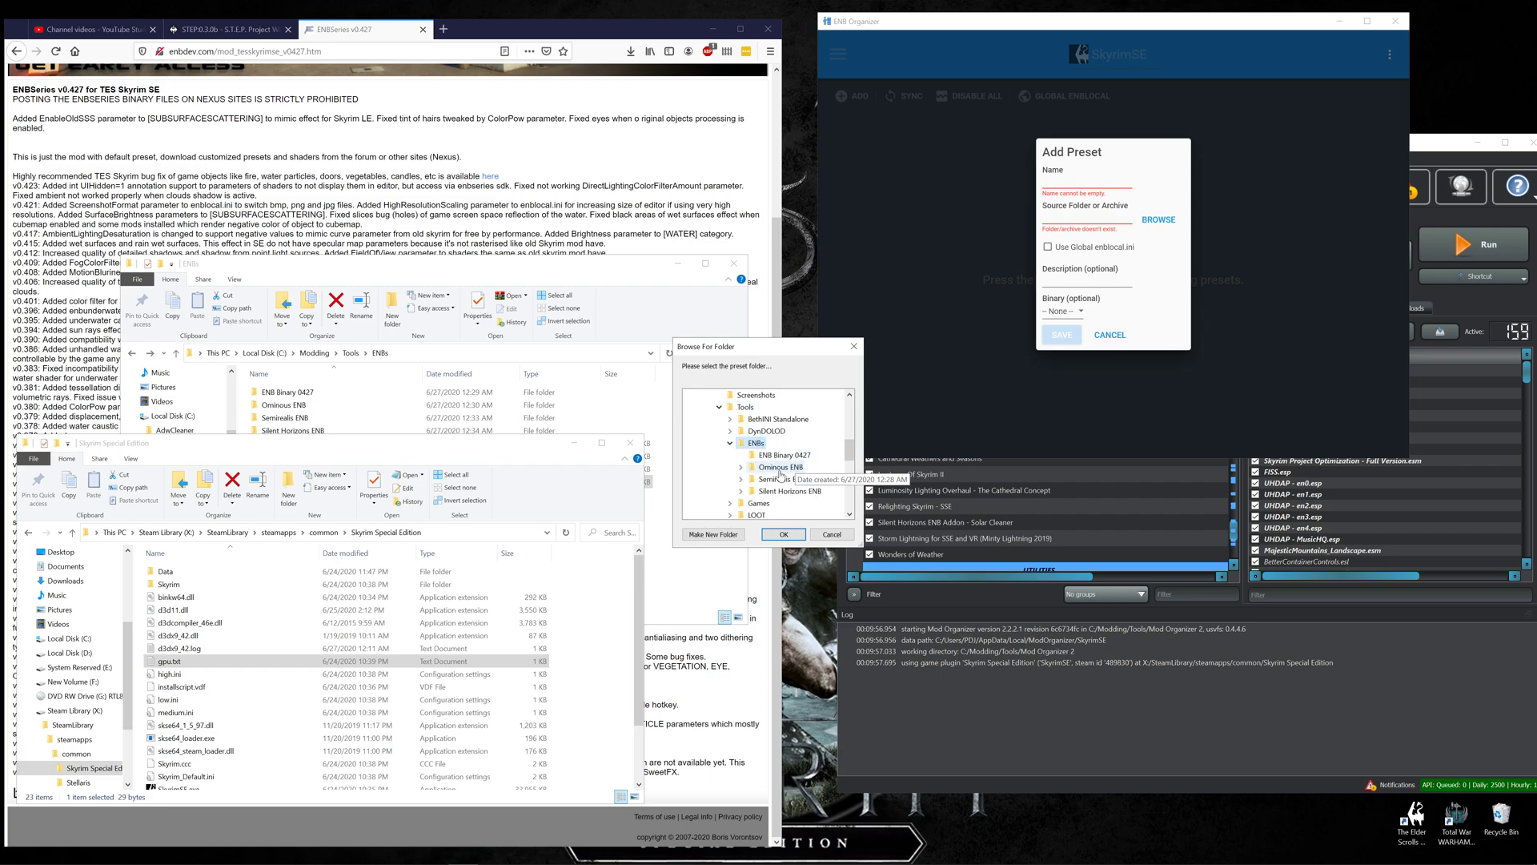
{"action": "double_click", "coordinate": [777, 467]}
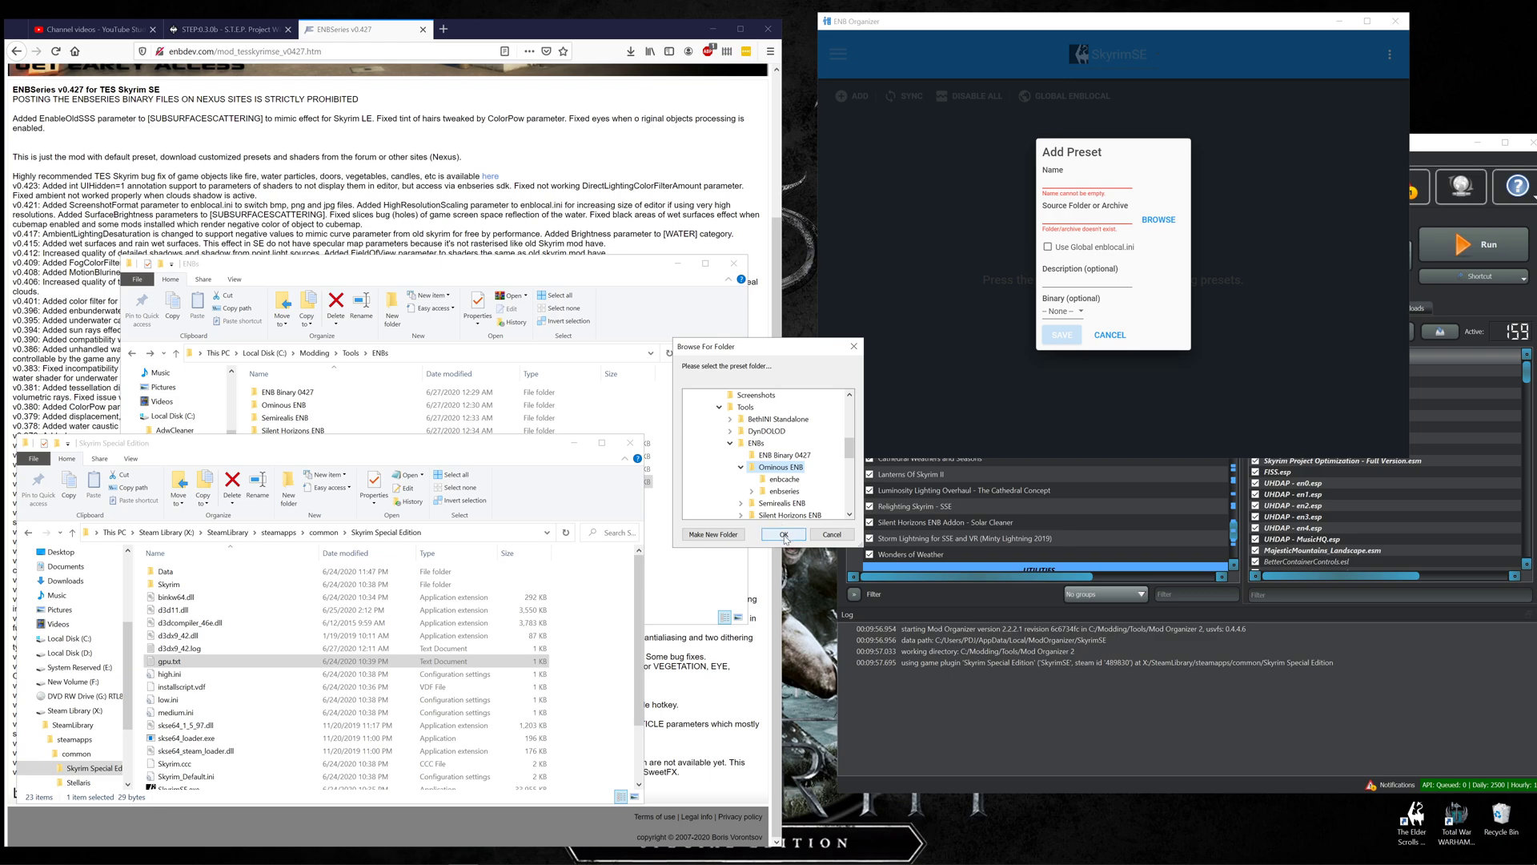
{"action": "left_click", "coordinate": [784, 535]}
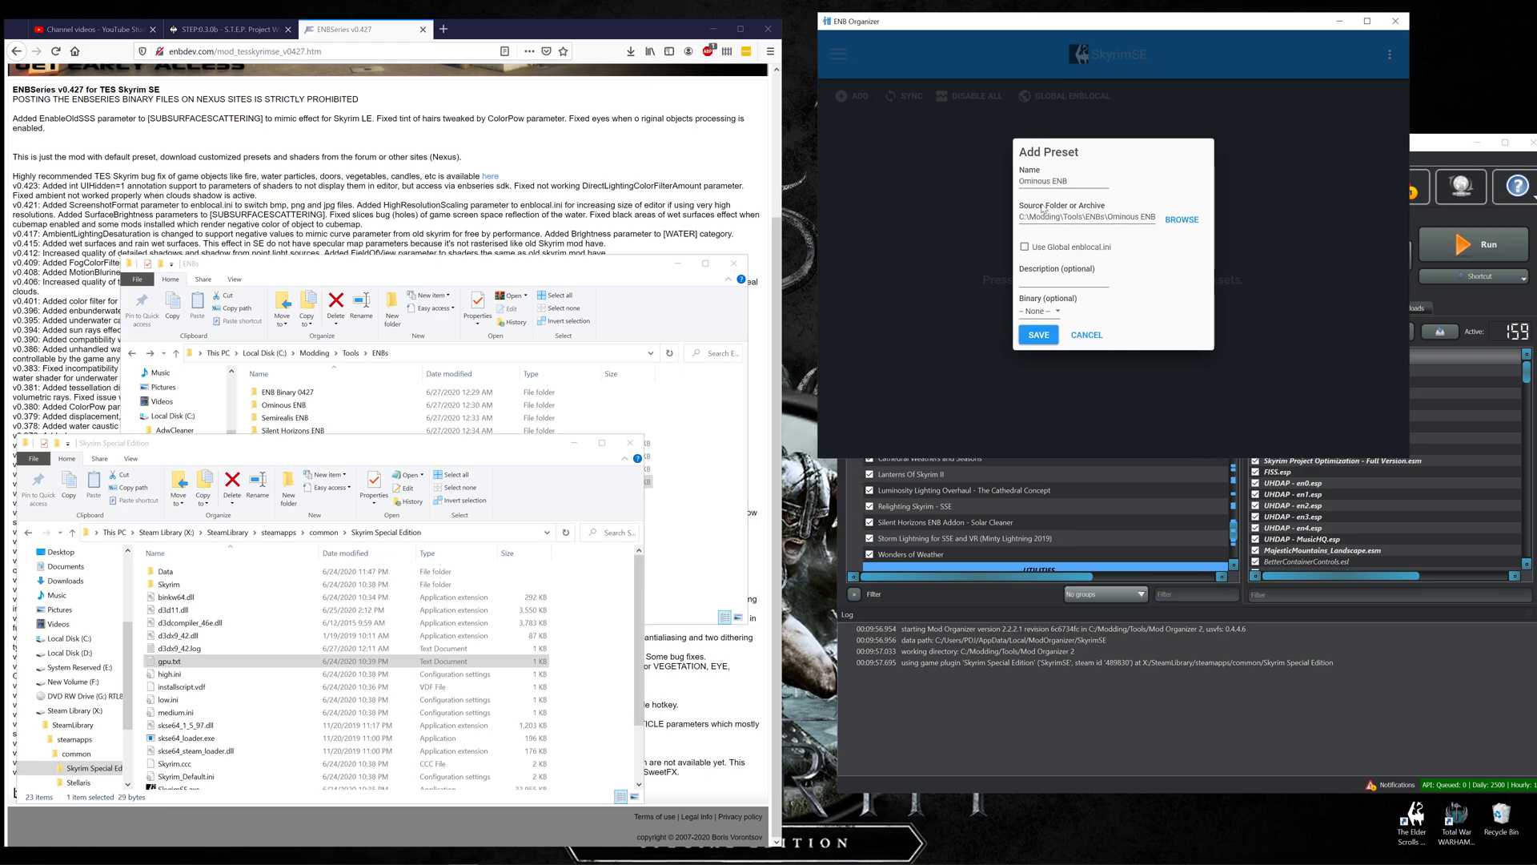
Turn on Use Global enblocal.ini for the Ominous ENB preset, assign ENB Binary 0427 and save the preset
{"action": "left_click", "coordinate": [1026, 247]}
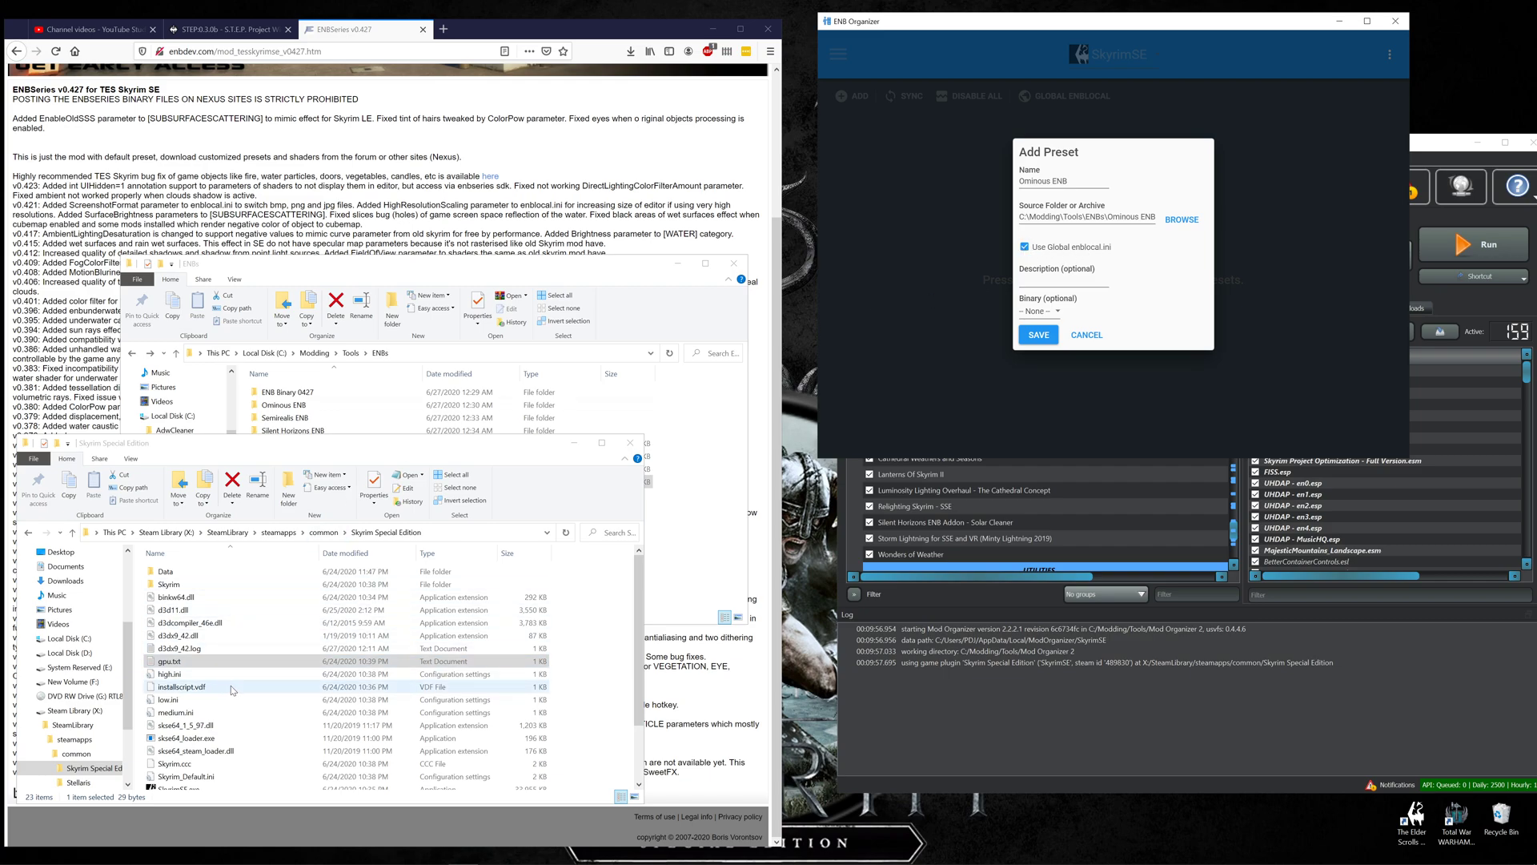
{"action": "left_click", "coordinate": [1050, 277]}
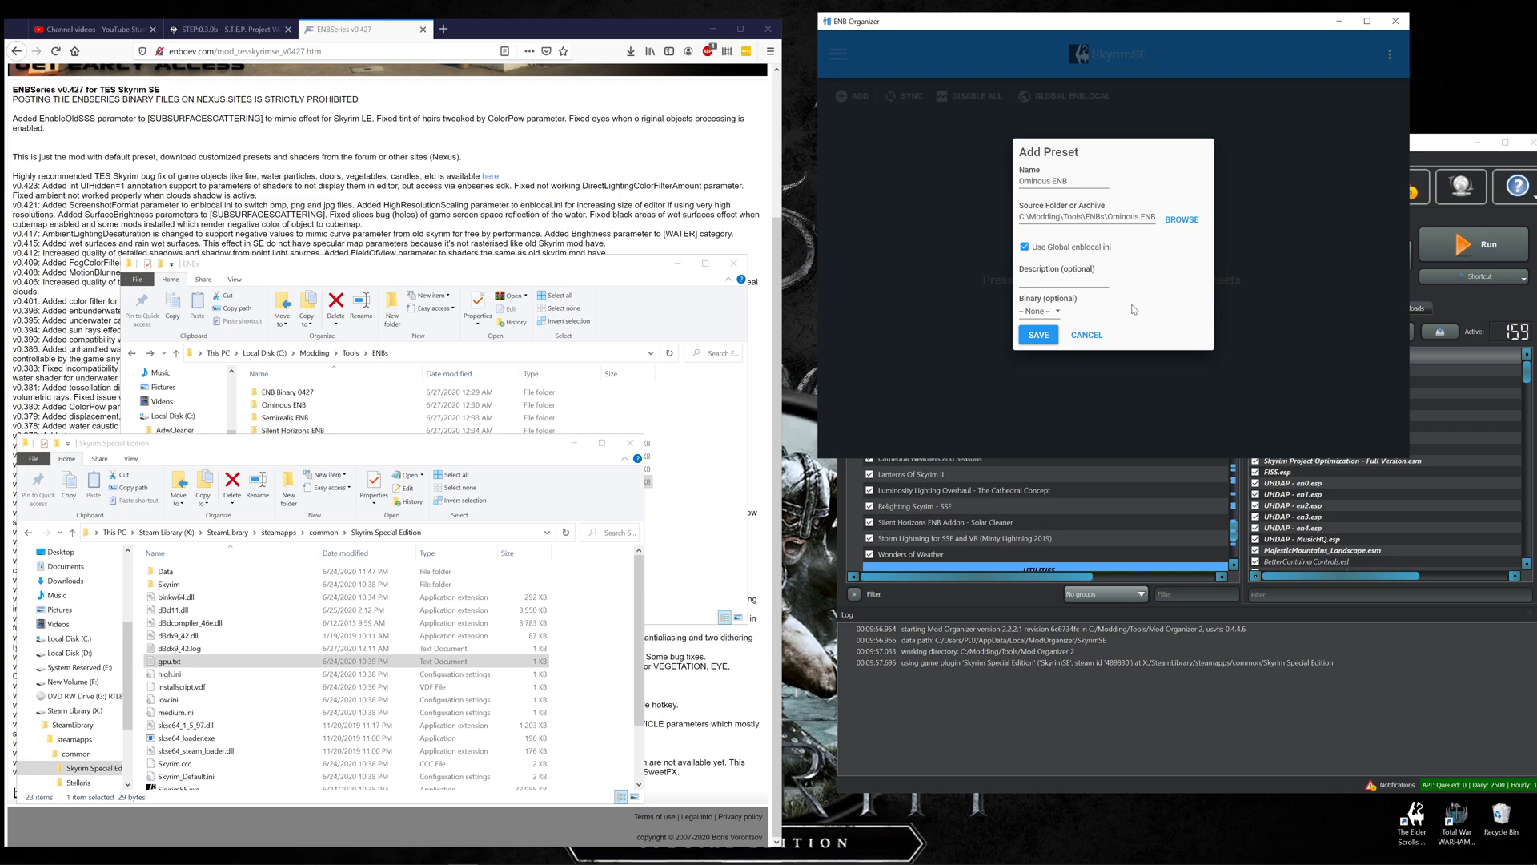
{"action": "left_click", "coordinate": [1056, 313]}
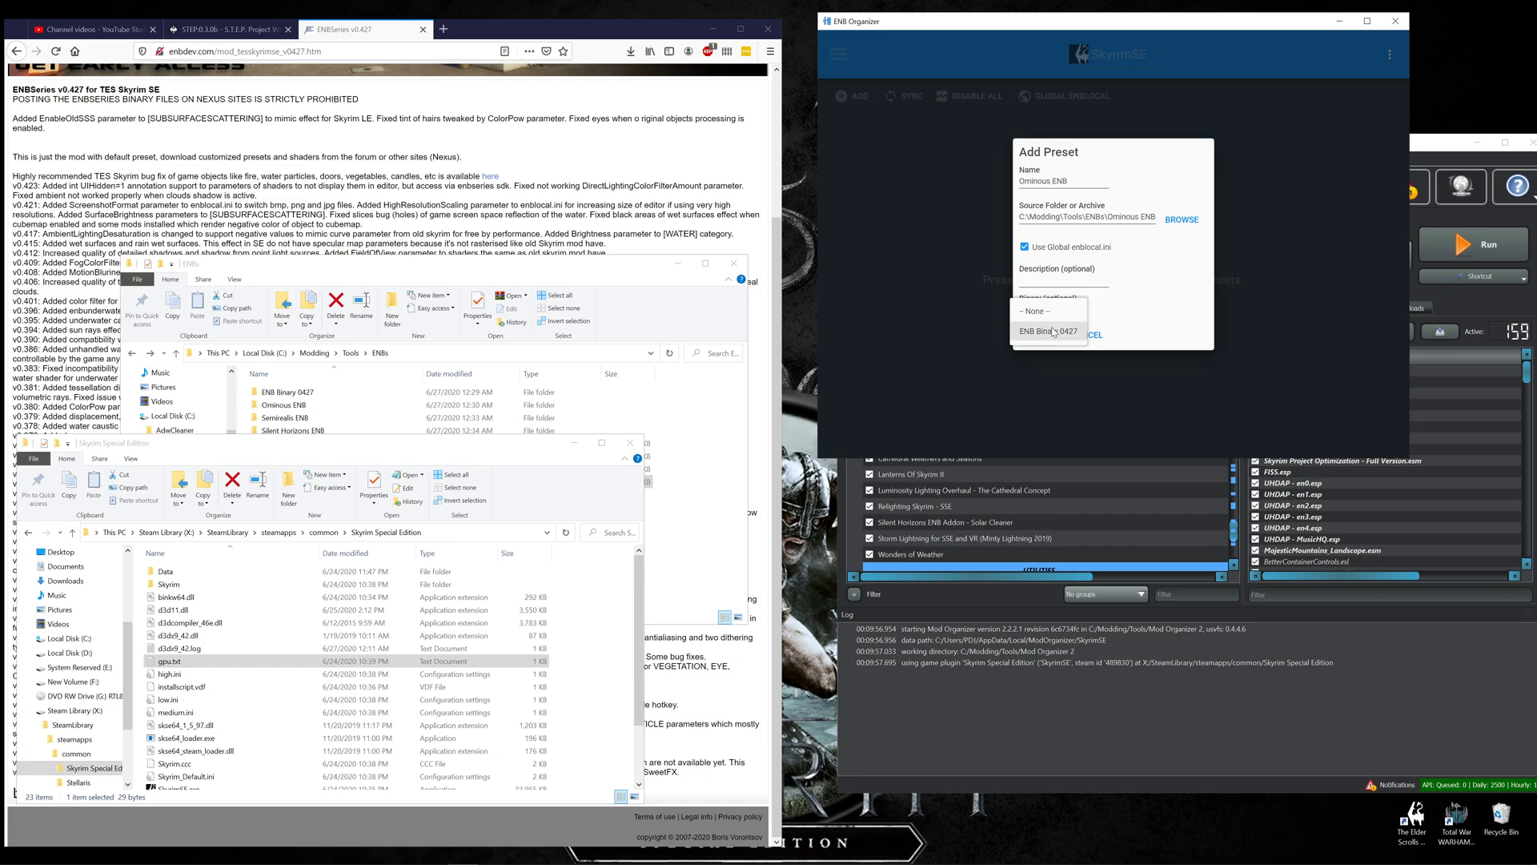
{"action": "left_click", "coordinate": [1053, 333]}
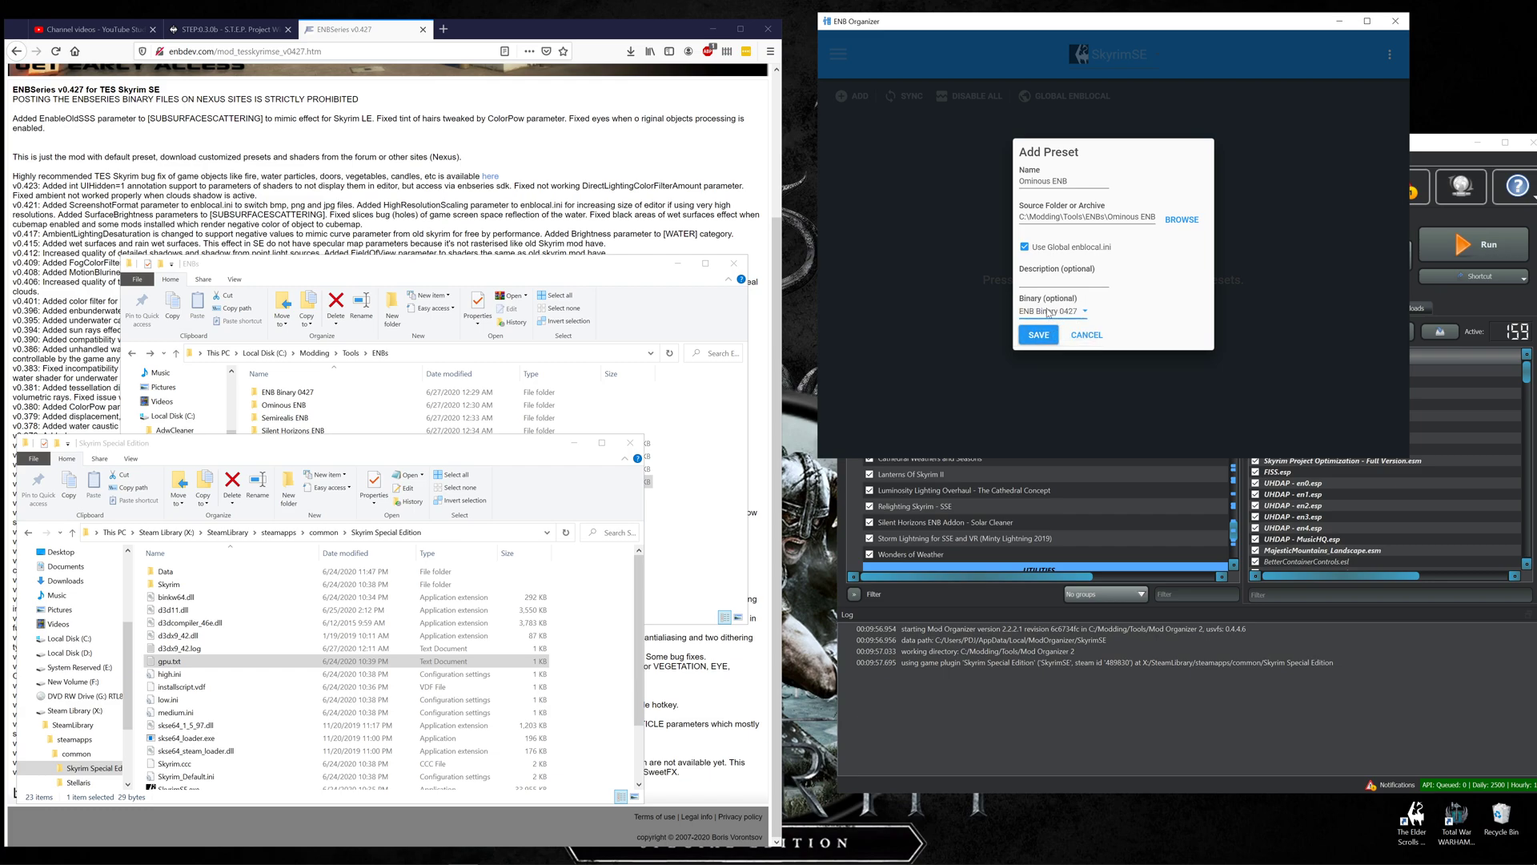
{"action": "left_click", "coordinate": [1035, 335]}
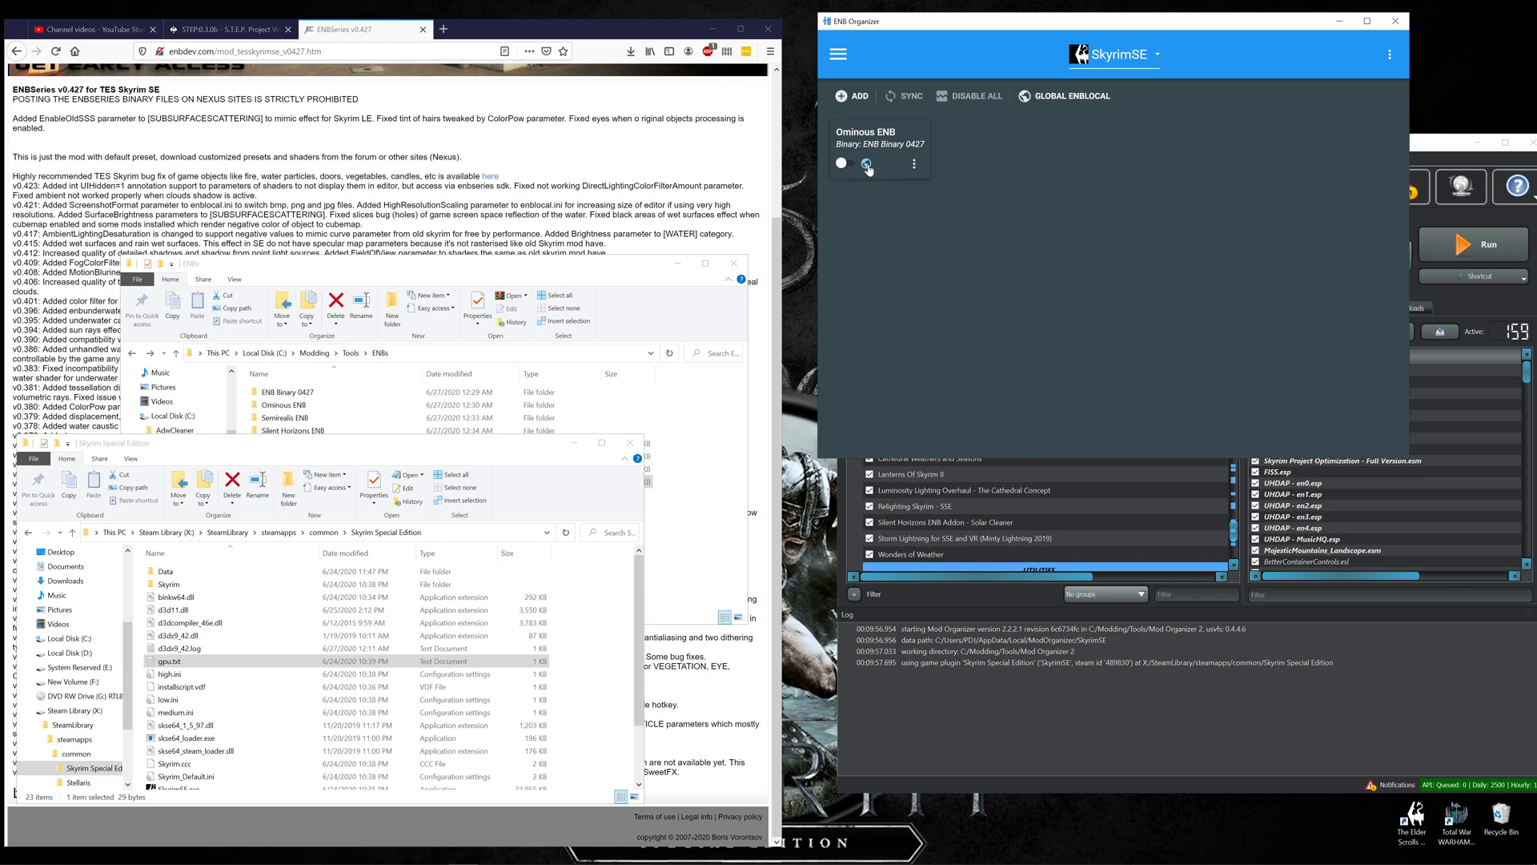
View the Global ENBLocal generator settings and close them without saving
{"action": "left_click", "coordinate": [1025, 96]}
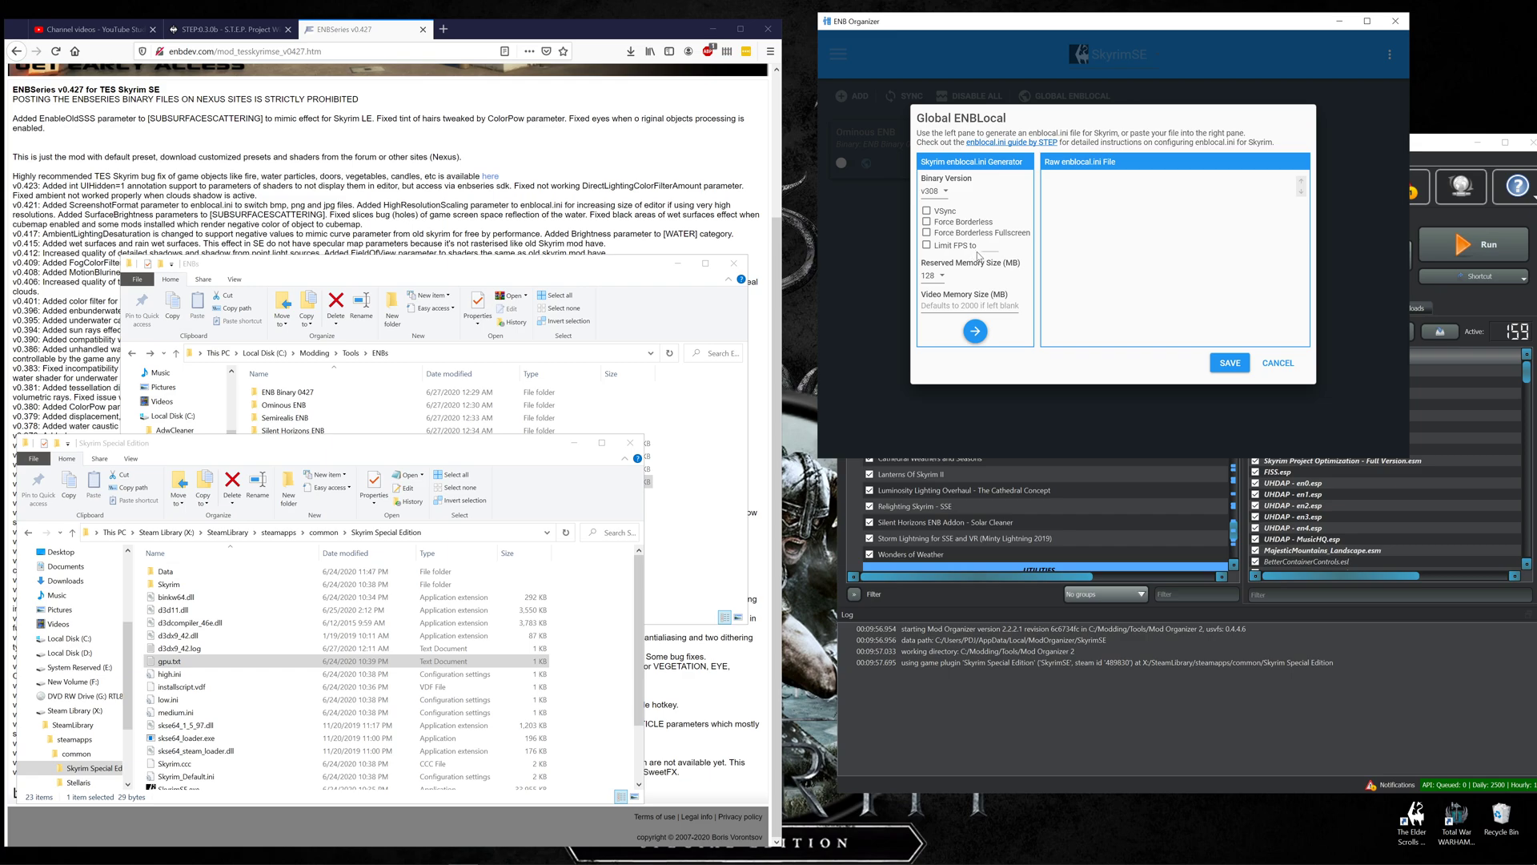
{"action": "left_click", "coordinate": [1278, 364]}
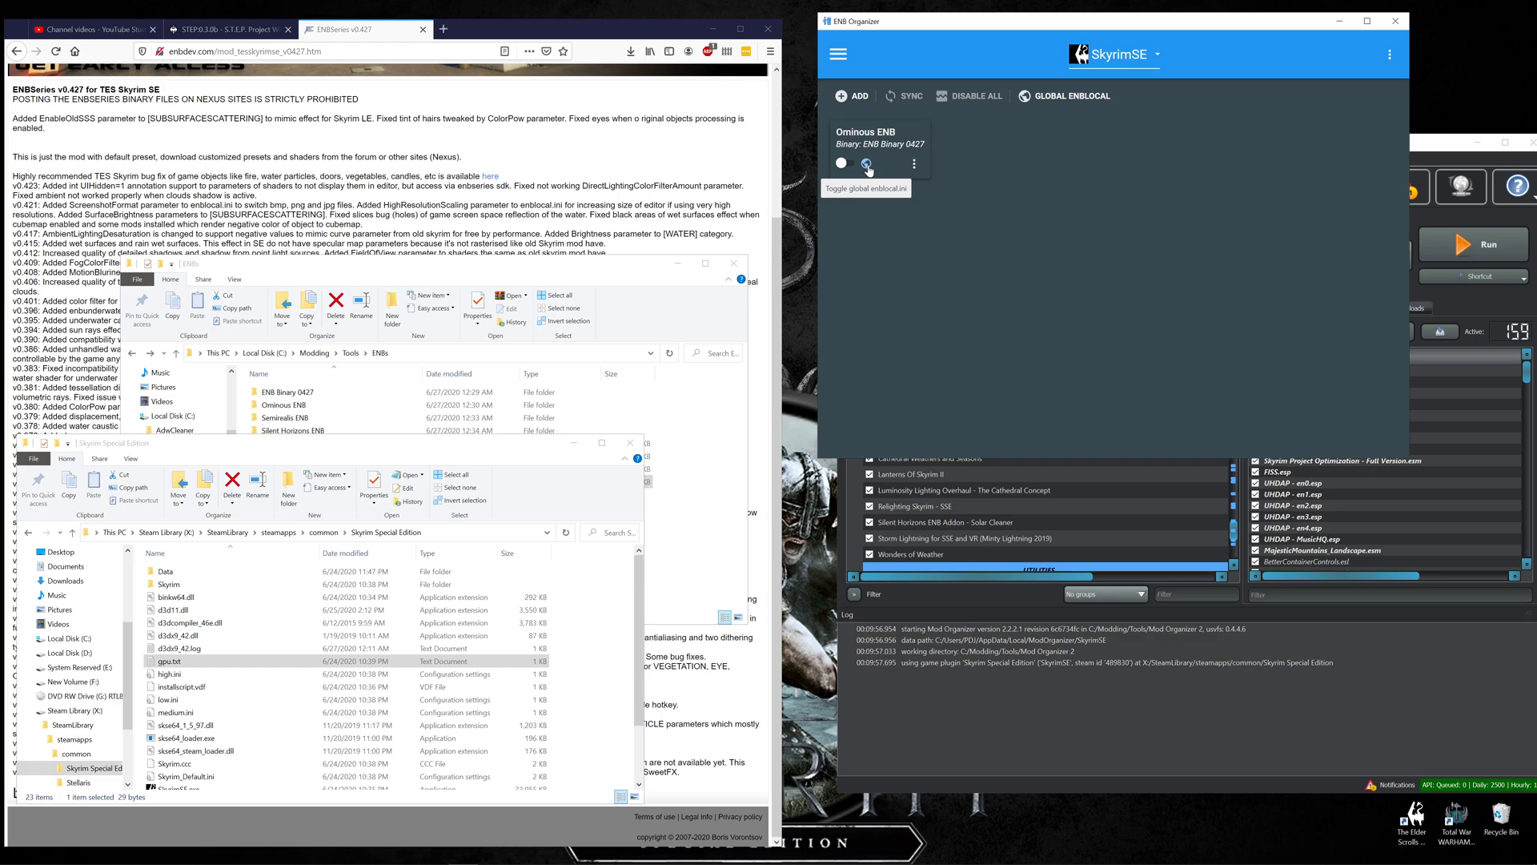
Turn off Use Global enblocal.ini for the Ominous ENB preset and enable the preset
{"action": "left_click", "coordinate": [912, 165]}
{"action": "left_click", "coordinate": [881, 196]}
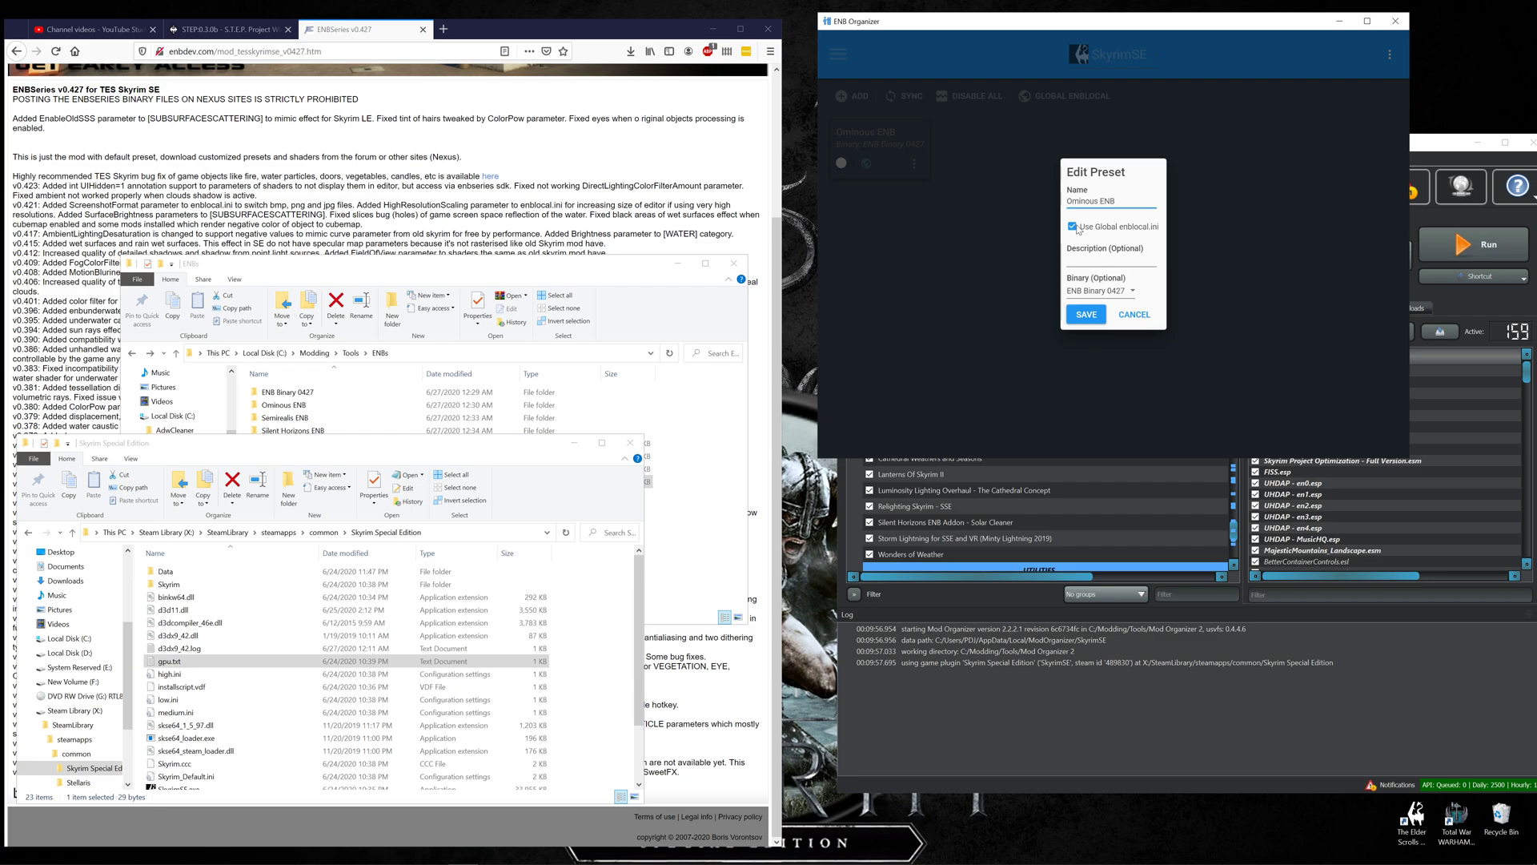
{"action": "left_click", "coordinate": [1088, 314]}
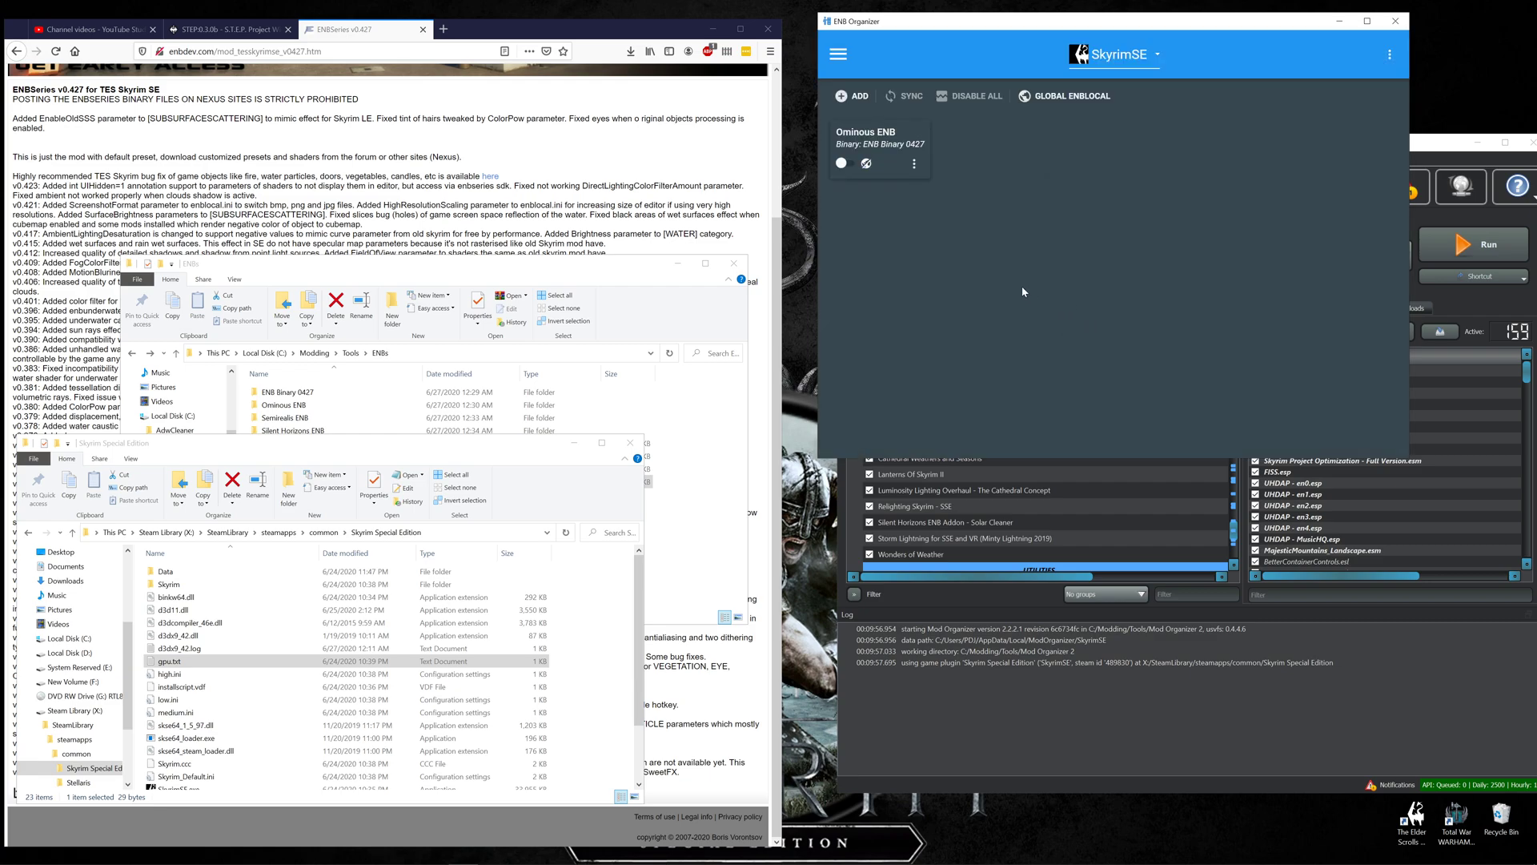
{"action": "left_click", "coordinate": [844, 163]}
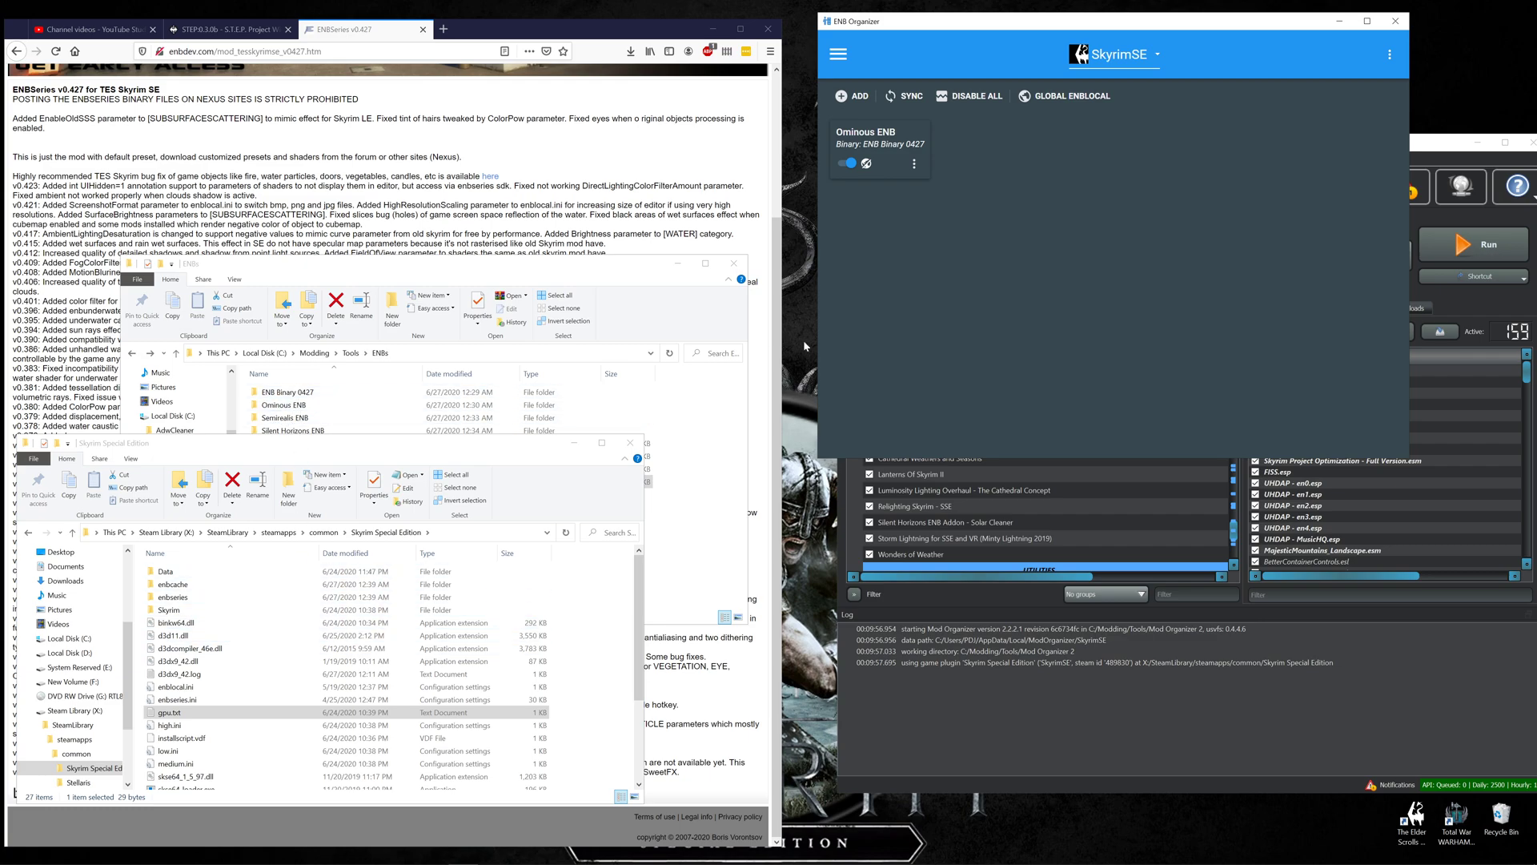
Start adding a second preset with C:\Modding\Tools\ENBs\Semirealis ENB as its source folder
{"action": "left_click", "coordinate": [854, 95]}
{"action": "left_click", "coordinate": [902, 121]}
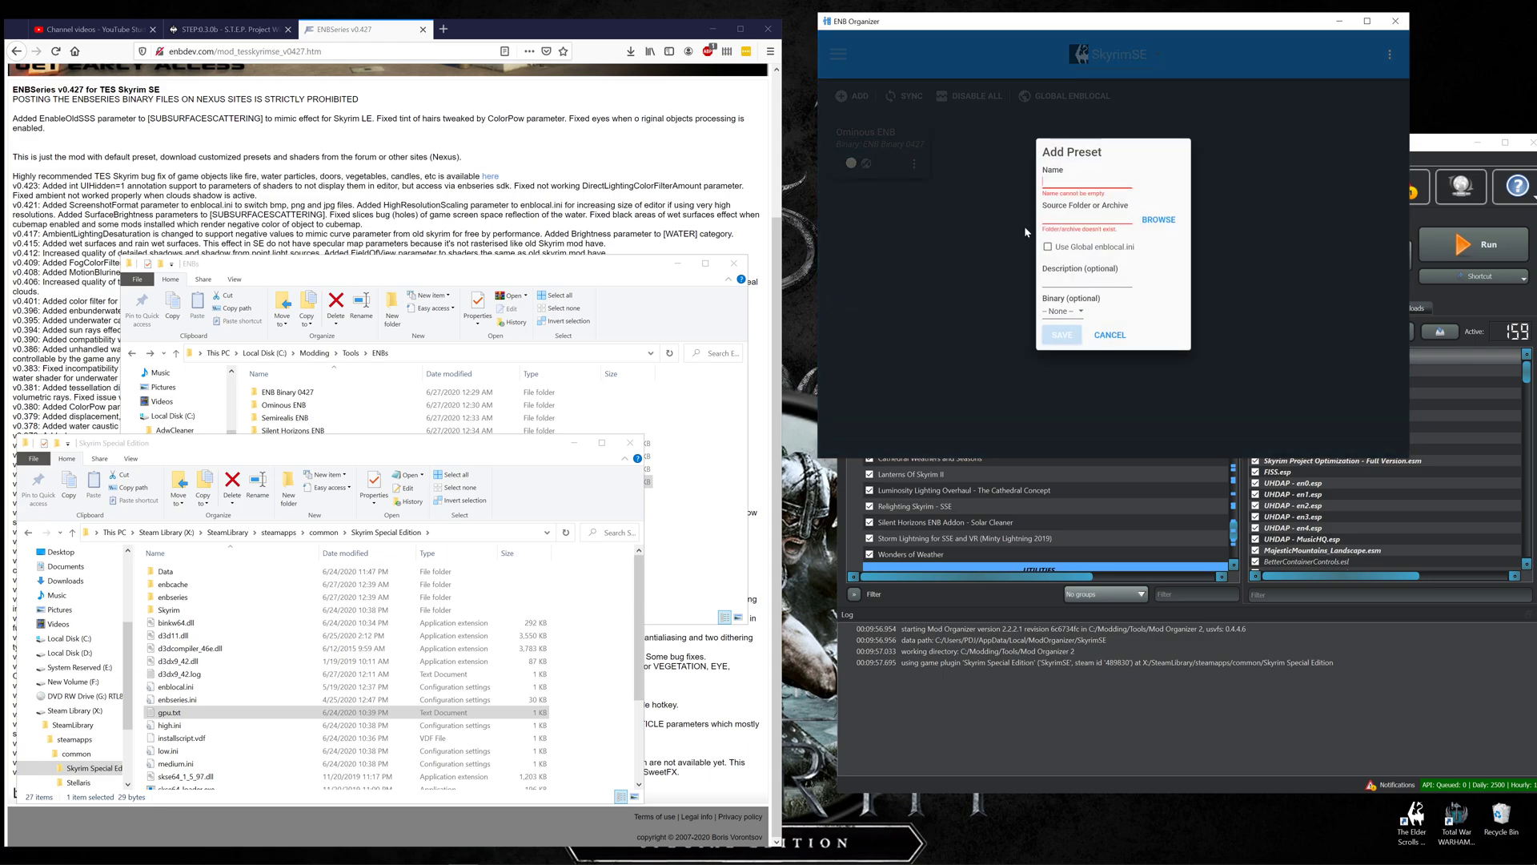
{"action": "left_click", "coordinate": [1150, 218]}
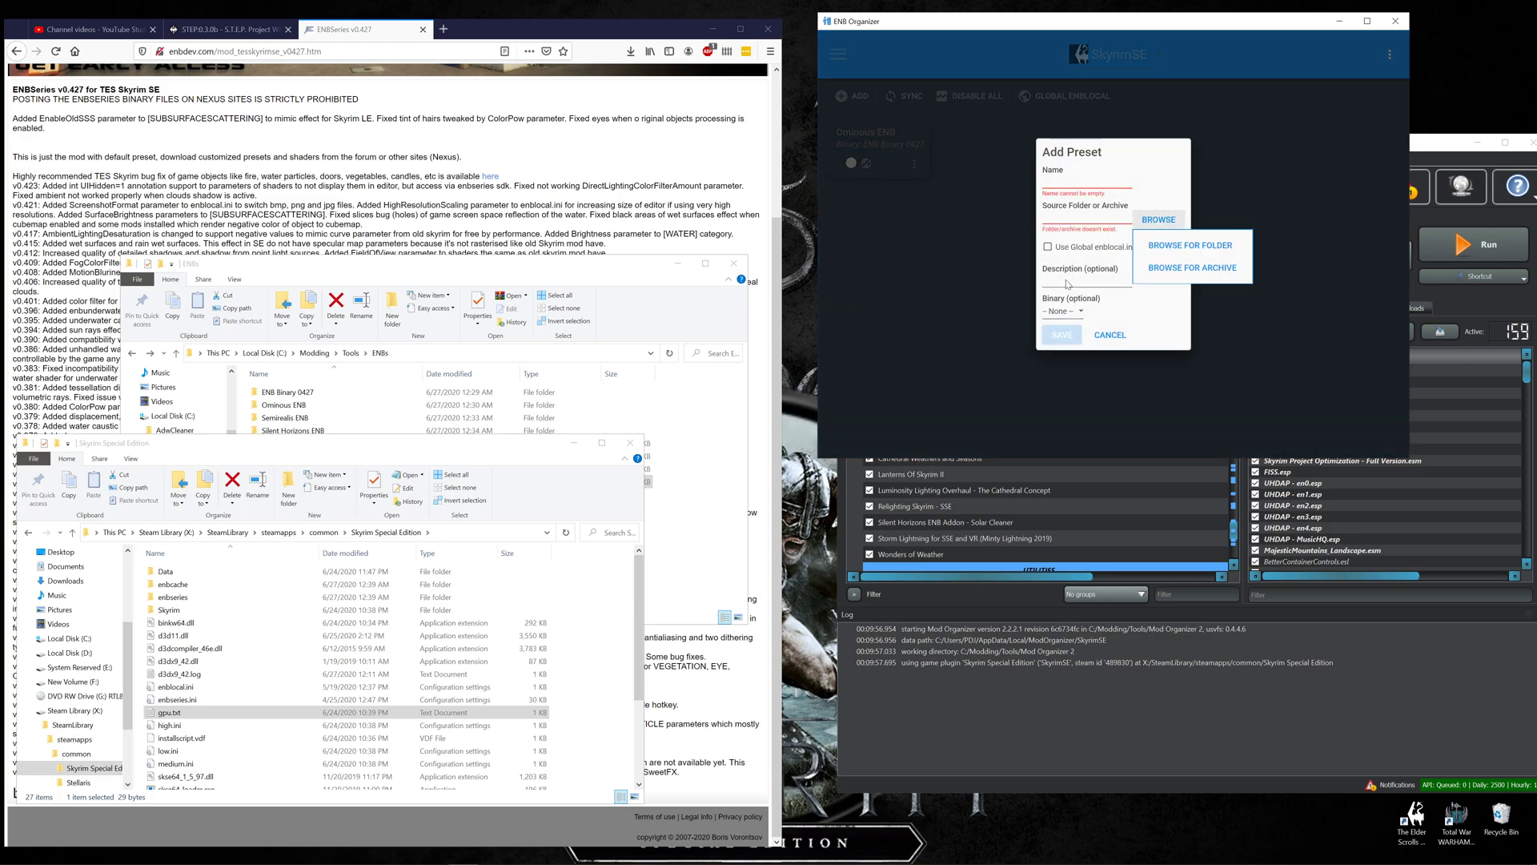
{"action": "left_click", "coordinate": [1160, 243]}
{"action": "double_click", "coordinate": [716, 444]}
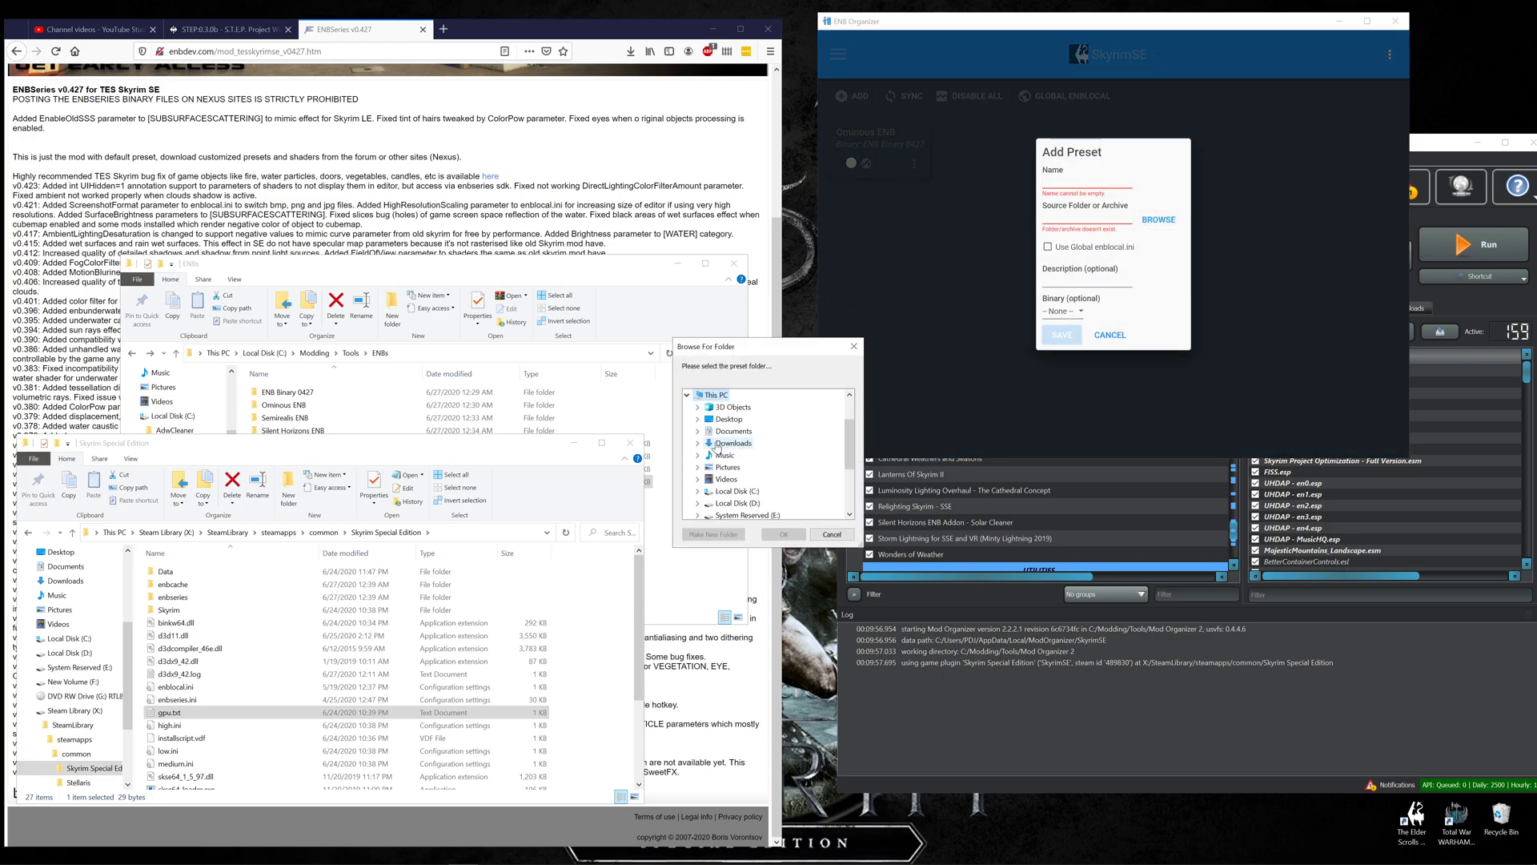
{"action": "double_click", "coordinate": [740, 492]}
{"action": "double_click", "coordinate": [740, 467]}
{"action": "double_click", "coordinate": [747, 491]}
{"action": "double_click", "coordinate": [755, 443]}
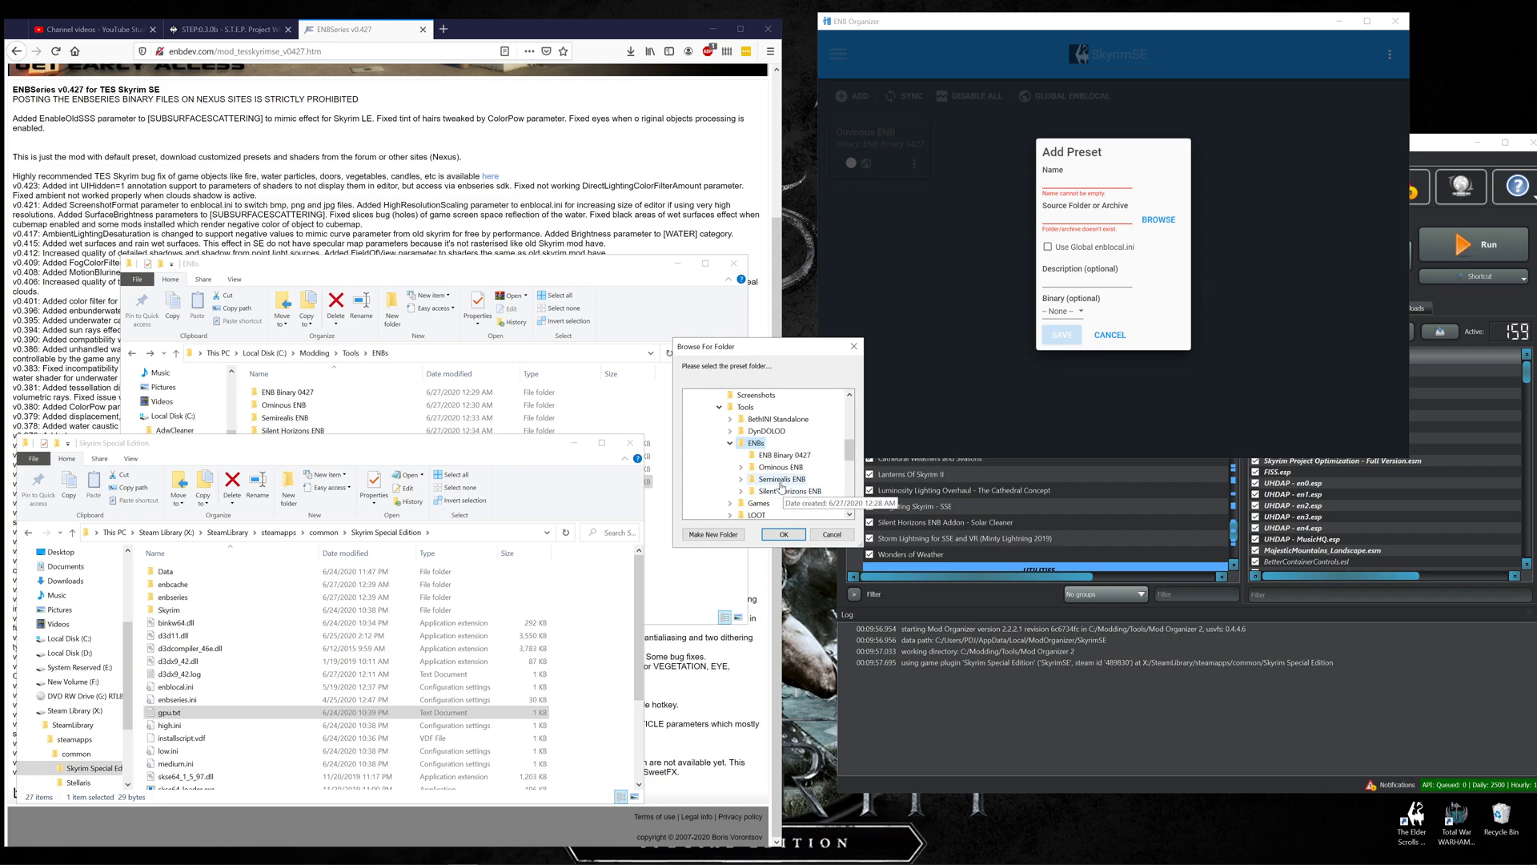
{"action": "left_click", "coordinate": [780, 480]}
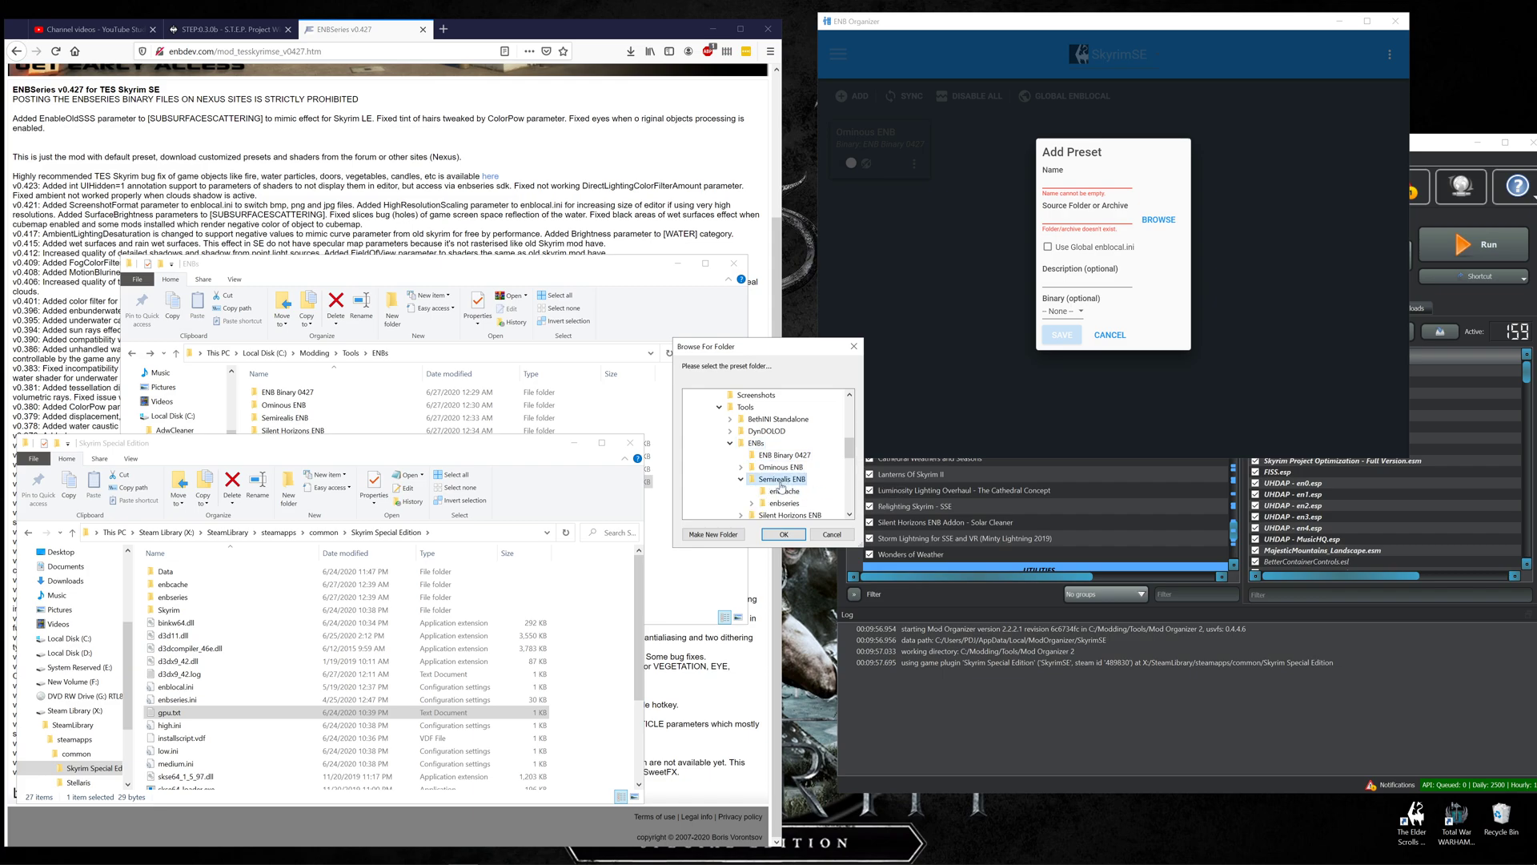
{"action": "left_click", "coordinate": [793, 533]}
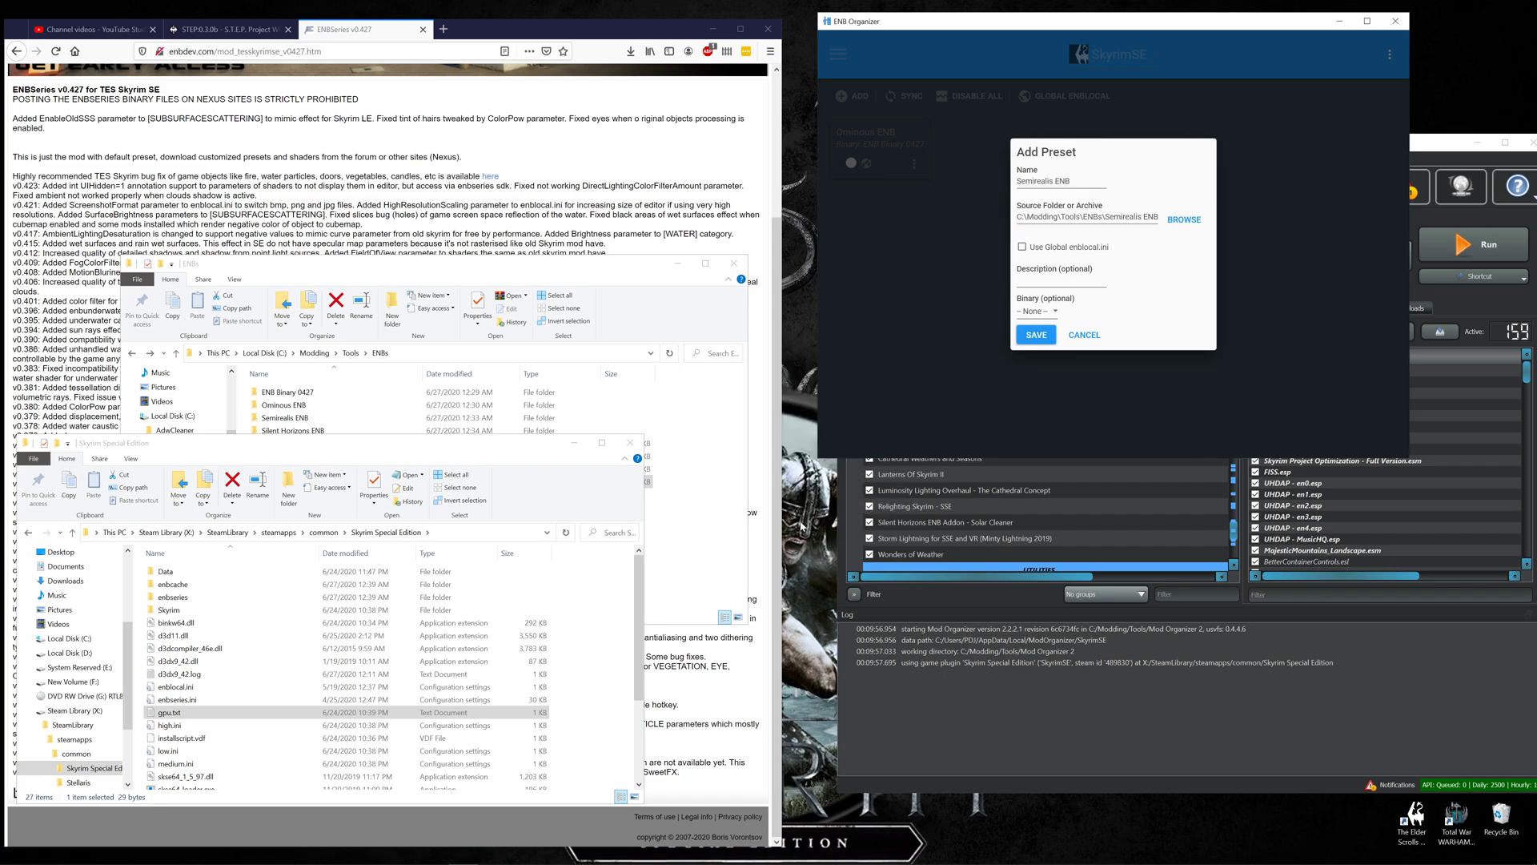
Assign ENB Binary 0427 to the Semirealis ENB preset and save it
{"action": "left_click", "coordinate": [1040, 313]}
{"action": "left_click", "coordinate": [1040, 334]}
{"action": "left_click", "coordinate": [1044, 335]}
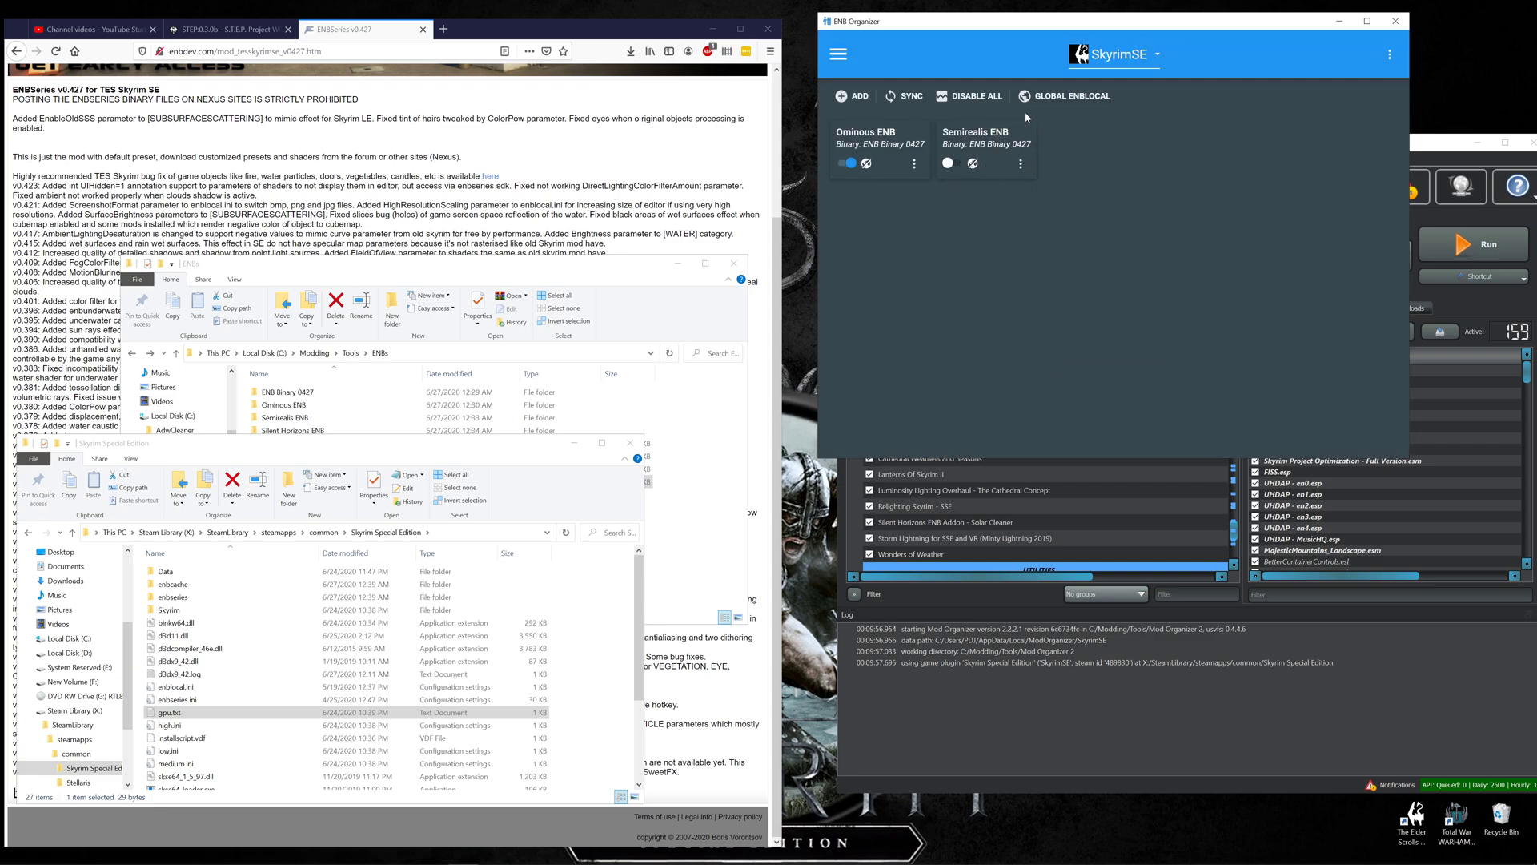
Start adding a third preset with C:\Modding\Tools\ENBs\Silent Horizons ENB as its source folder
{"action": "left_click", "coordinate": [842, 98]}
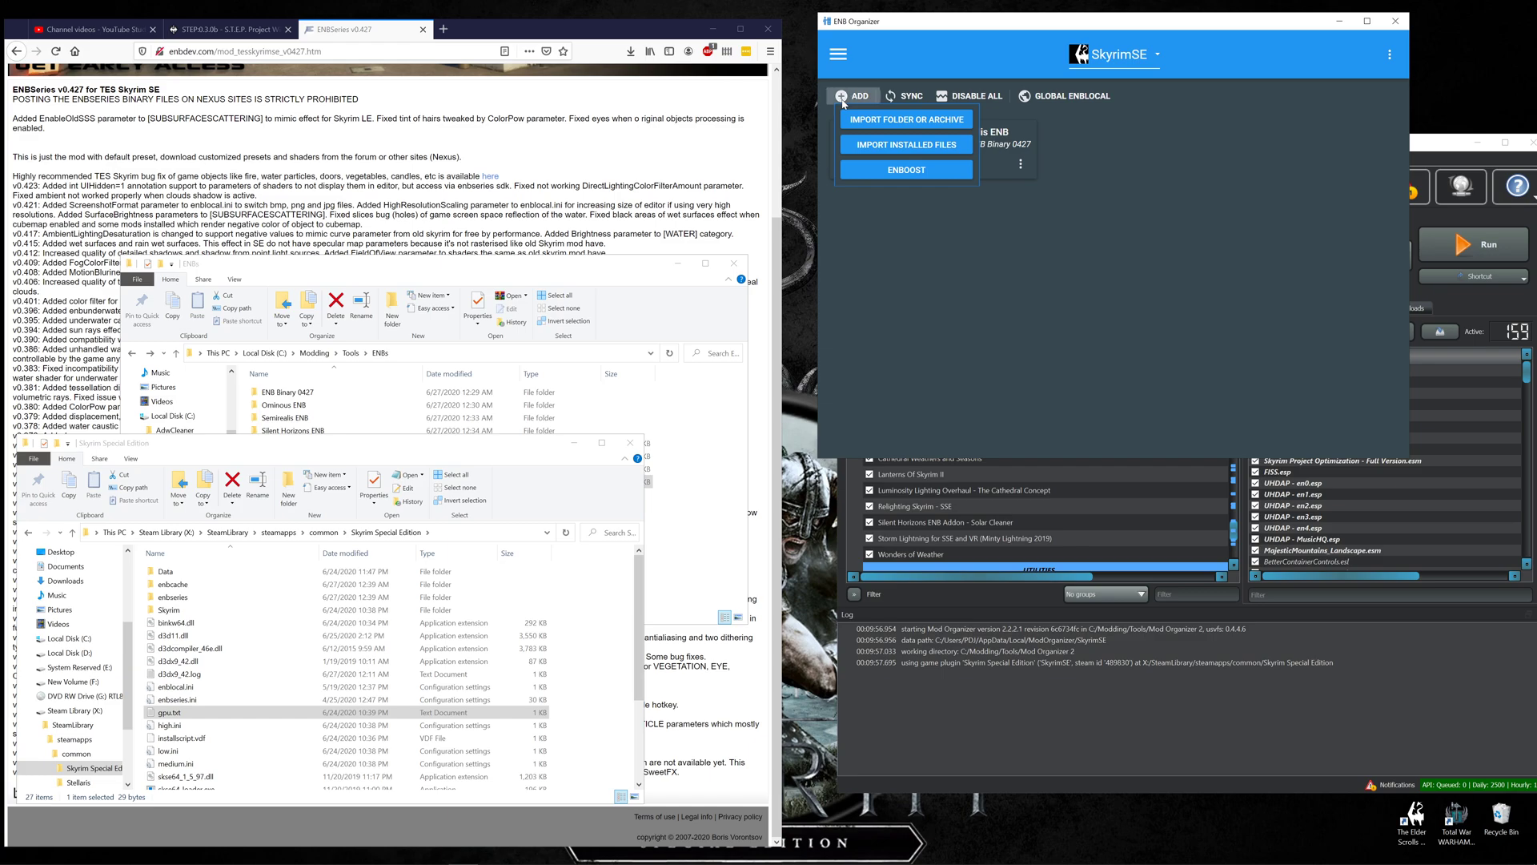
{"action": "left_click", "coordinate": [897, 122]}
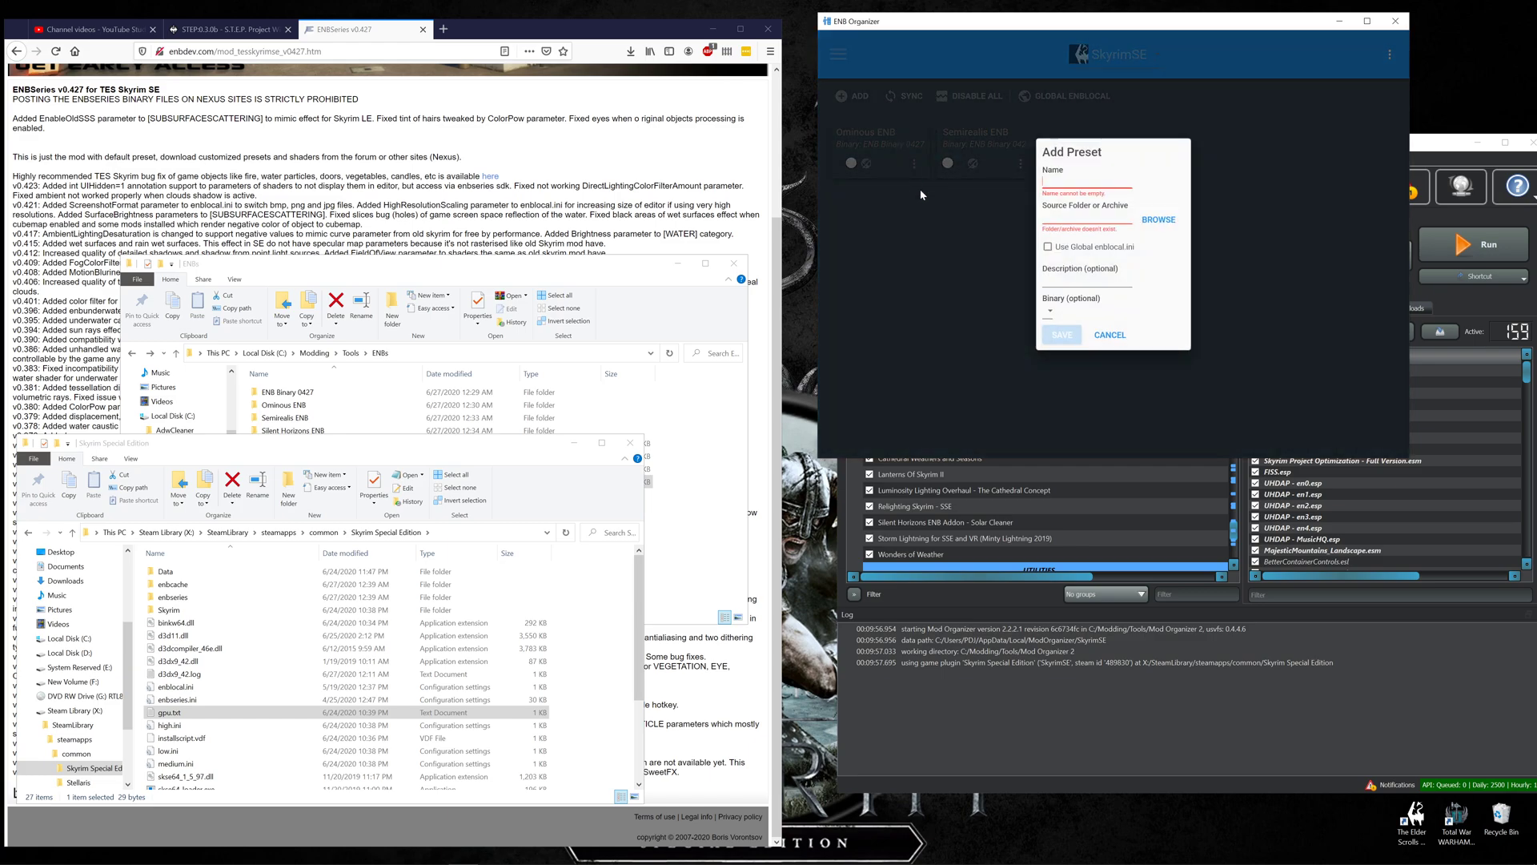
{"action": "left_click", "coordinate": [1162, 218]}
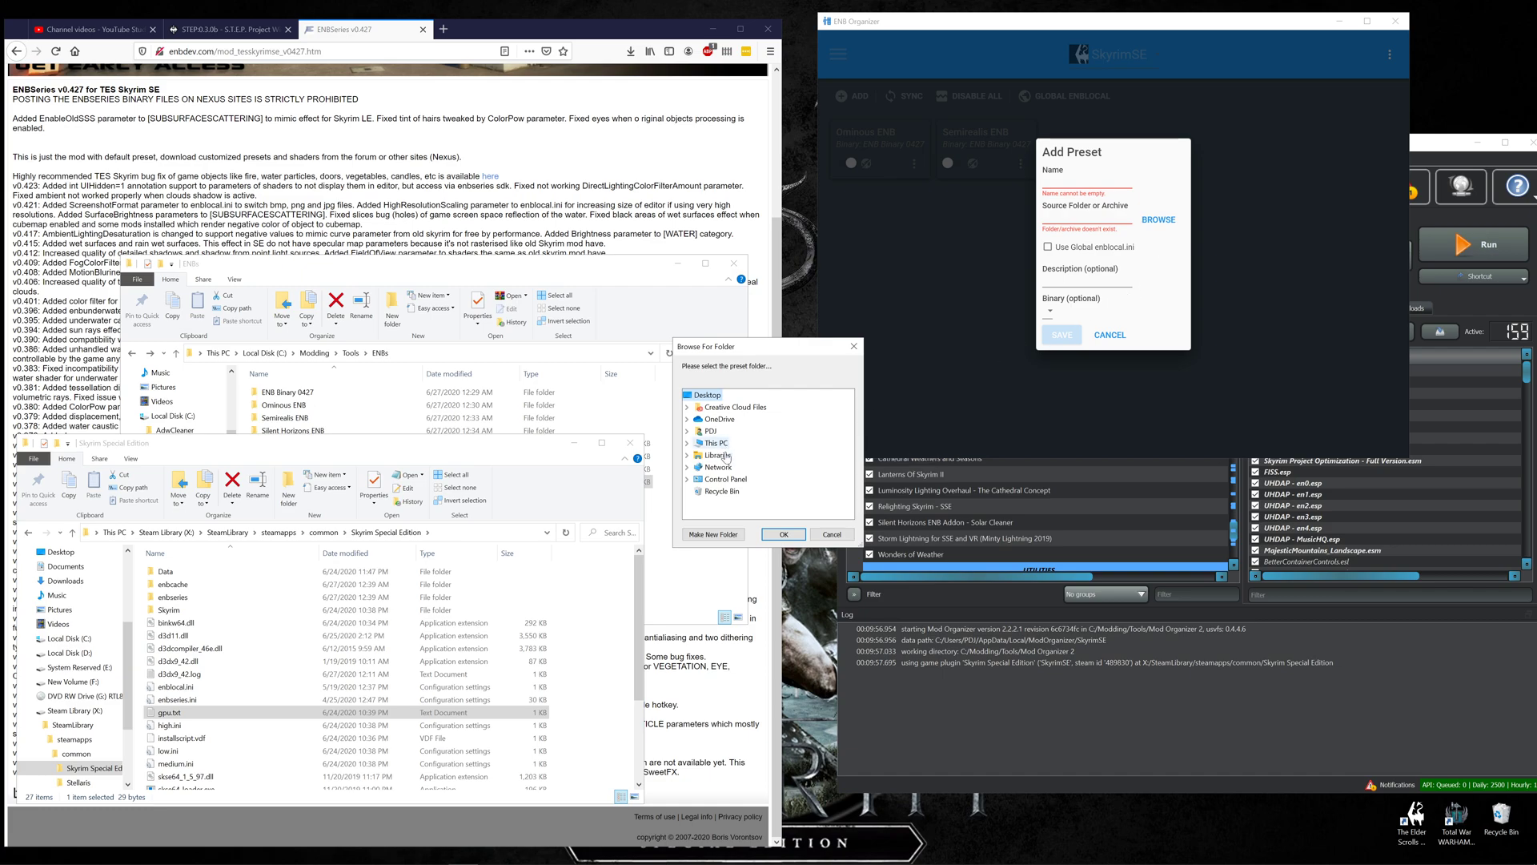
{"action": "double_click", "coordinate": [718, 443]}
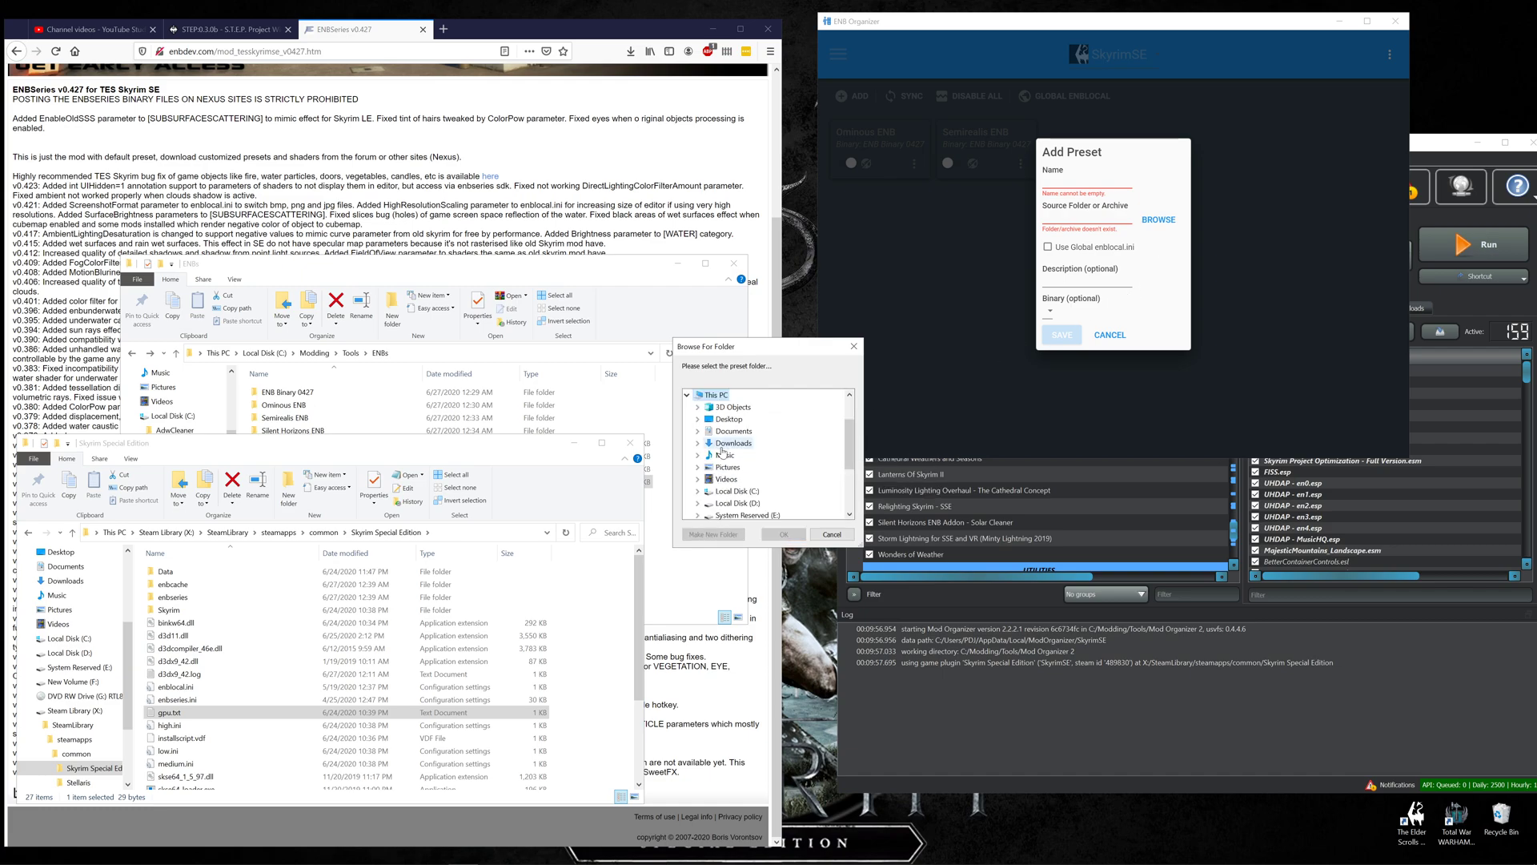
{"action": "double_click", "coordinate": [732, 491]}
{"action": "double_click", "coordinate": [741, 466]}
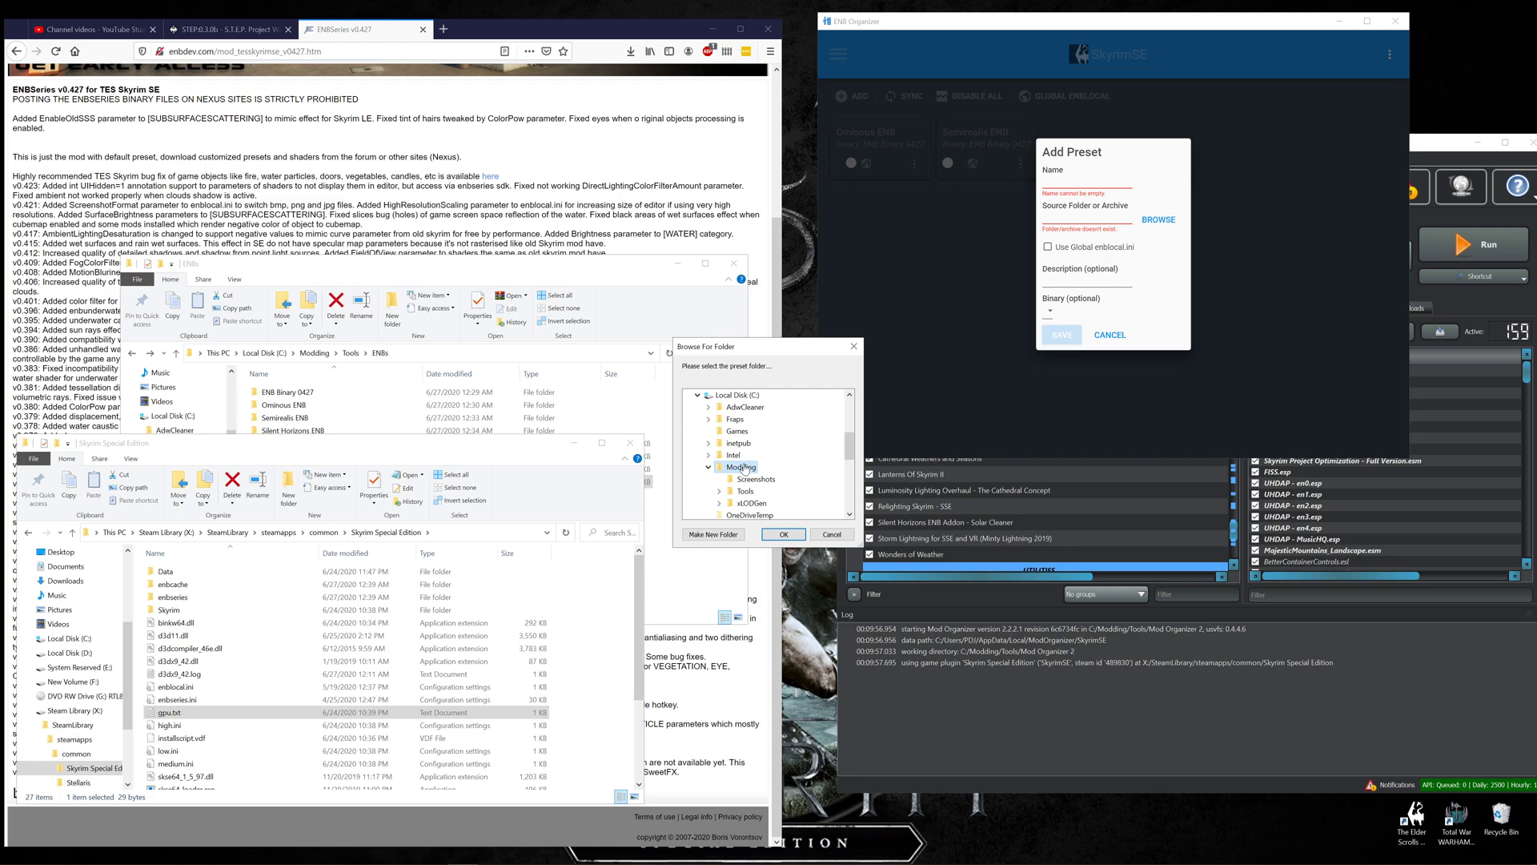
{"action": "double_click", "coordinate": [746, 491]}
{"action": "double_click", "coordinate": [756, 442]}
{"action": "double_click", "coordinate": [778, 492]}
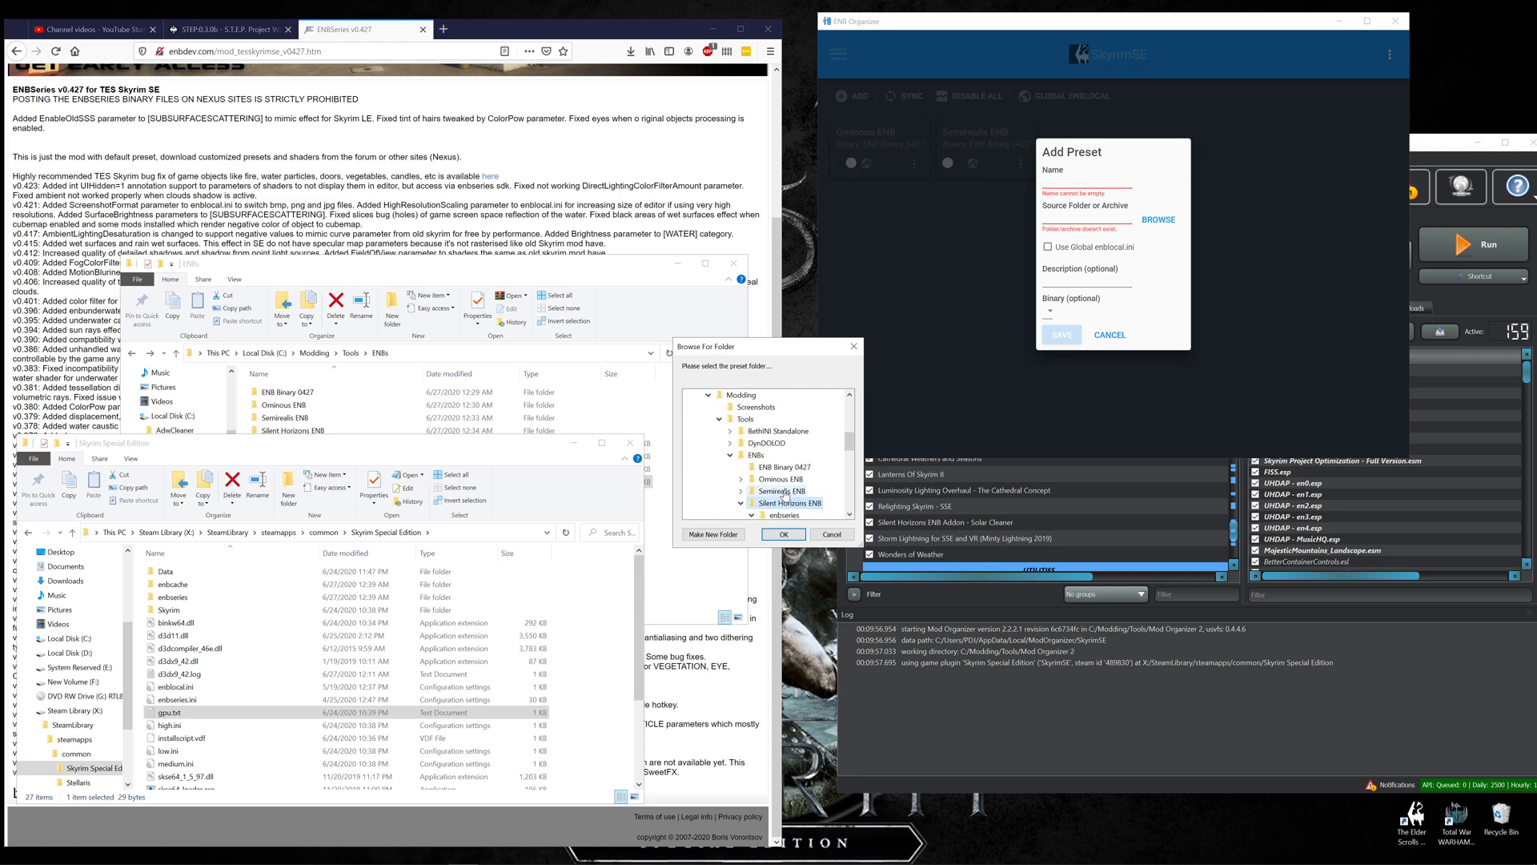
{"action": "left_click", "coordinate": [784, 533]}
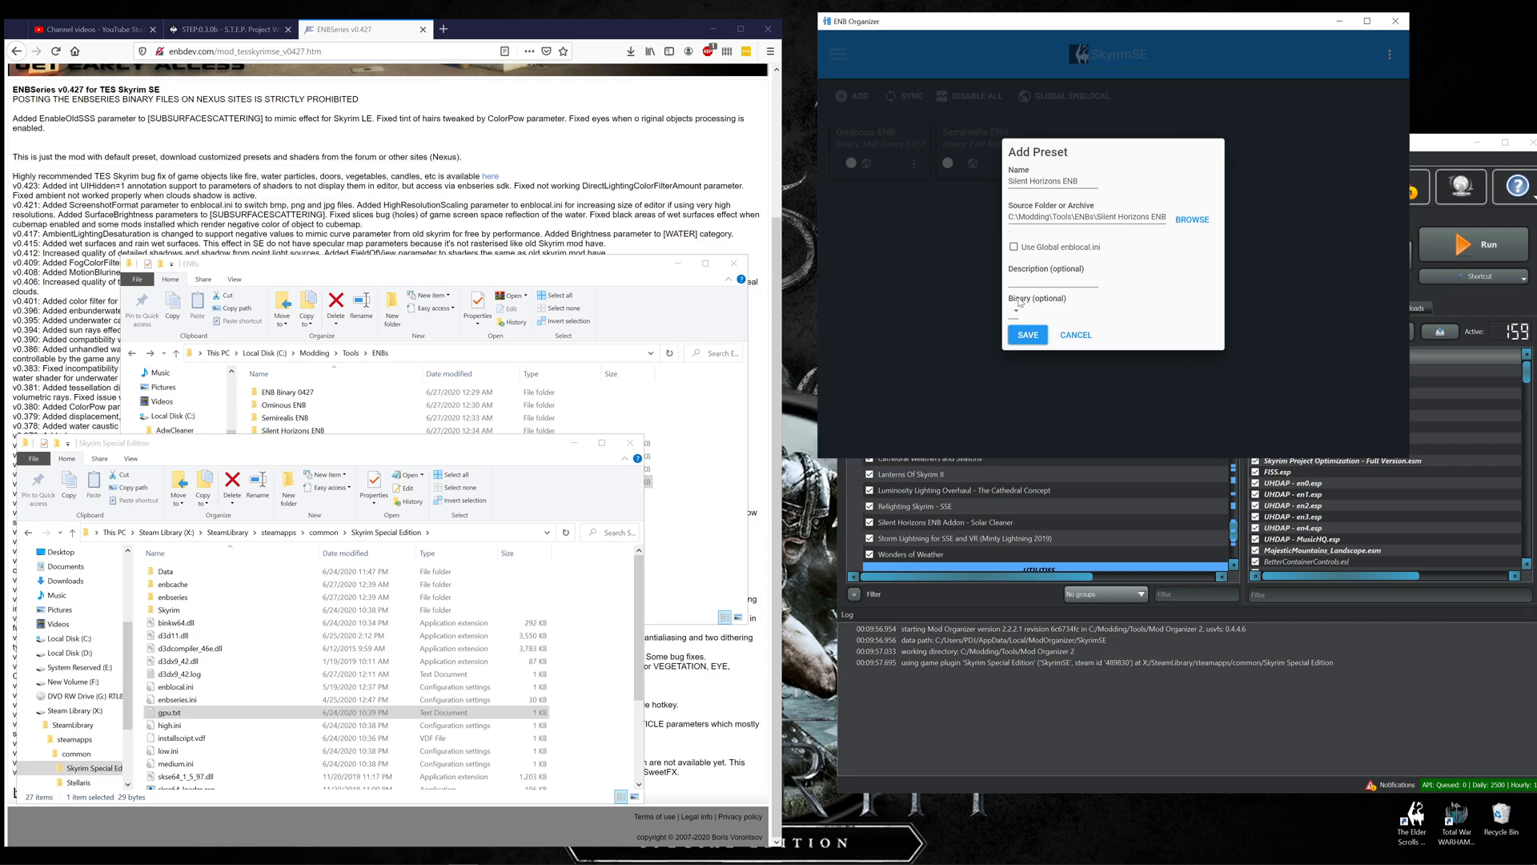
Assign ENB Binary 0427 to the Silent Horizons ENB preset and save it
{"action": "left_click", "coordinate": [1020, 310]}
{"action": "left_click", "coordinate": [1029, 350]}
{"action": "left_click", "coordinate": [1026, 336]}
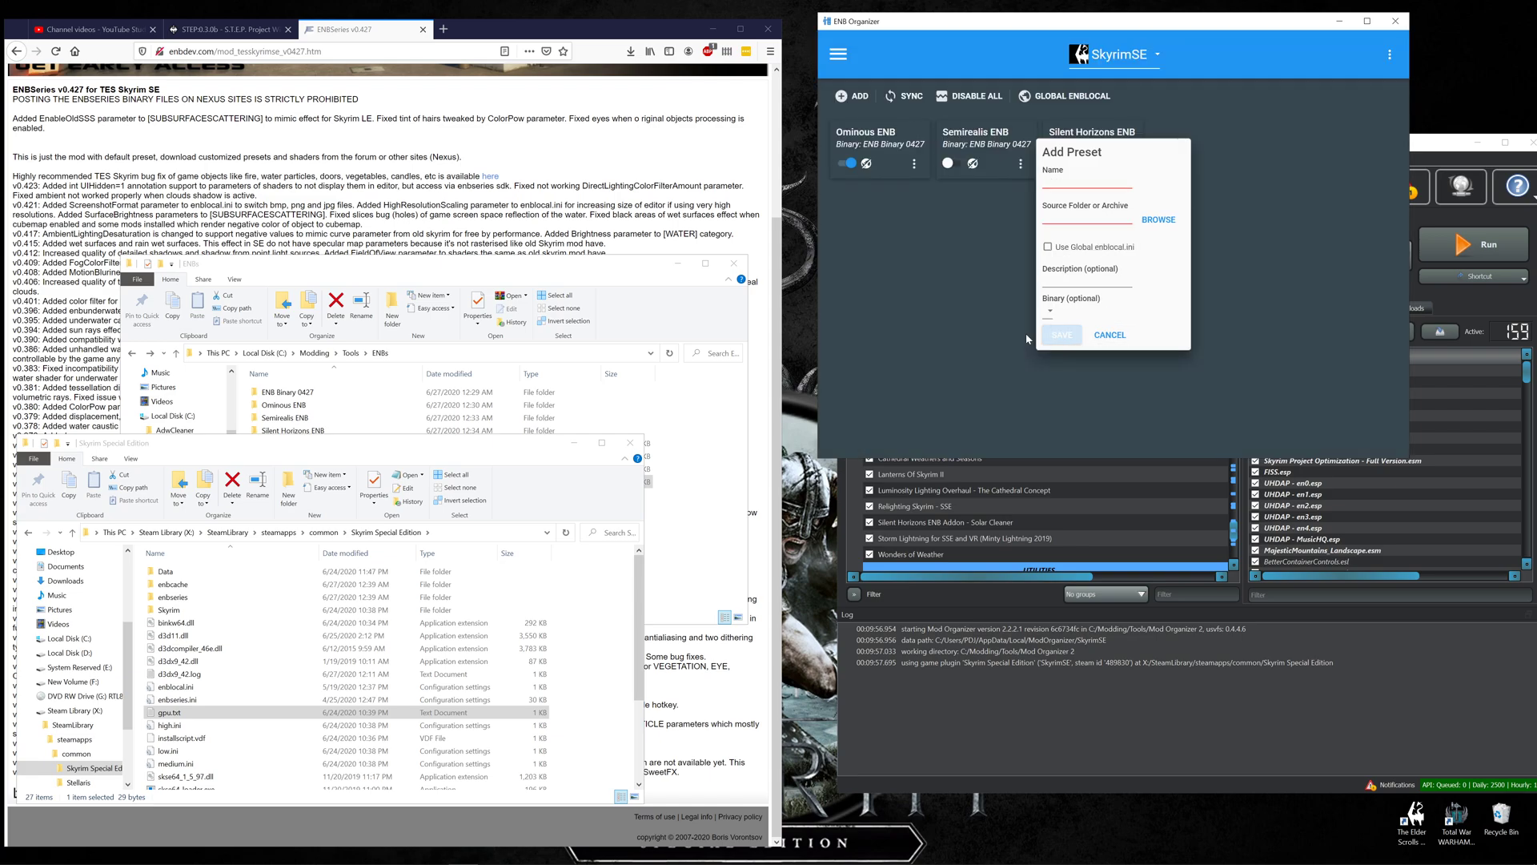
Enable the Semirealis ENB and Silent Horizons ENB presets alongside Ominous ENB, and disable both again
{"action": "left_click", "coordinate": [948, 165]}
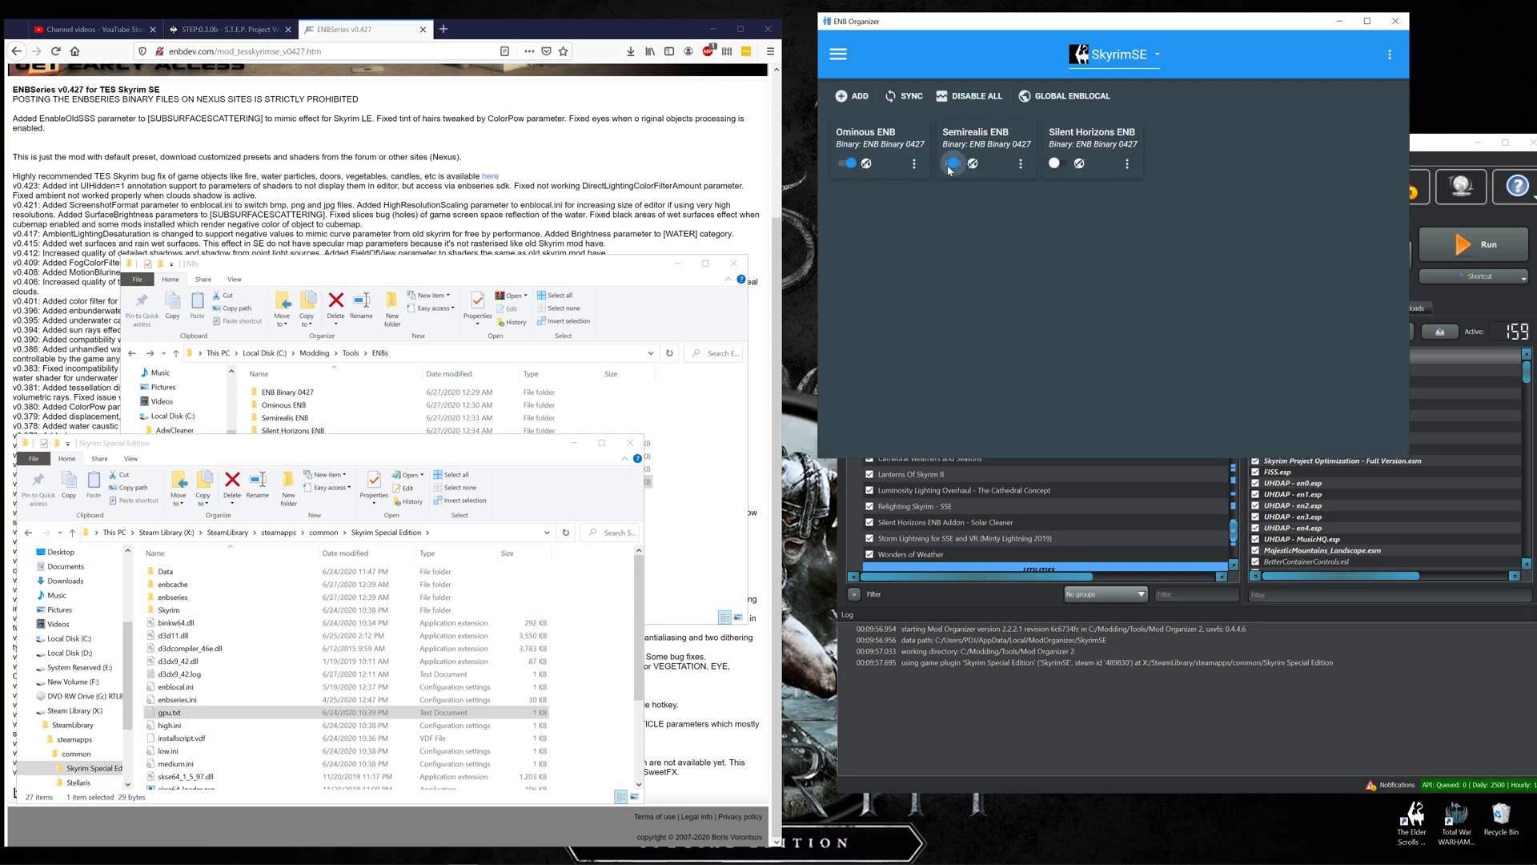
{"action": "left_click", "coordinate": [1056, 165]}
{"action": "left_click", "coordinate": [953, 166]}
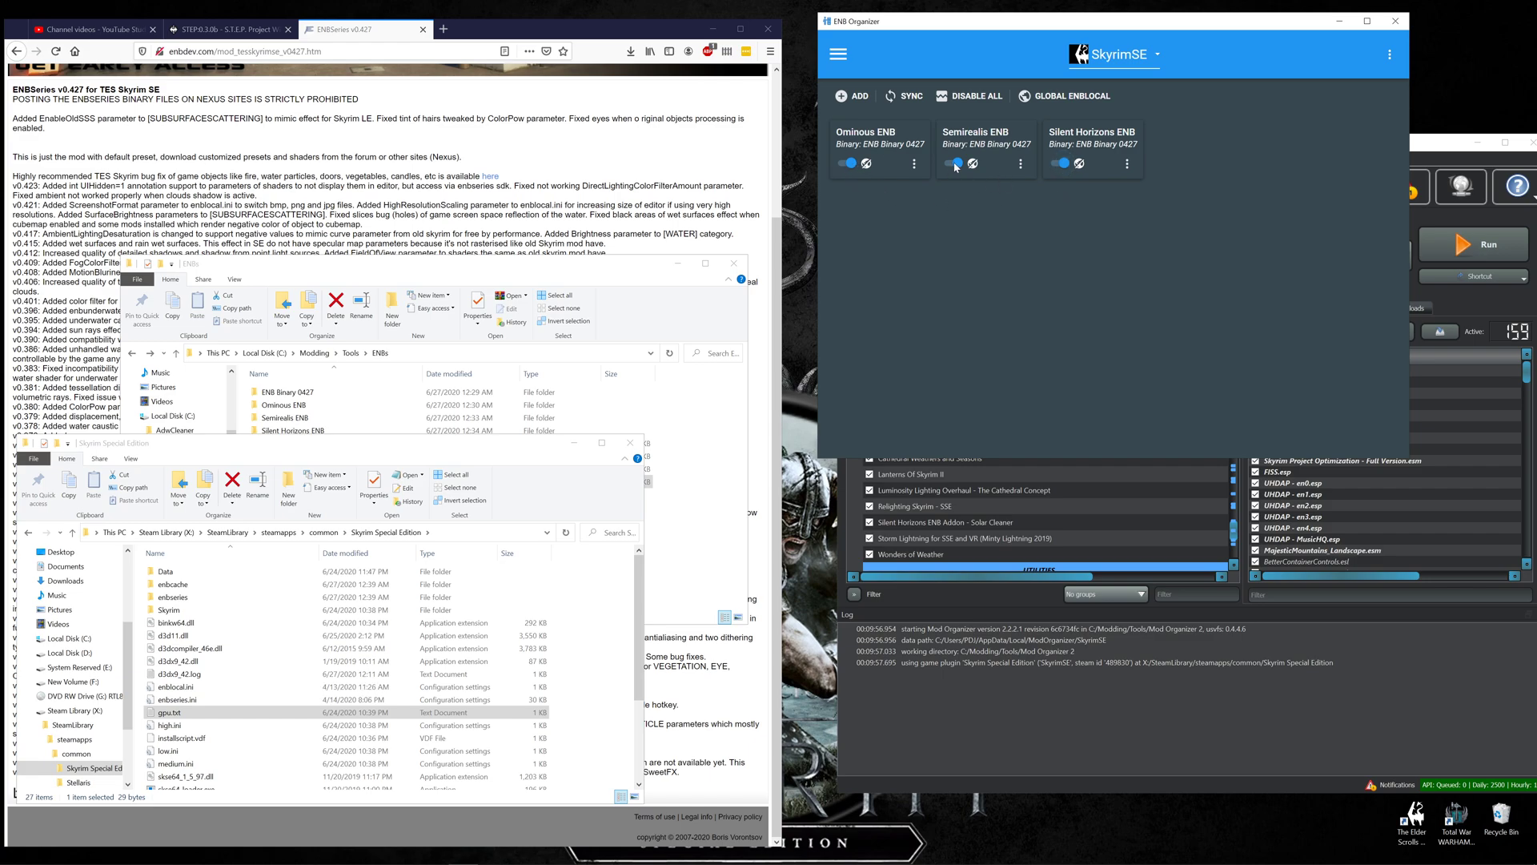
{"action": "left_click", "coordinate": [1058, 164]}
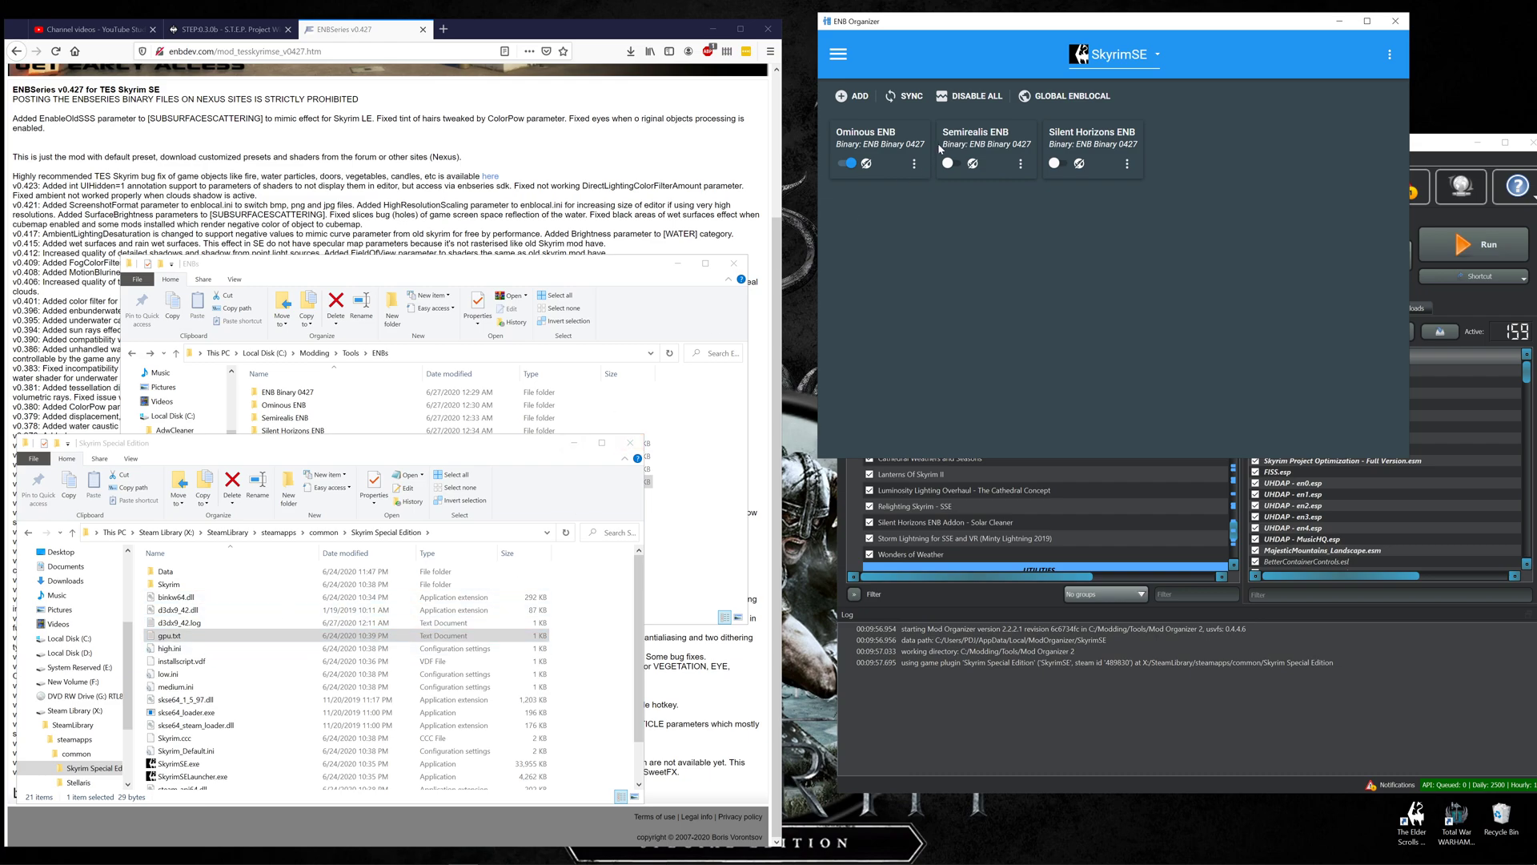
Disable the Ominous ENB preset and try Semirealis ENB on its own, switching it off again
{"action": "left_click", "coordinate": [847, 164]}
{"action": "scroll", "coordinate": [276, 640], "scroll_direction": "down", "scroll_amount": 1}
{"action": "scroll", "coordinate": [276, 653], "scroll_direction": "up", "scroll_amount": 1}
{"action": "left_click", "coordinate": [950, 164]}
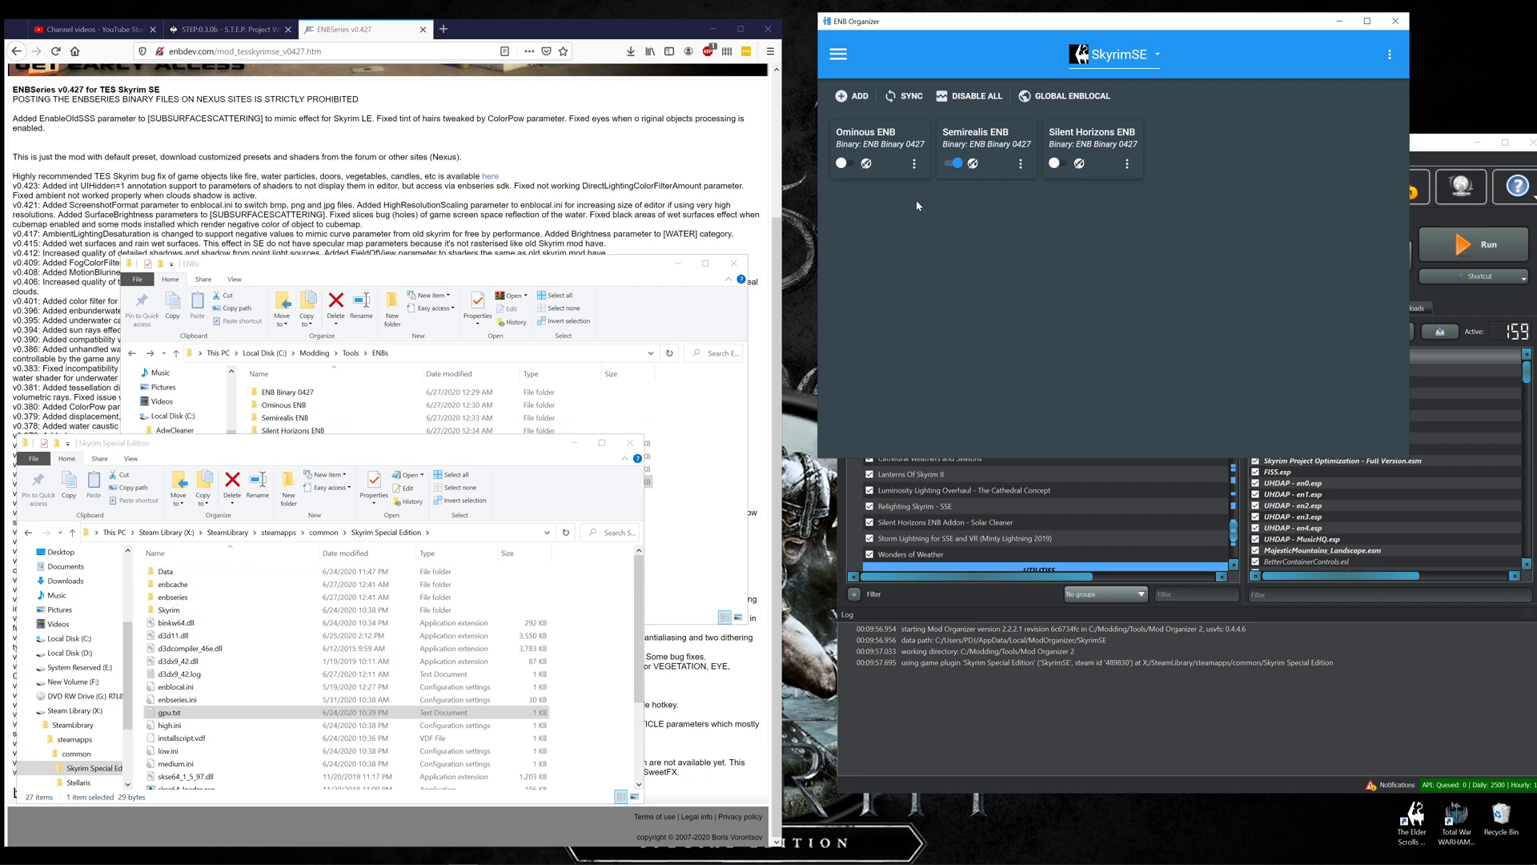
{"action": "left_click", "coordinate": [957, 168]}
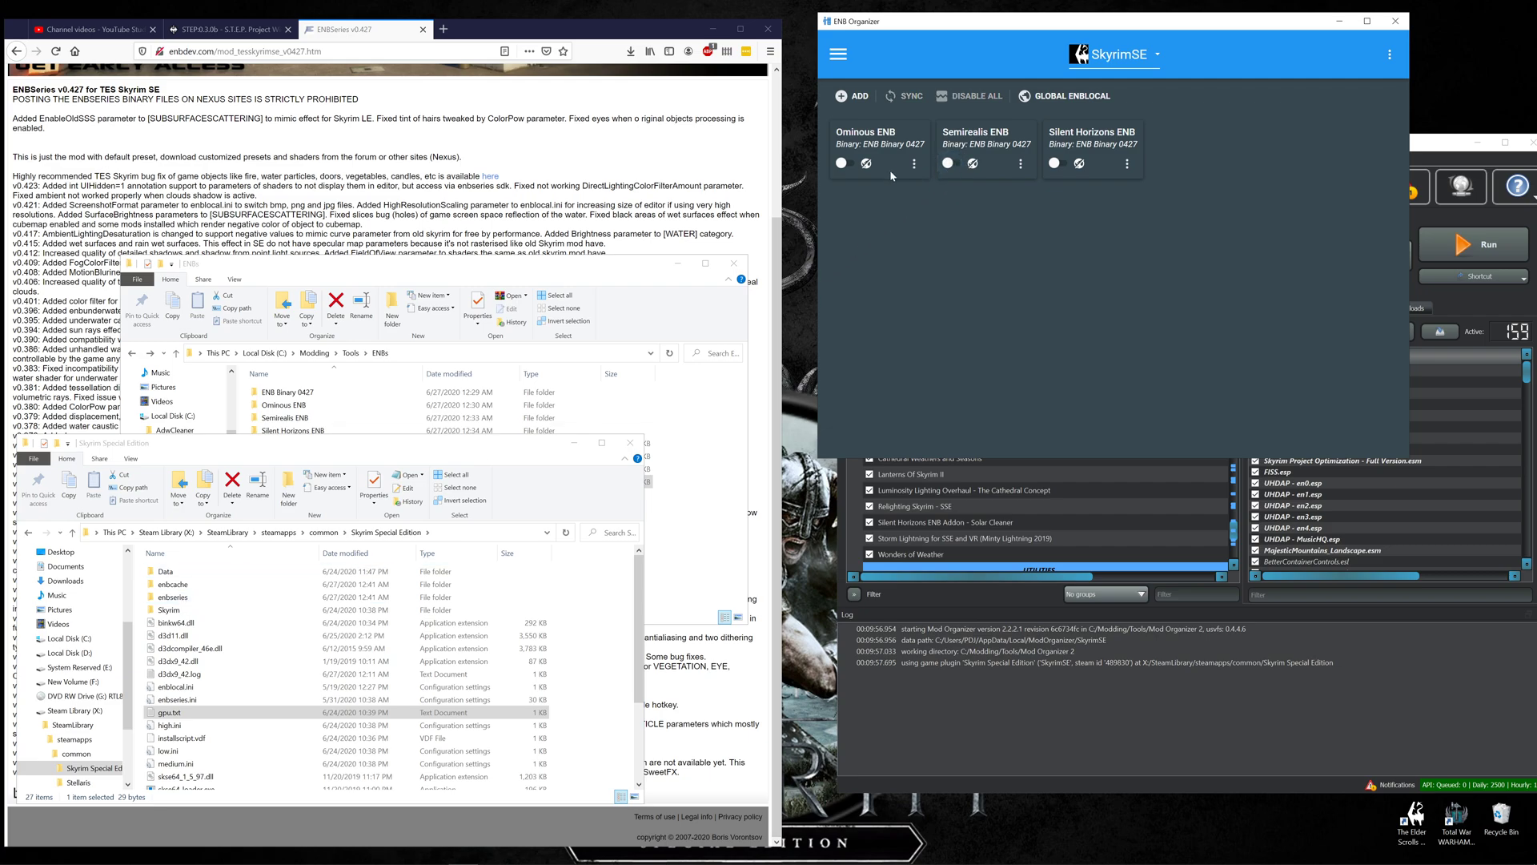
Toggle the Ominous ENB preset on and off, leaving it enabled as the only active preset
{"action": "left_click", "coordinate": [843, 164]}
{"action": "left_click", "coordinate": [851, 164]}
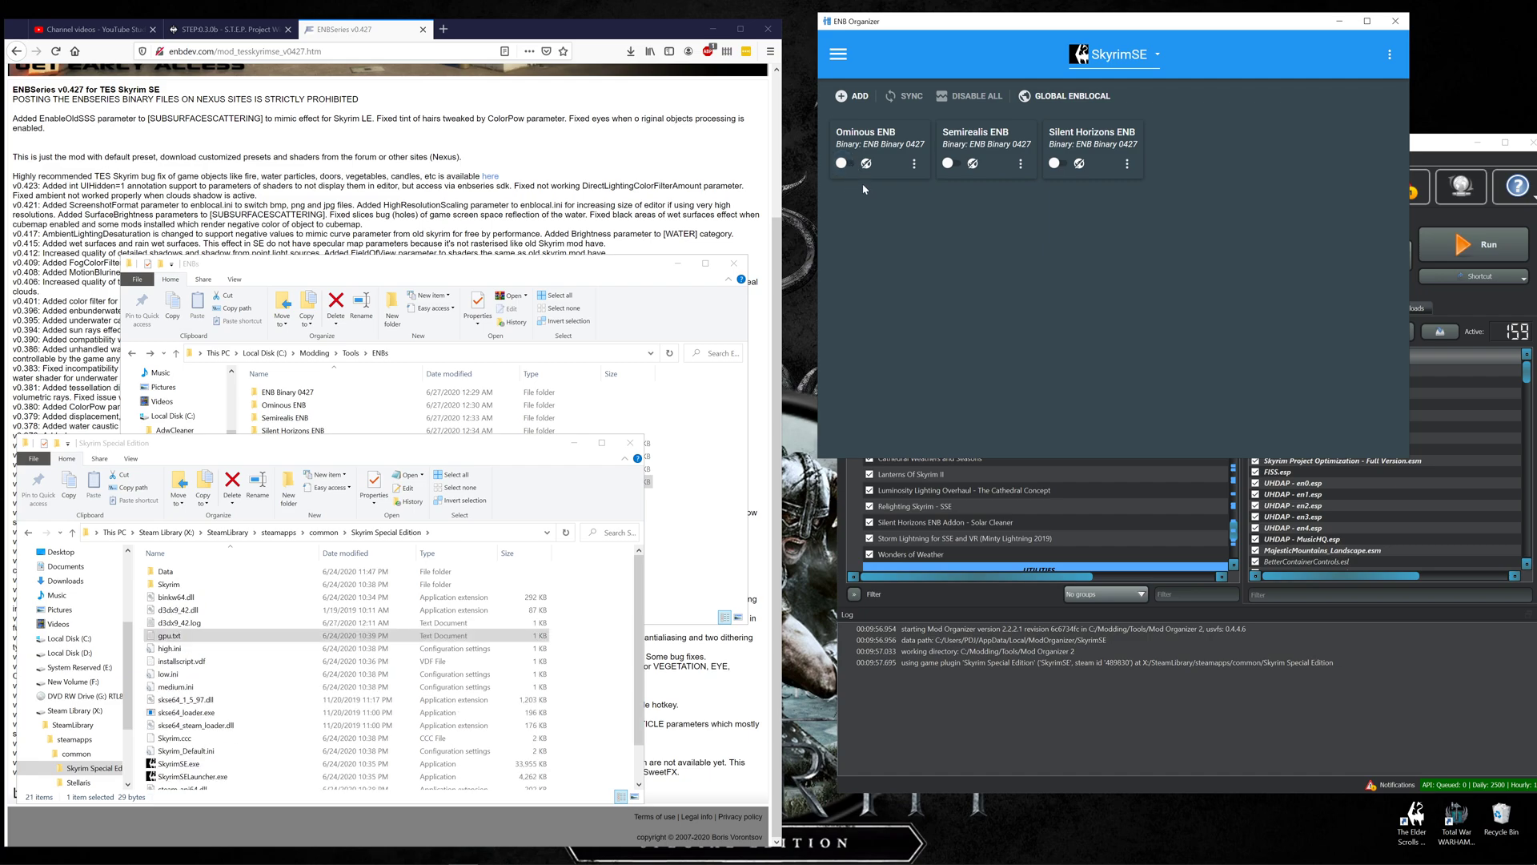
{"action": "left_click", "coordinate": [843, 164]}
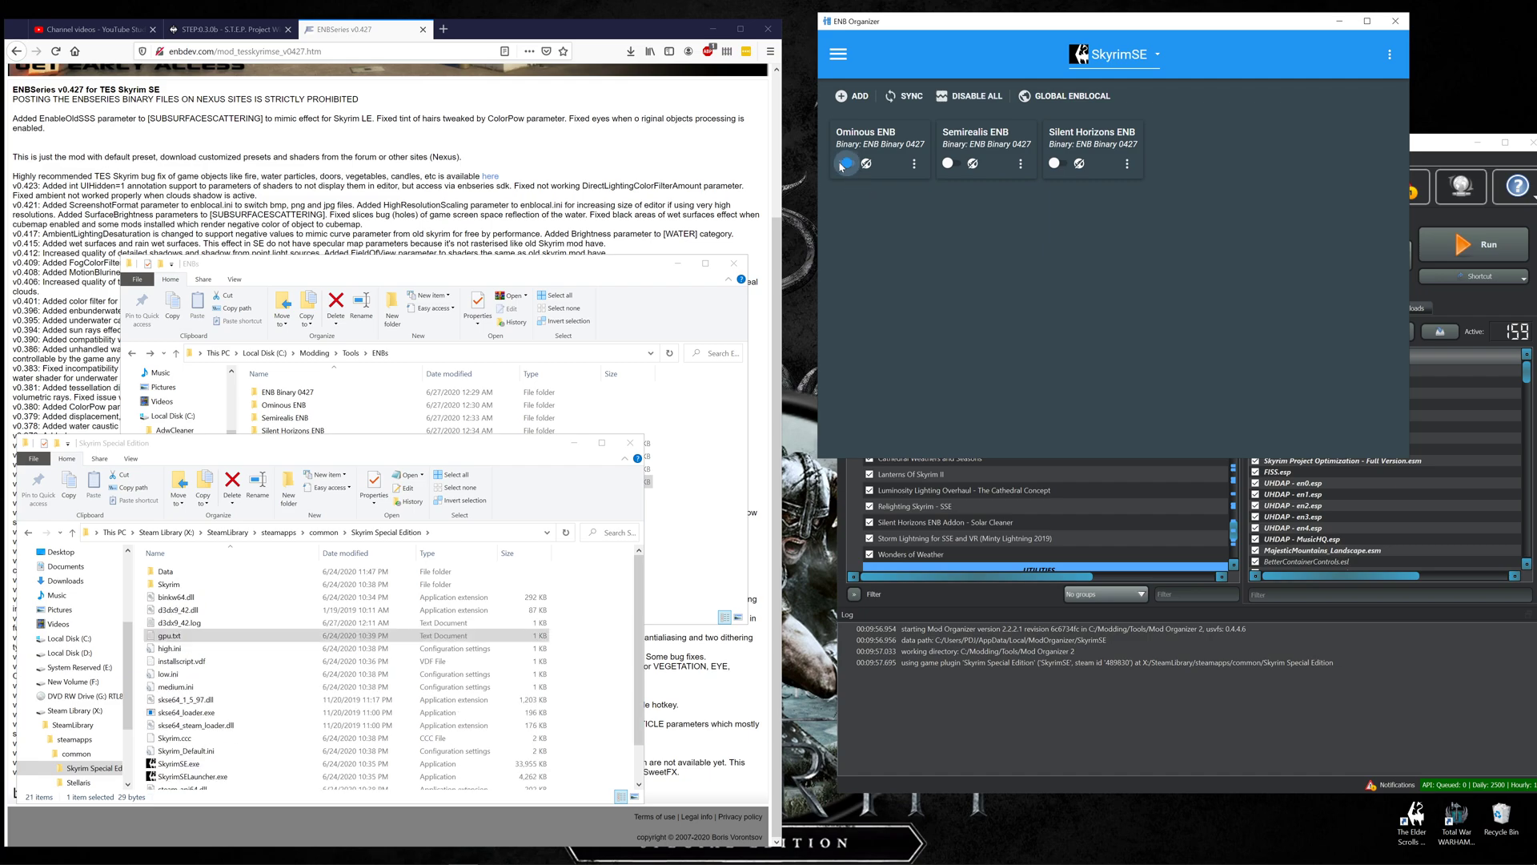
Close the Skyrim Special Edition and ENBs folder windows and bring up the OBS window
{"action": "left_click", "coordinate": [629, 443]}
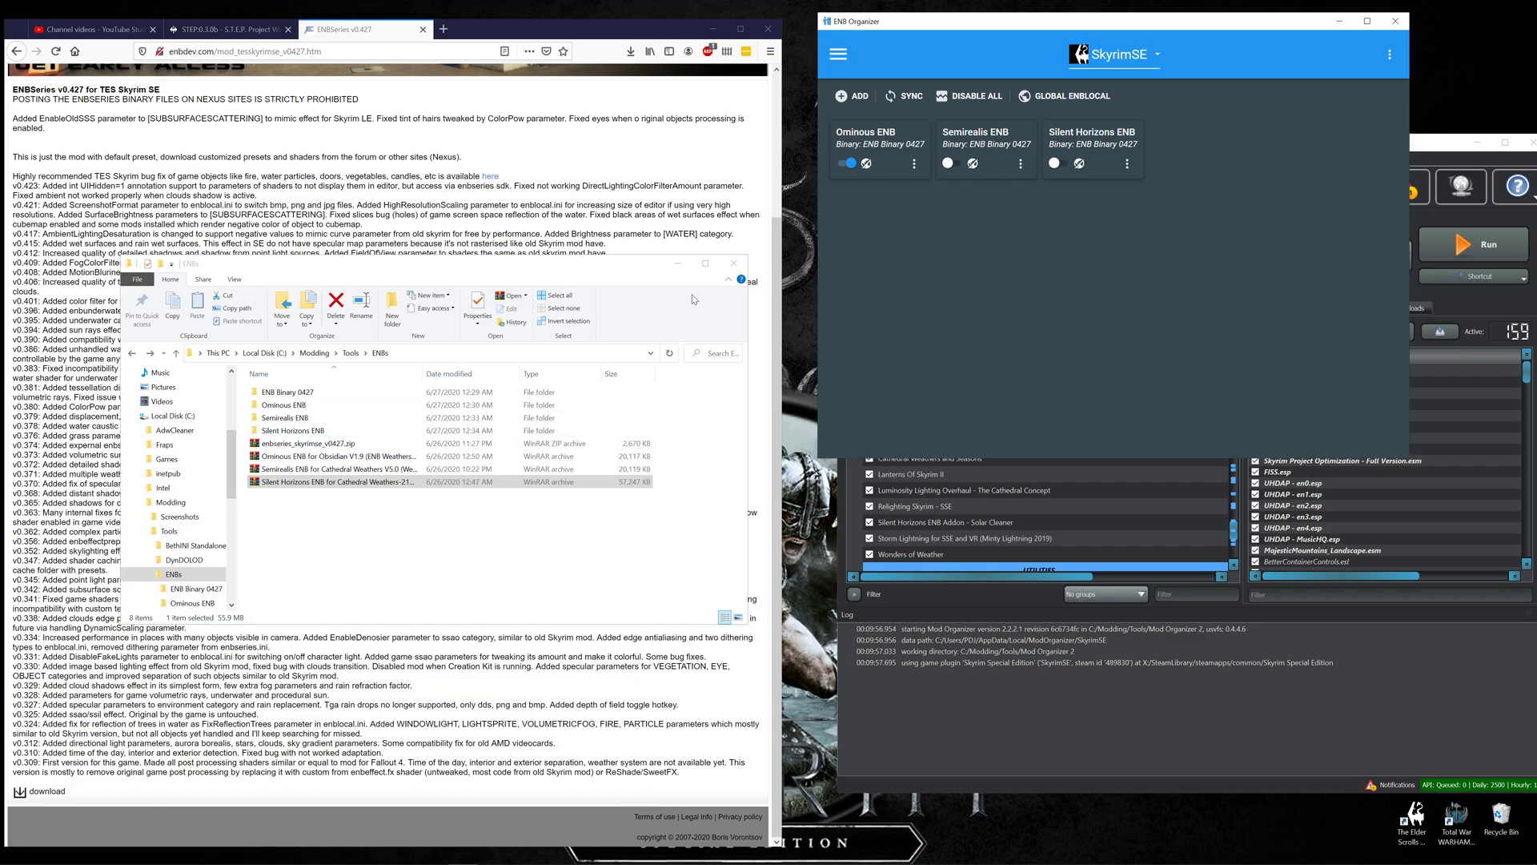
{"action": "left_click", "coordinate": [733, 264]}
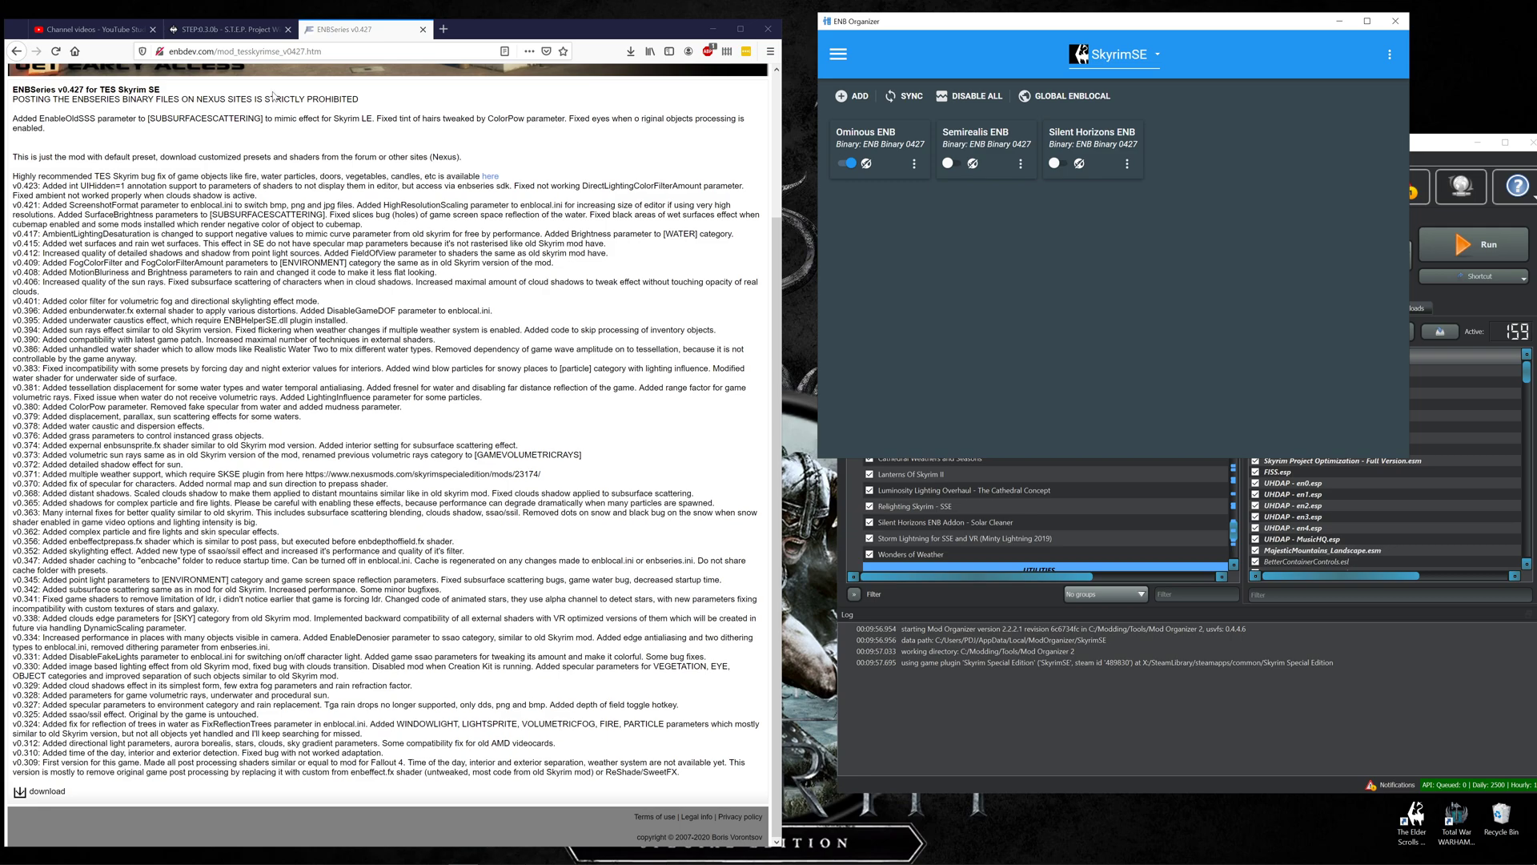
{"action": "mouse_move", "coordinate": [193, 857]}
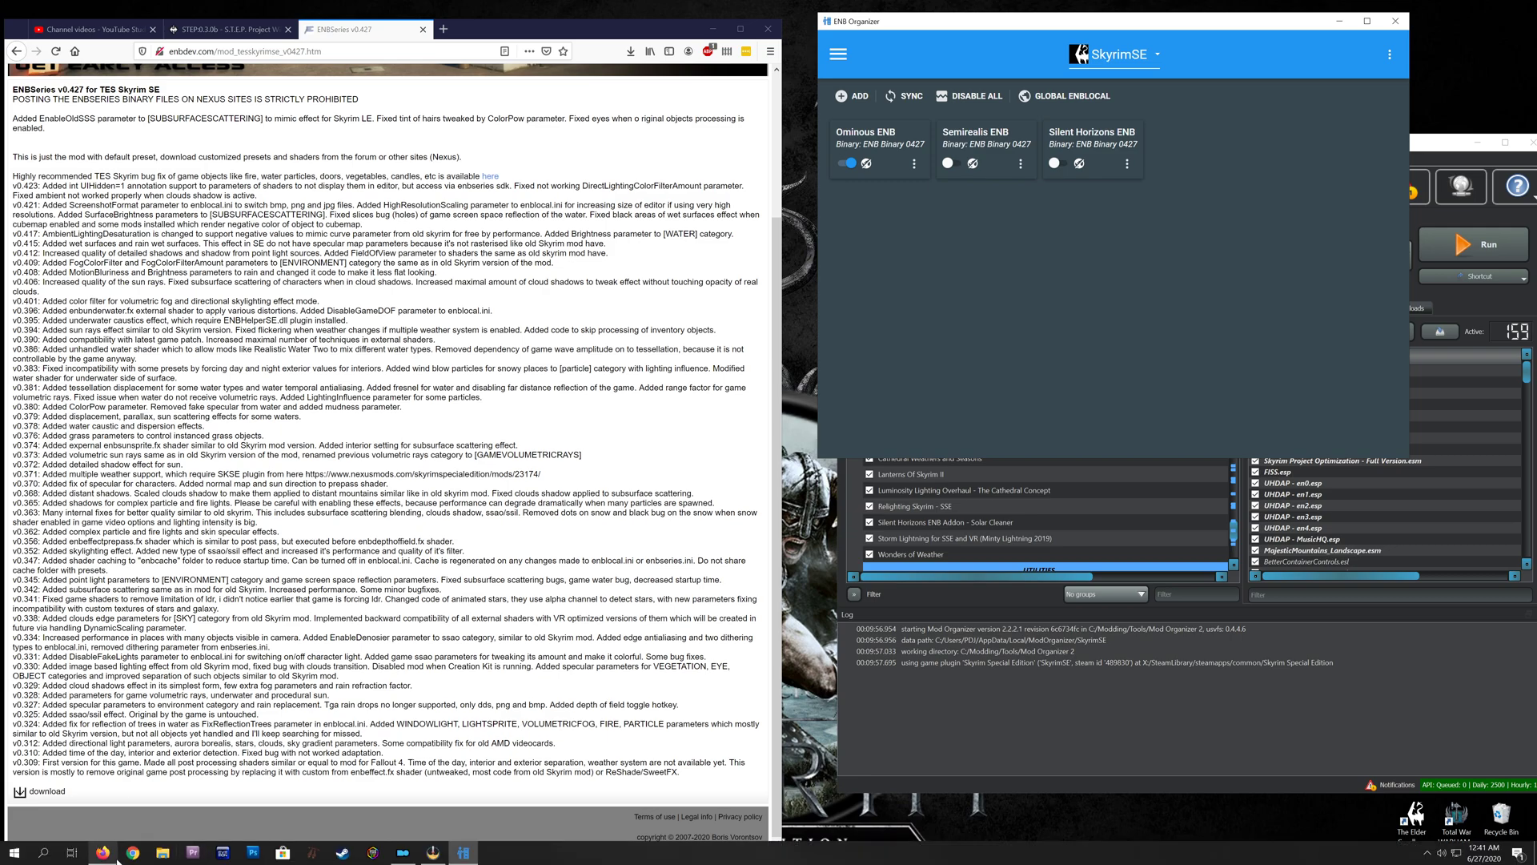
{"action": "left_click", "coordinate": [448, 756]}
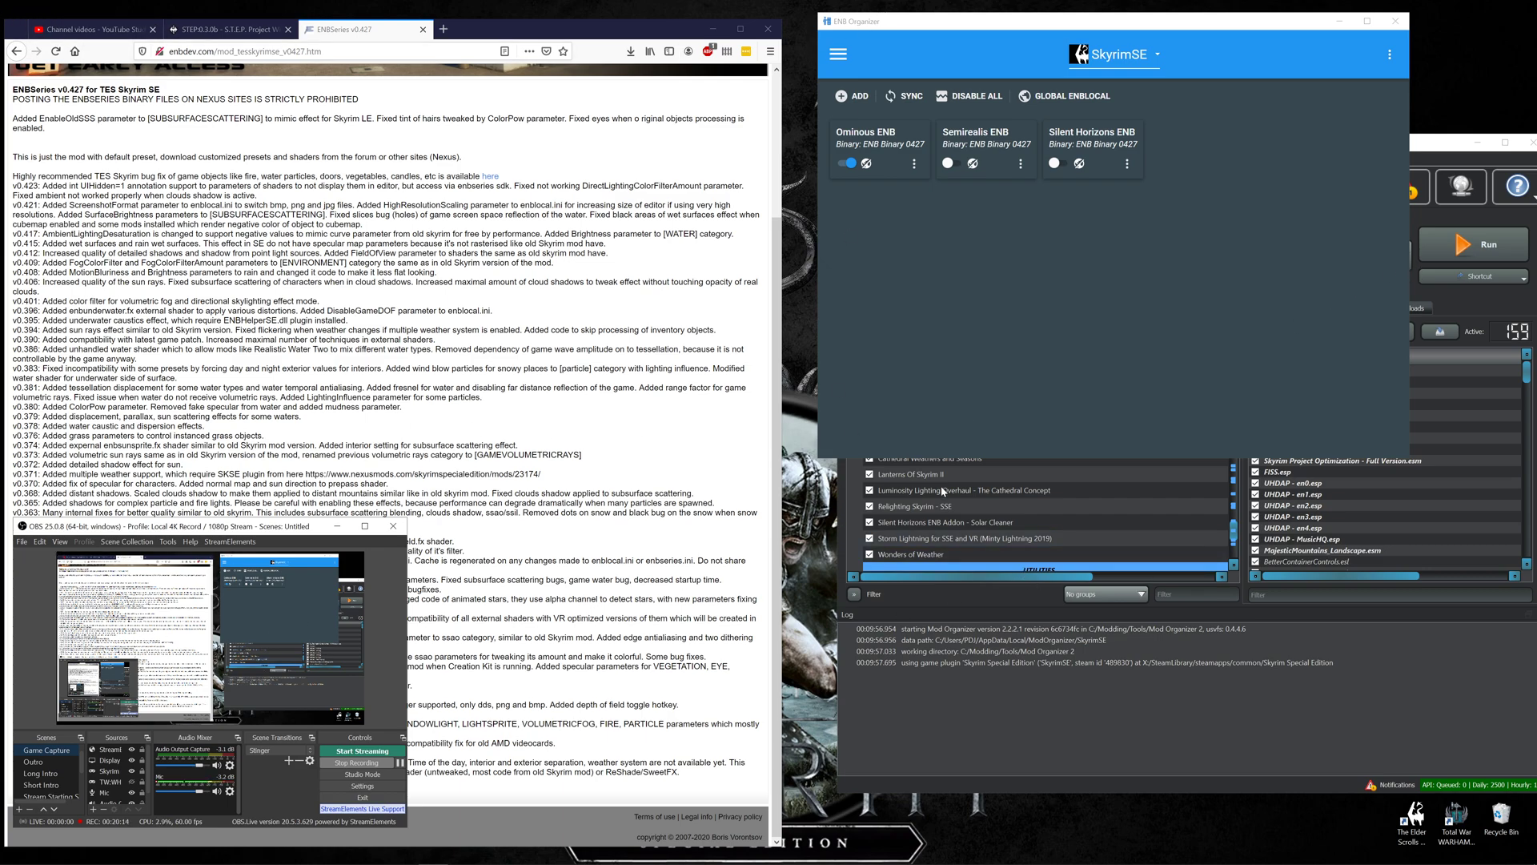
Switch to Mod Organizer and launch the game through SKSE
{"action": "mouse_move", "coordinate": [433, 856]}
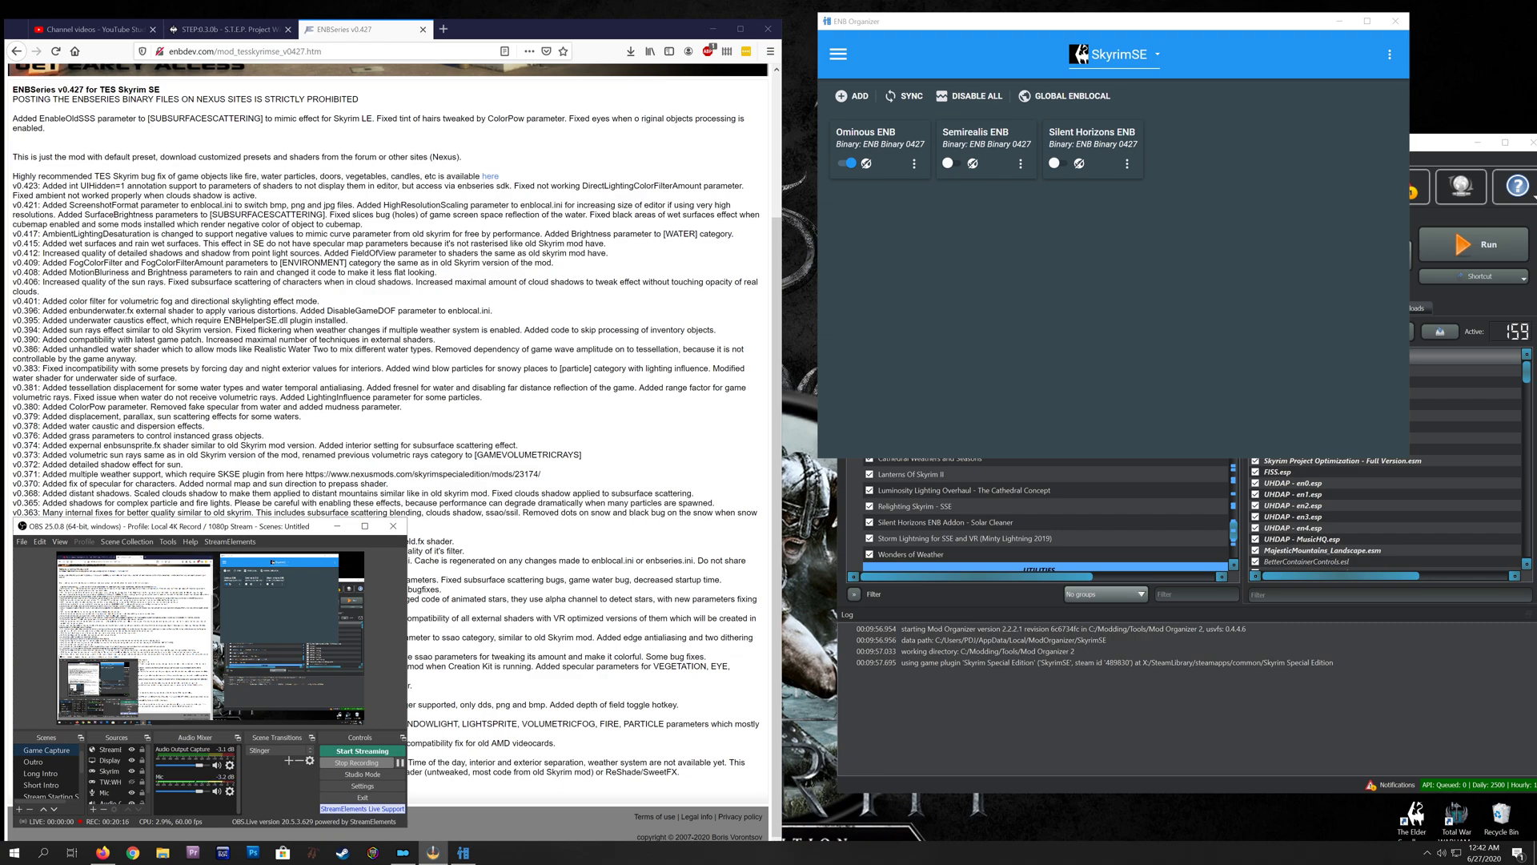
{"action": "left_click", "coordinate": [936, 737]}
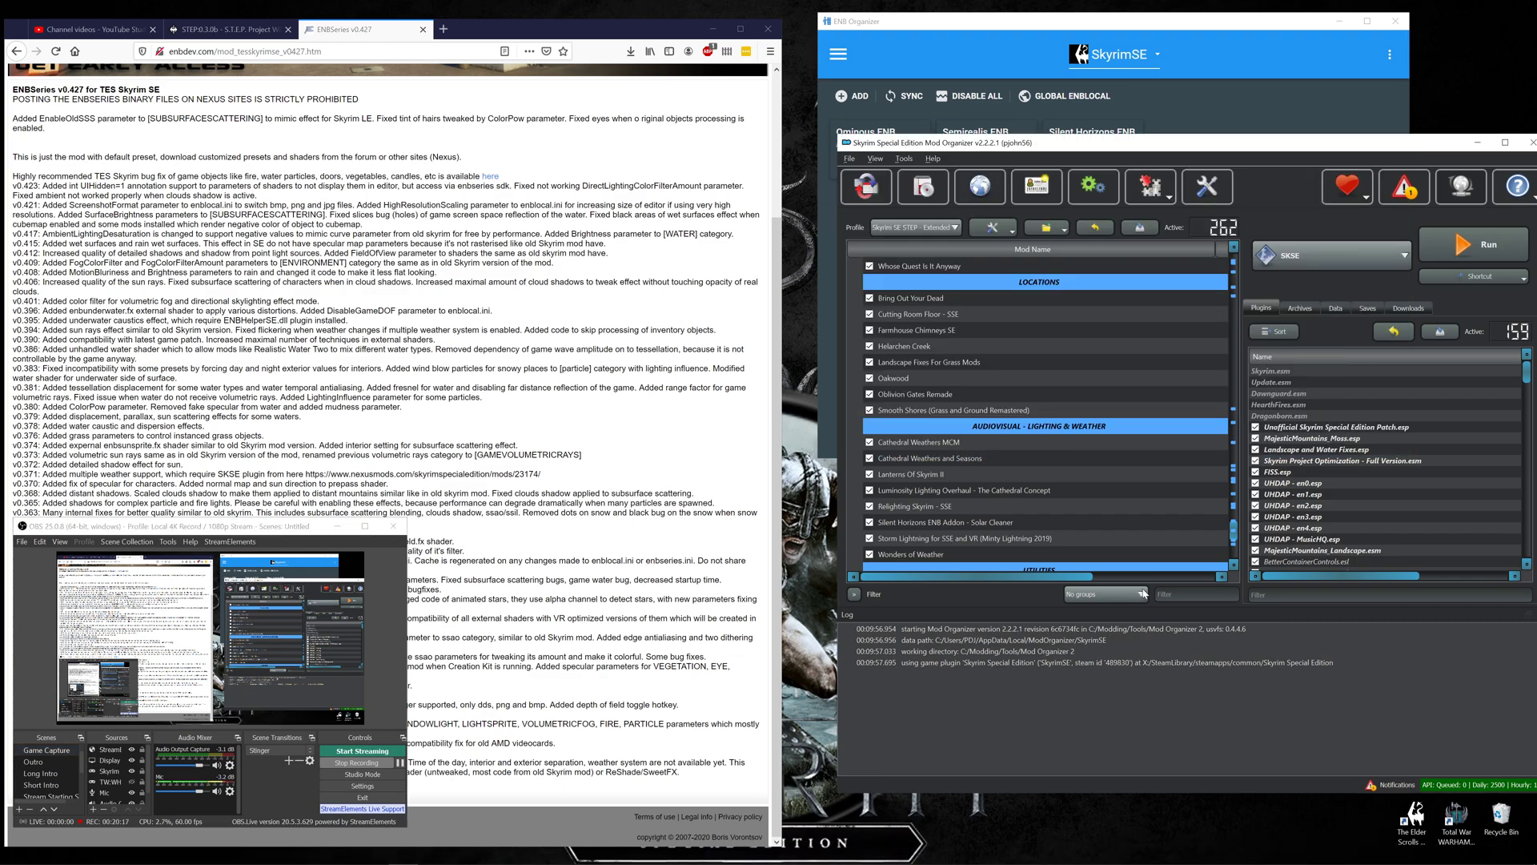
{"action": "left_click", "coordinate": [1458, 260]}
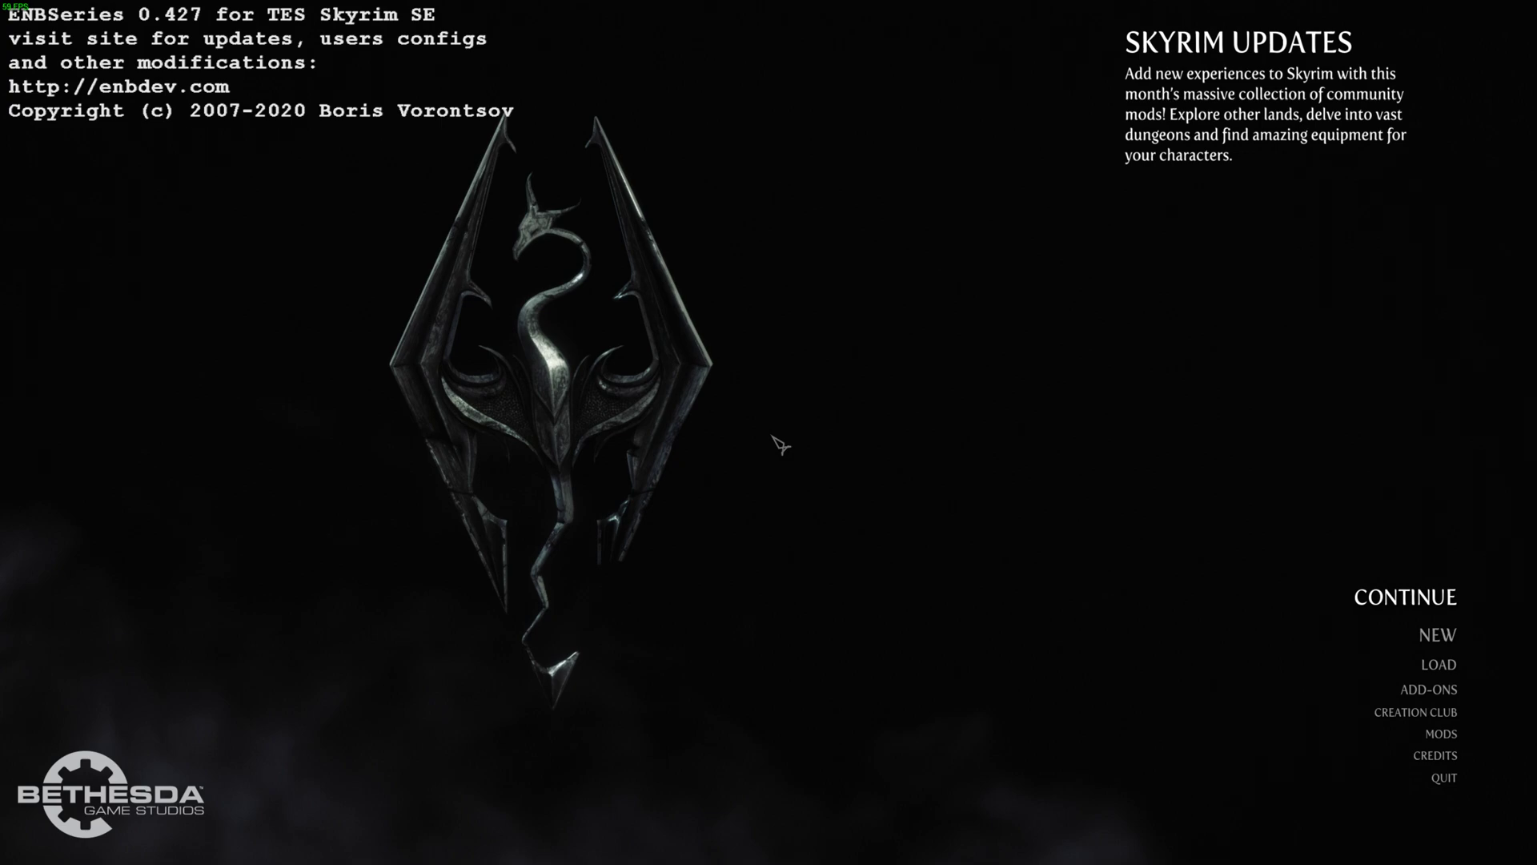
Switch to OBS, toggle the Display source's visibility, and return to Skyrim
{"action": "key", "text": "alt+Tab"}
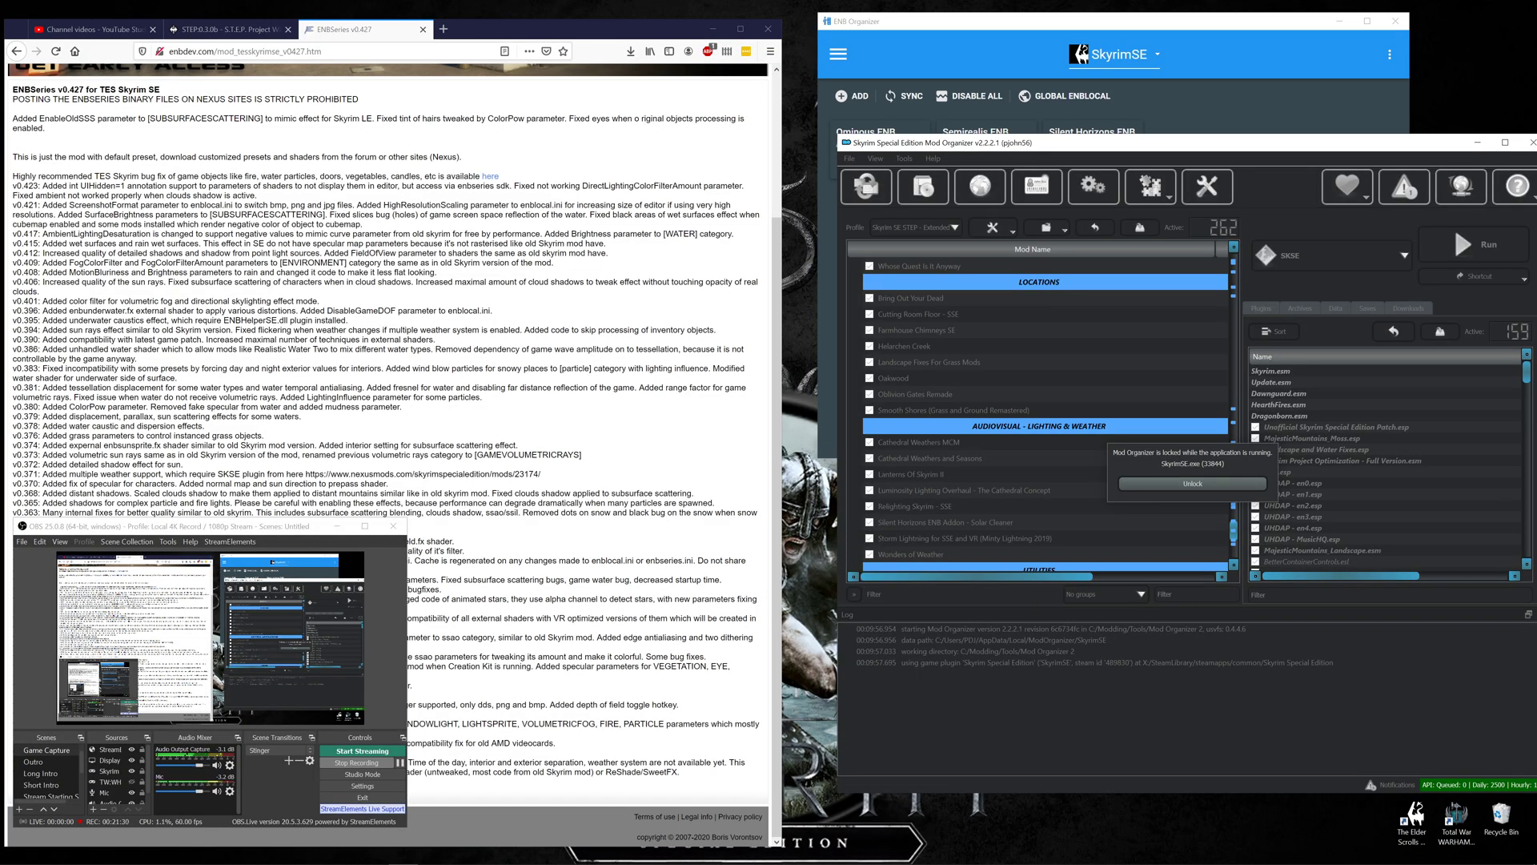
{"action": "left_click", "coordinate": [126, 761]}
{"action": "key", "text": "alt+Tab"}
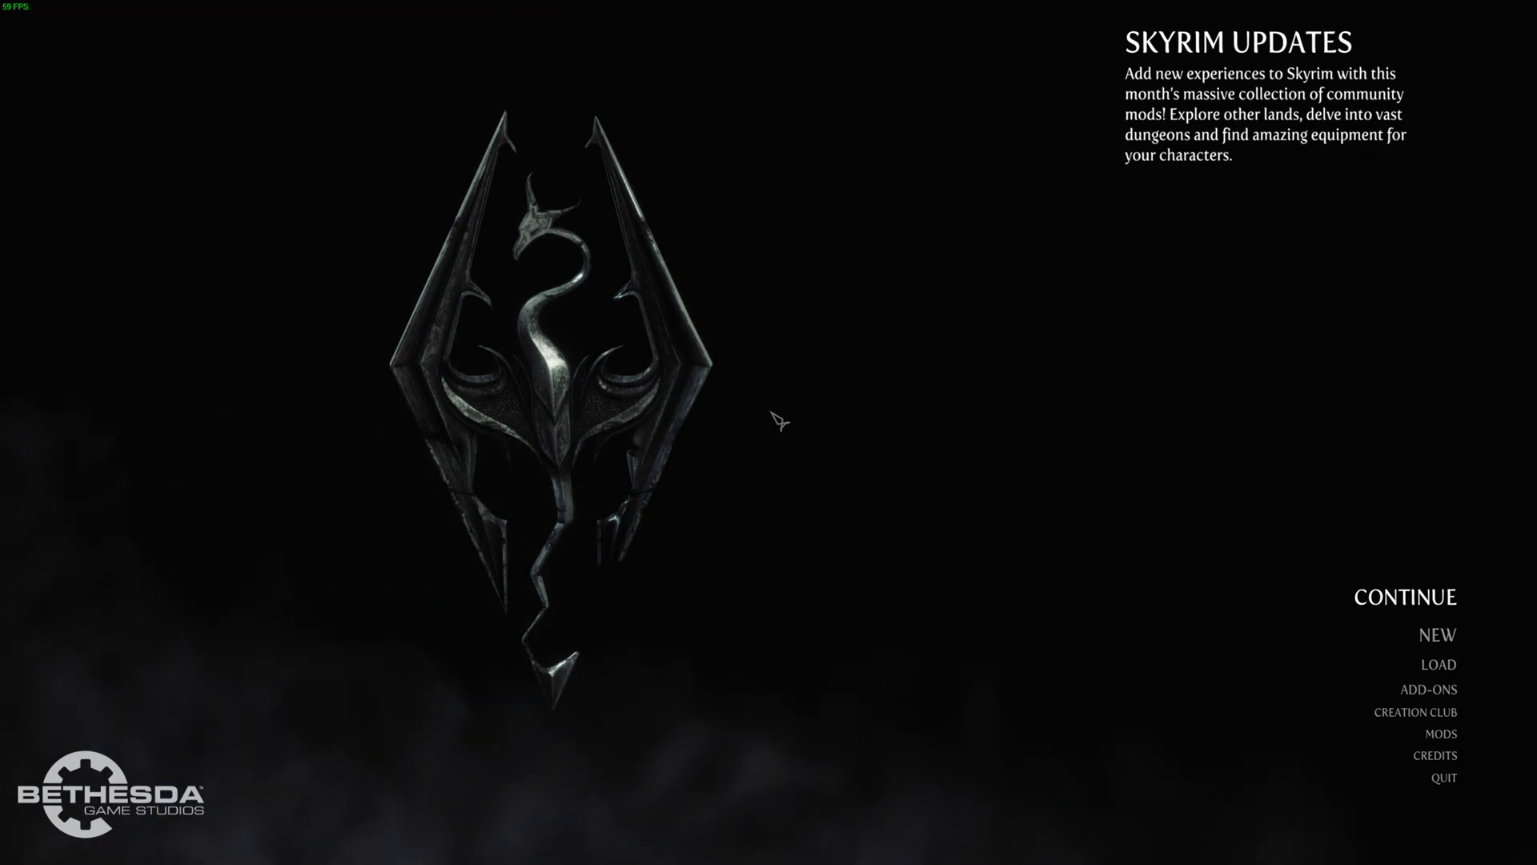
Load the Jorrvaskr save of the modded test character
{"action": "left_click", "coordinate": [1402, 667]}
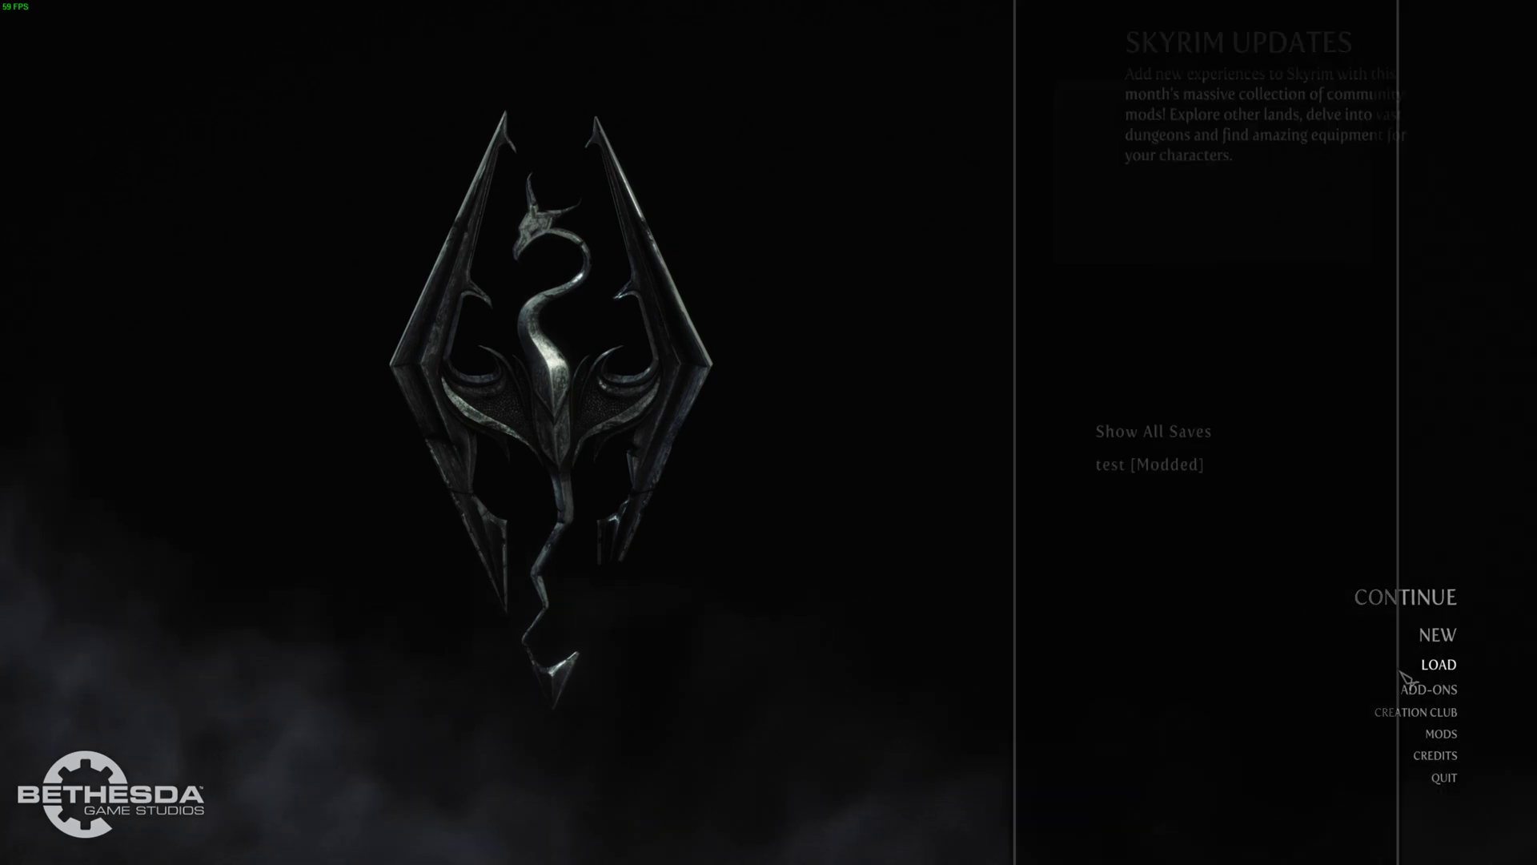
{"action": "left_click", "coordinate": [1143, 470]}
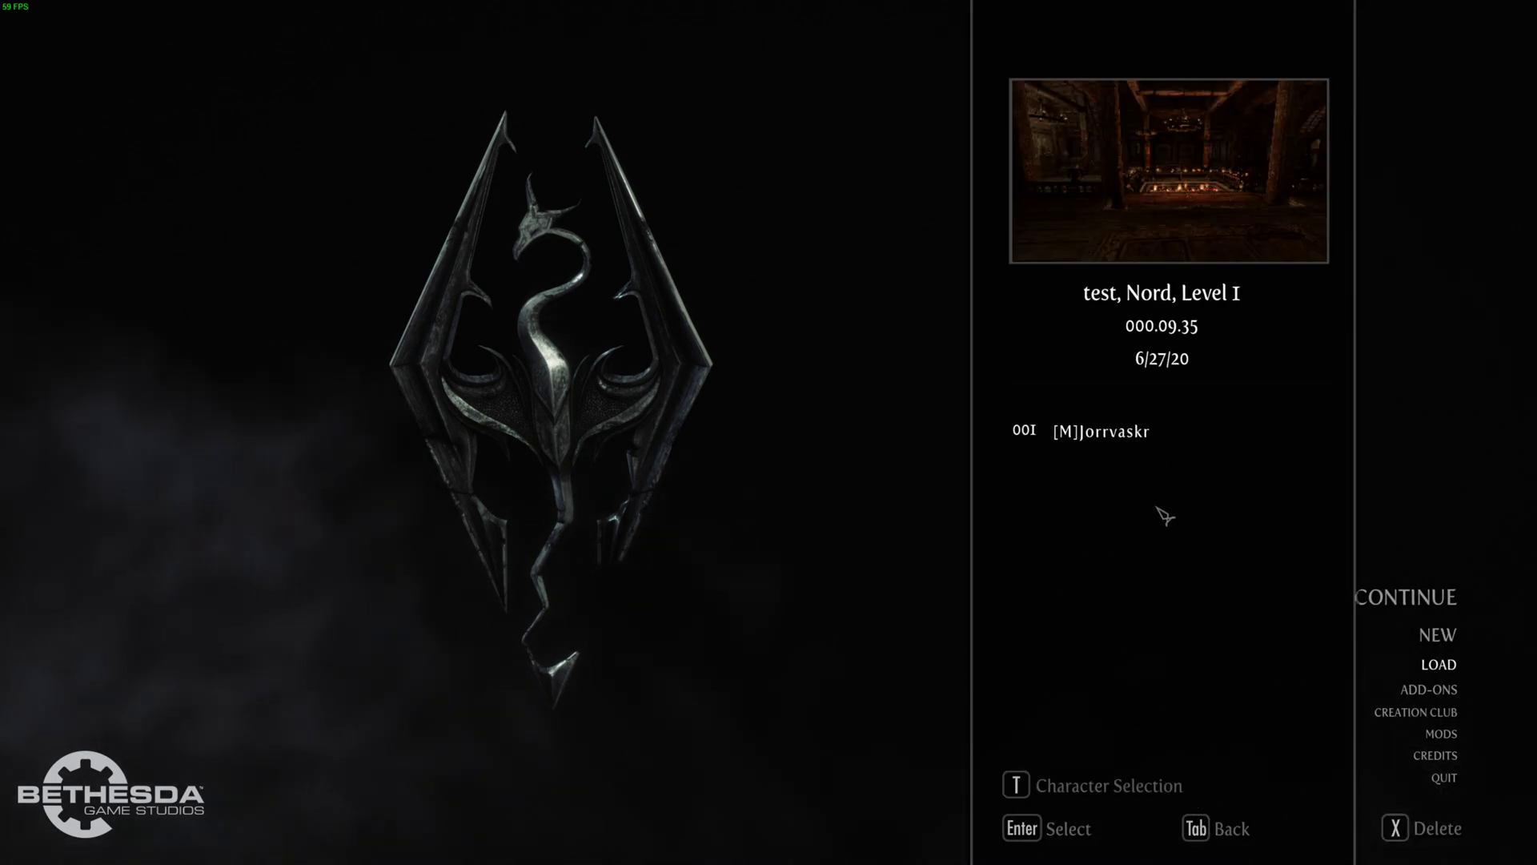
{"action": "left_click", "coordinate": [1112, 448]}
{"action": "left_click", "coordinate": [1129, 826]}
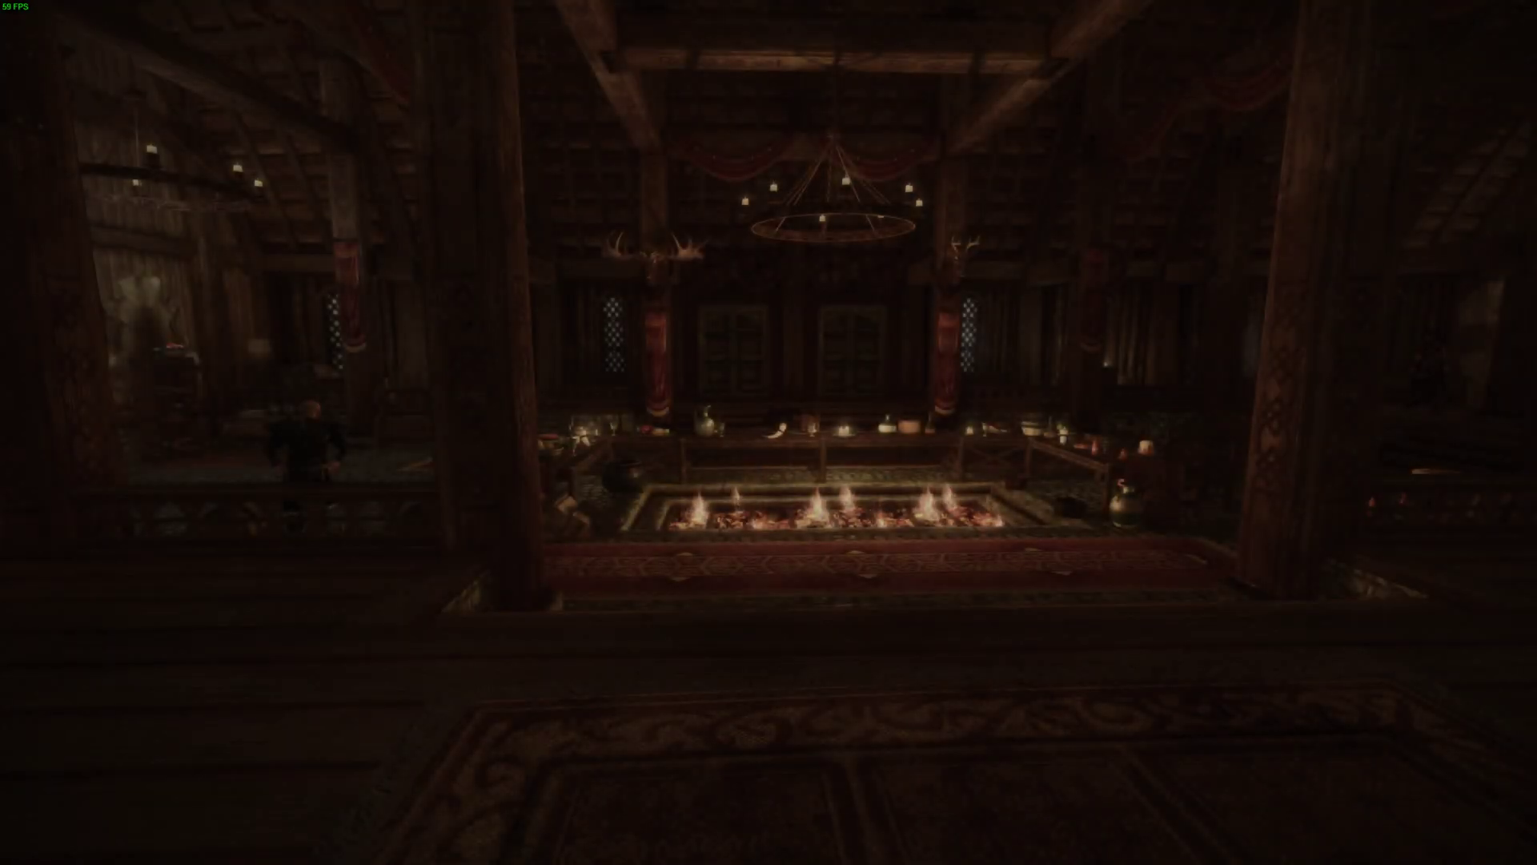
{"action": "key", "text": "w"}
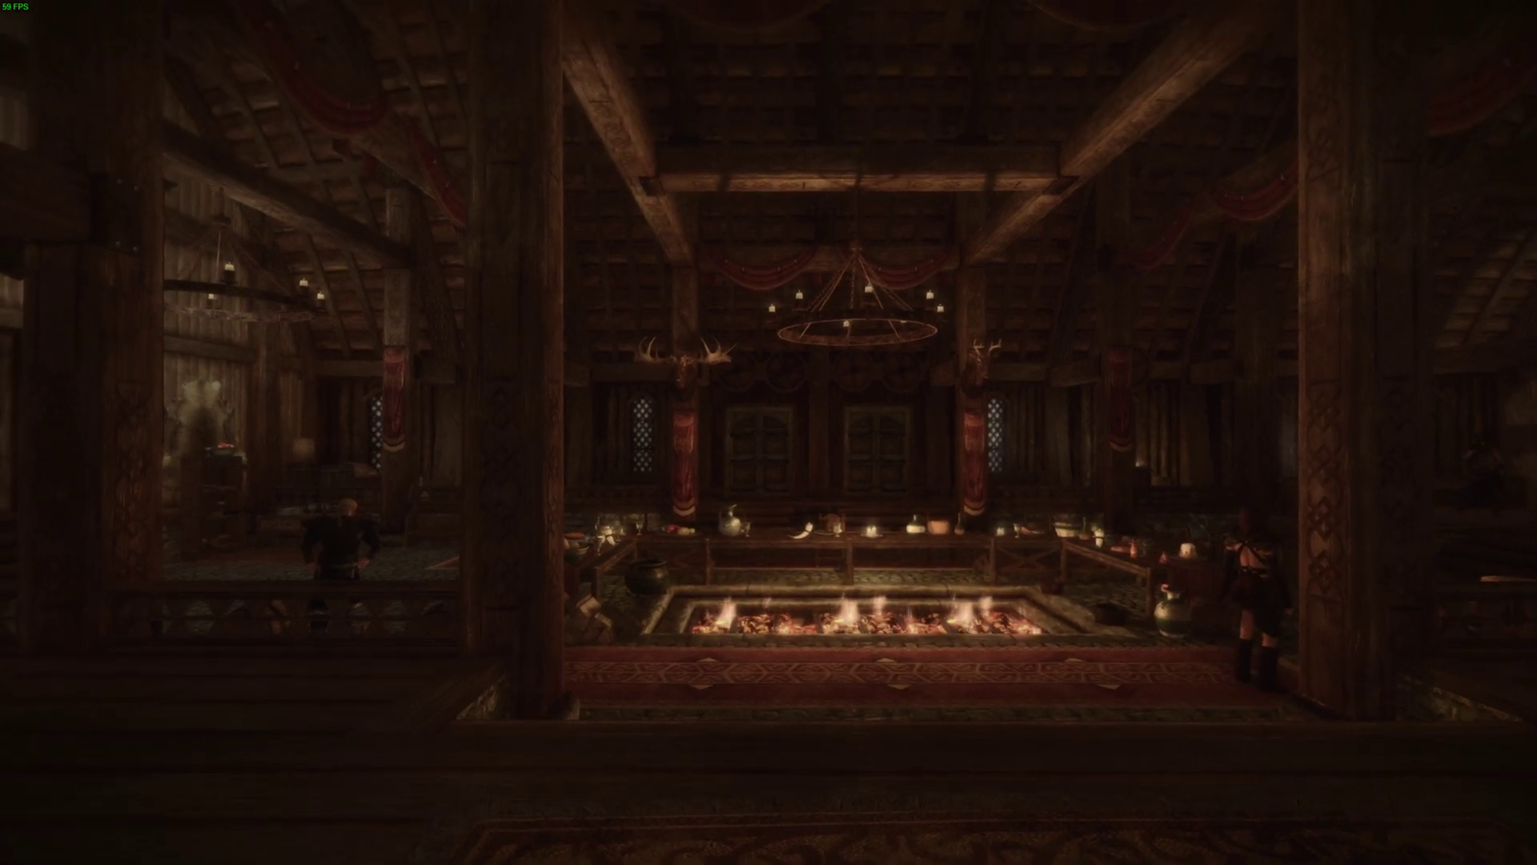
{"action": "key", "text": "w"}
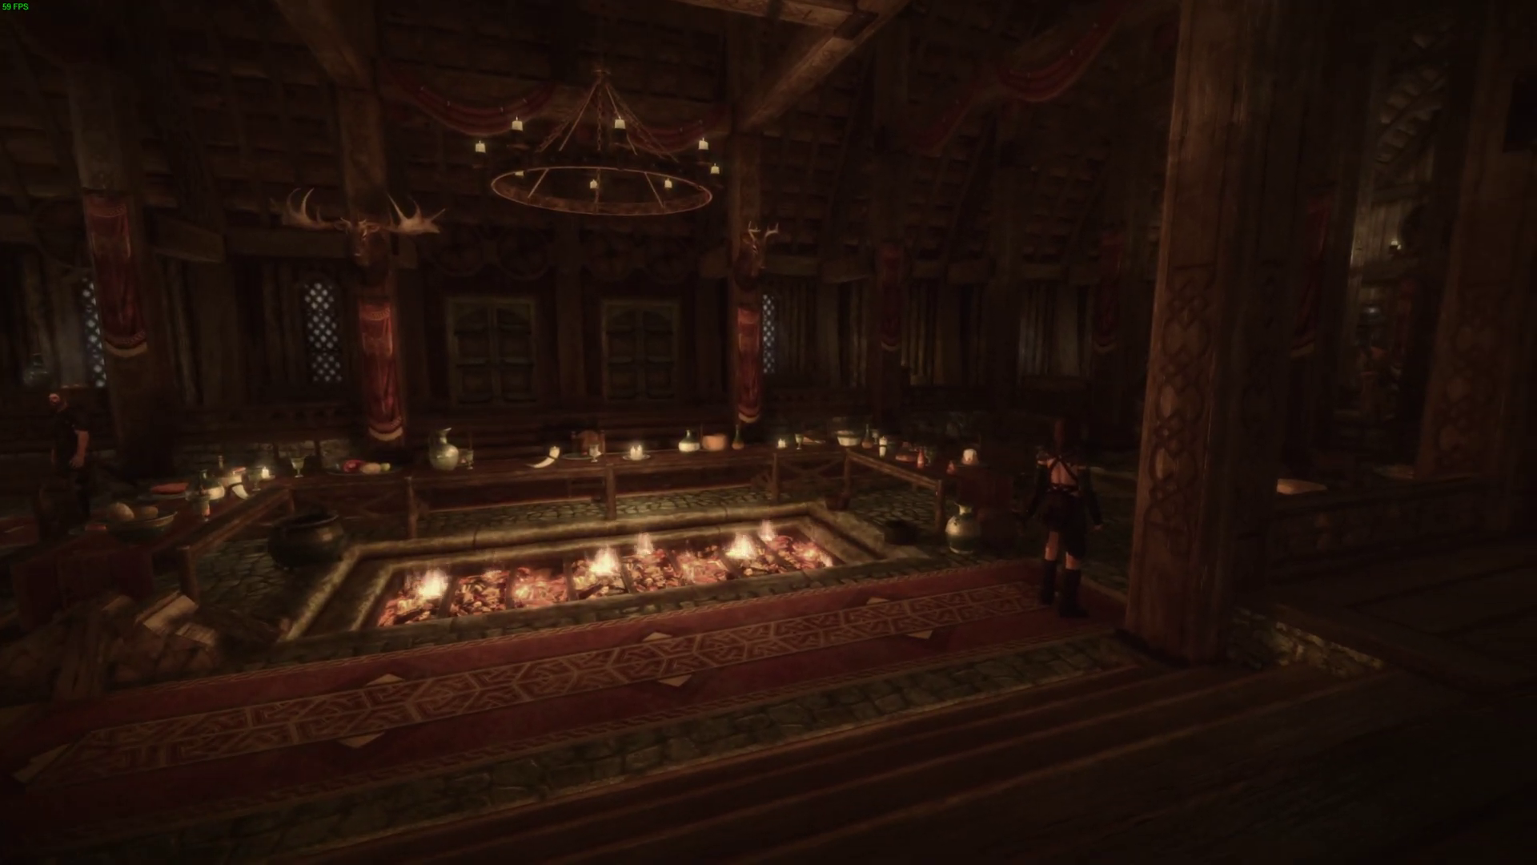
{"action": "key", "text": "w"}
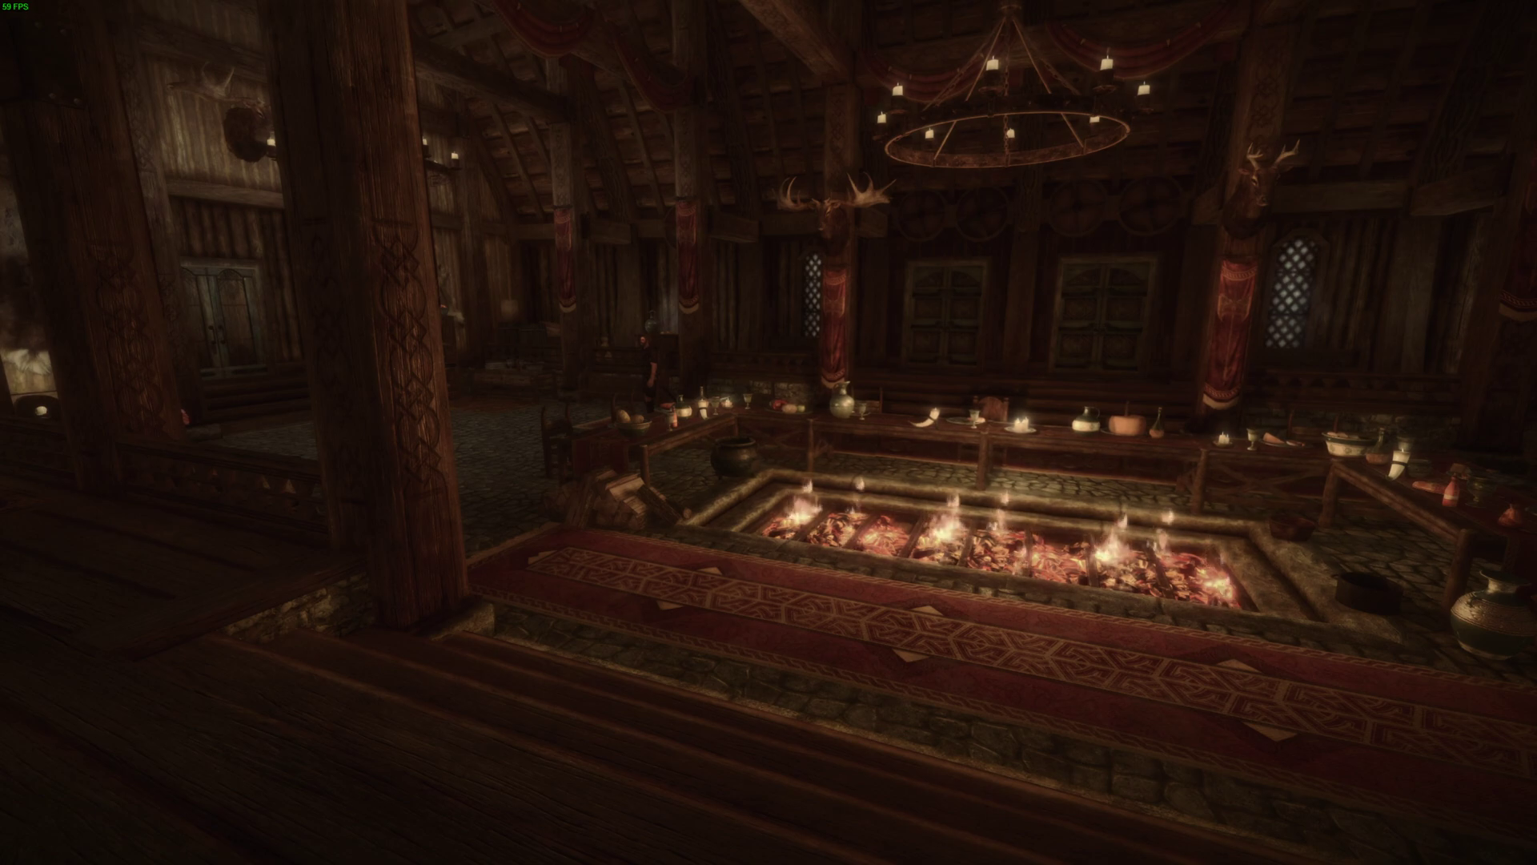
{"action": "key", "text": "w"}
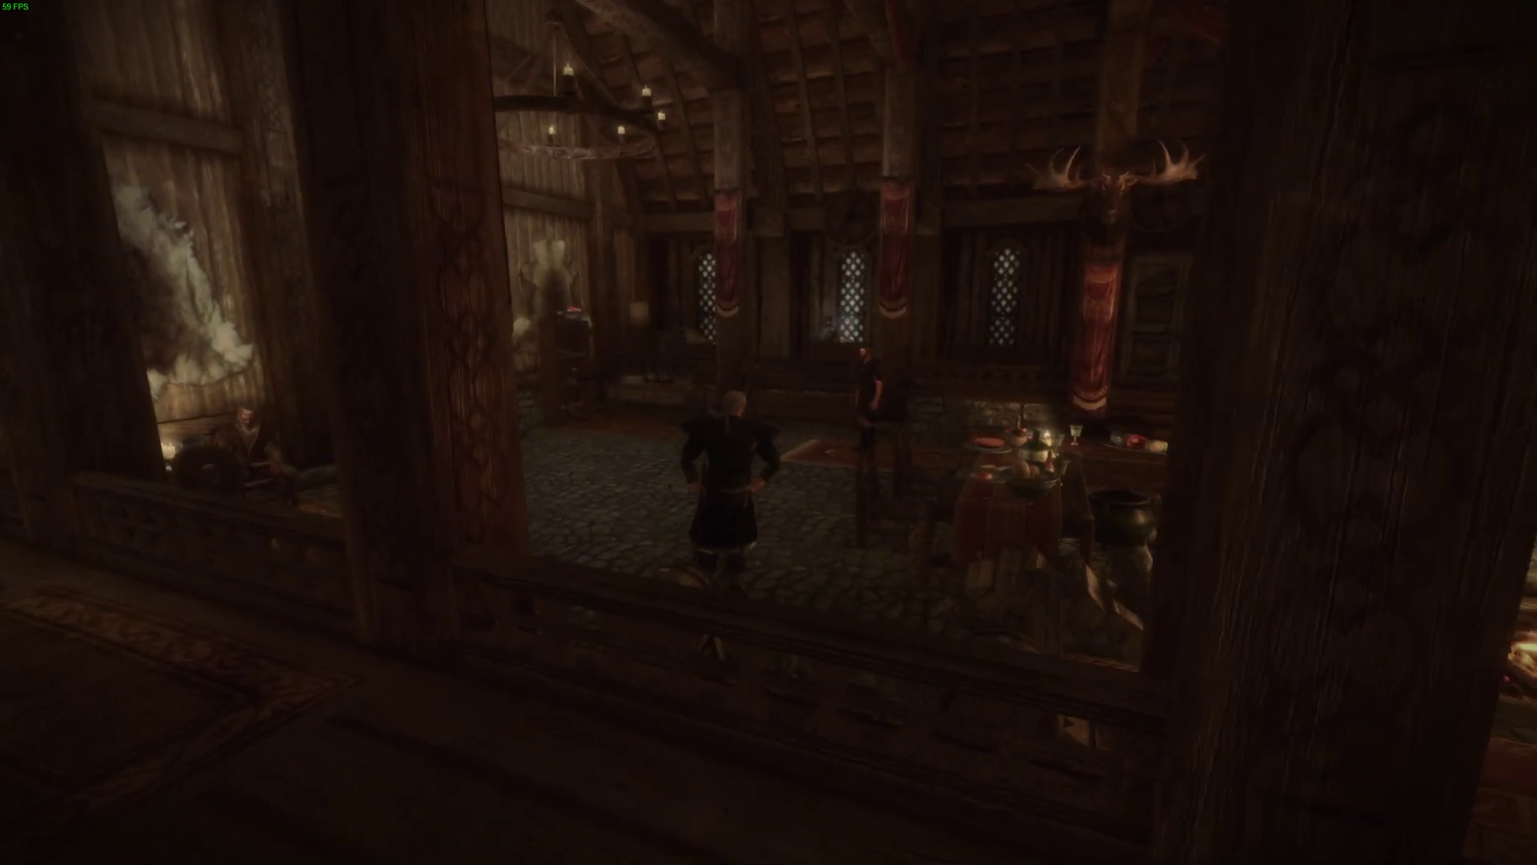
{"action": "key", "text": "w"}
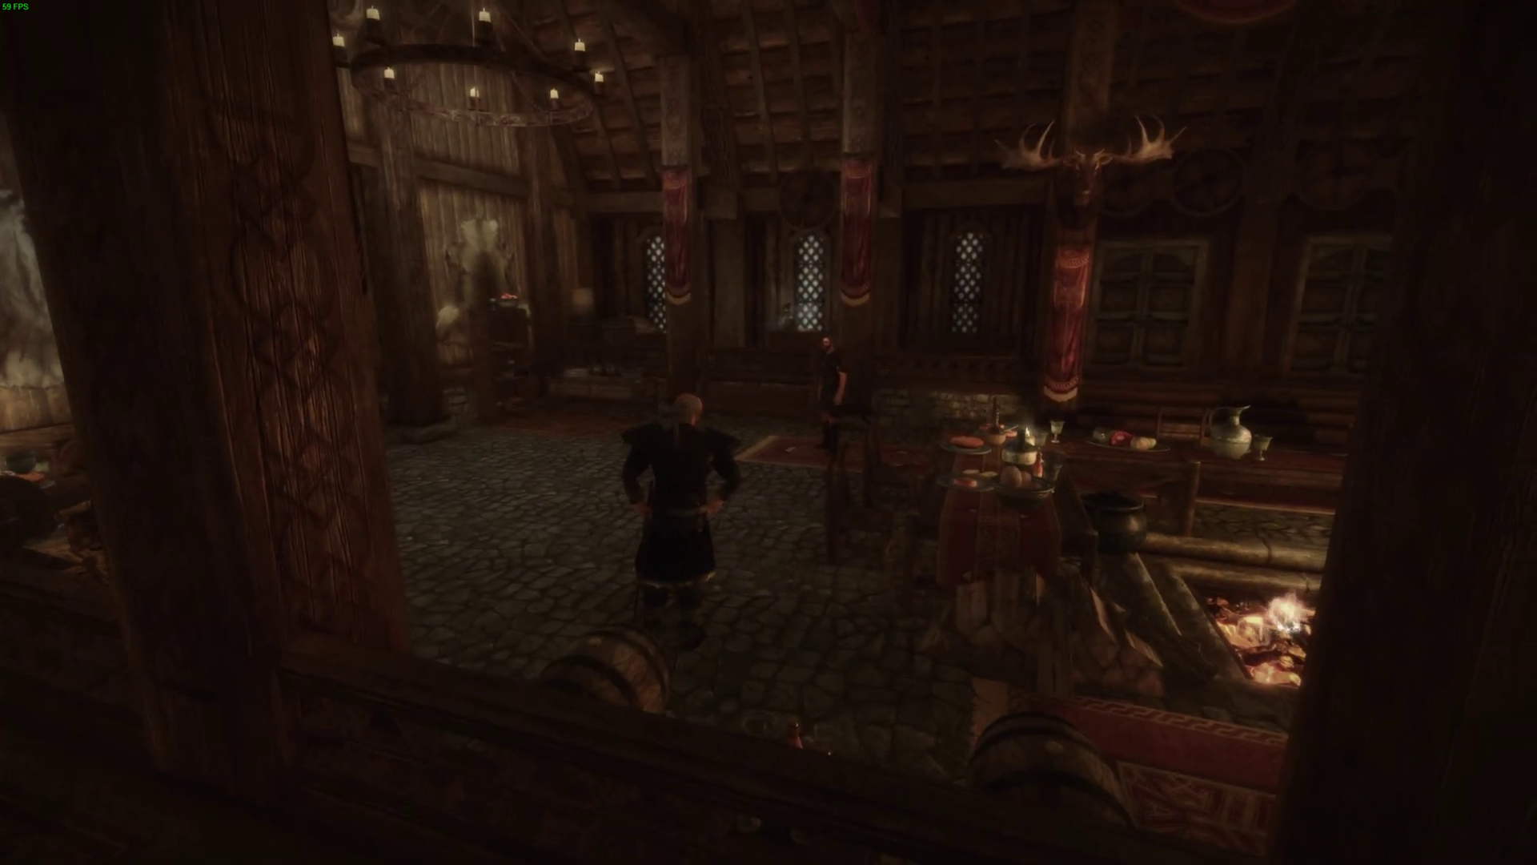
{"action": "key", "text": "w"}
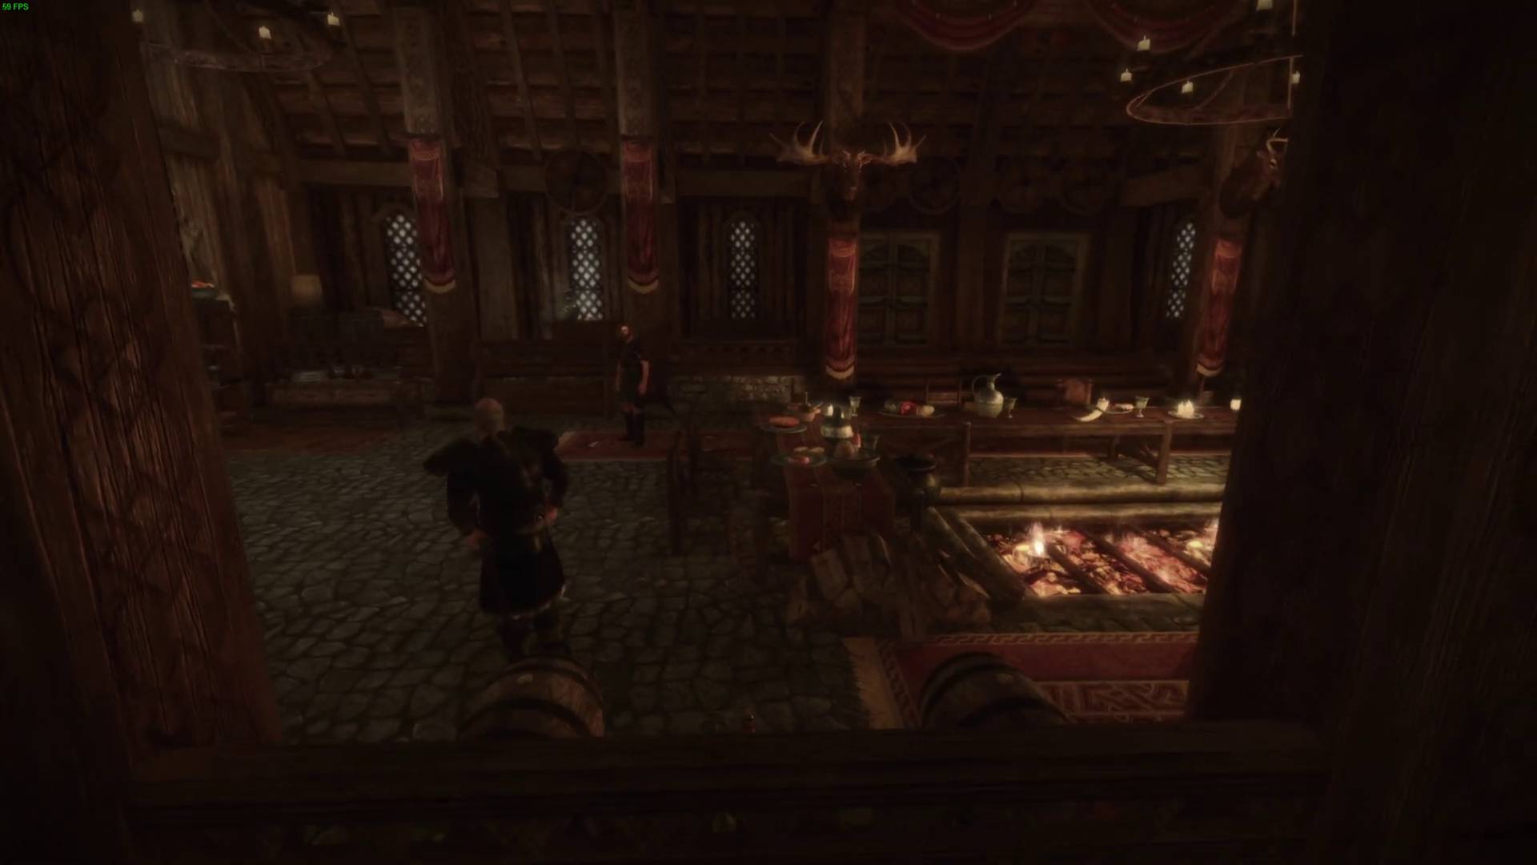
{"action": "key", "text": "w"}
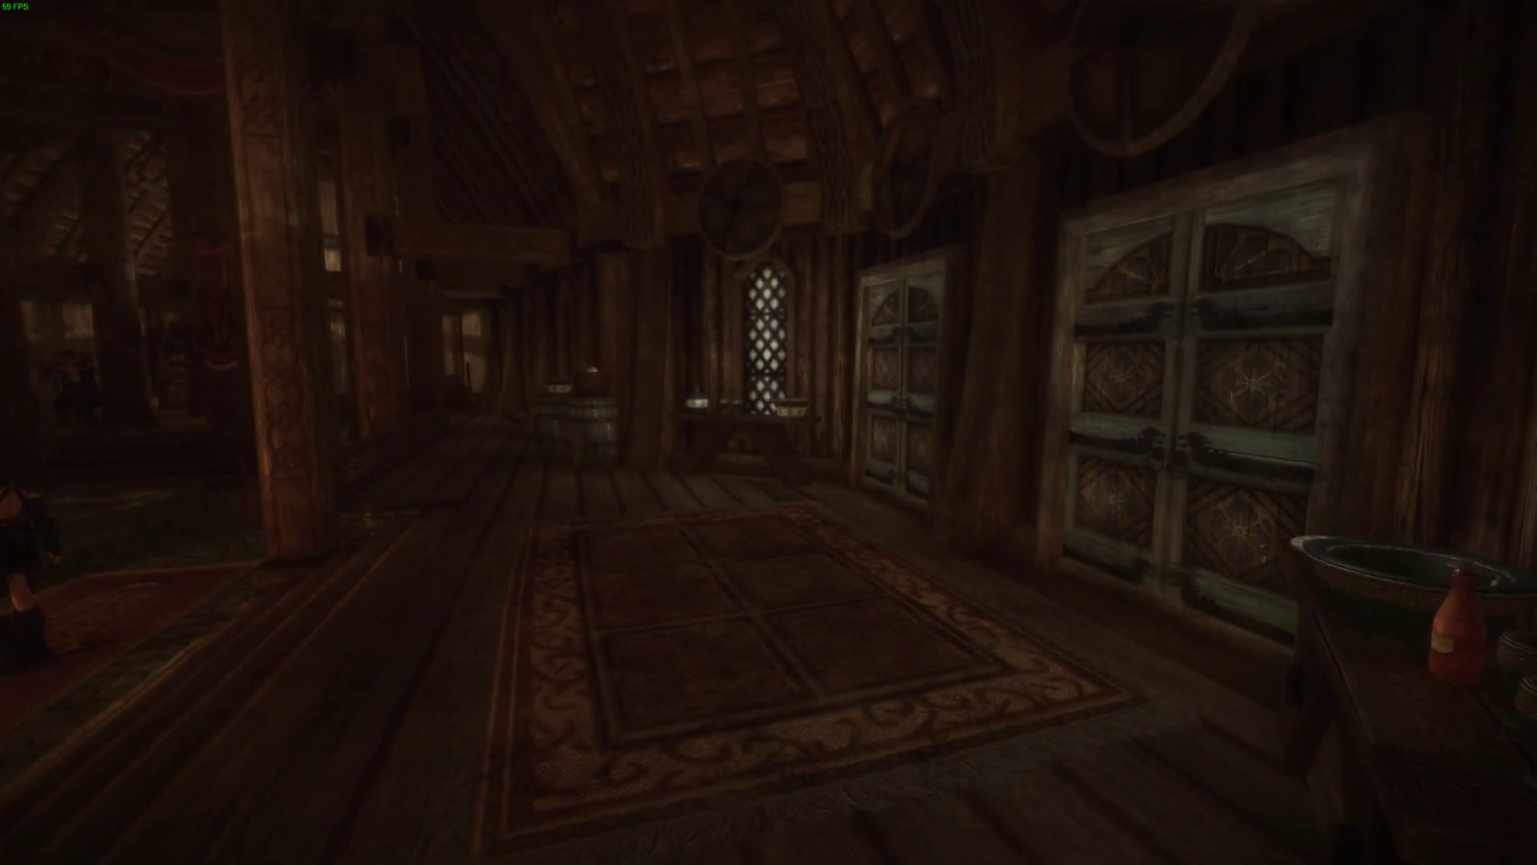
{"action": "mouse_move", "coordinate": [769, 432]}
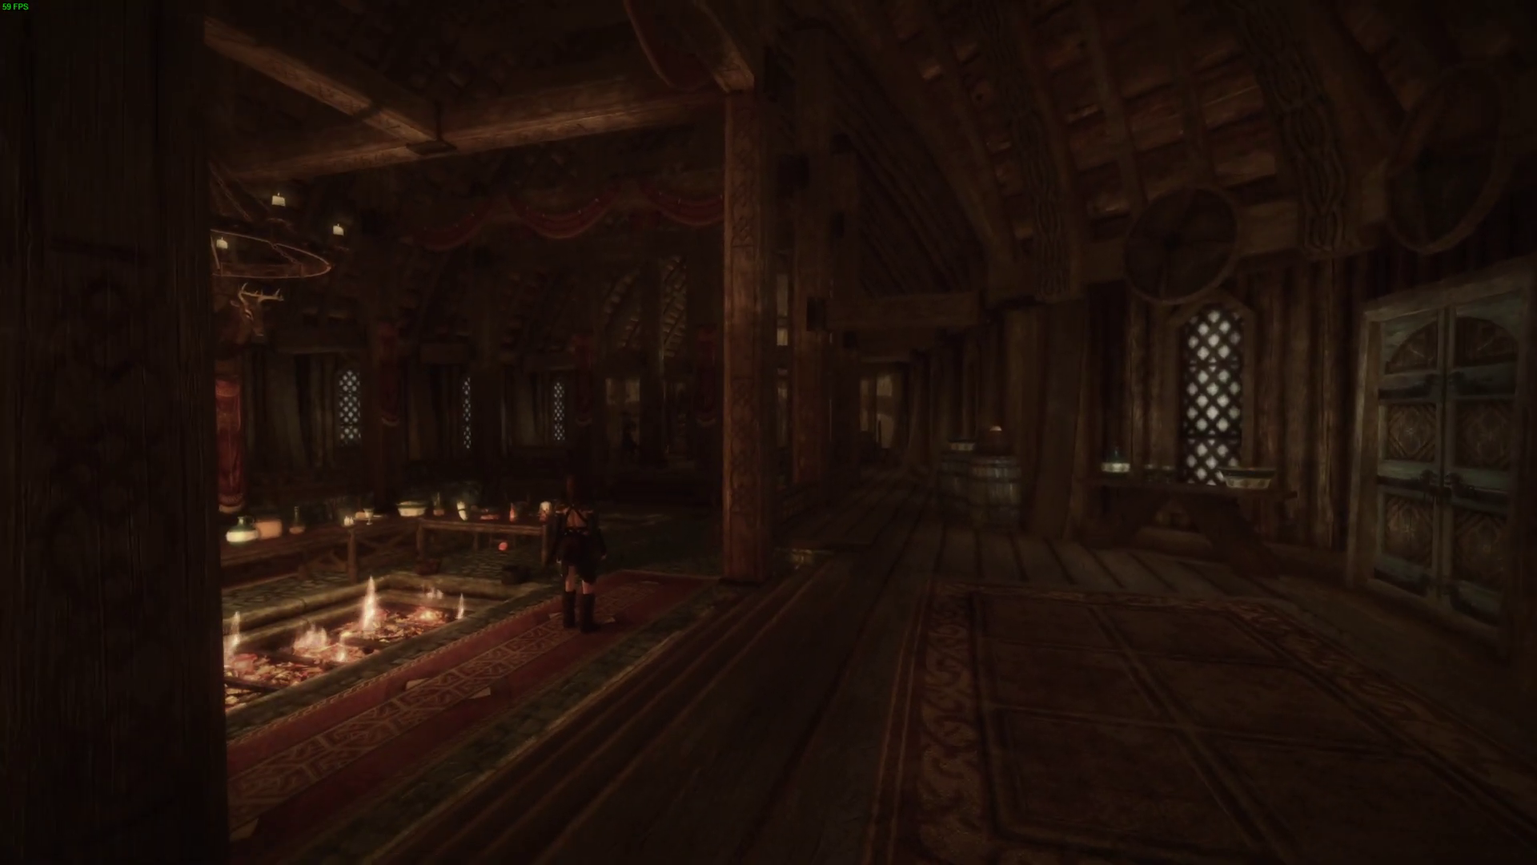
Look around Jorrvaskr's hall, lower Depth of Field to its minimum in the display settings, and return to the game
{"action": "key", "text": "w"}
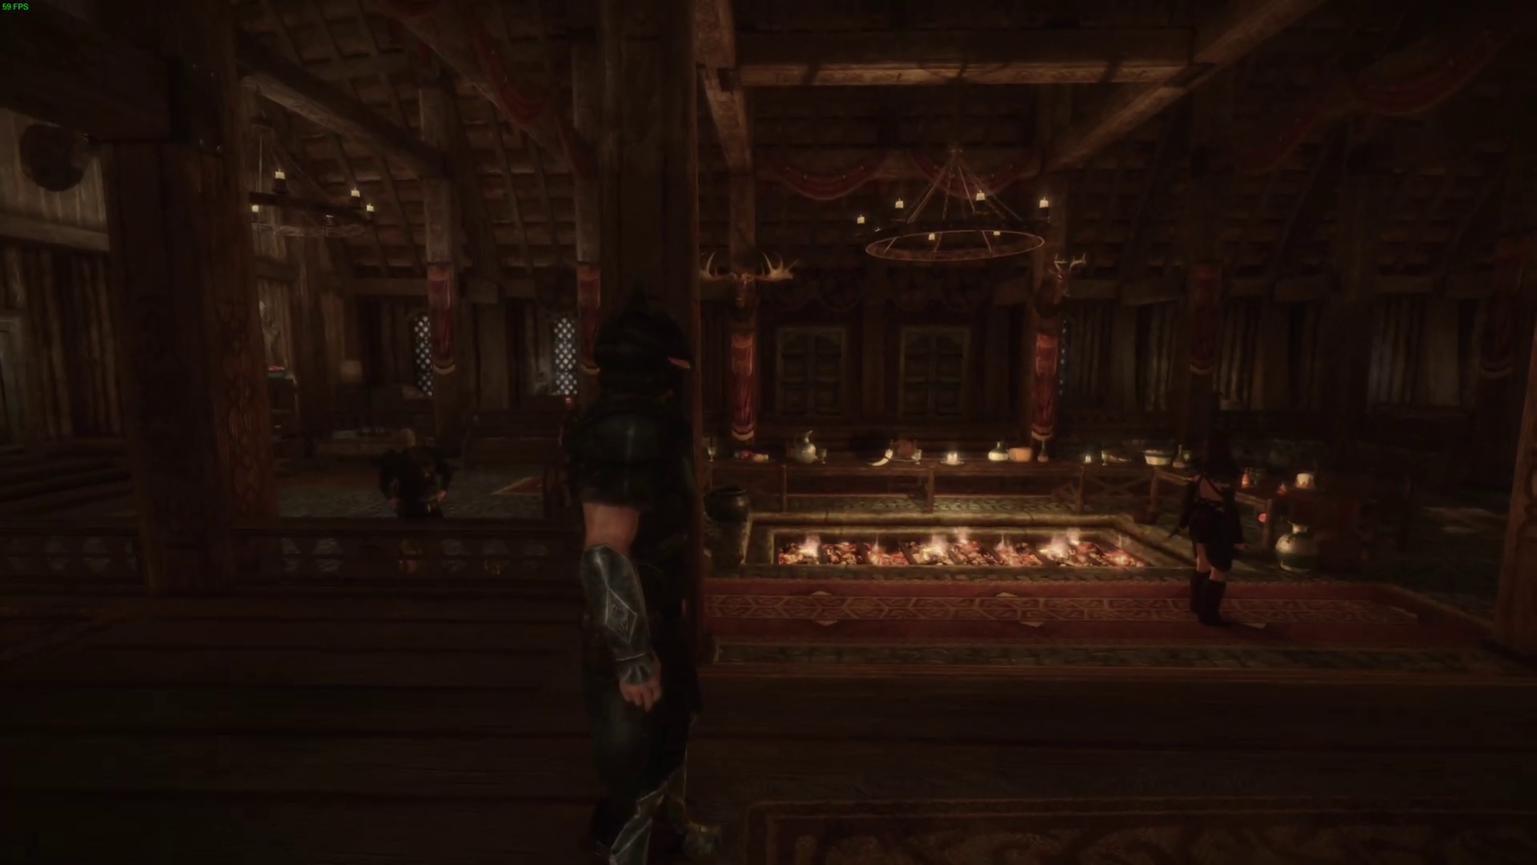
{"action": "key", "text": "Escape"}
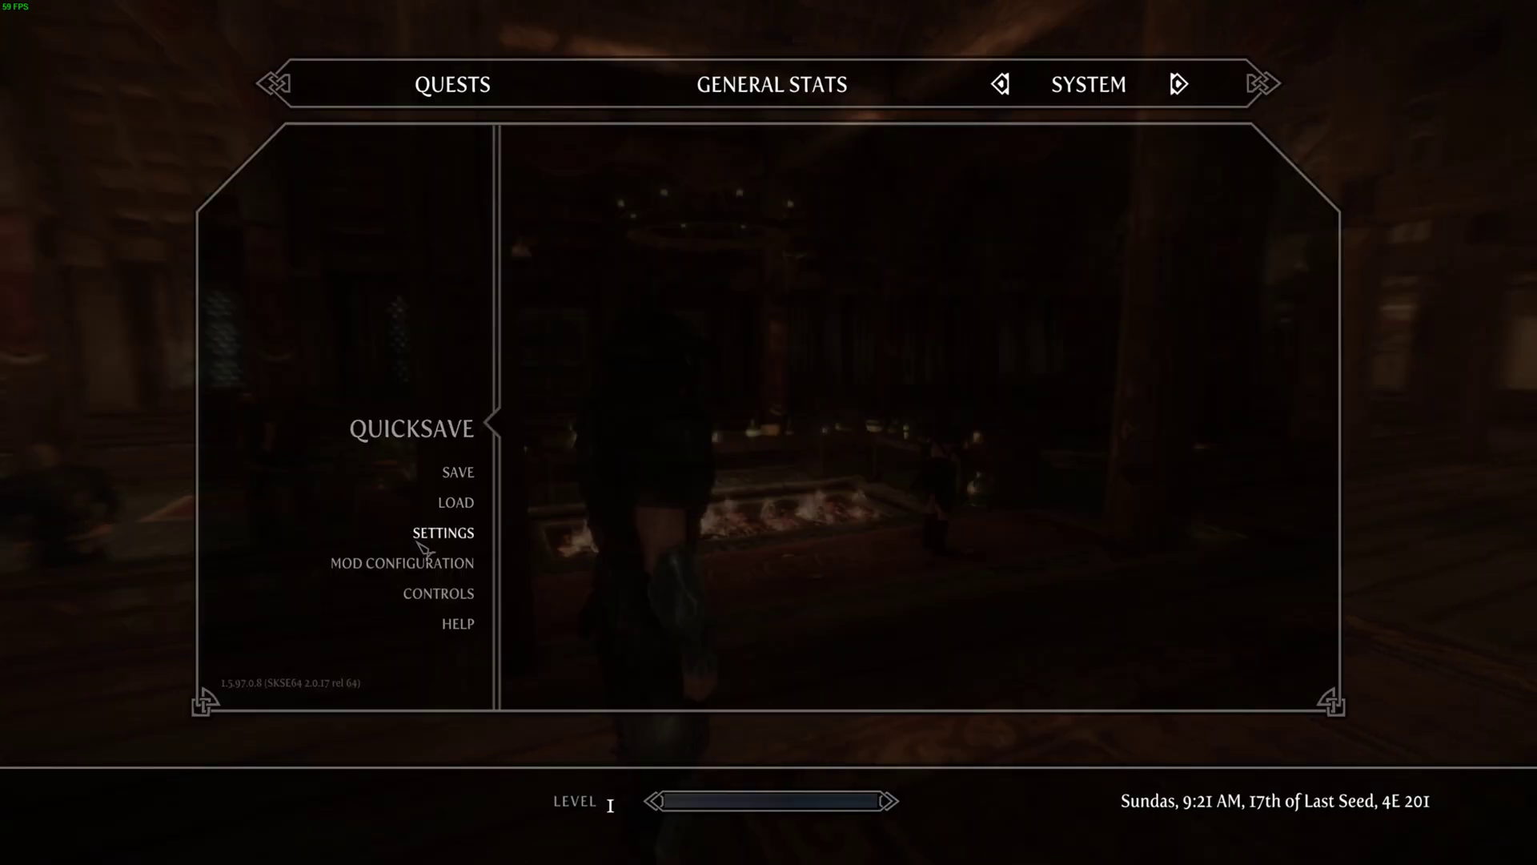
{"action": "left_click", "coordinate": [417, 543]}
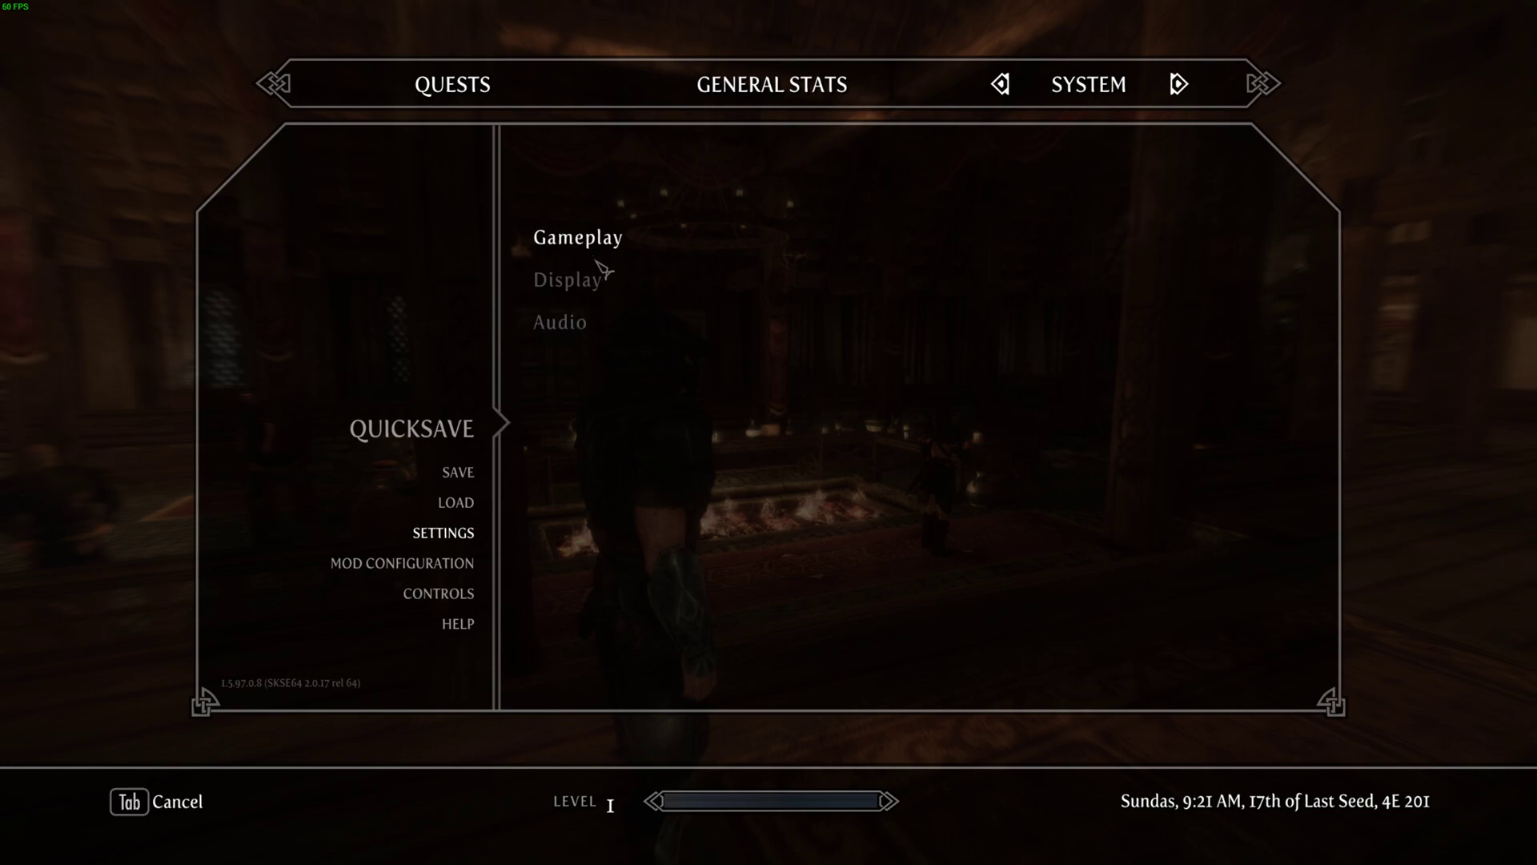
{"action": "left_click", "coordinate": [580, 302]}
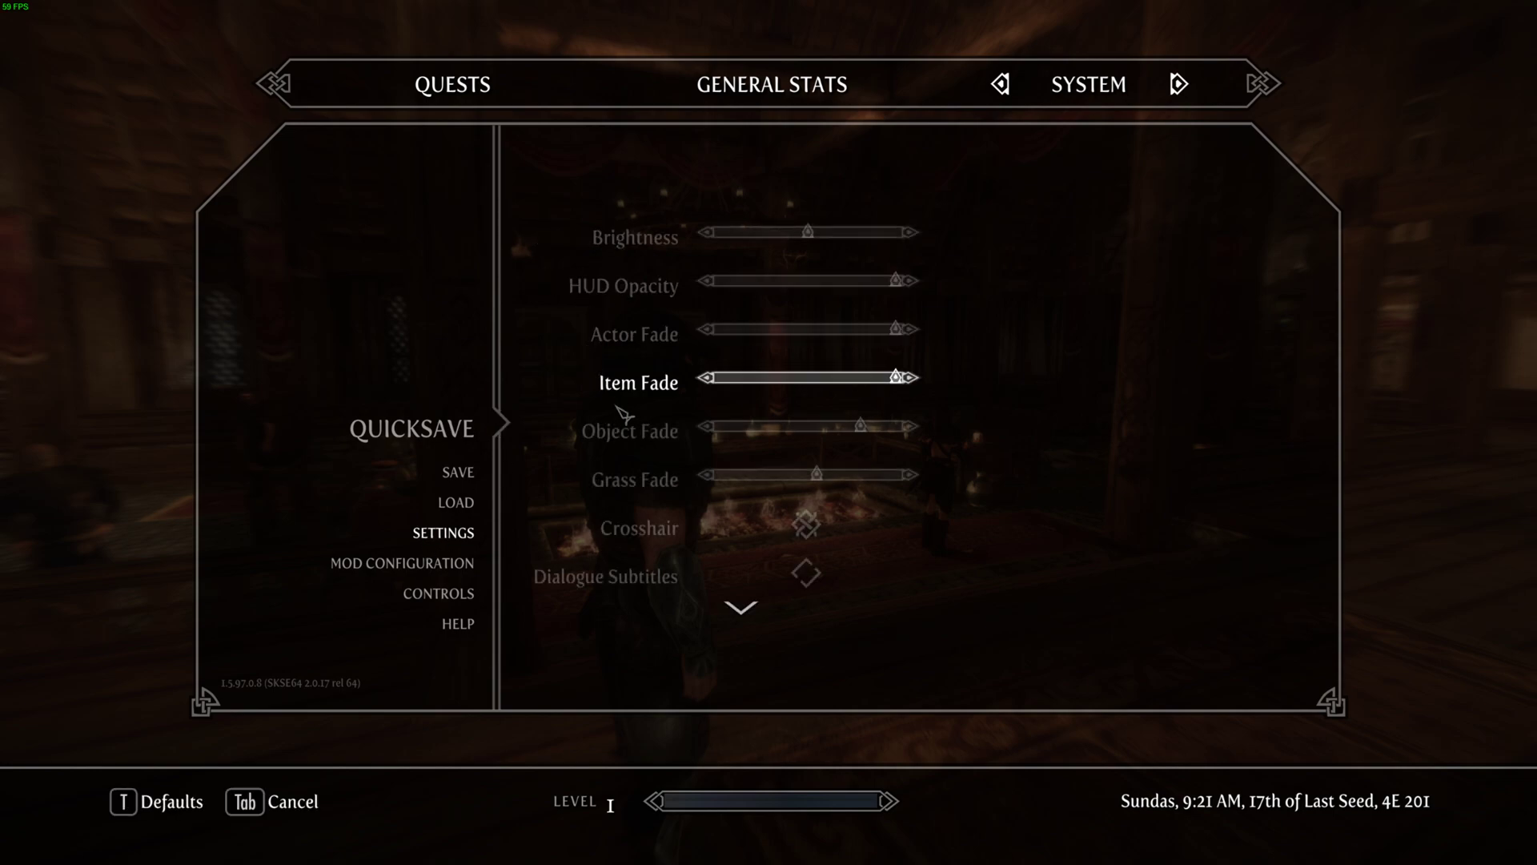
{"action": "scroll", "coordinate": [679, 544], "scroll_direction": "down", "scroll_amount": 2}
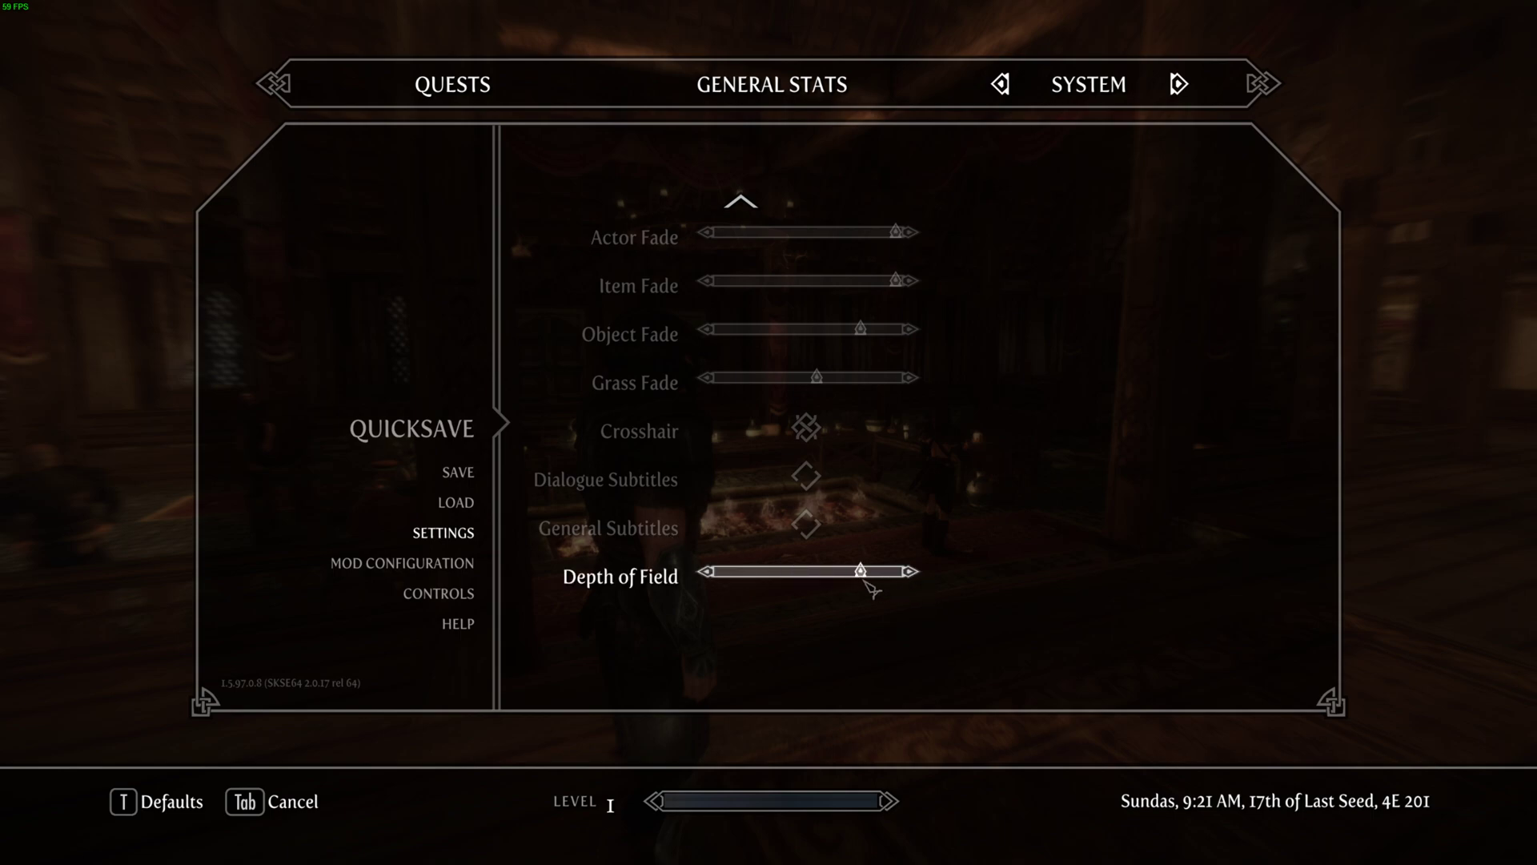
{"action": "left_click_drag", "start_coordinate": [864, 574], "coordinate": [575, 578]}
{"action": "scroll", "coordinate": [567, 561], "scroll_direction": "up", "scroll_amount": 2}
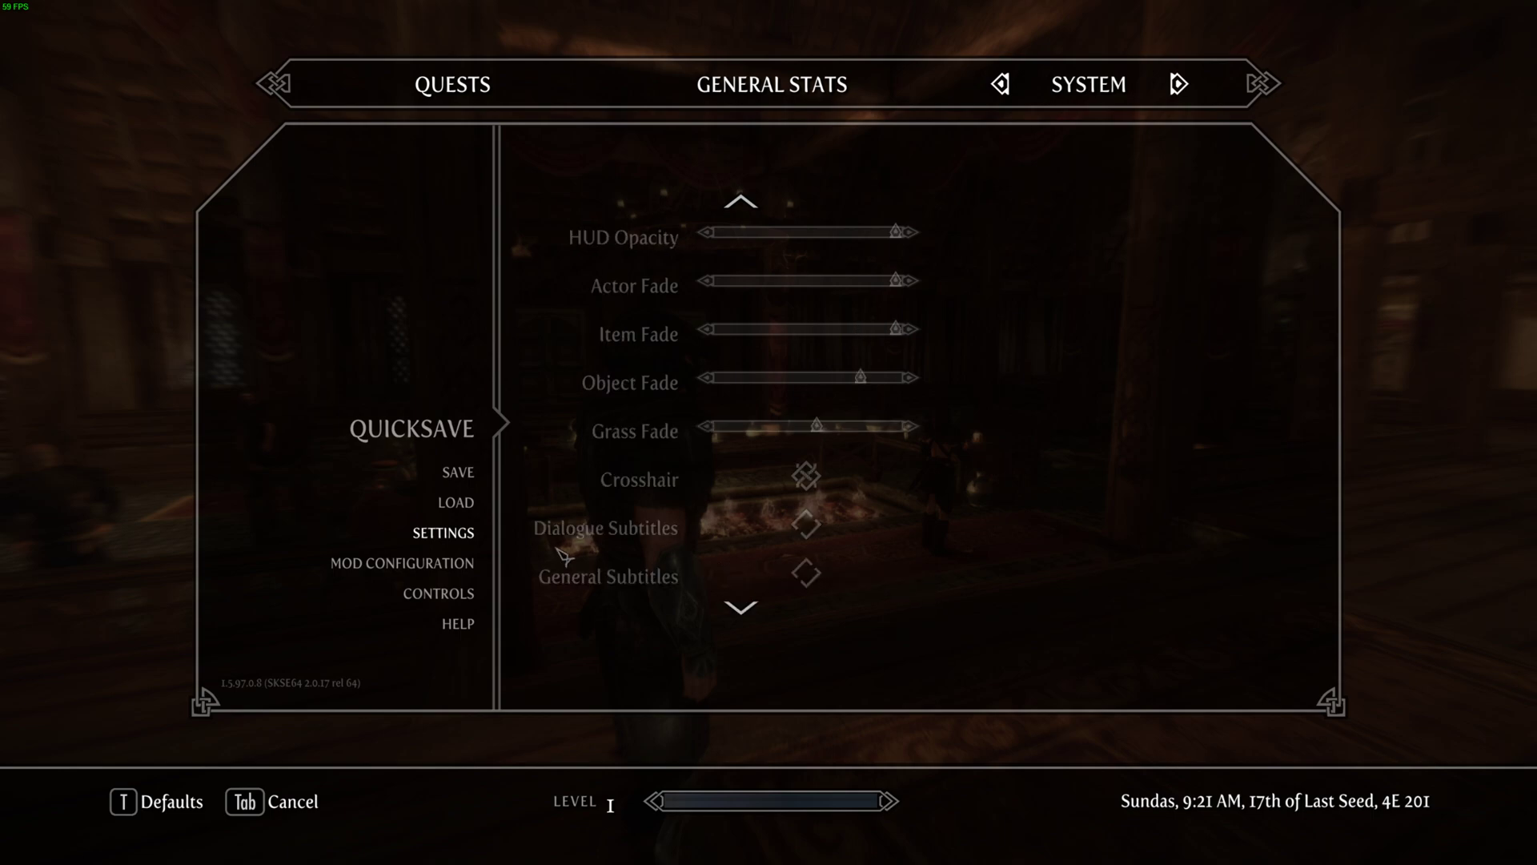
{"action": "key", "text": "Tab"}
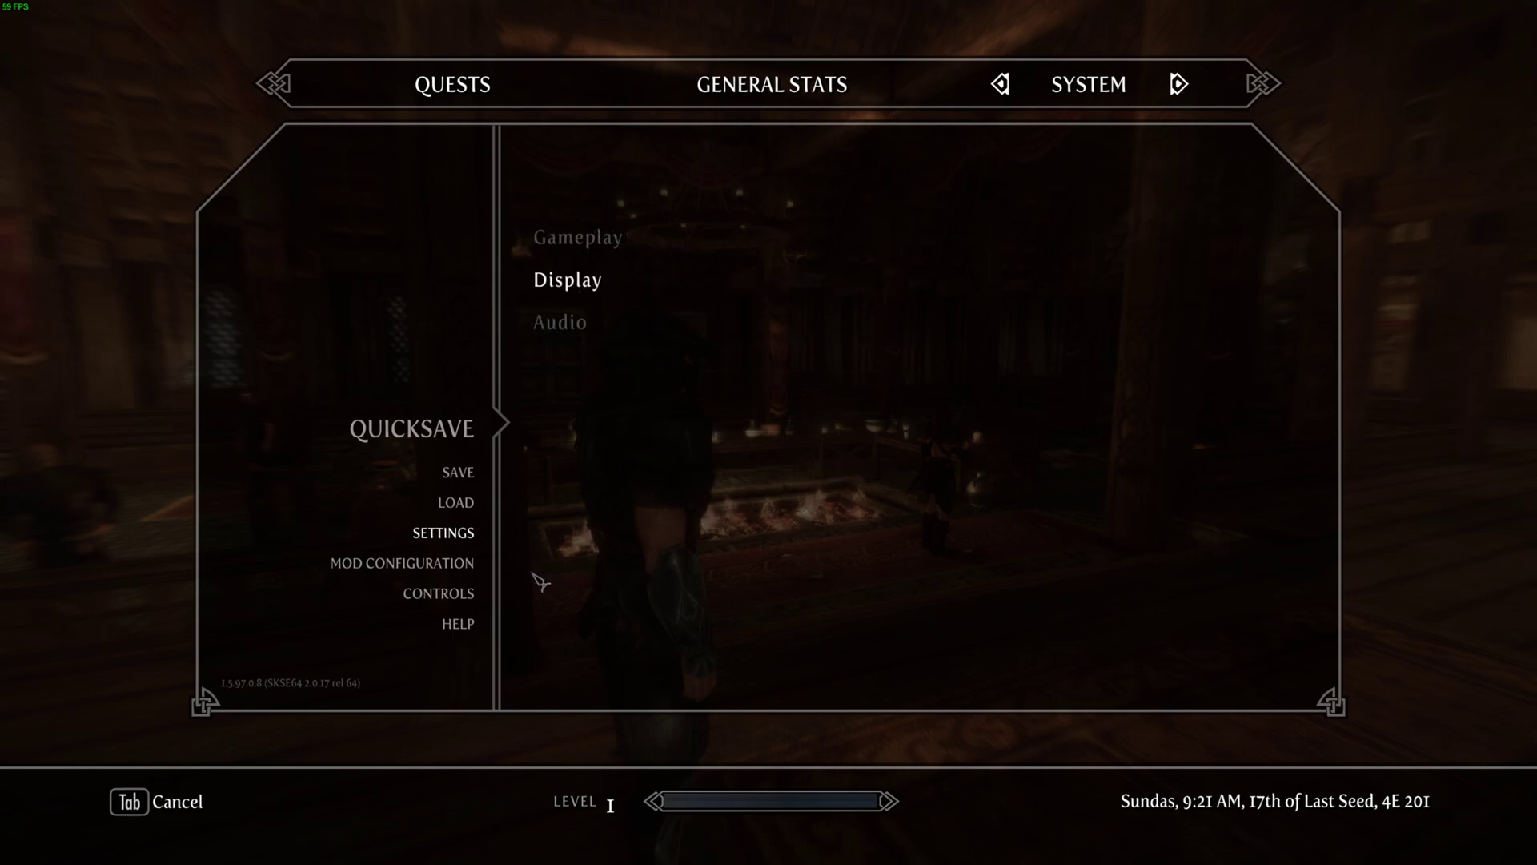
{"action": "key", "text": "Tab"}
{"action": "key", "text": "Tab"}
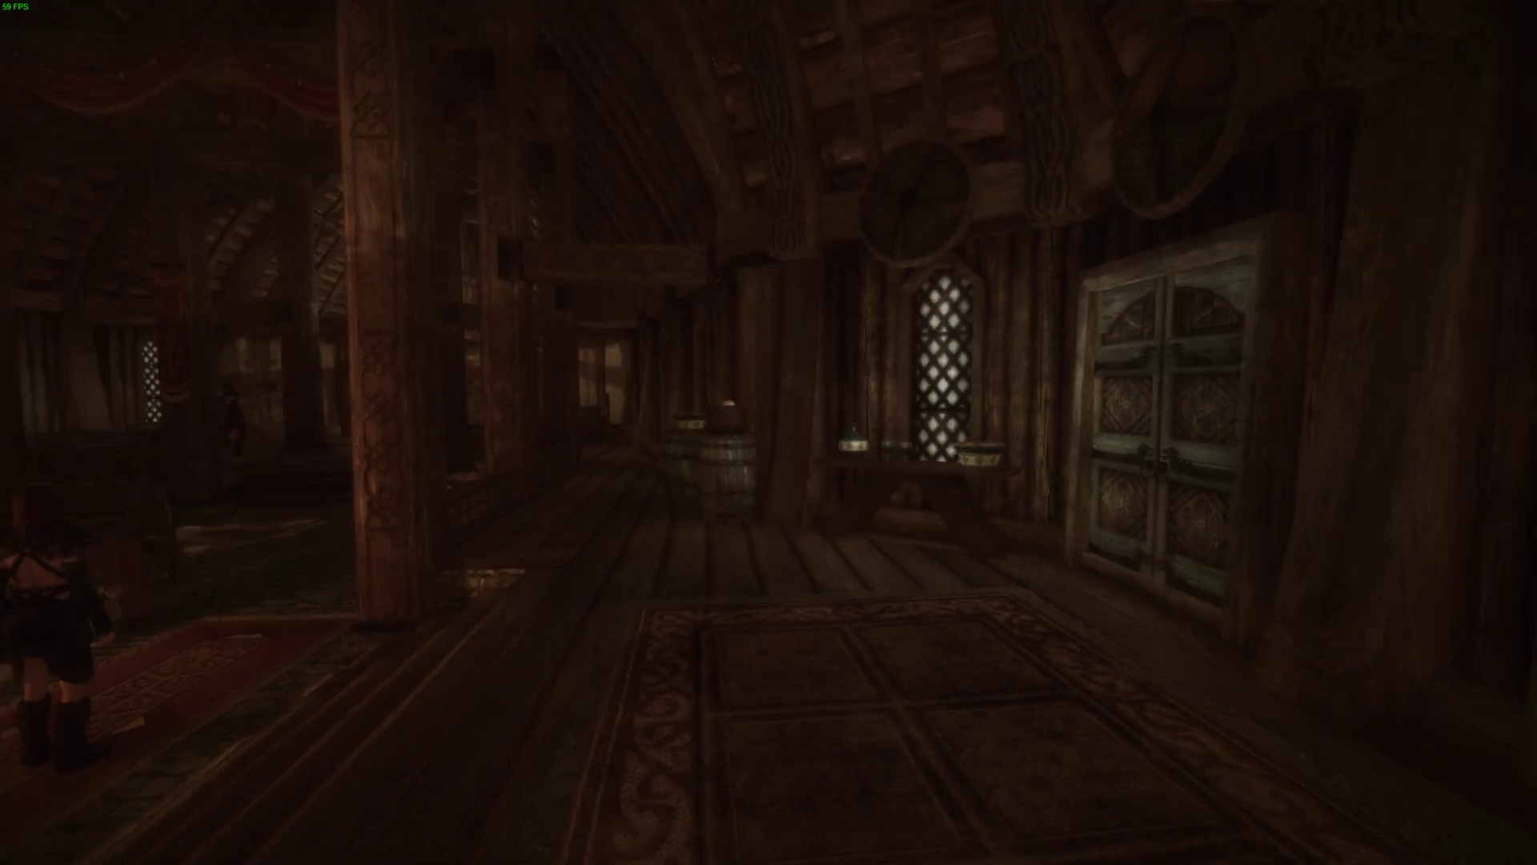
Leave Jorrvaskr through its front doors and view the tree outside in first person
{"action": "key", "text": "w"}
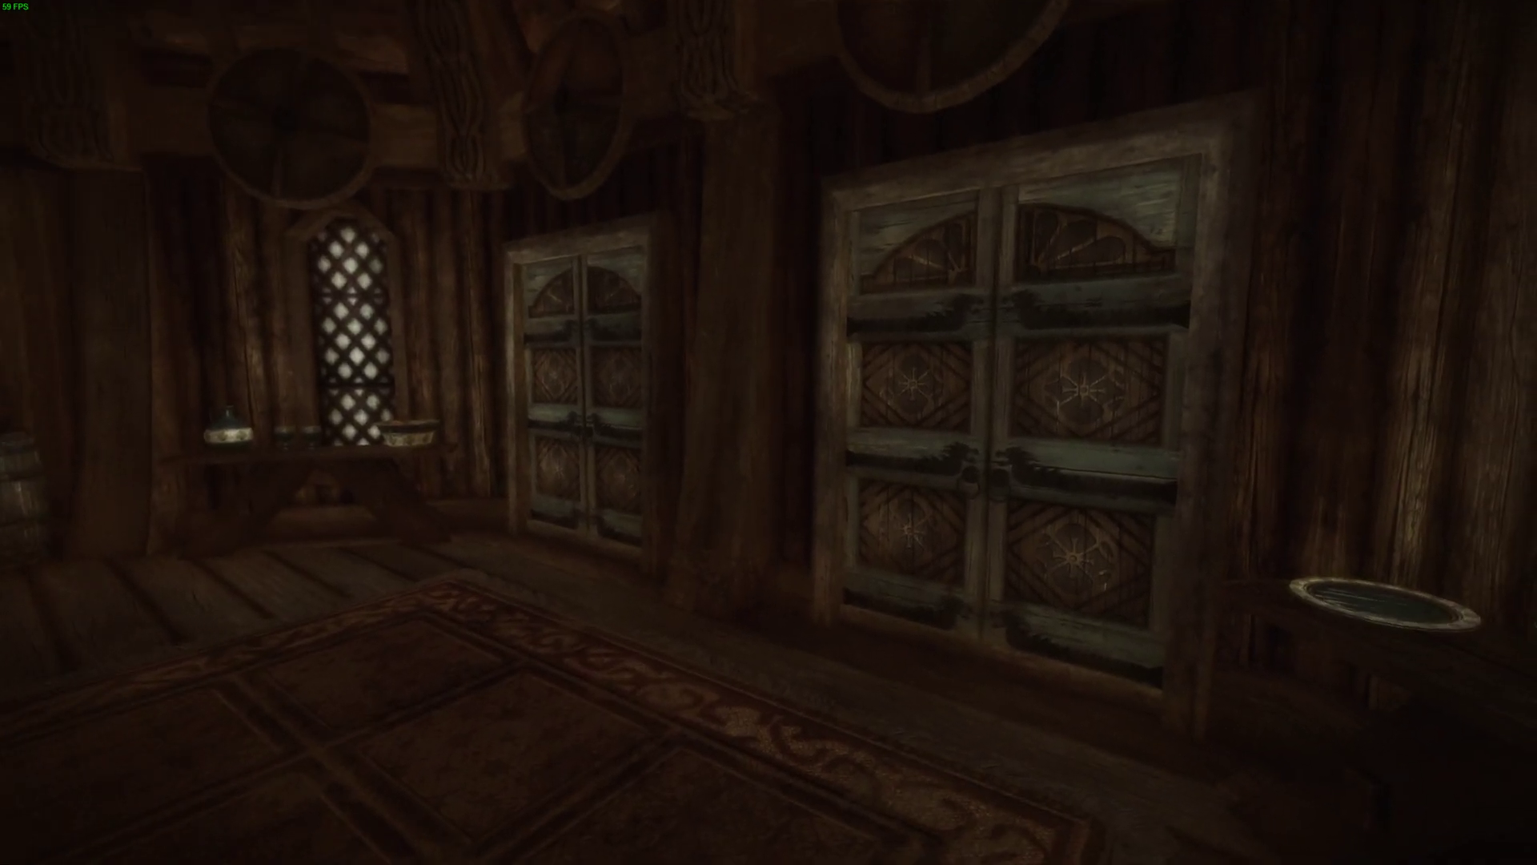
{"action": "key", "text": "e"}
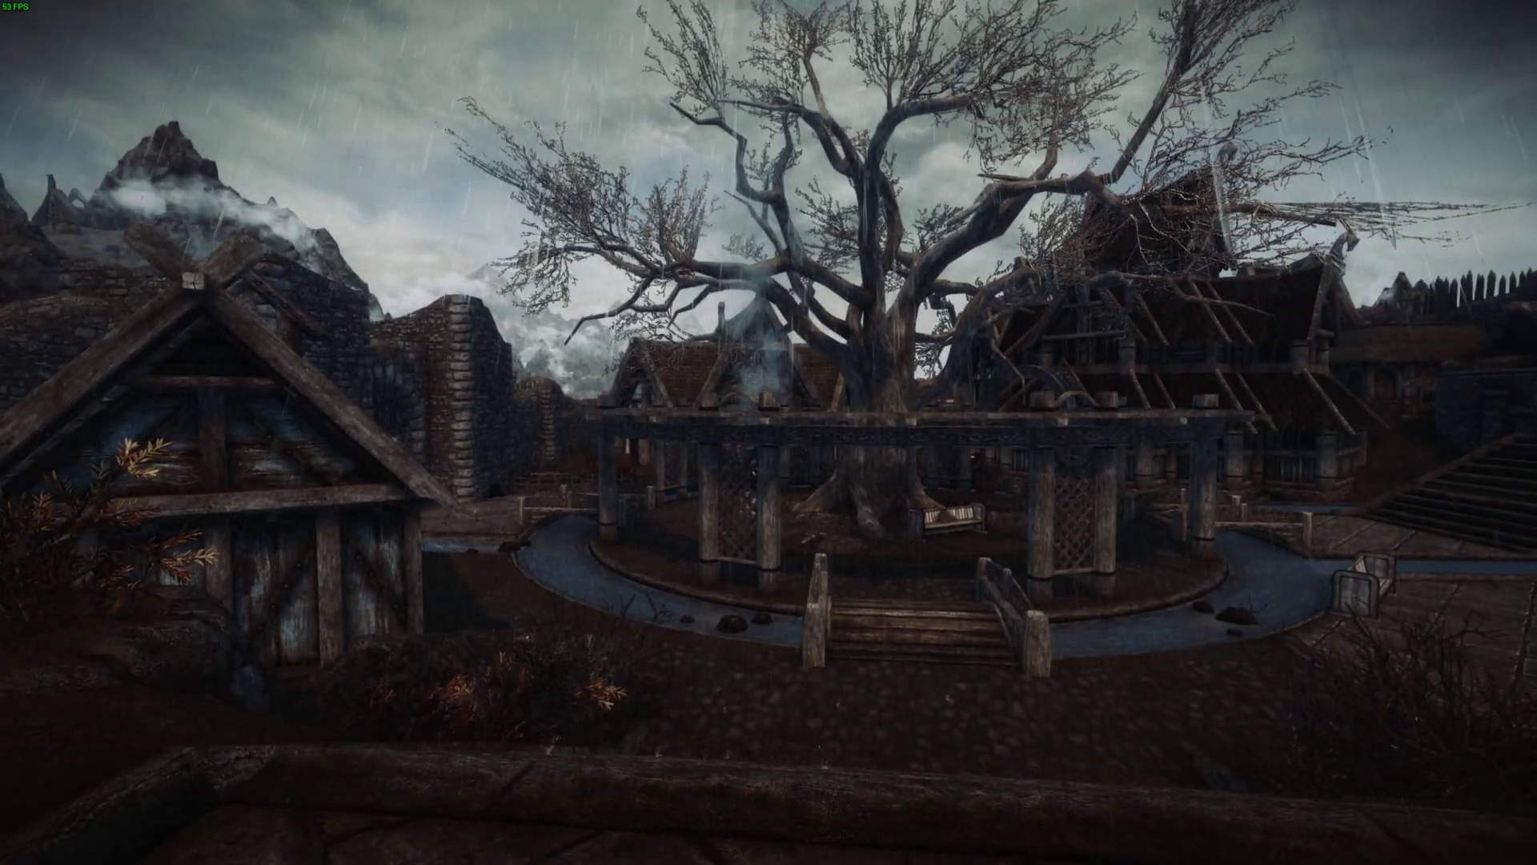
{"action": "key", "text": "f"}
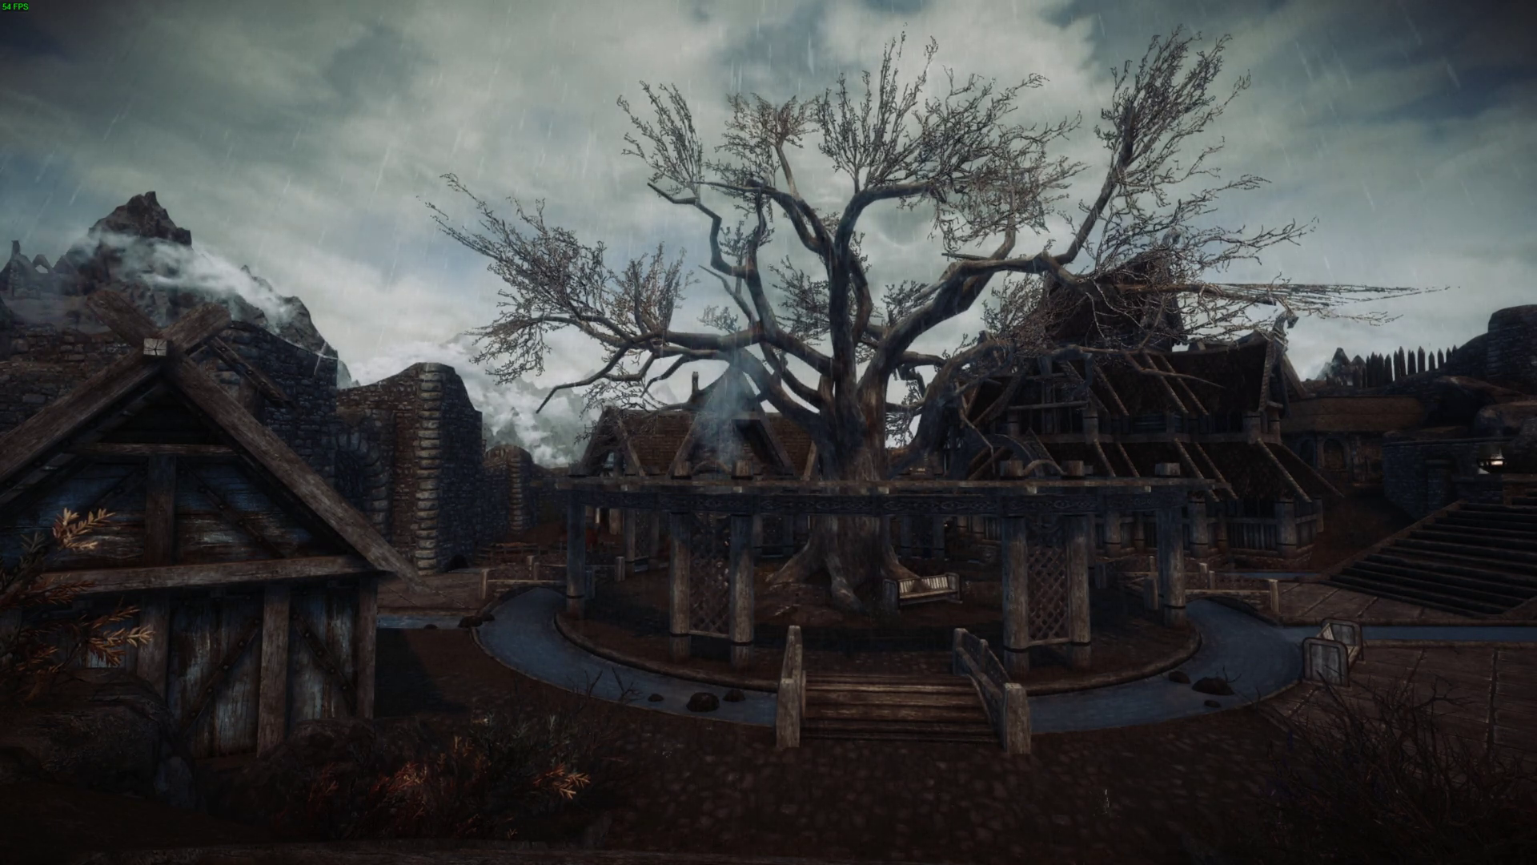
Open the console and the ENBSeries editor, and review the EFFECT switches in enbseries.ini
{"action": "key", "text": "grave"}
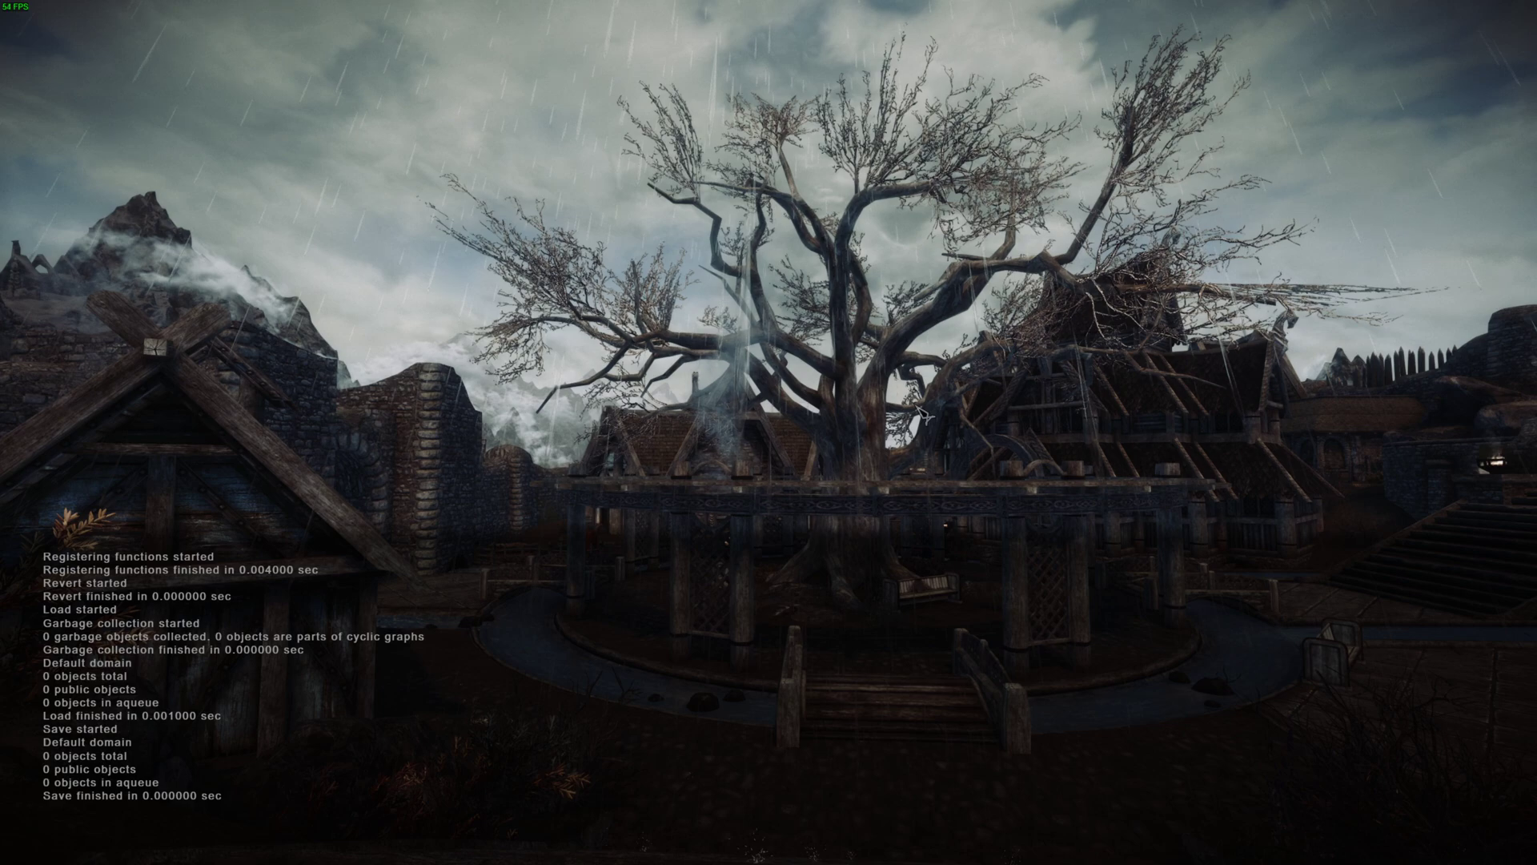
{"action": "key", "text": "shift+Return"}
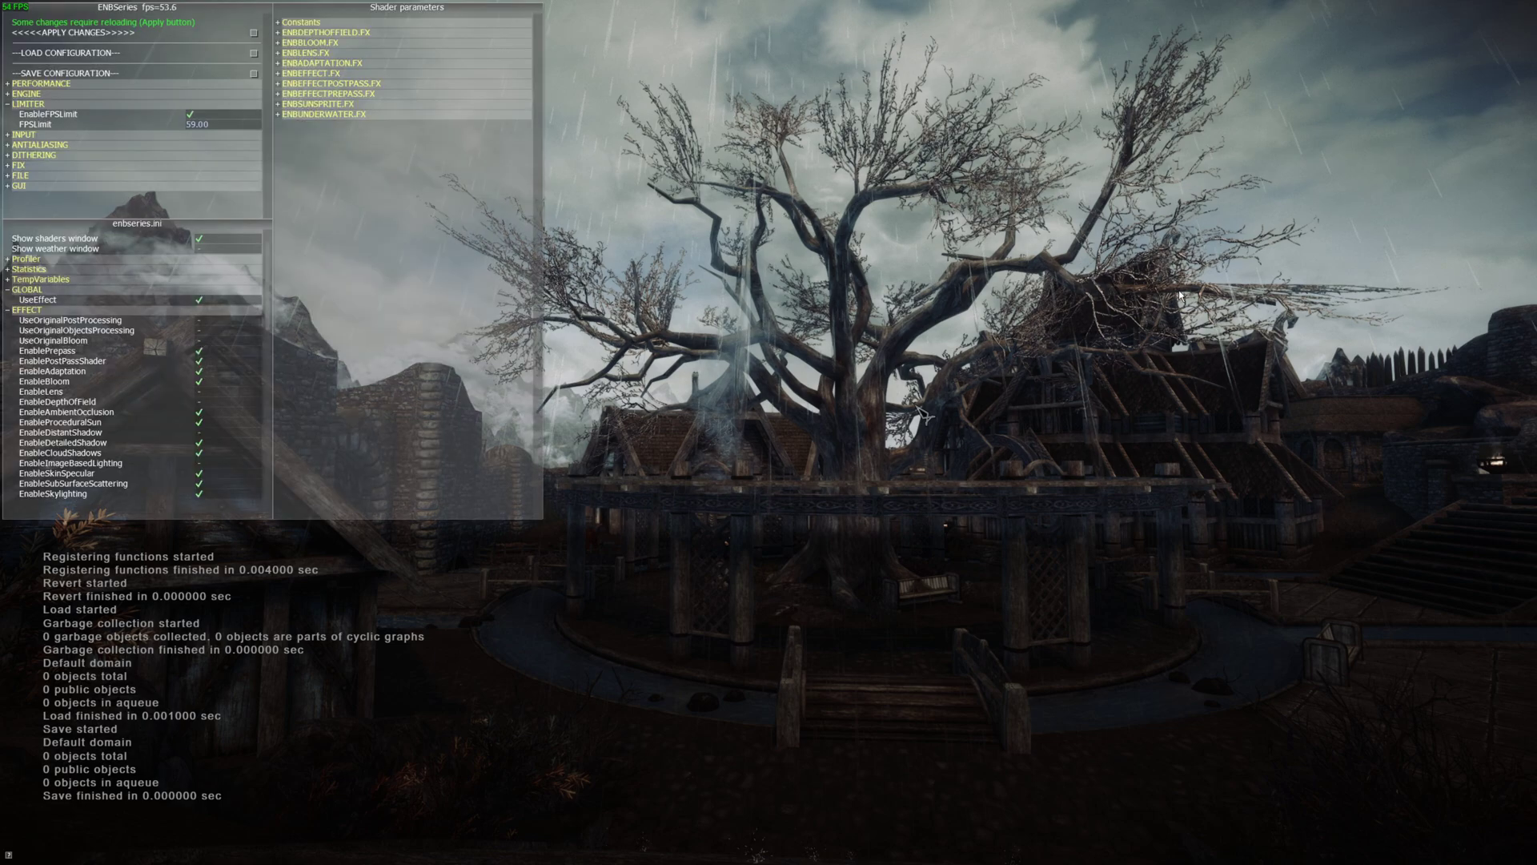
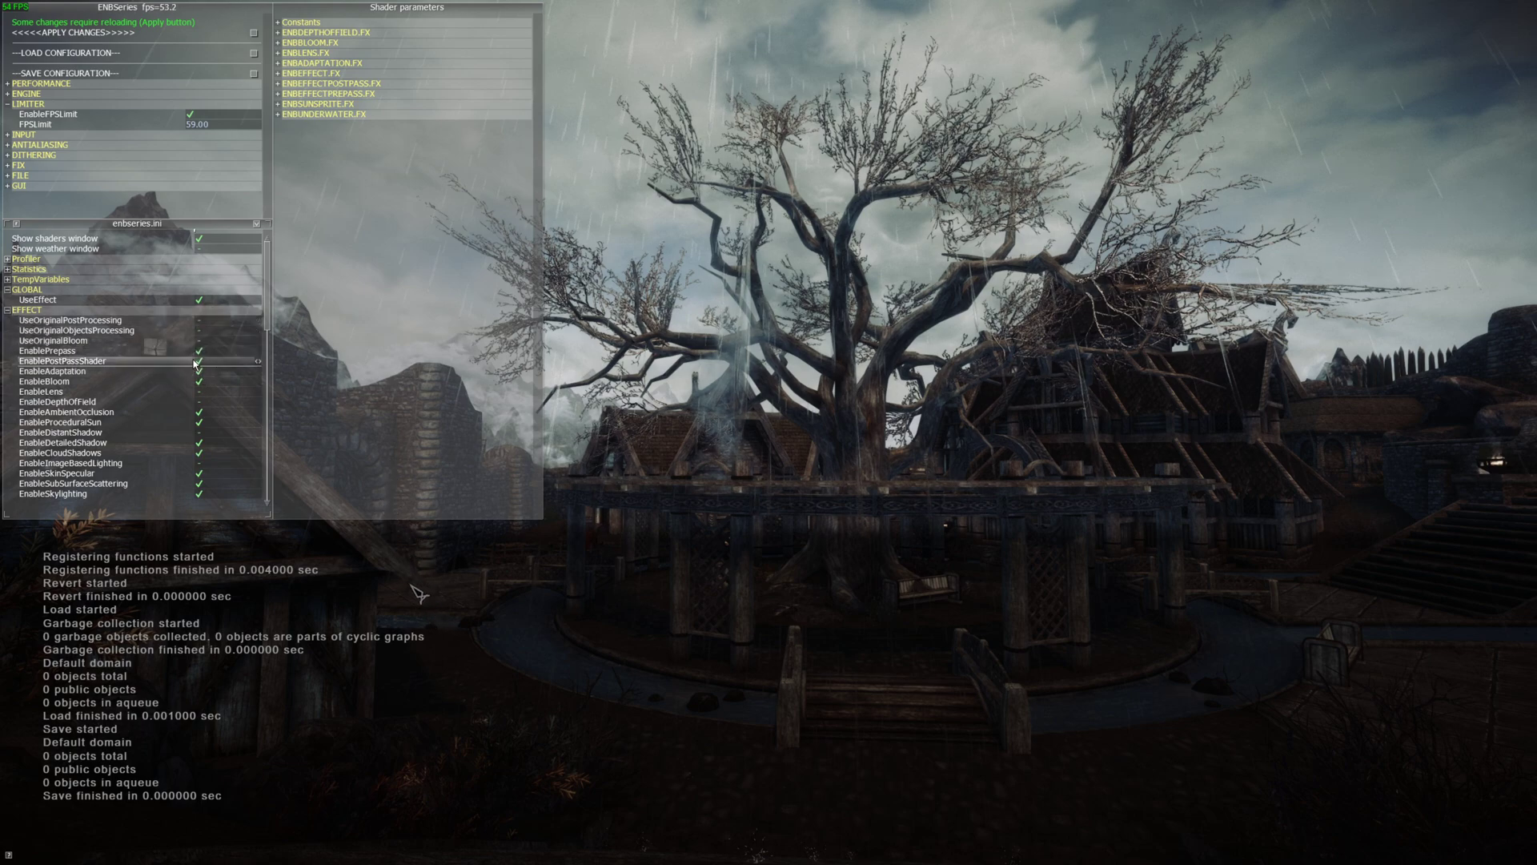
{"action": "left_click", "coordinate": [199, 362]}
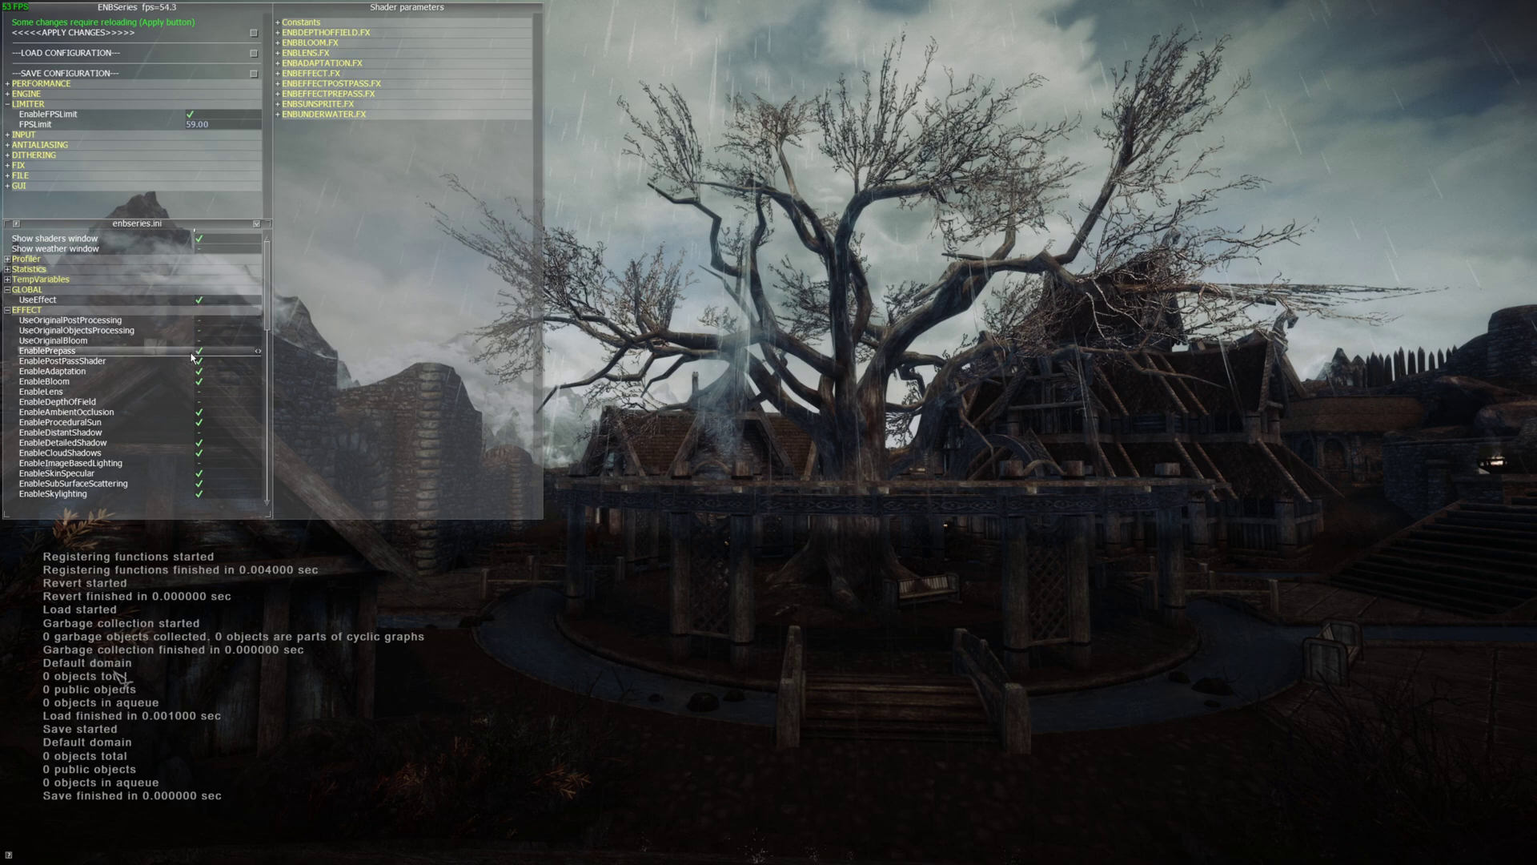
{"action": "left_click", "coordinate": [199, 422]}
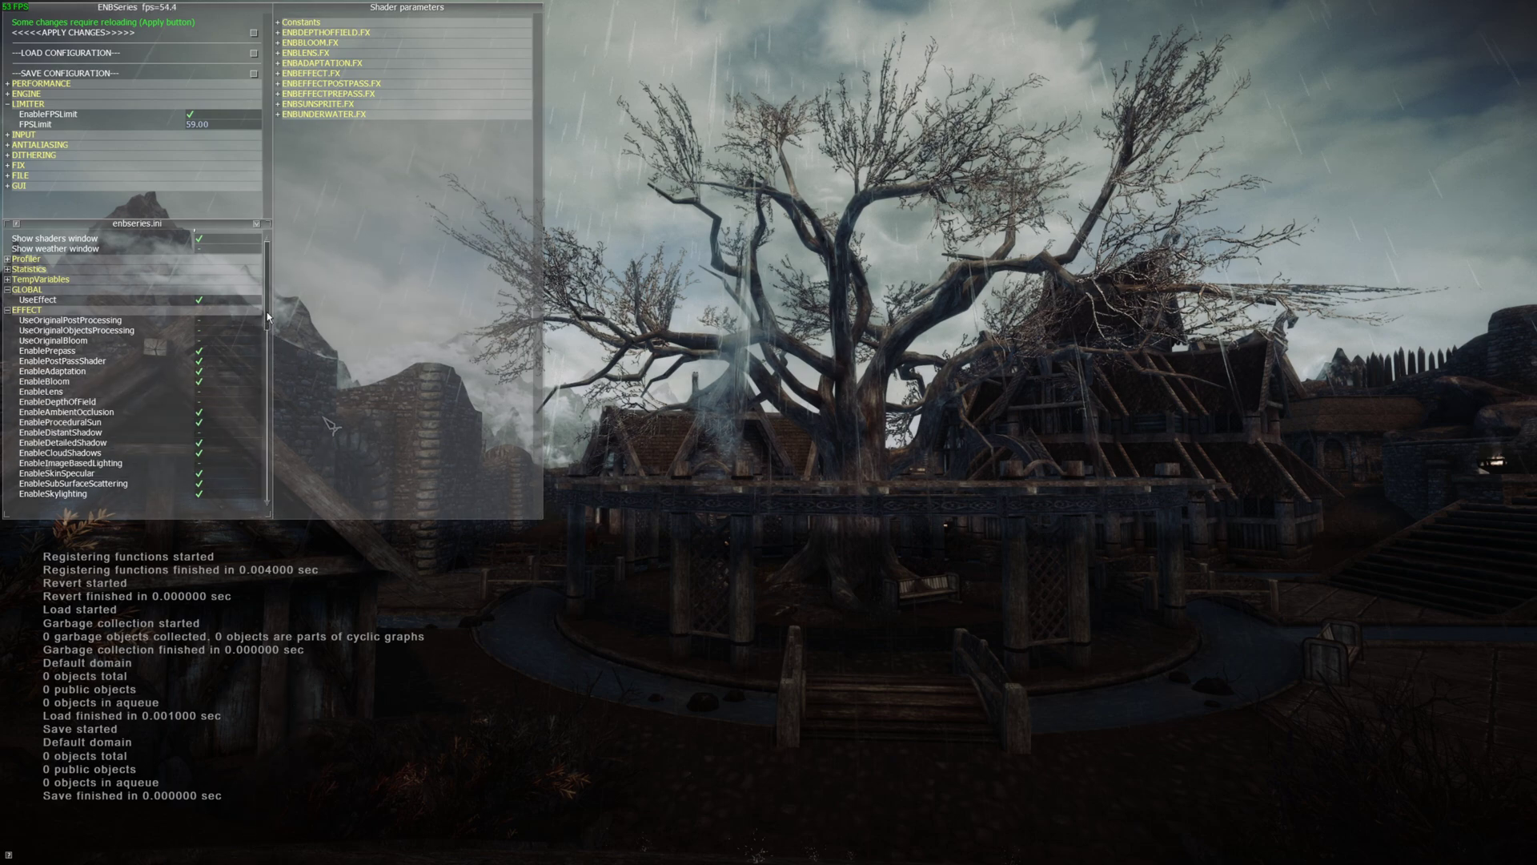
{"action": "left_click_drag", "start_coordinate": [265, 308], "coordinate": [263, 384]}
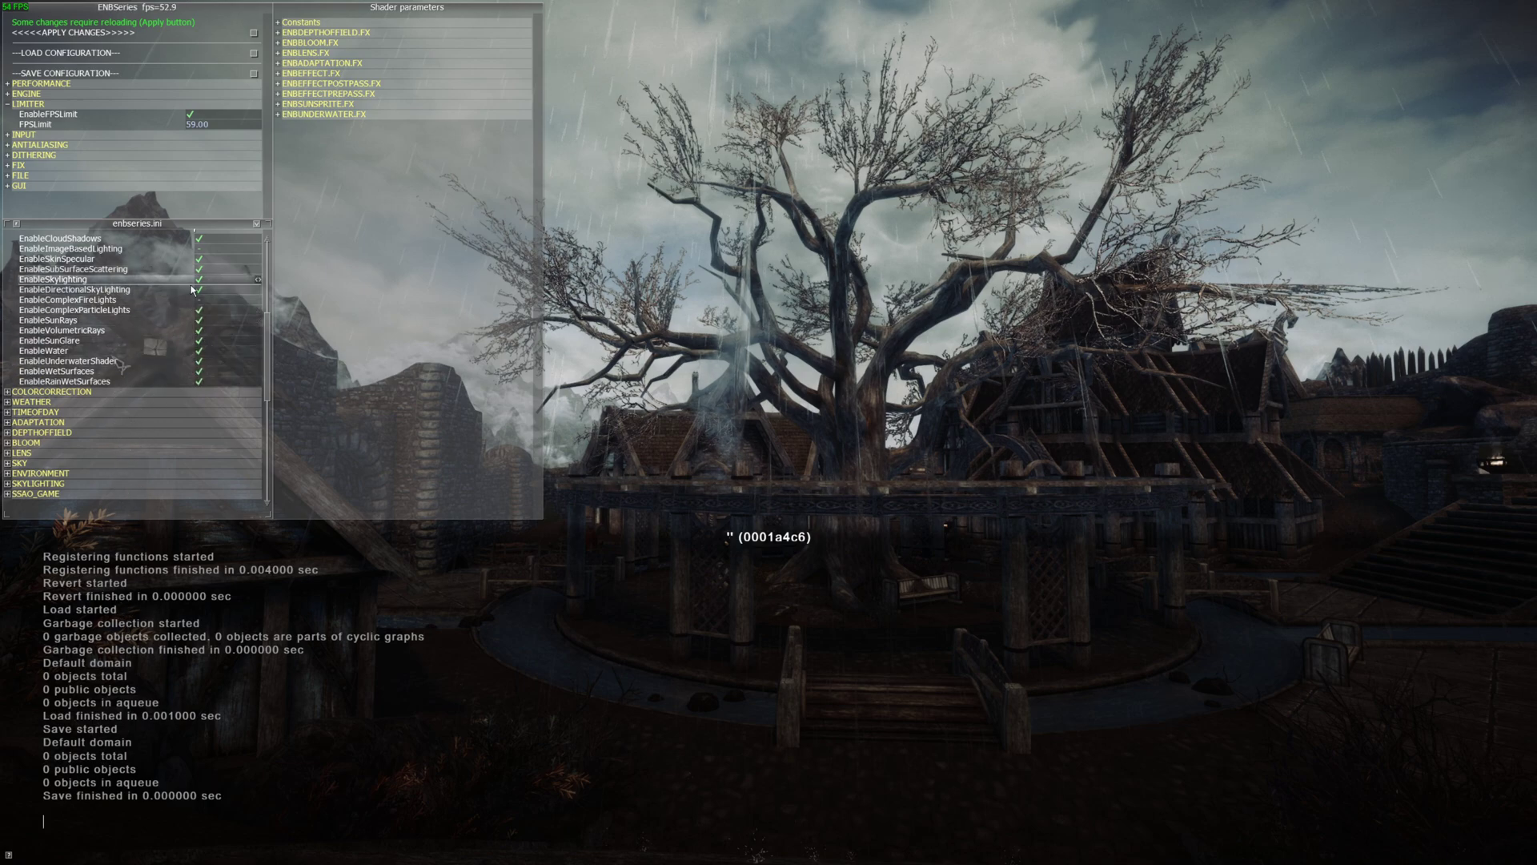
Turn off Enable Blurring and Enable Grain in the ENBEFFECTPOSTPASS.FX shader parameters
{"action": "left_click", "coordinate": [278, 85]}
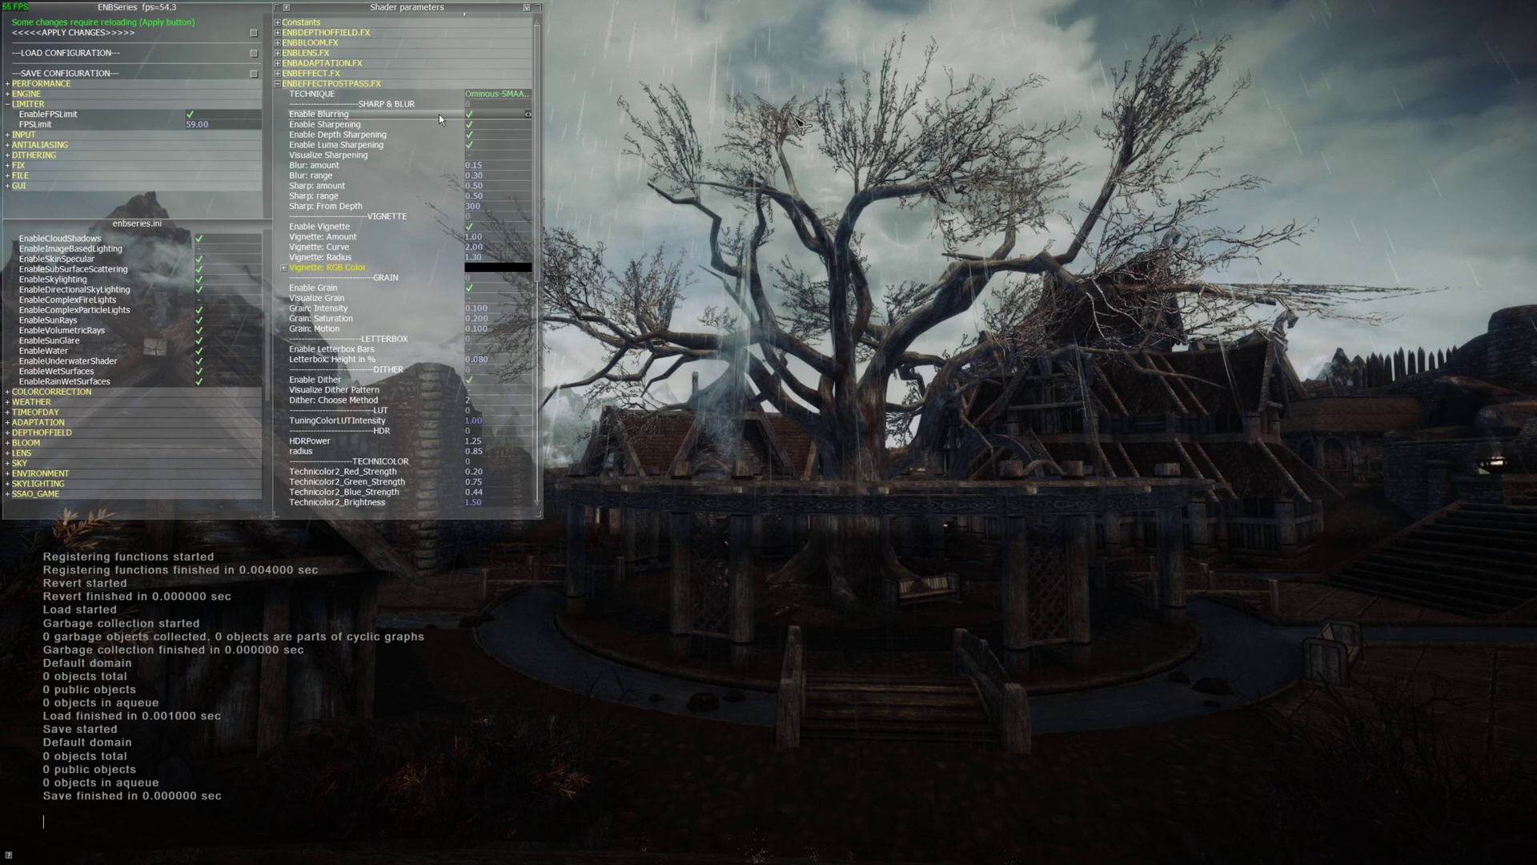
{"action": "left_click", "coordinate": [470, 119]}
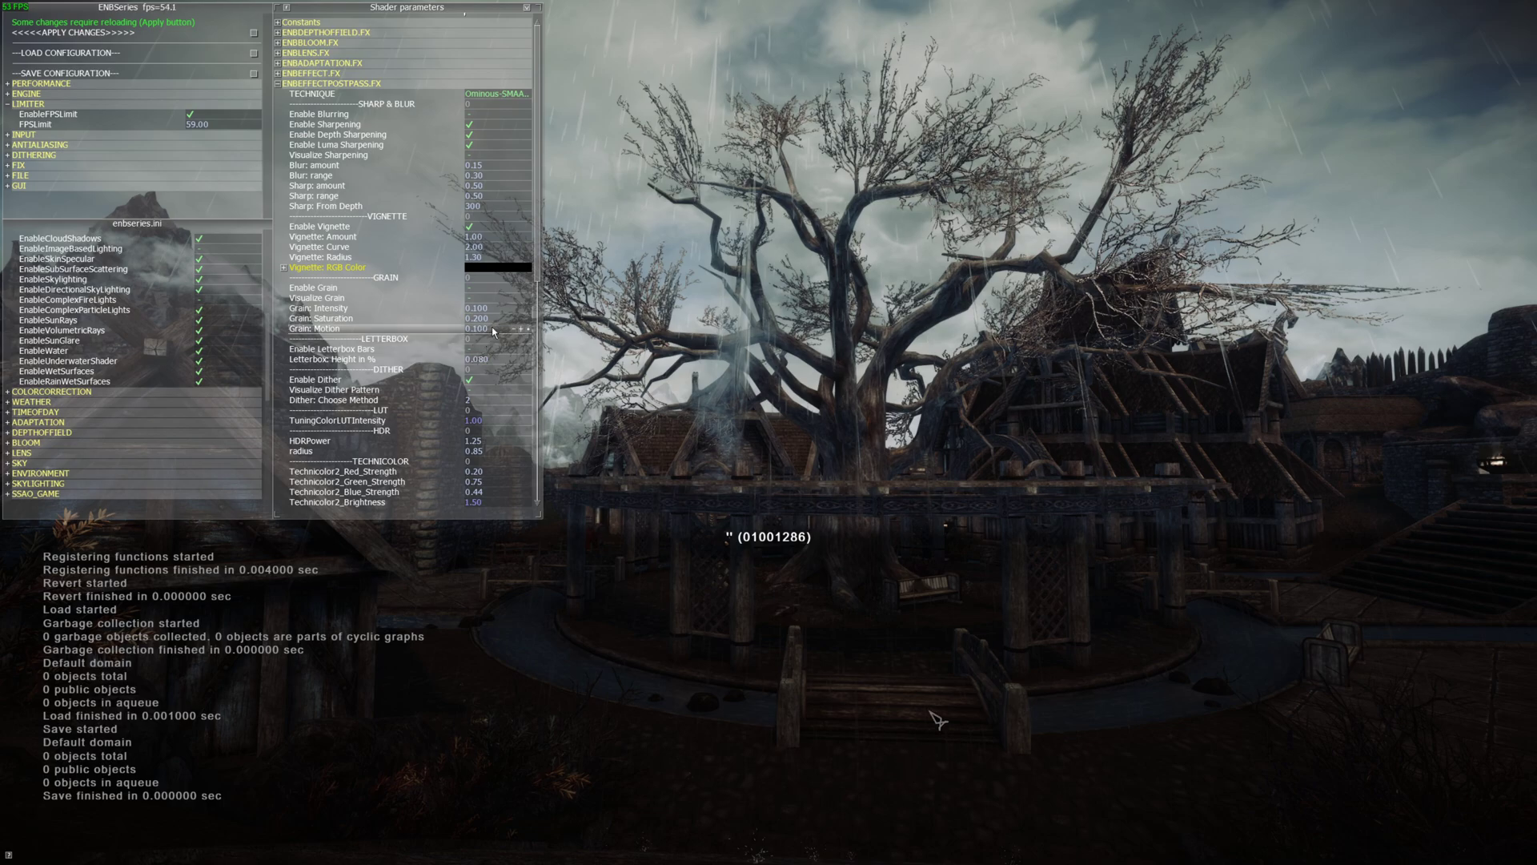
Examine the remaining ENBEFFECTPOSTPASS.FX parameters down to the SMAA settings, and collapse the shader's list
{"action": "scroll", "coordinate": [539, 273], "scroll_direction": "down", "scroll_amount": 2}
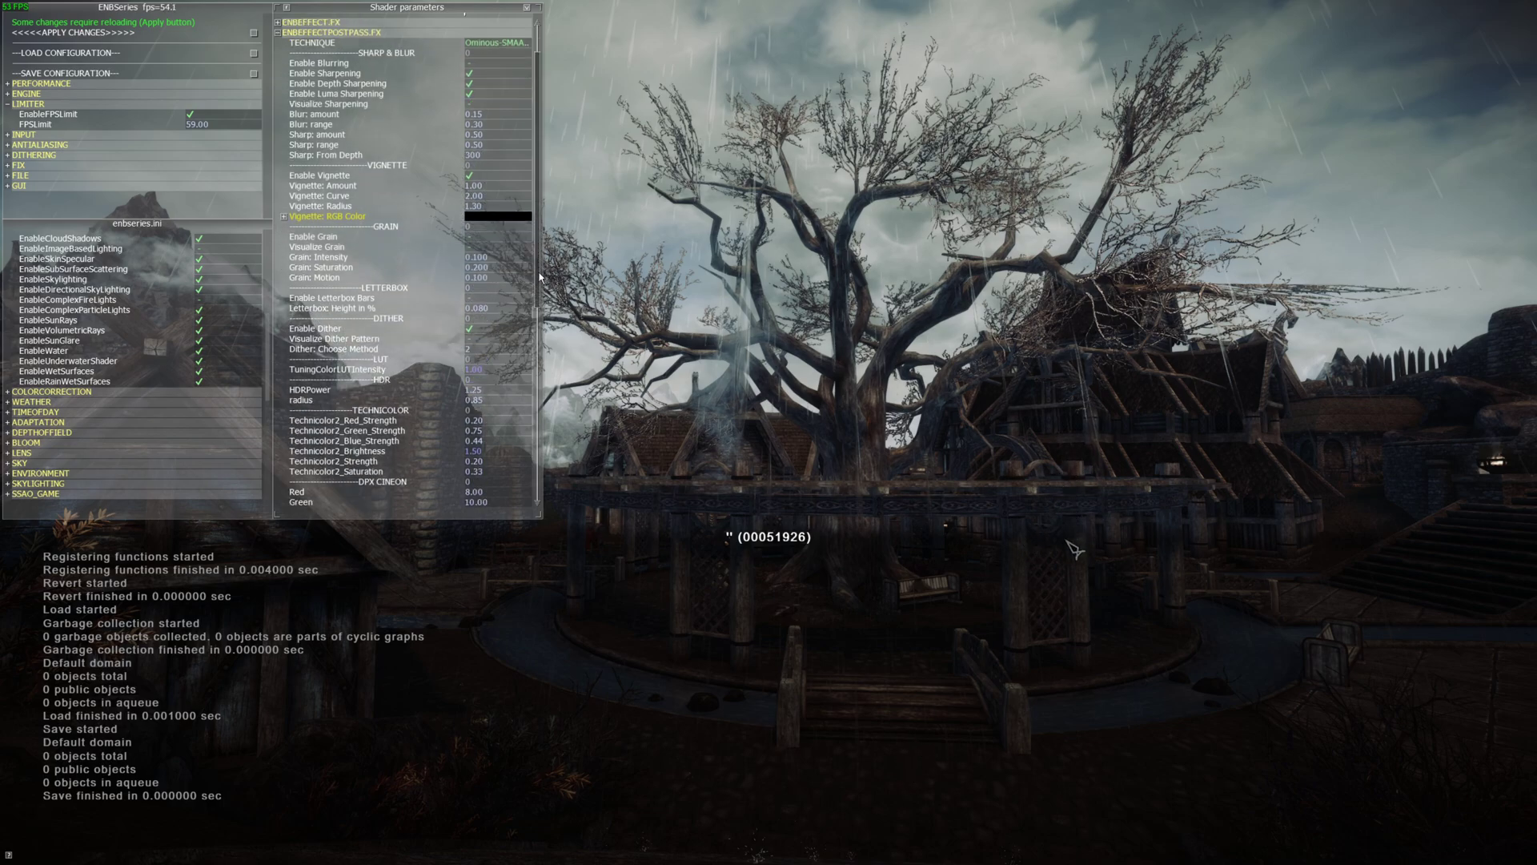
{"action": "scroll", "coordinate": [541, 320], "scroll_direction": "down", "scroll_amount": 7}
{"action": "scroll", "coordinate": [549, 366], "scroll_direction": "down", "scroll_amount": 3}
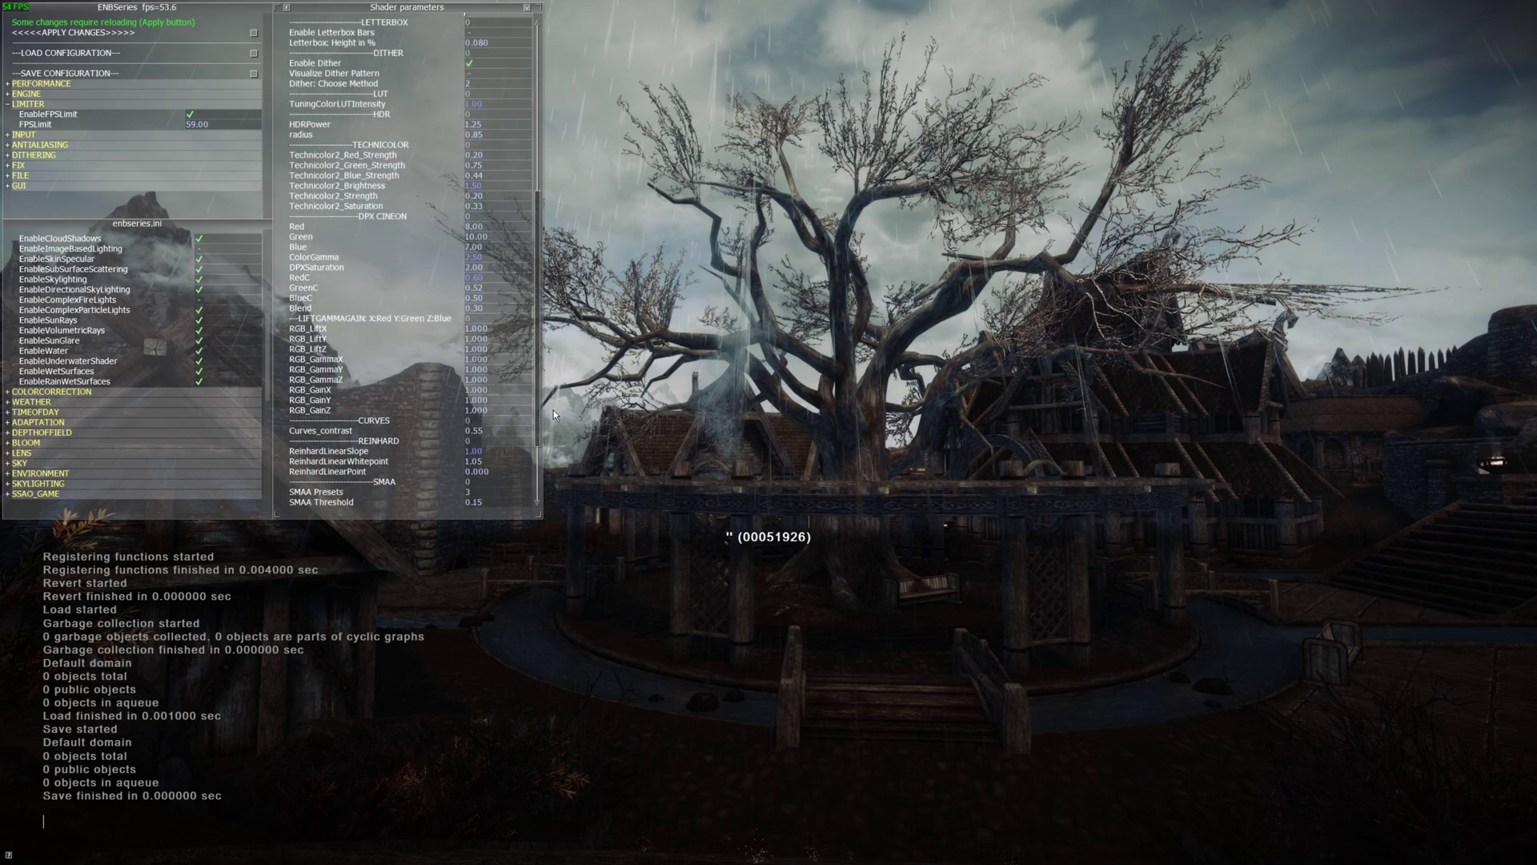
{"action": "scroll", "coordinate": [554, 416], "scroll_direction": "down", "scroll_amount": 4}
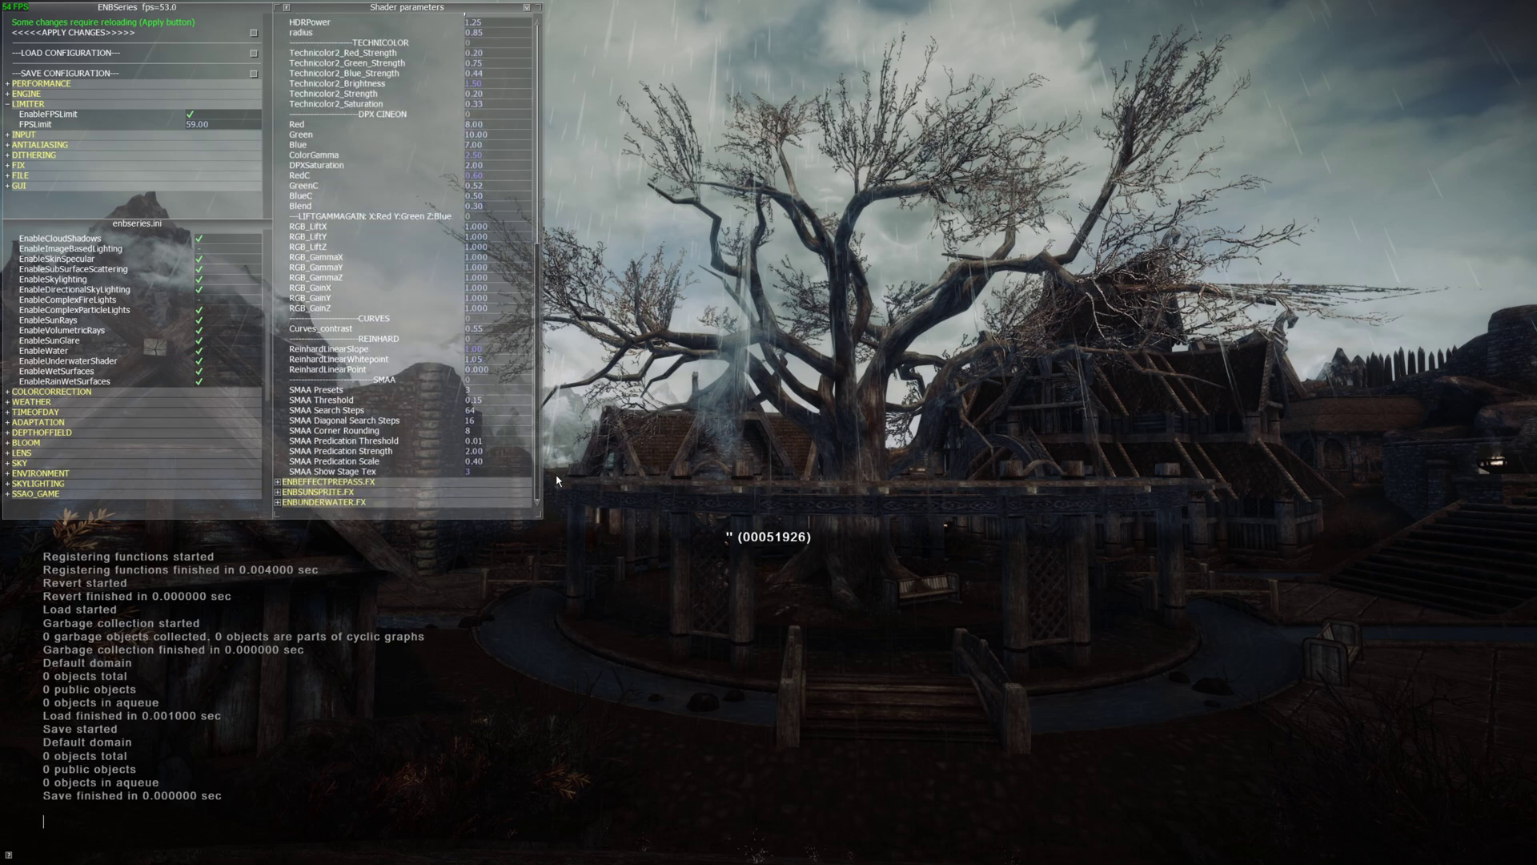
{"action": "scroll", "coordinate": [557, 480], "scroll_direction": "up", "scroll_amount": 7}
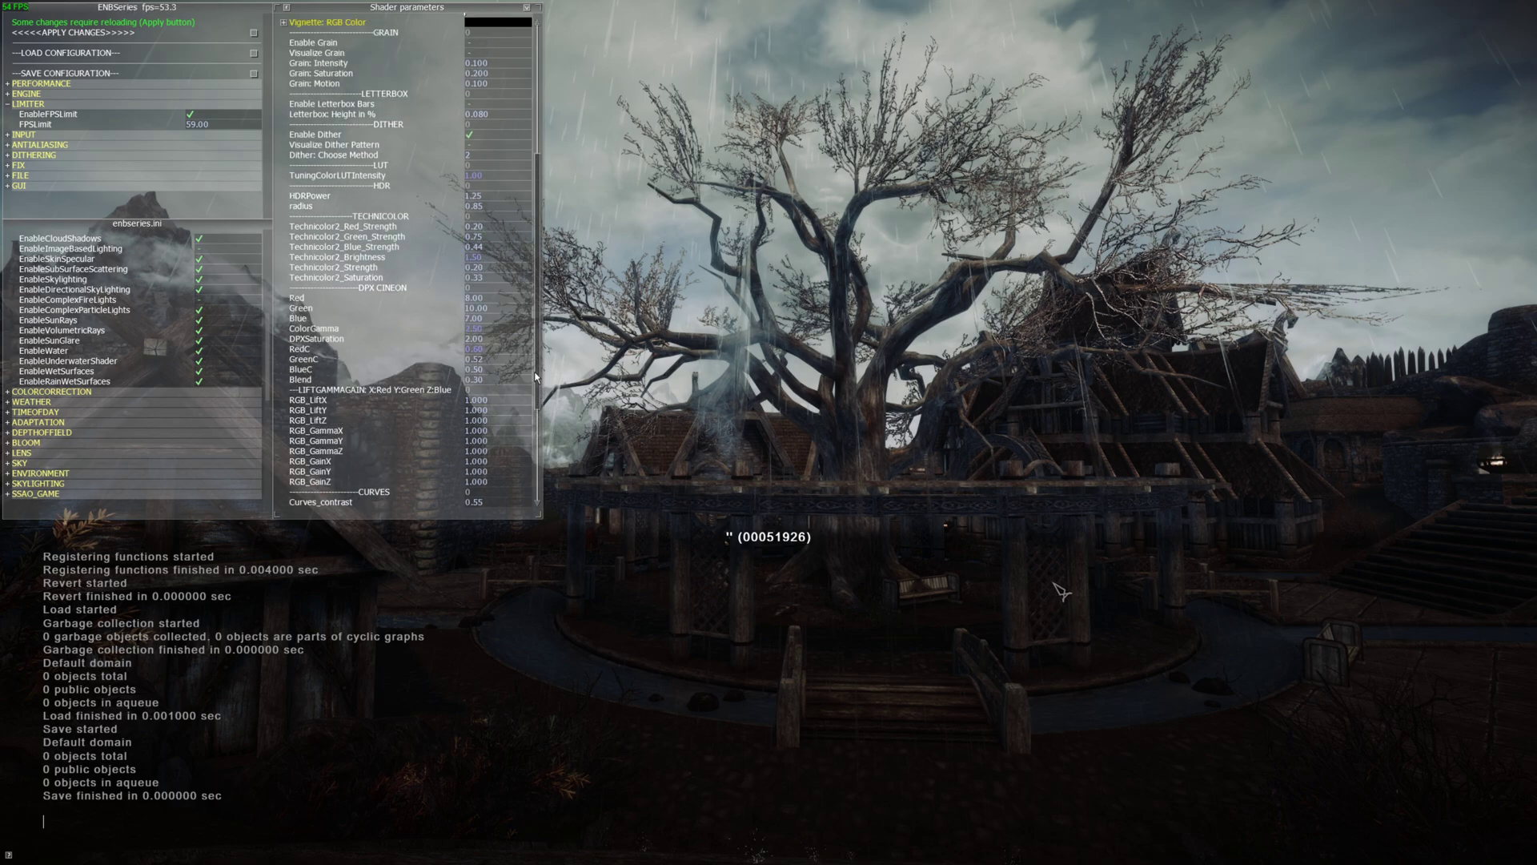
{"action": "scroll", "coordinate": [534, 380], "scroll_direction": "down", "scroll_amount": 1}
{"action": "left_click_drag", "start_coordinate": [532, 378], "coordinate": [542, 250]}
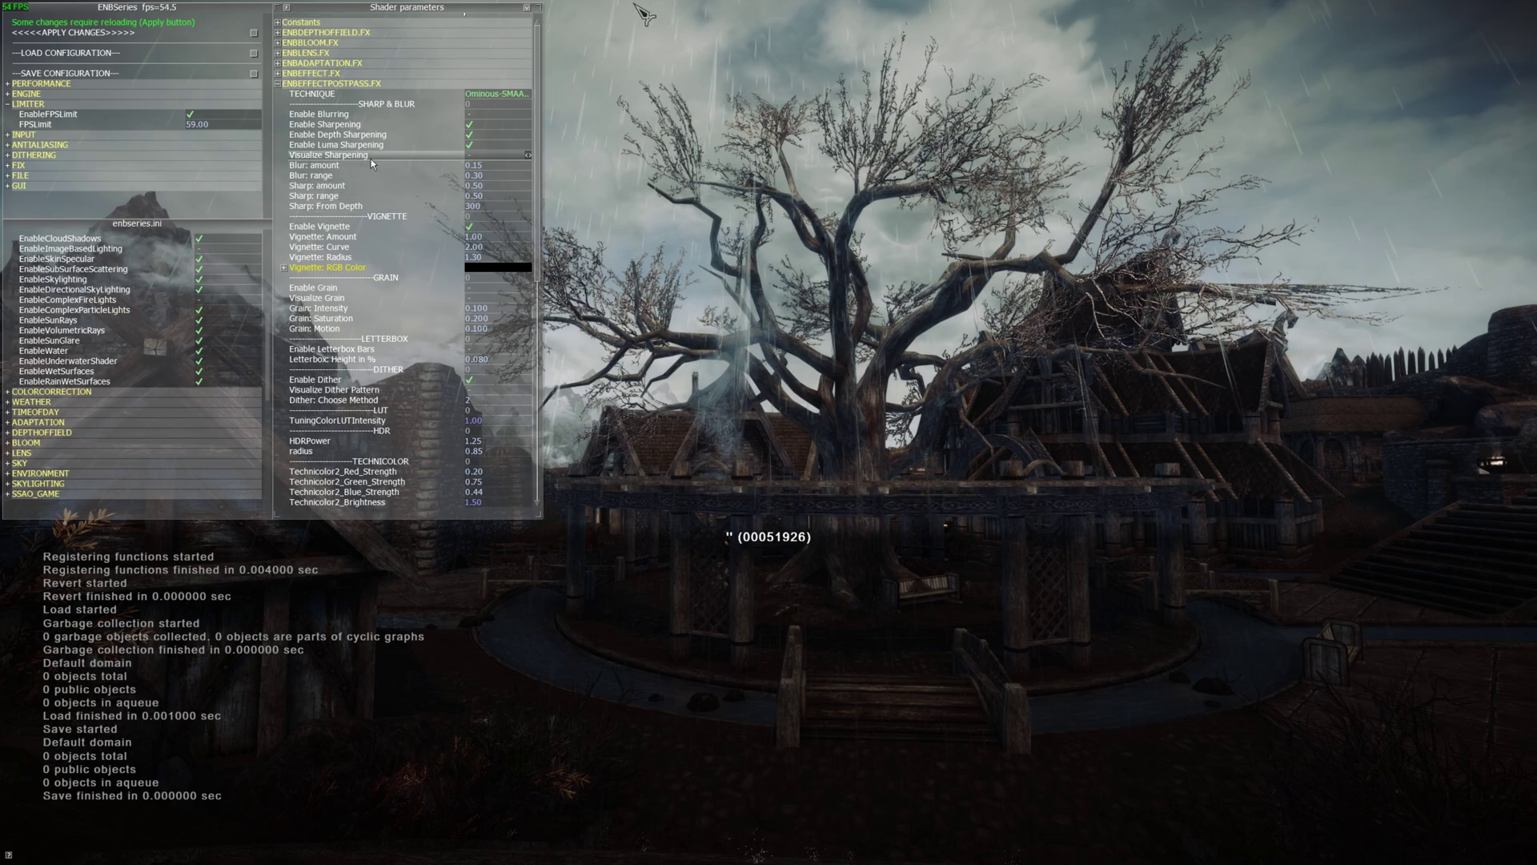
{"action": "left_click", "coordinate": [278, 85]}
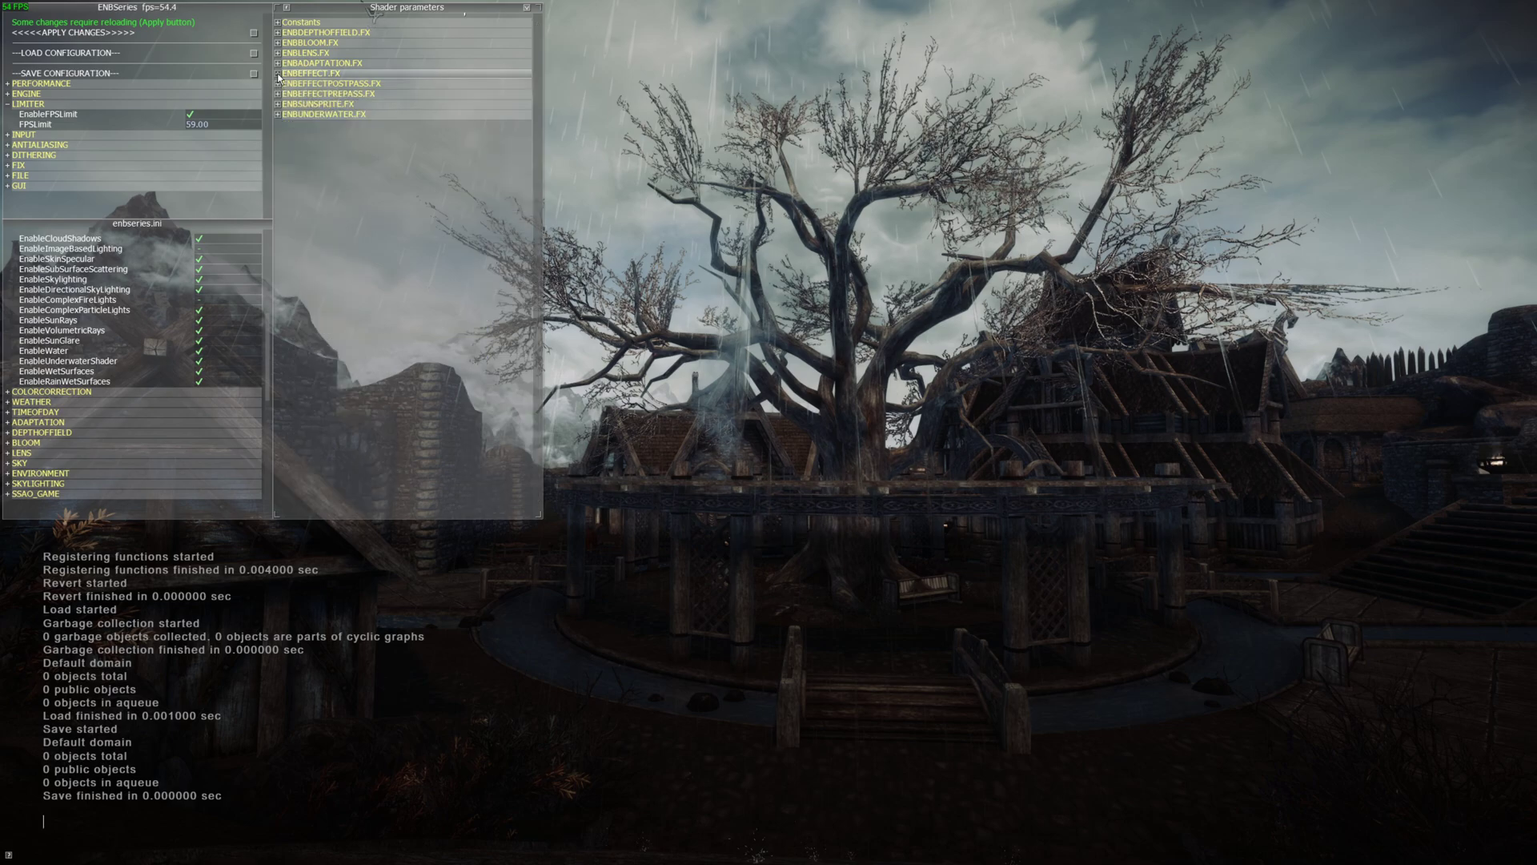
Review the night, interior and time-of-day parameters of ENBEFFECT.FX, collapse them, and close the ENB editor and console
{"action": "left_click", "coordinate": [278, 74]}
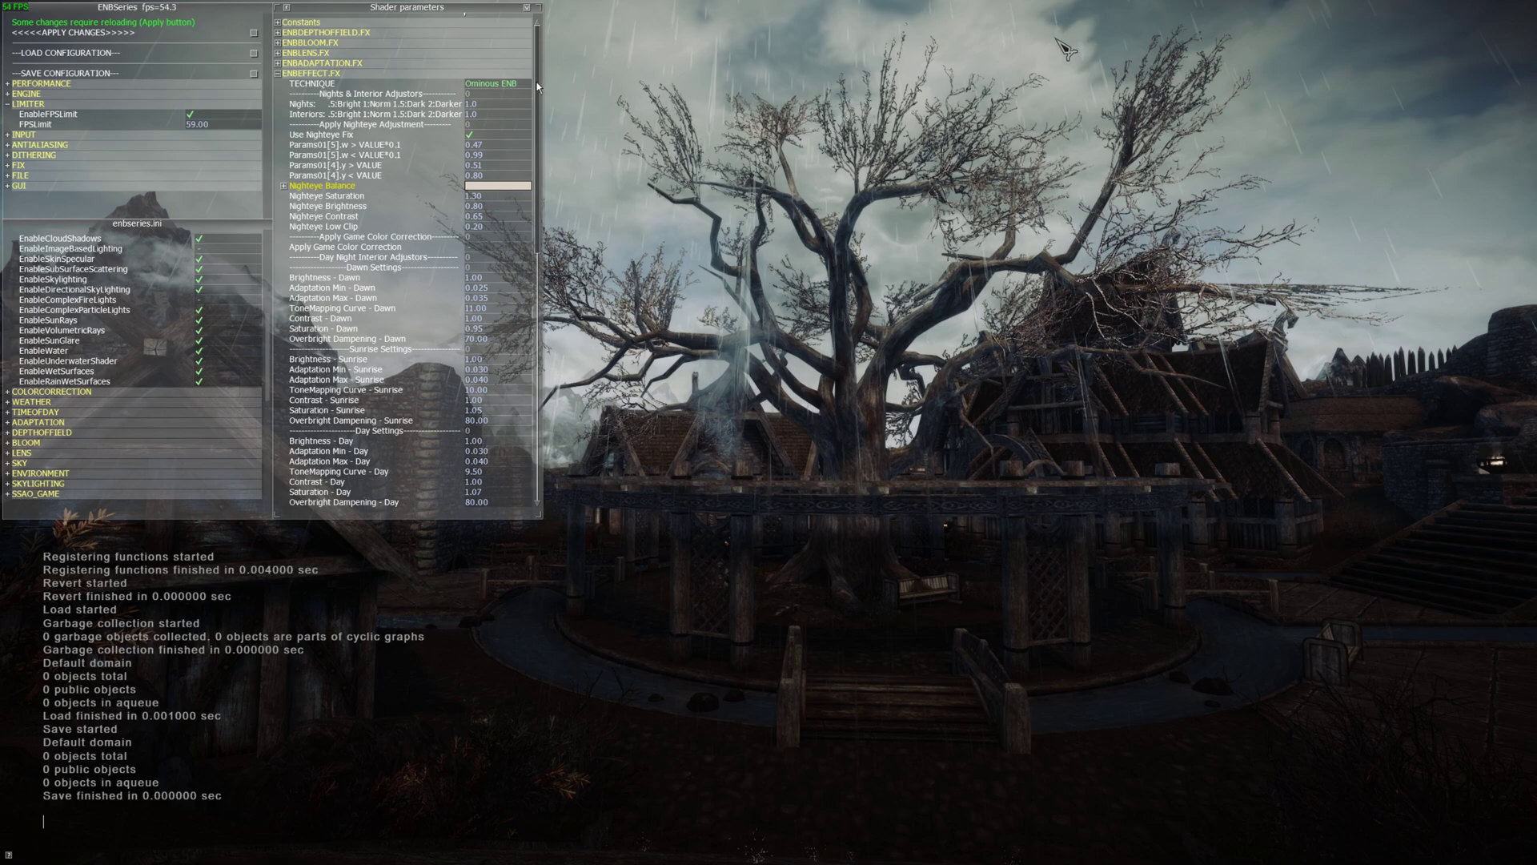
{"action": "mouse_move", "coordinate": [538, 86]}
{"action": "left_mouse_down"}
{"action": "mouse_move", "coordinate": [528, 324]}
{"action": "mouse_move", "coordinate": [559, 75]}
{"action": "left_mouse_up"}
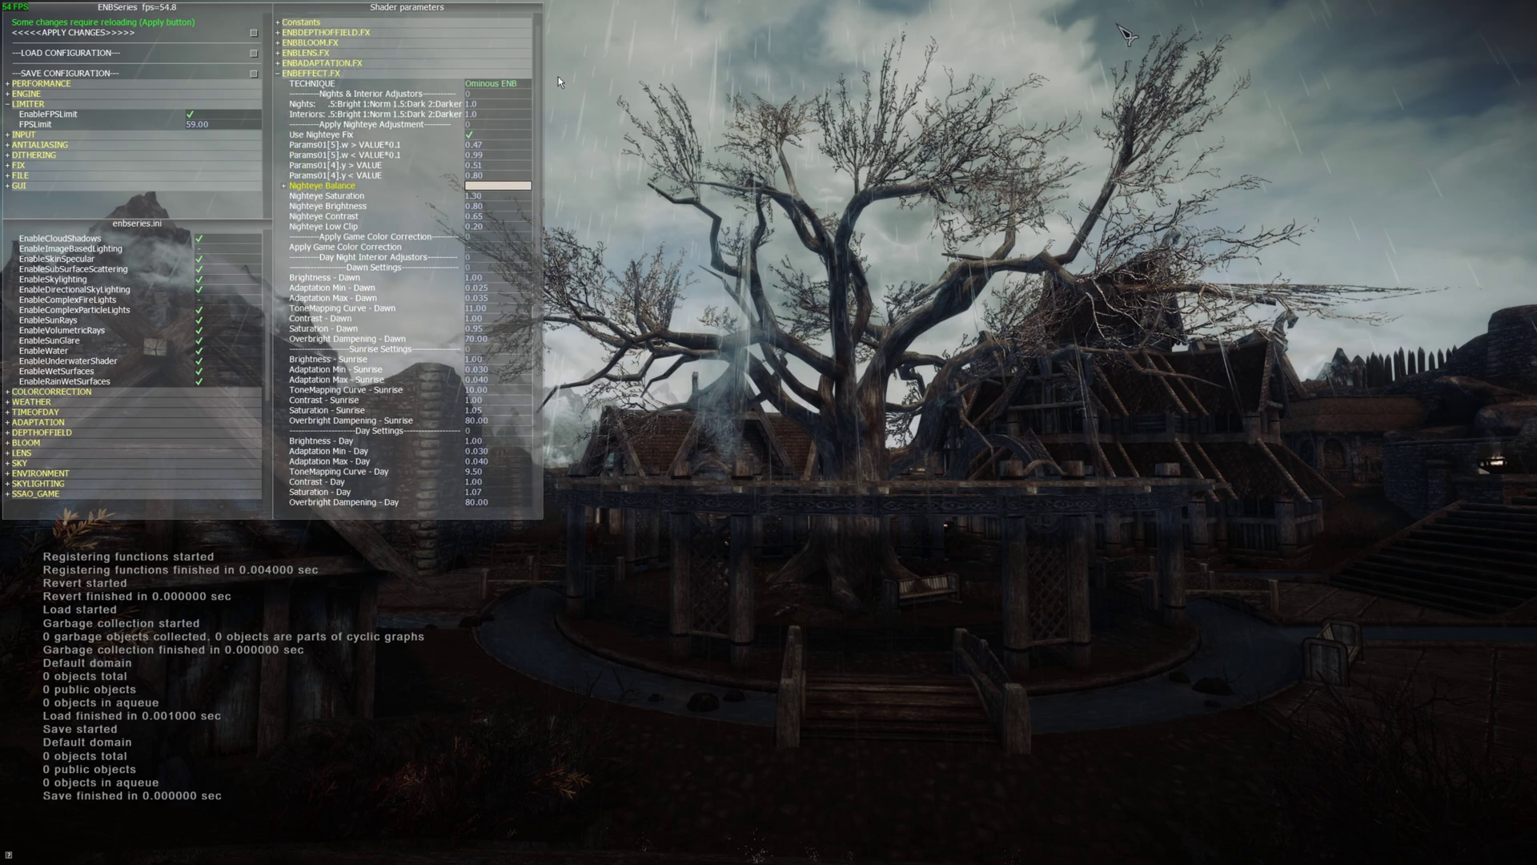
{"action": "left_click", "coordinate": [276, 73]}
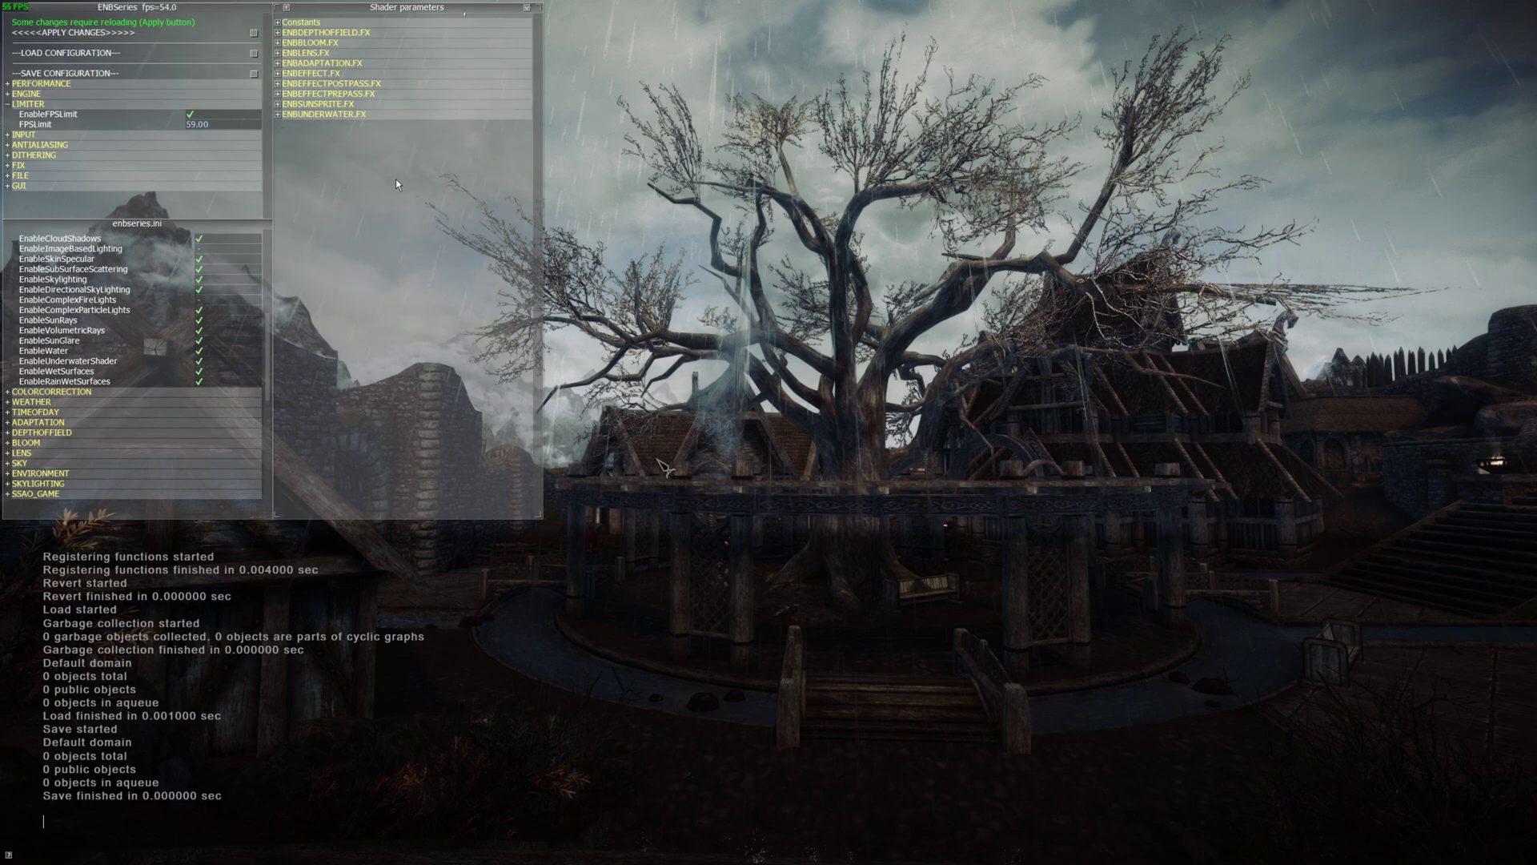
{"action": "key", "text": "shift+Return"}
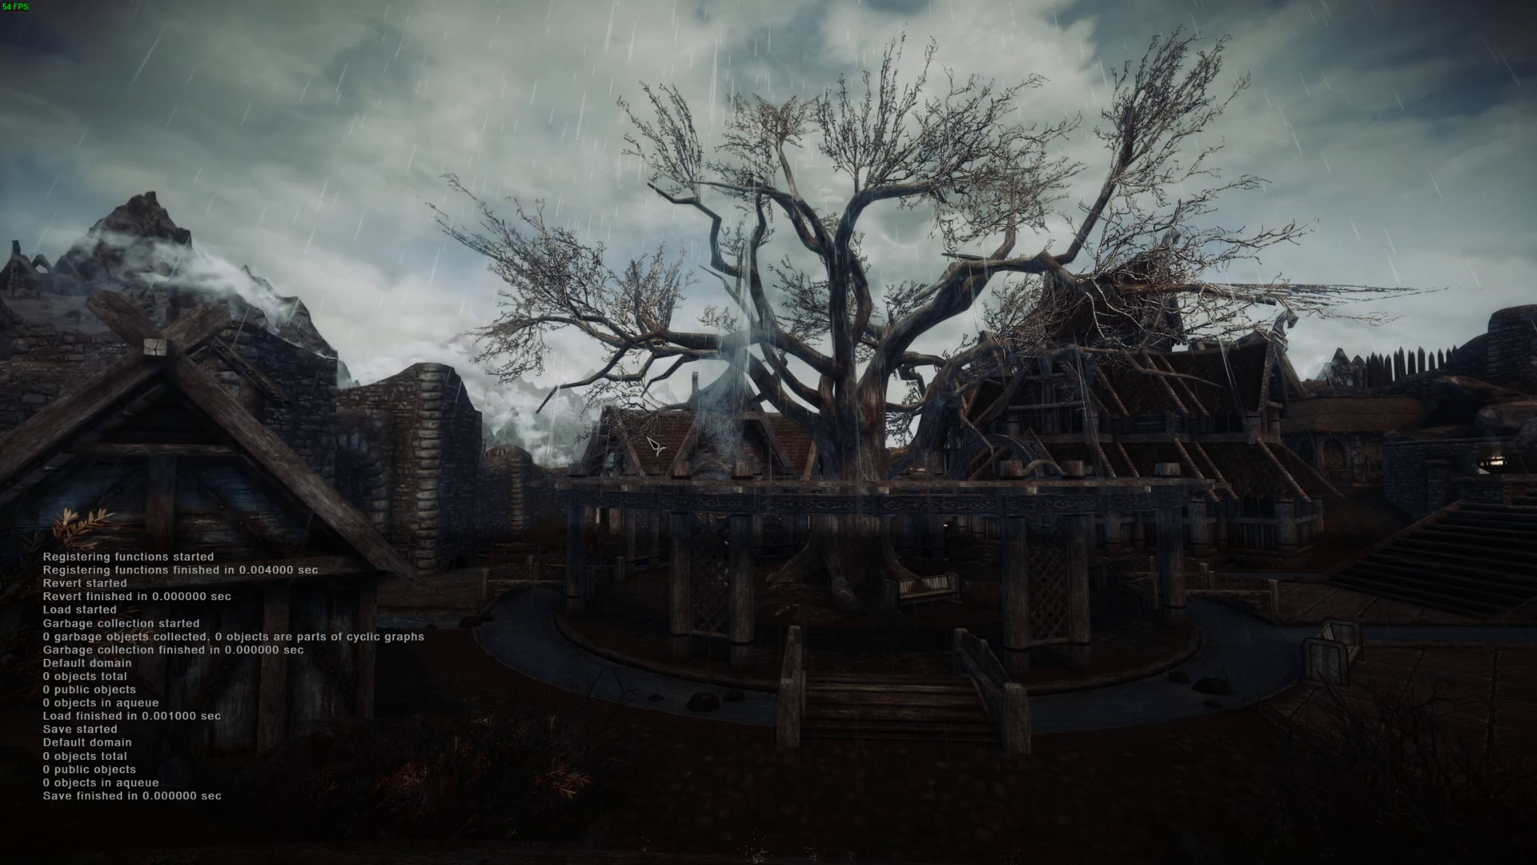
{"action": "key", "text": "grave"}
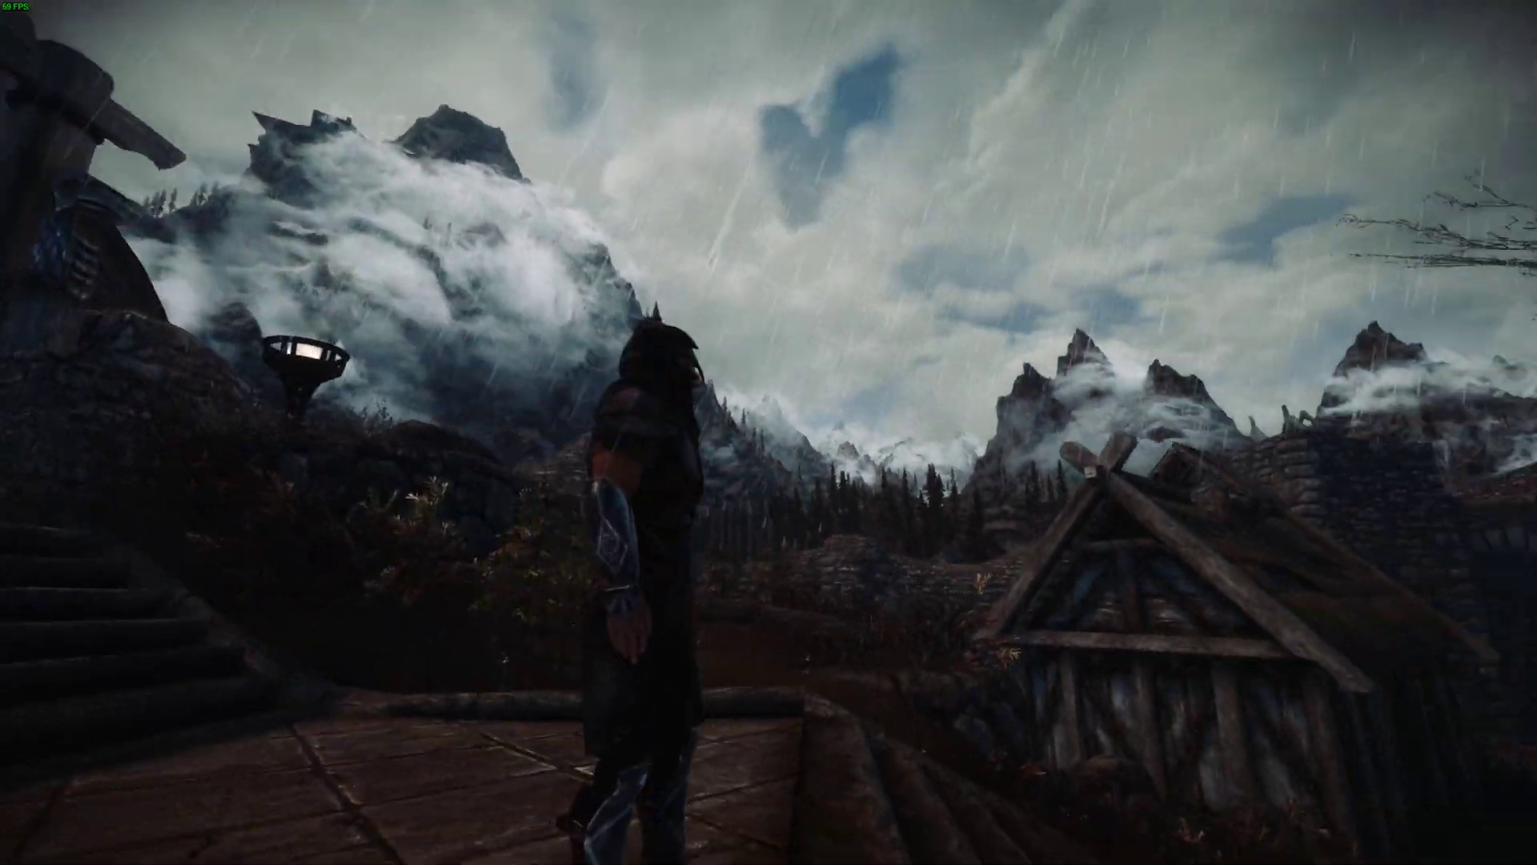
Run from Jorrvaskr past the tree and down the stairs to Whiterun's market to inspect the preset outdoors
{"action": "key", "text": "w"}
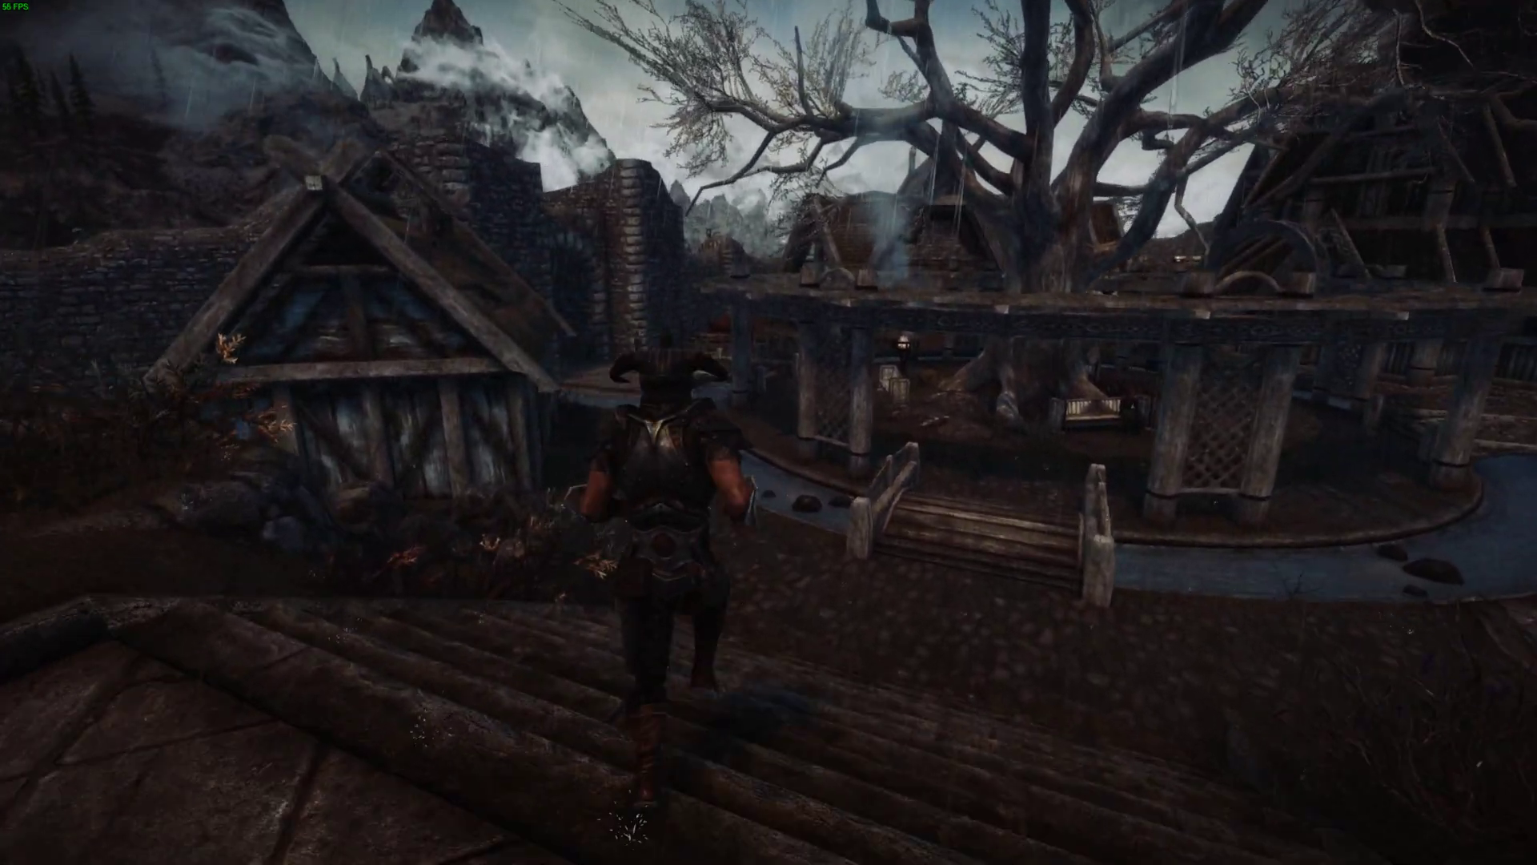
{"action": "key", "text": "w"}
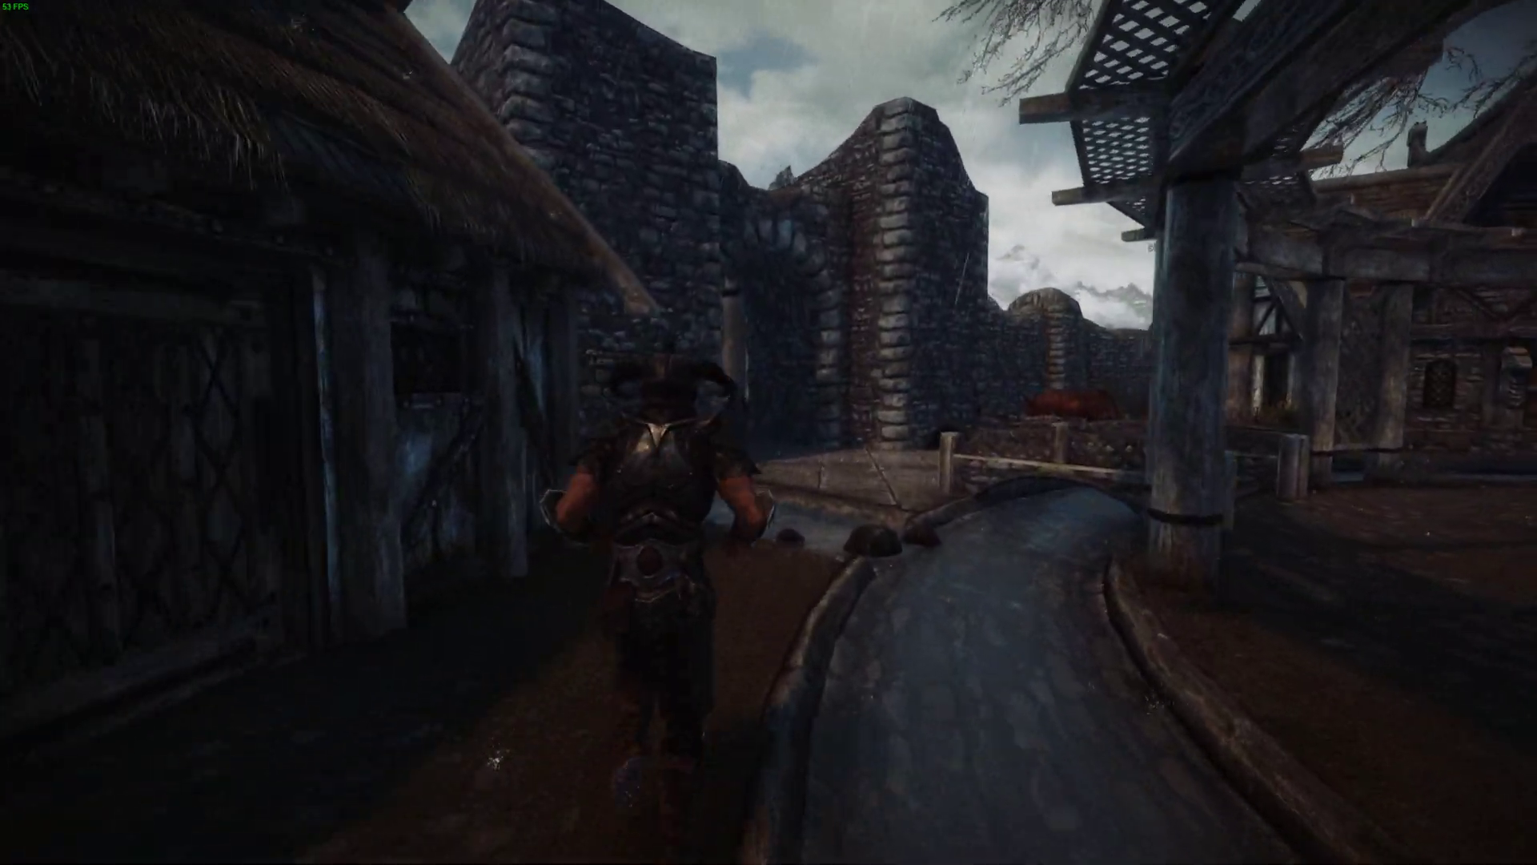
{"action": "key", "text": "w"}
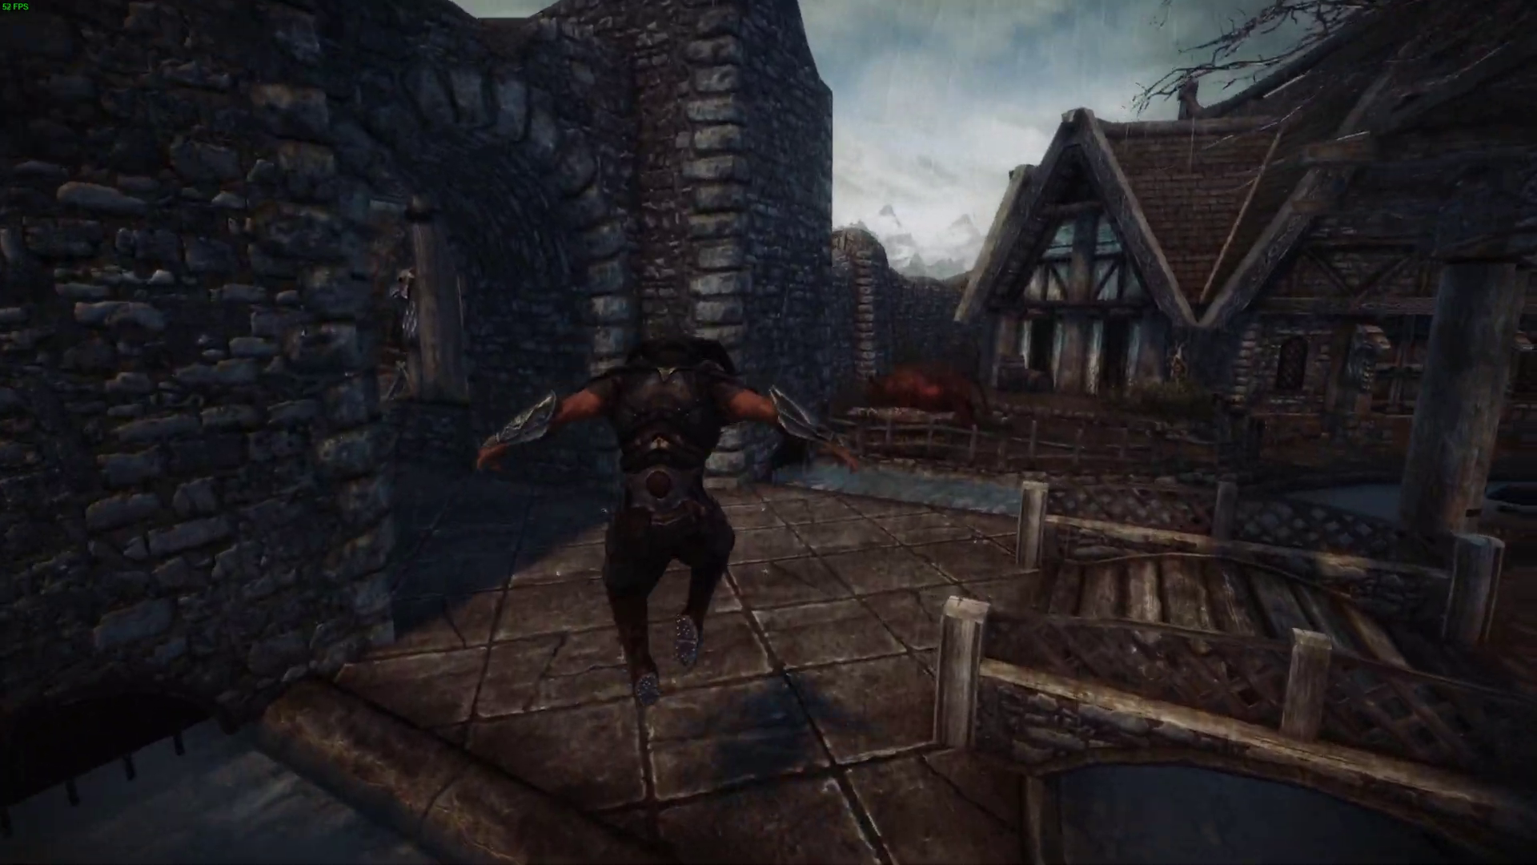
{"action": "key", "text": "w"}
{"action": "key", "text": "w"}
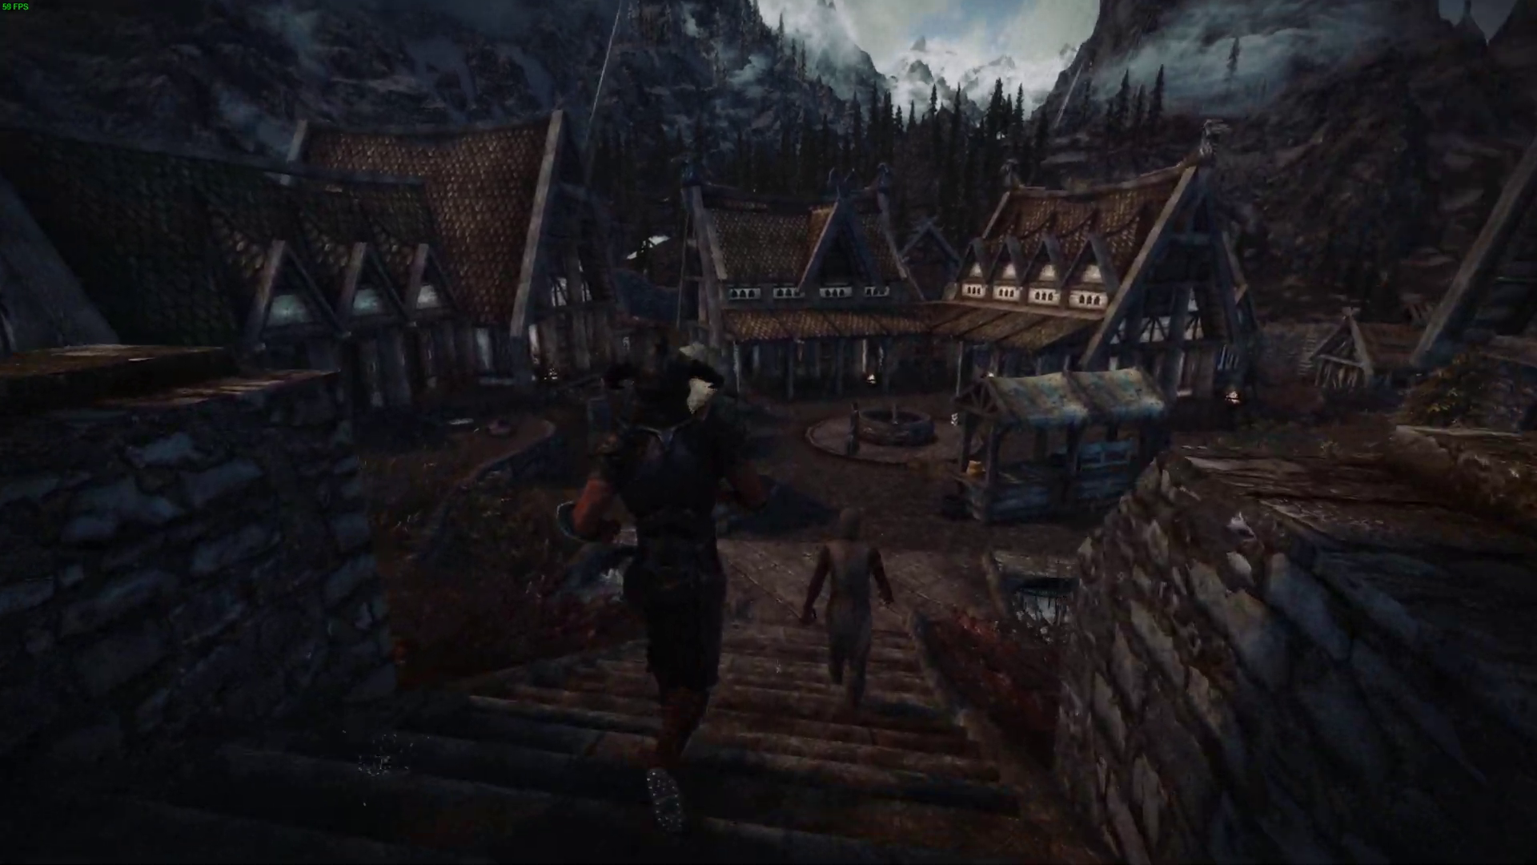
{"action": "key", "text": "w"}
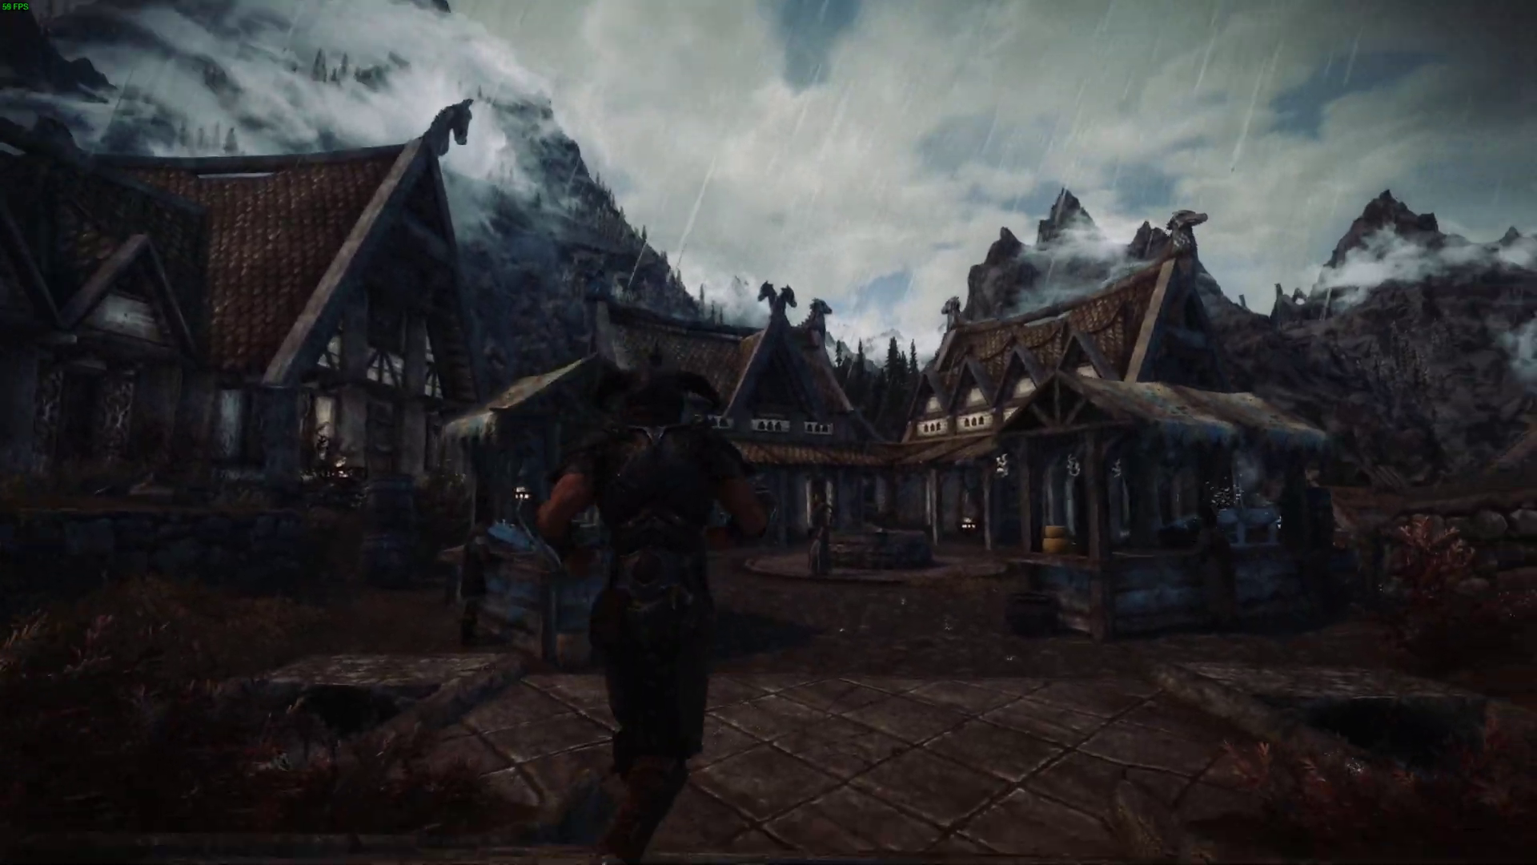
Run through Whiterun's market and down the stone path towards the main gate to inspect the preset outdoors
{"action": "key", "text": "w"}
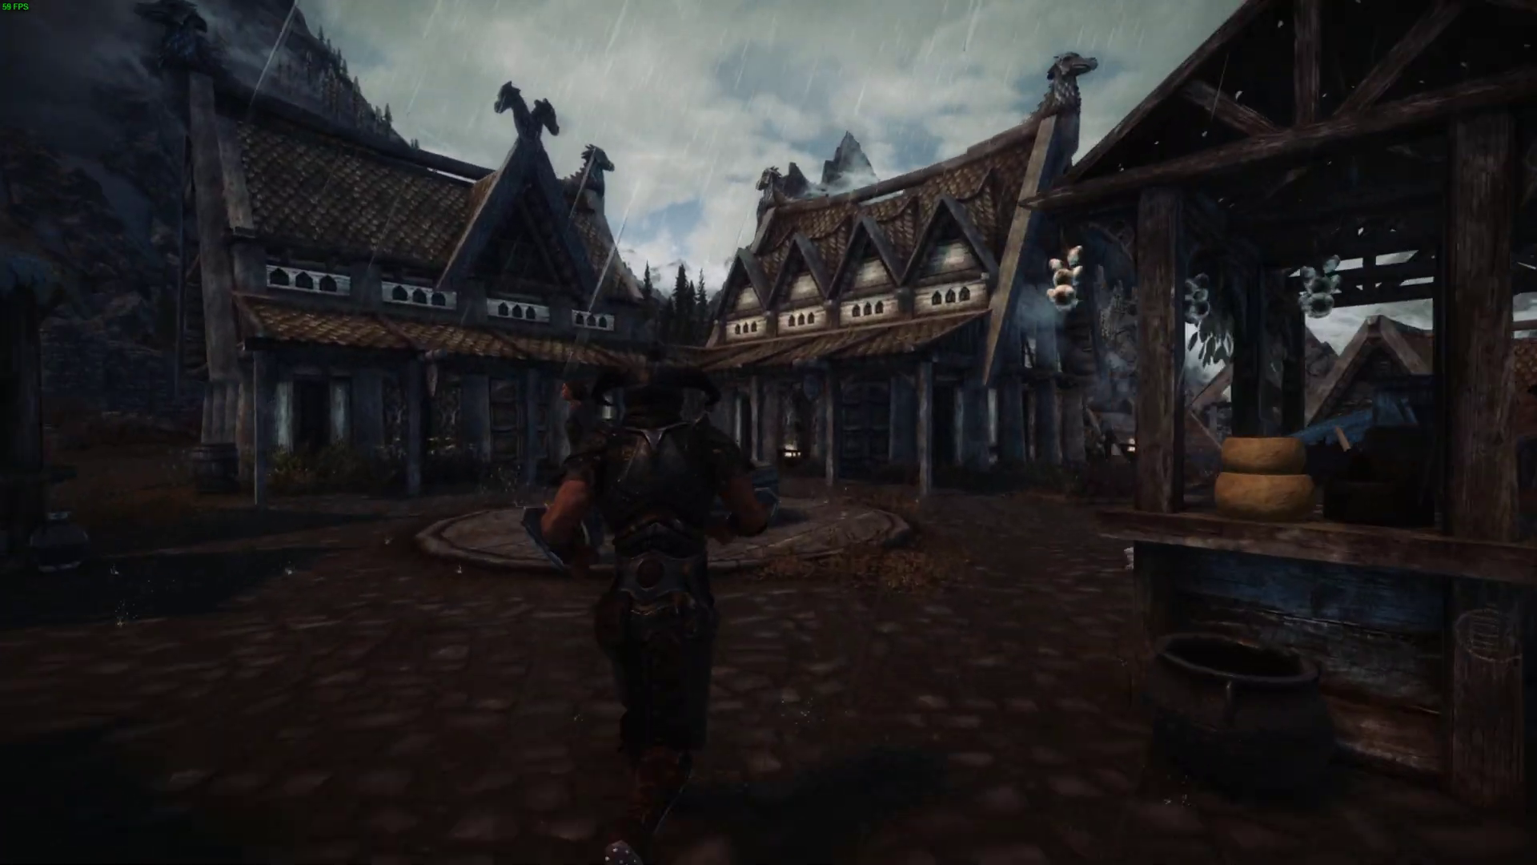
{"action": "key", "text": "w"}
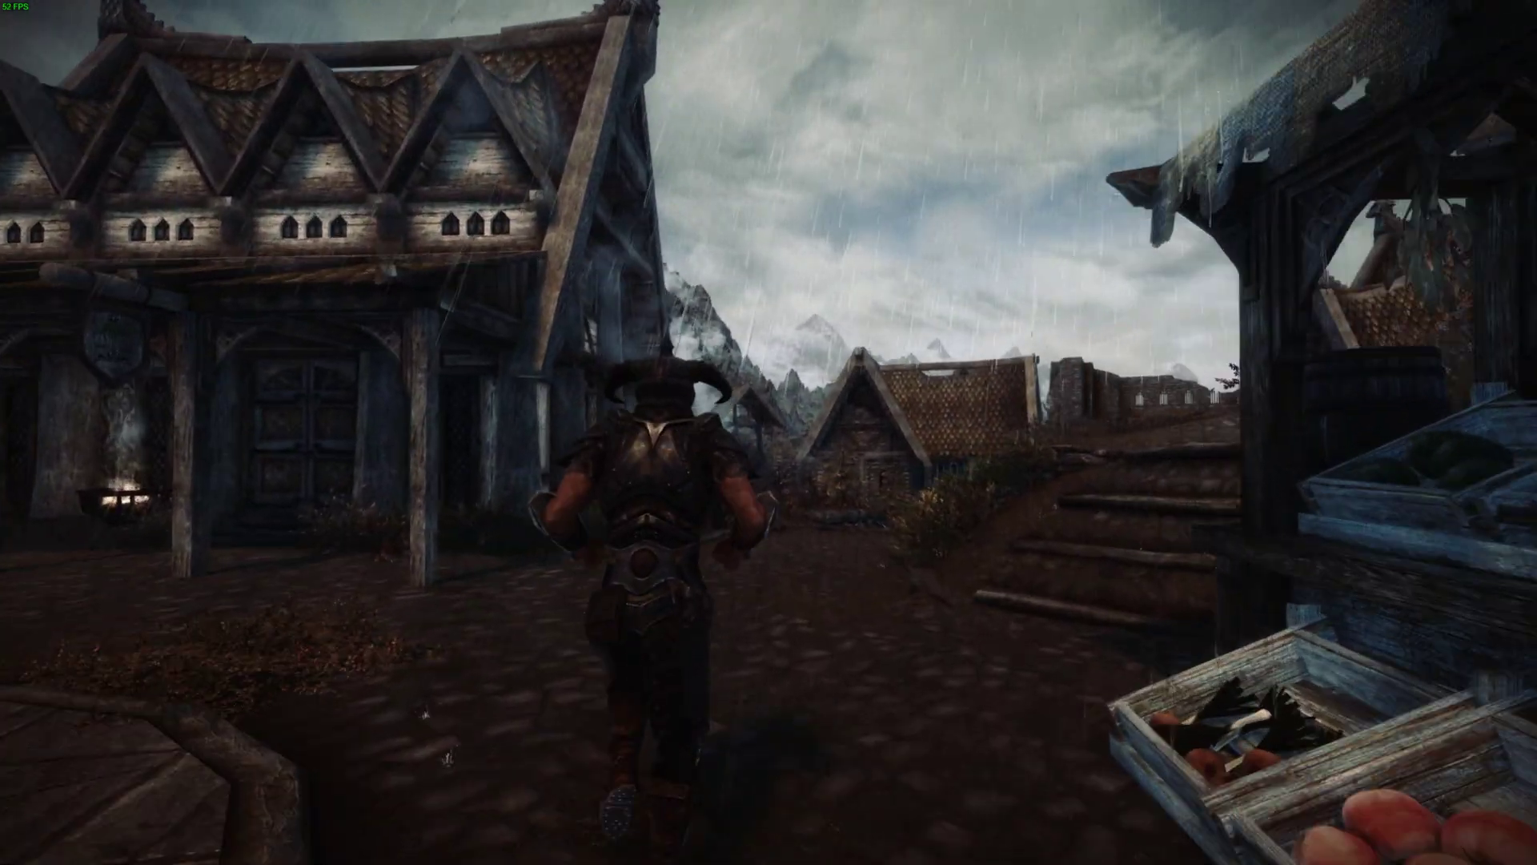
{"action": "key", "text": "w"}
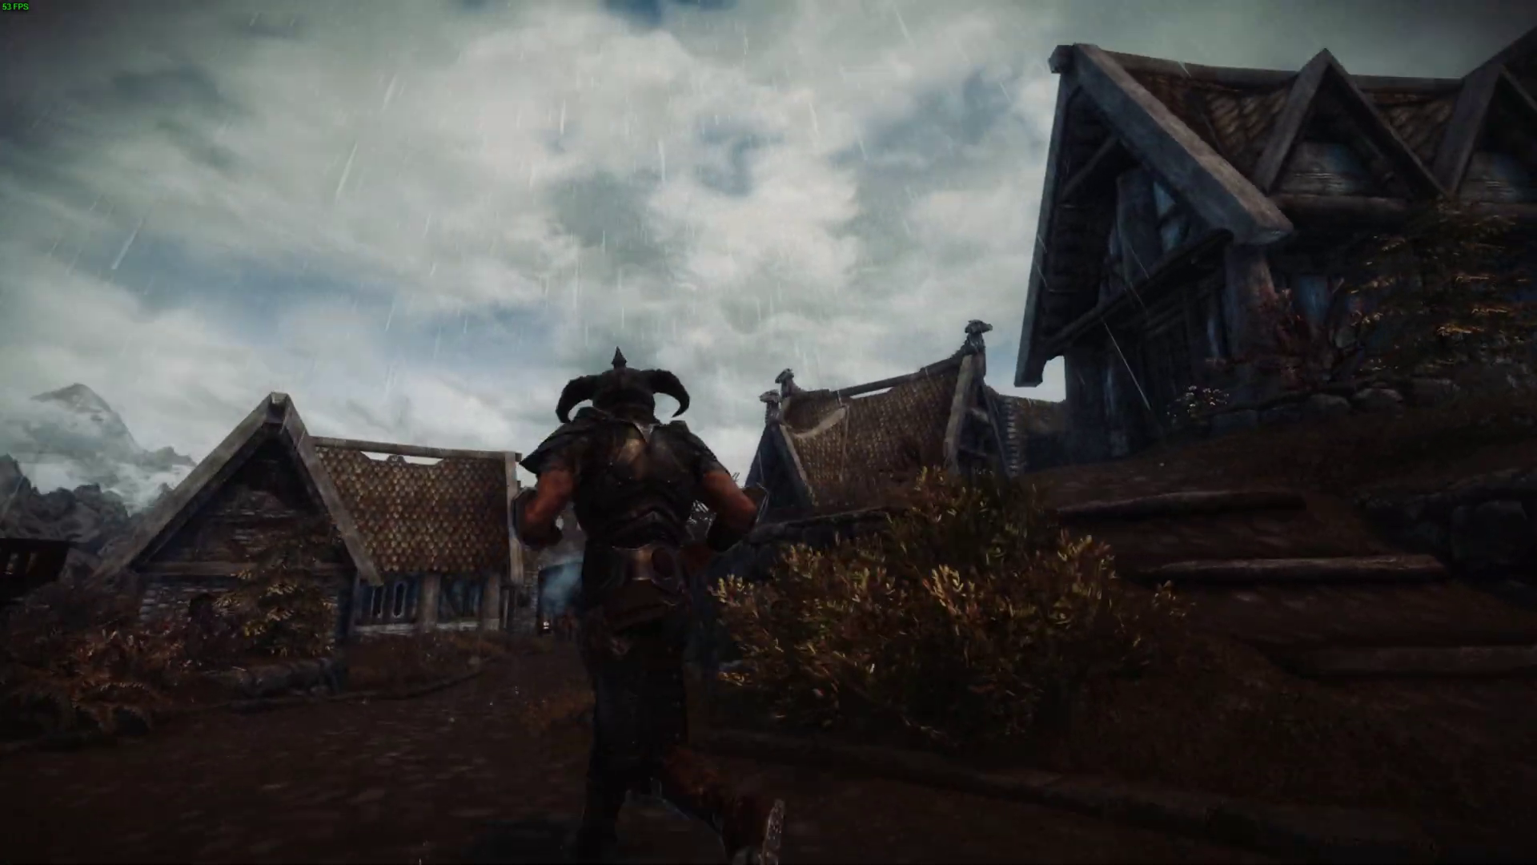
{"action": "key", "text": "w"}
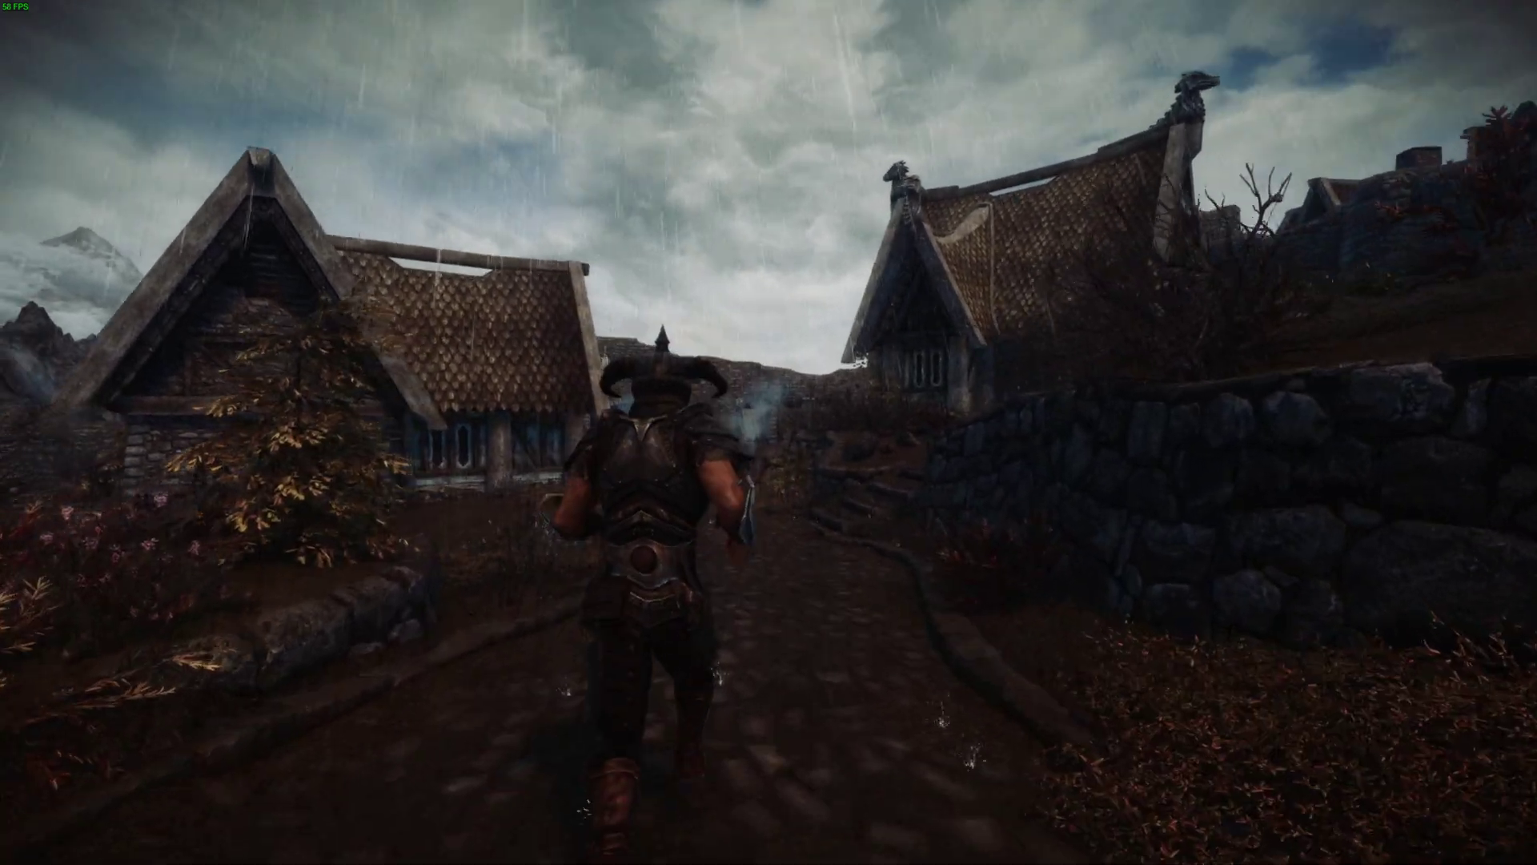
{"action": "key", "text": "w"}
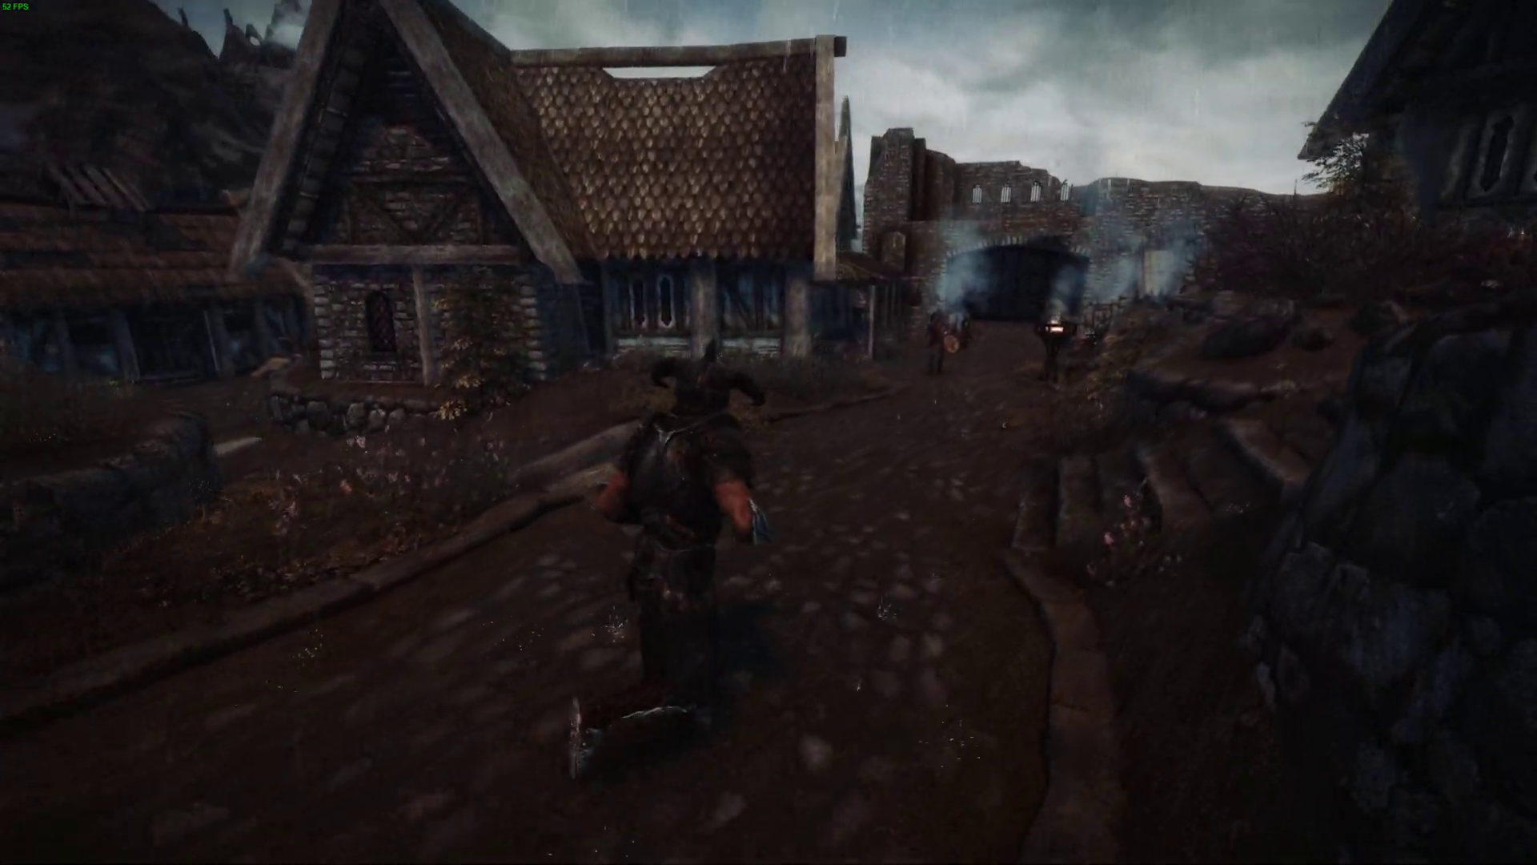
{"action": "key", "text": "w"}
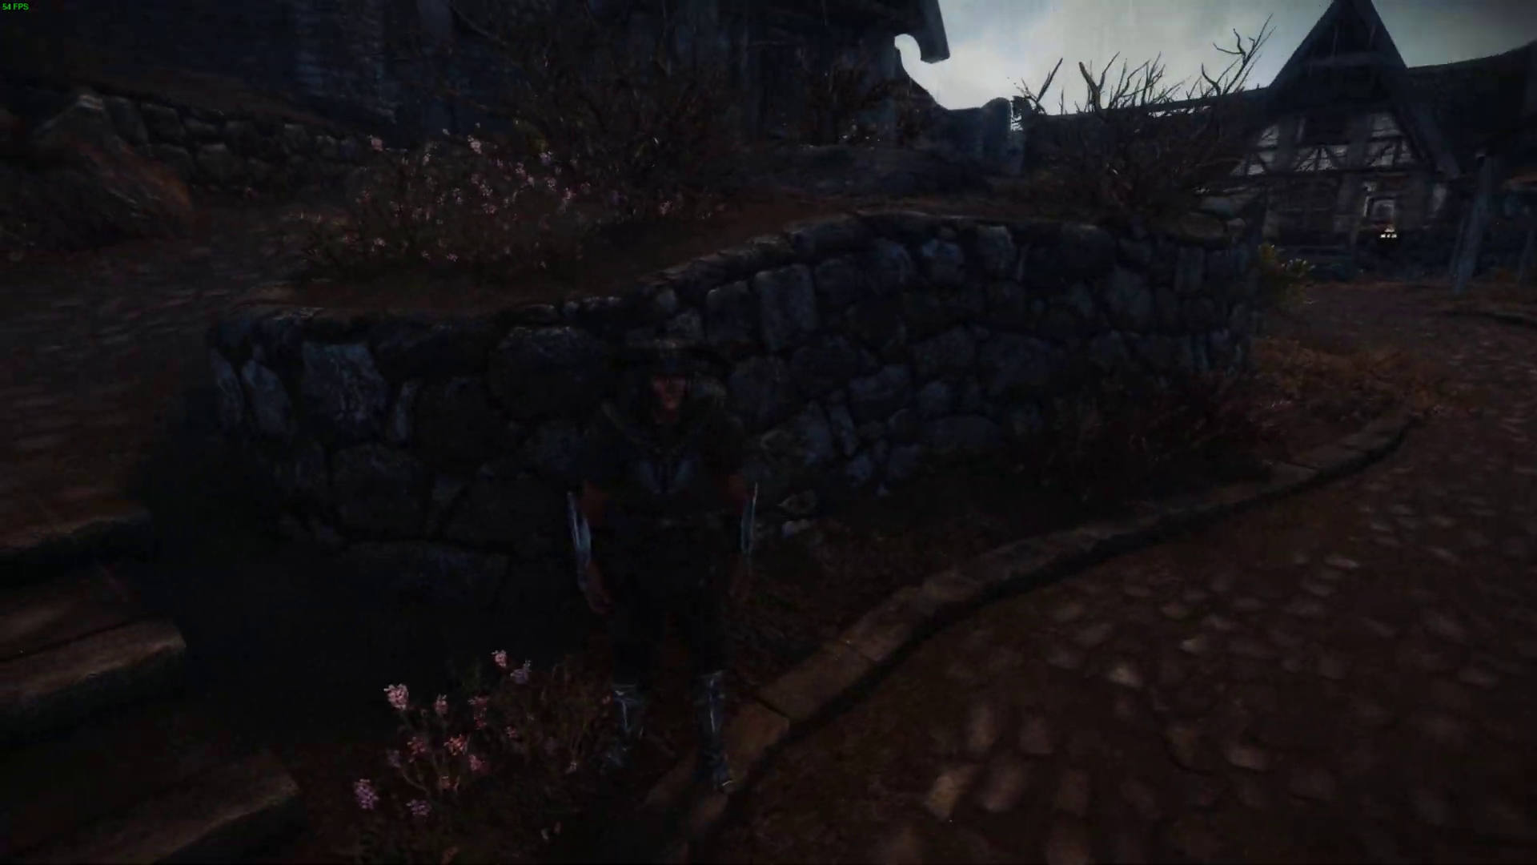
Save the game into a new save slot at the stone wall on Whiterun's main path
{"action": "key", "text": "Escape"}
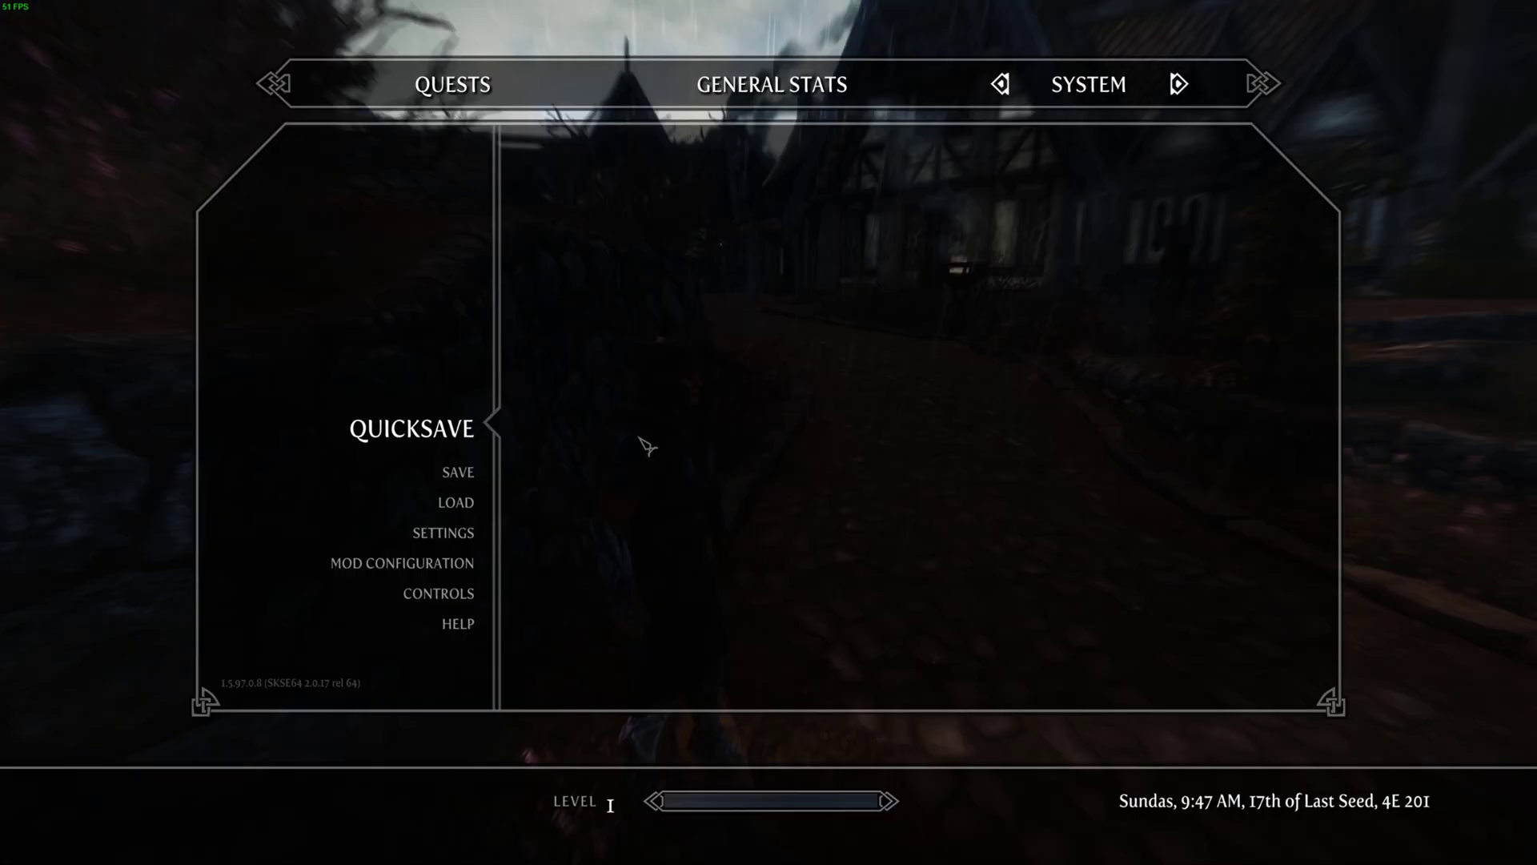
{"action": "left_click", "coordinate": [456, 474]}
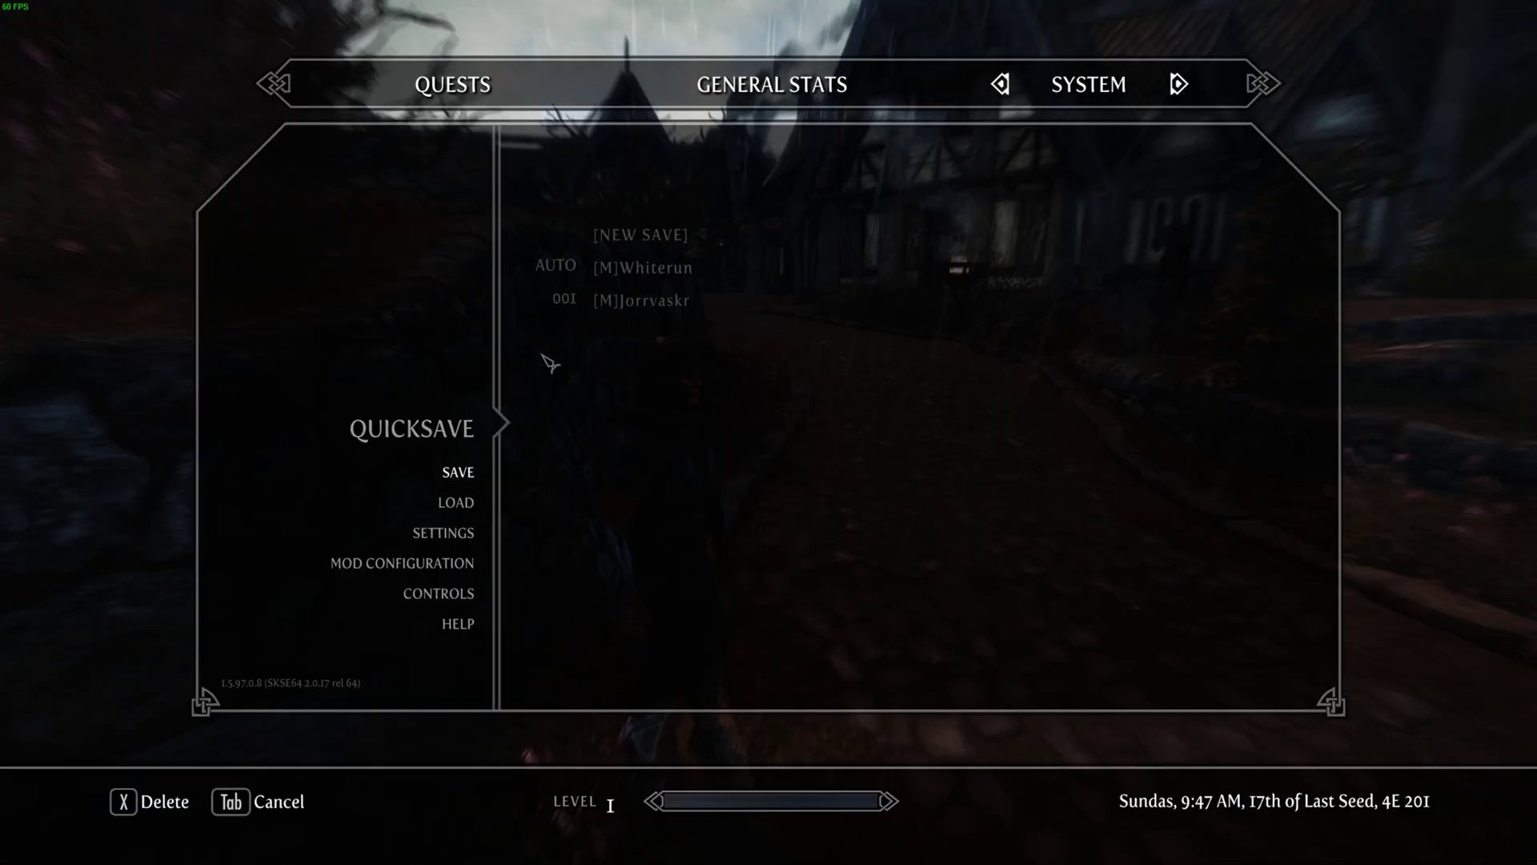
{"action": "left_click", "coordinate": [643, 241]}
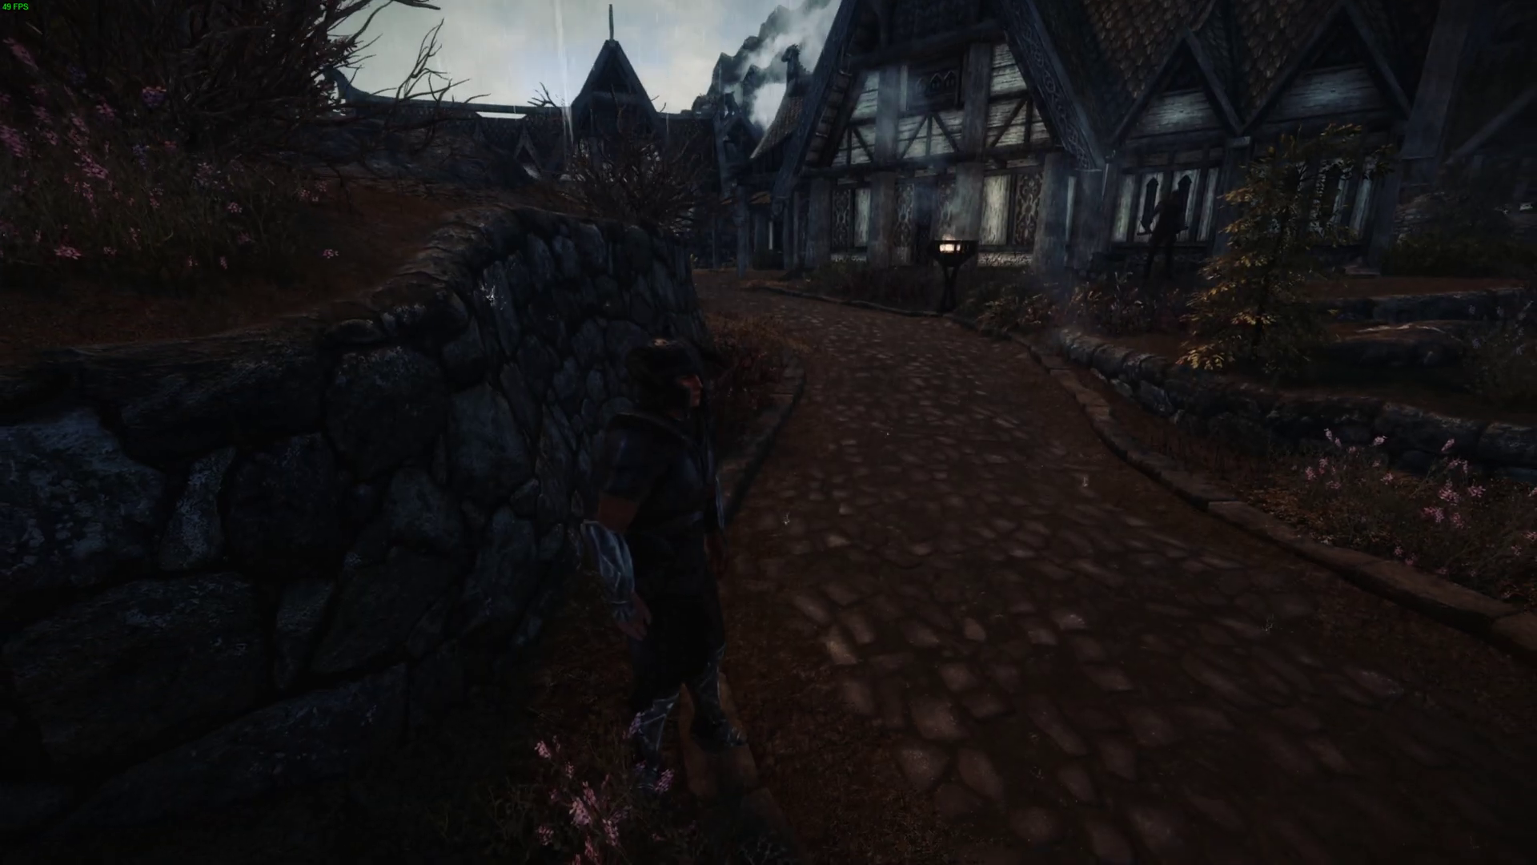
Quit Skyrim to the desktop, confirming the exit
{"action": "key", "text": "Escape"}
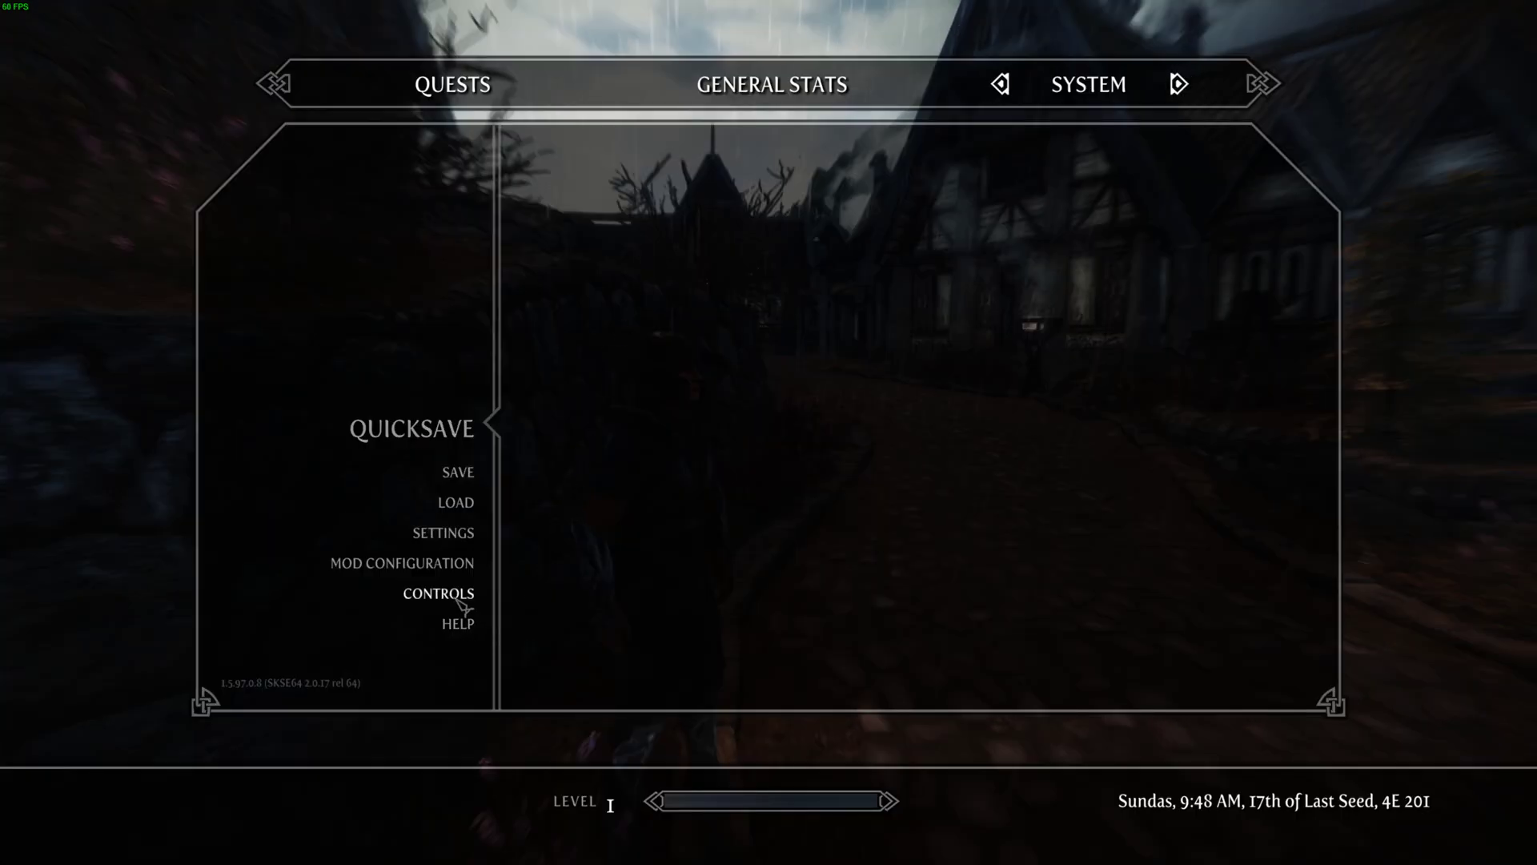
{"action": "left_click", "coordinate": [458, 504]}
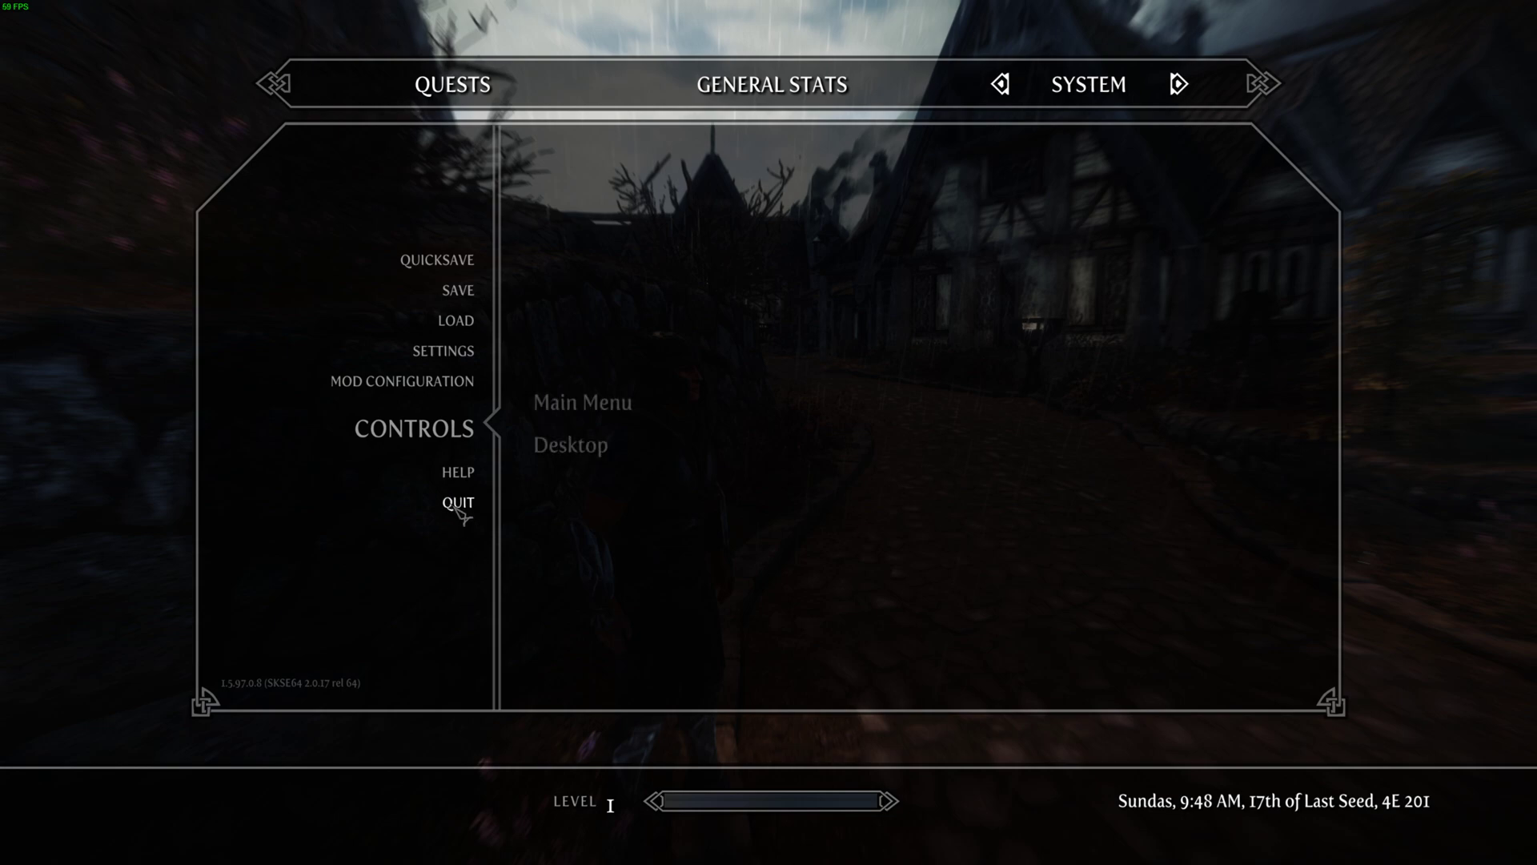
{"action": "left_click", "coordinate": [552, 449]}
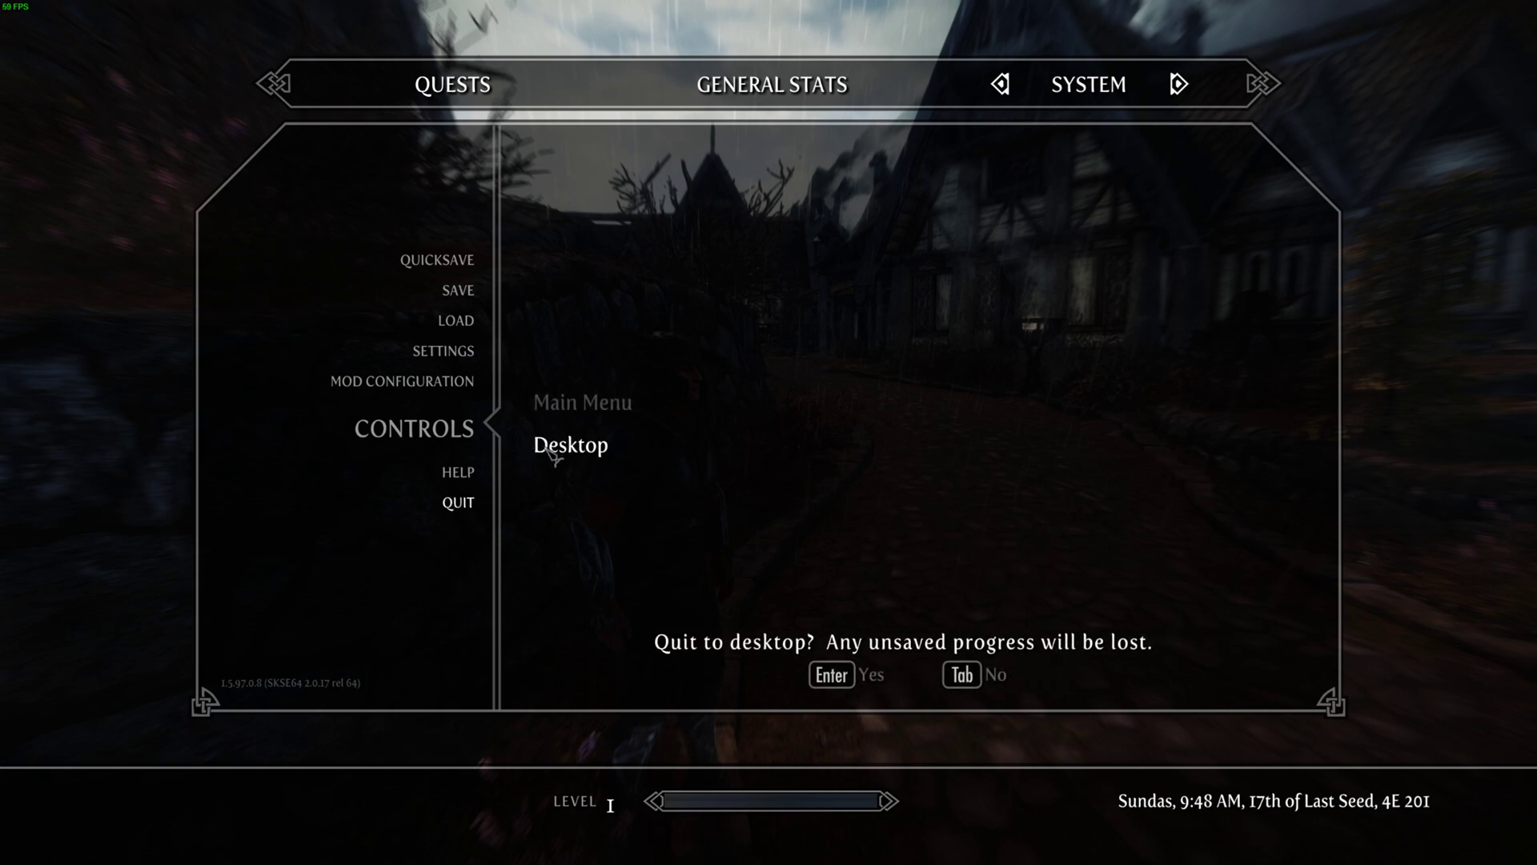
{"action": "left_click", "coordinate": [838, 685]}
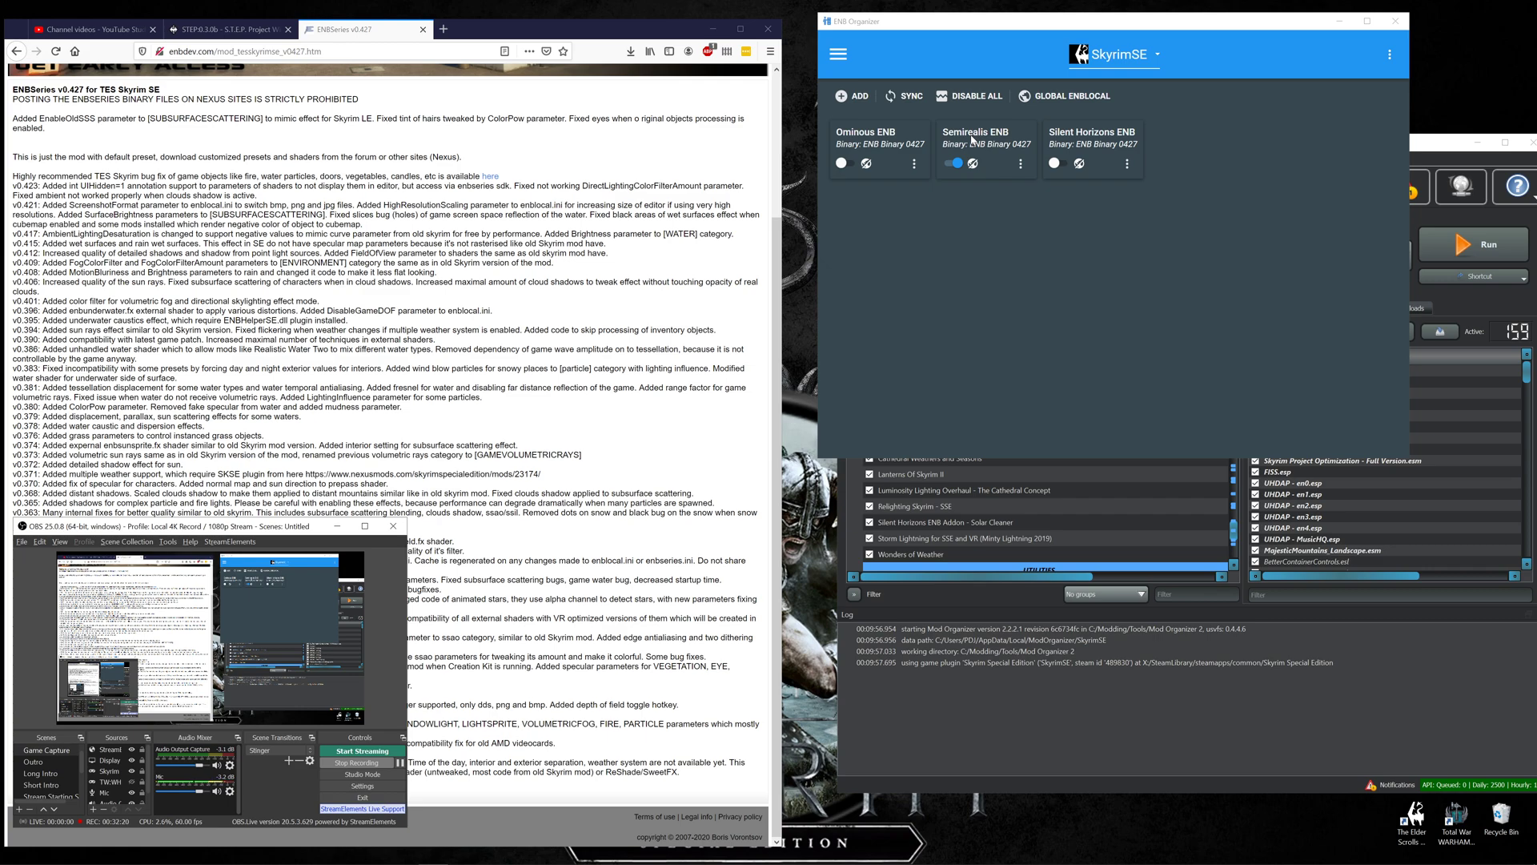
Switch to Mod Organizer, launch the game through SKSE, and bring the game window to the front
{"action": "left_click", "coordinate": [1281, 729]}
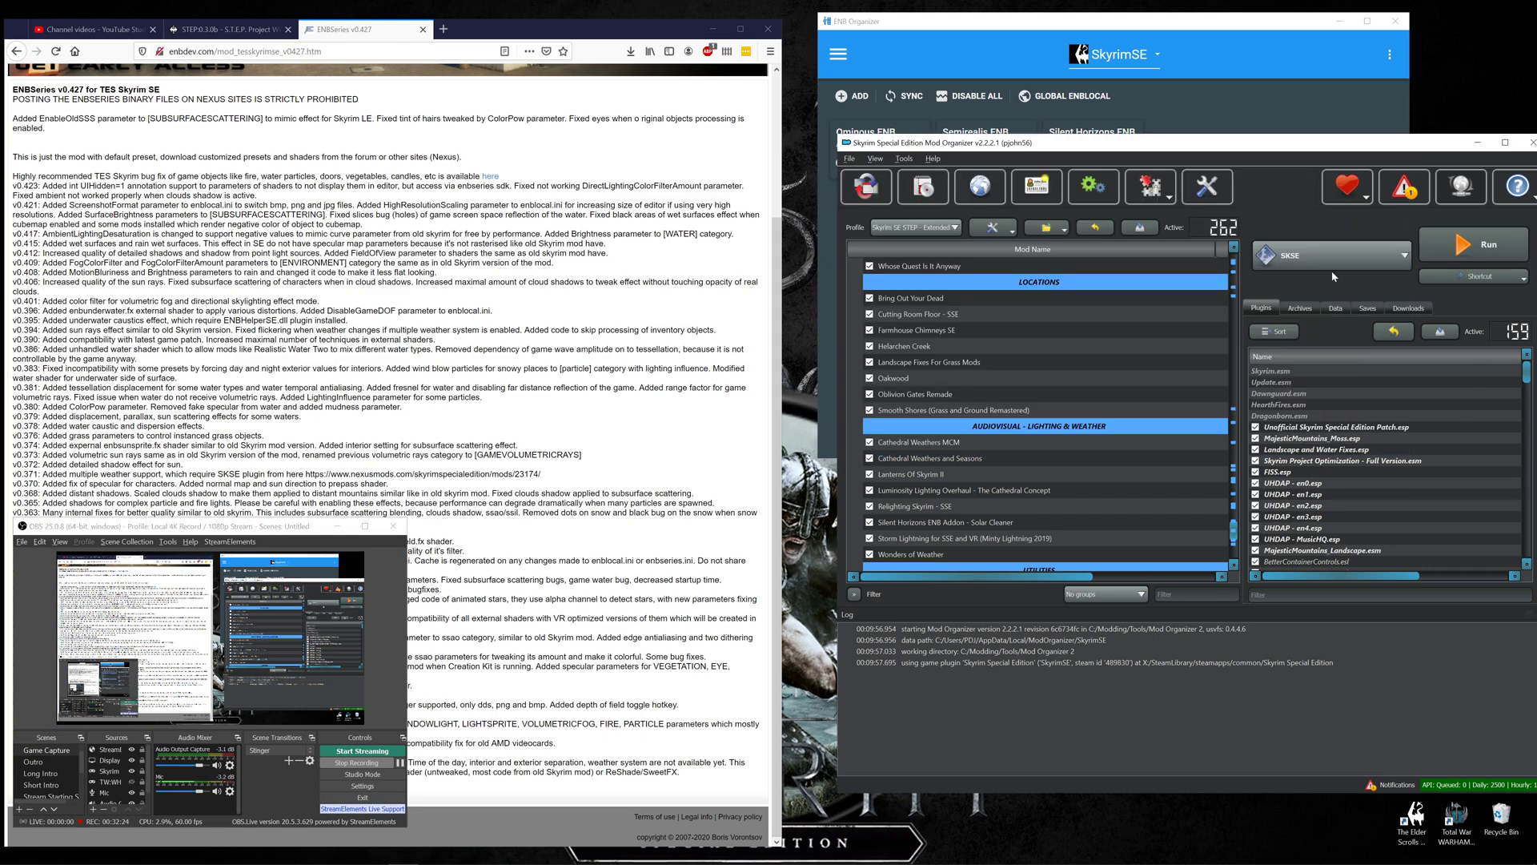
{"action": "left_click", "coordinate": [1451, 258]}
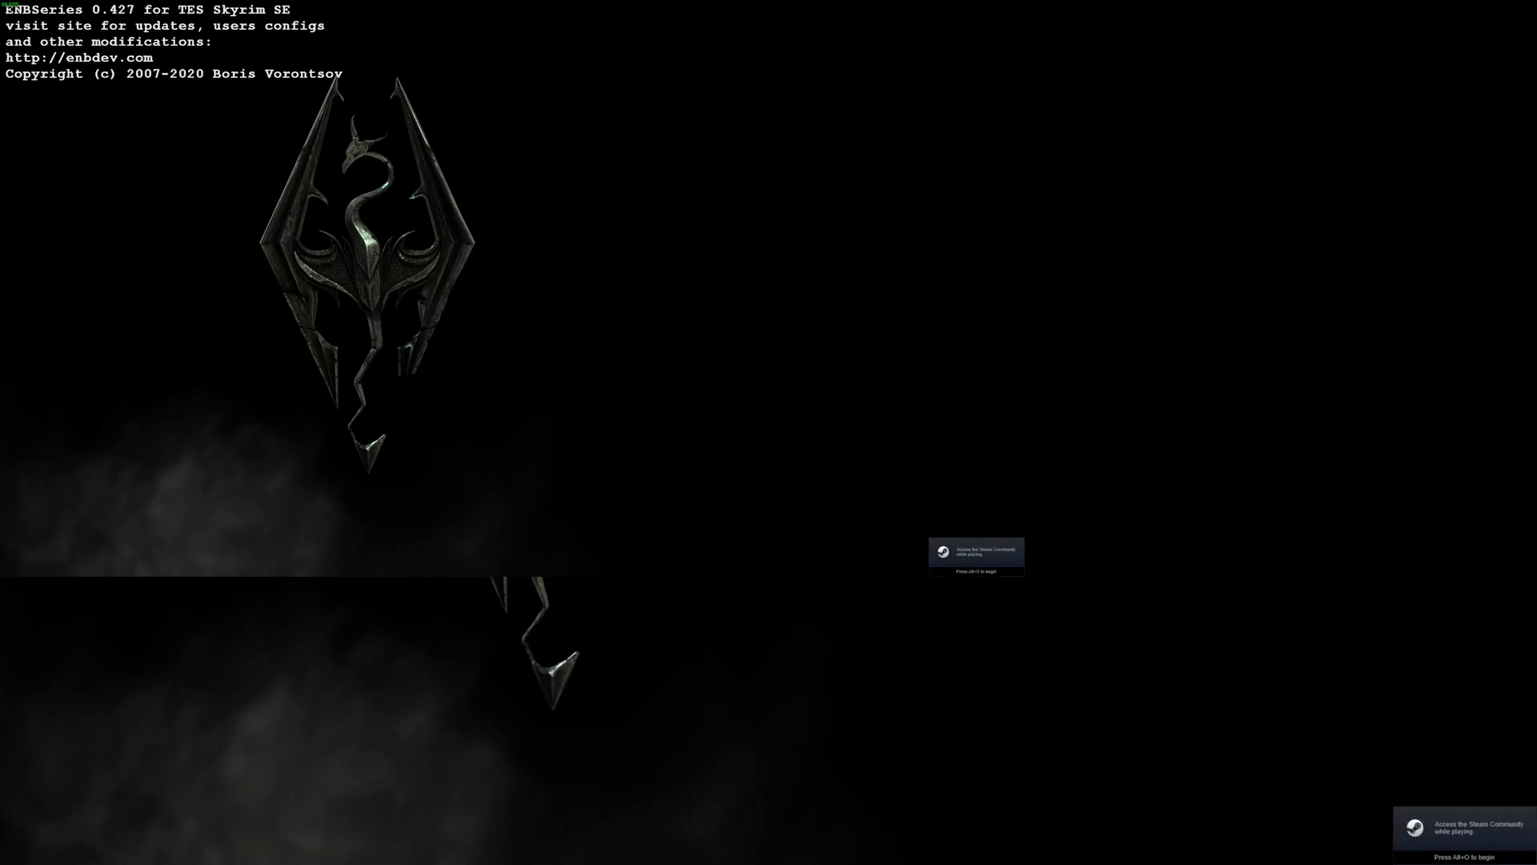
{"action": "key", "text": "alt+Tab"}
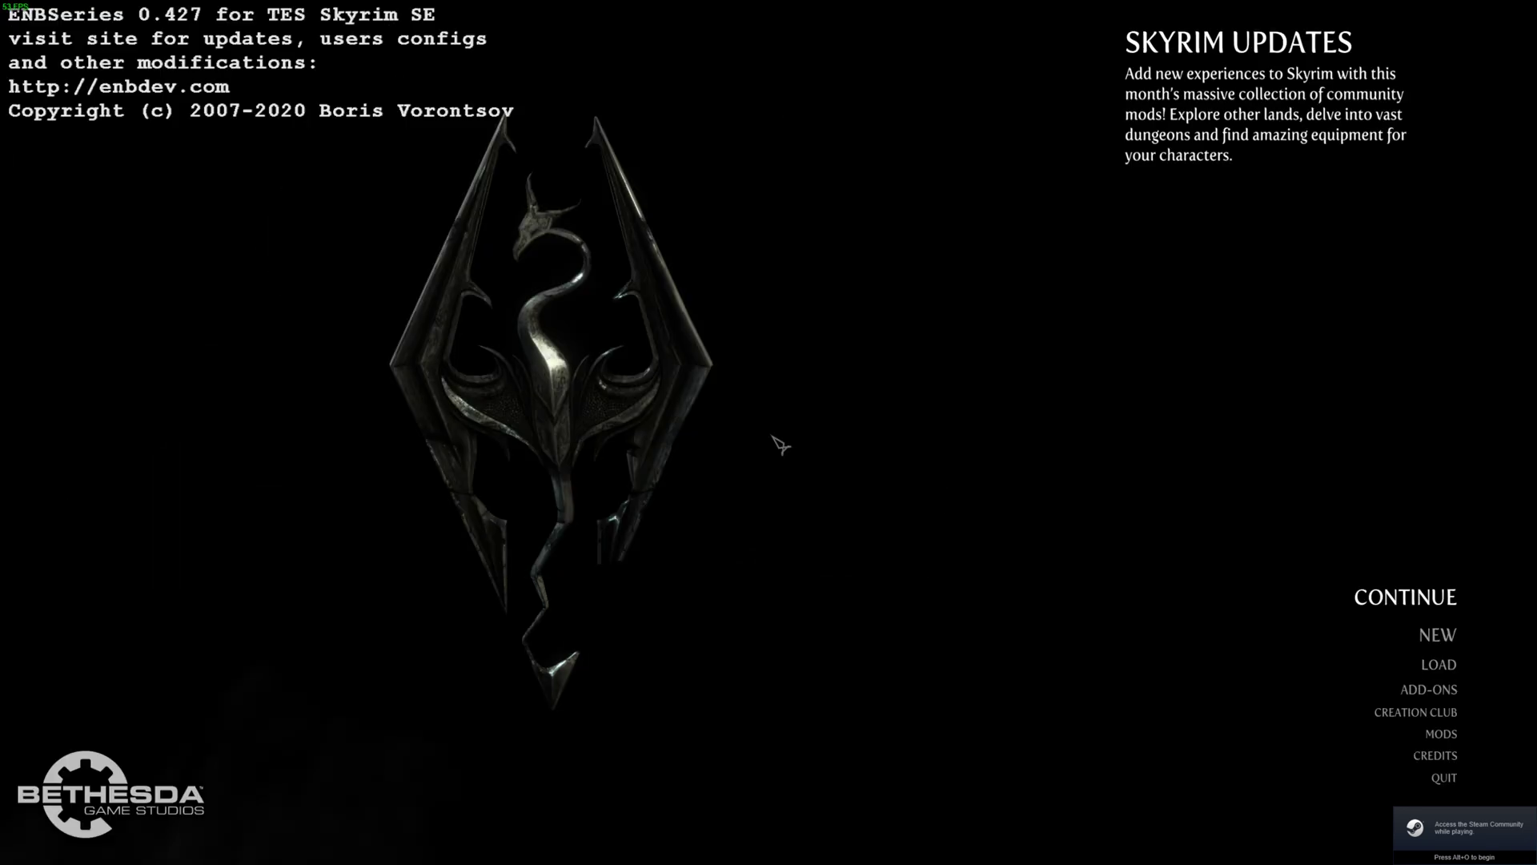
{"action": "key", "text": "alt+Tab"}
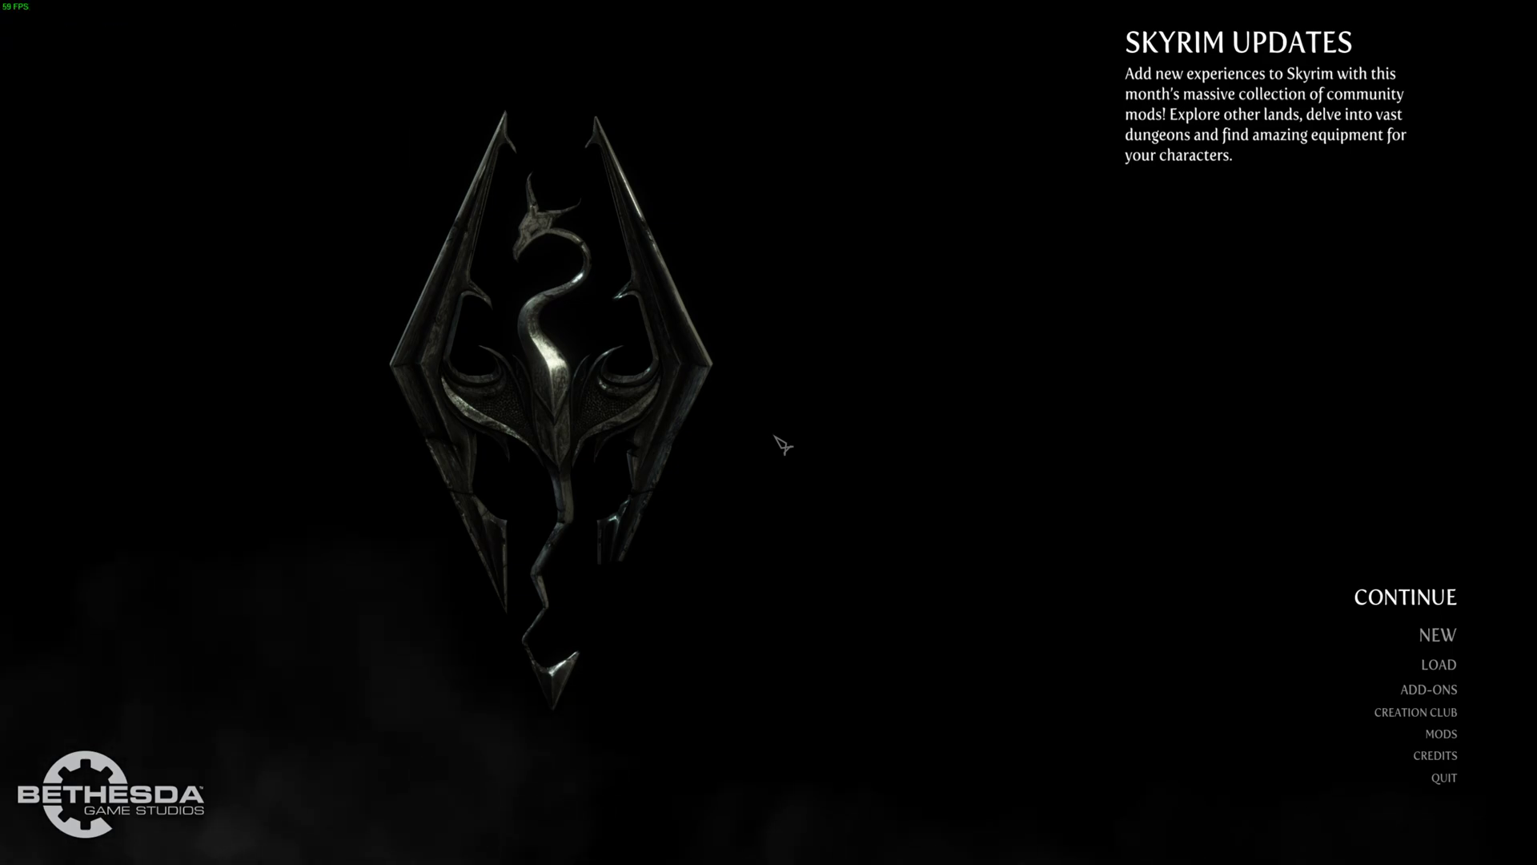
Load save 002, the manual Whiterun save, from the main menu
{"action": "left_click", "coordinate": [1428, 667]}
{"action": "left_click", "coordinate": [1087, 472]}
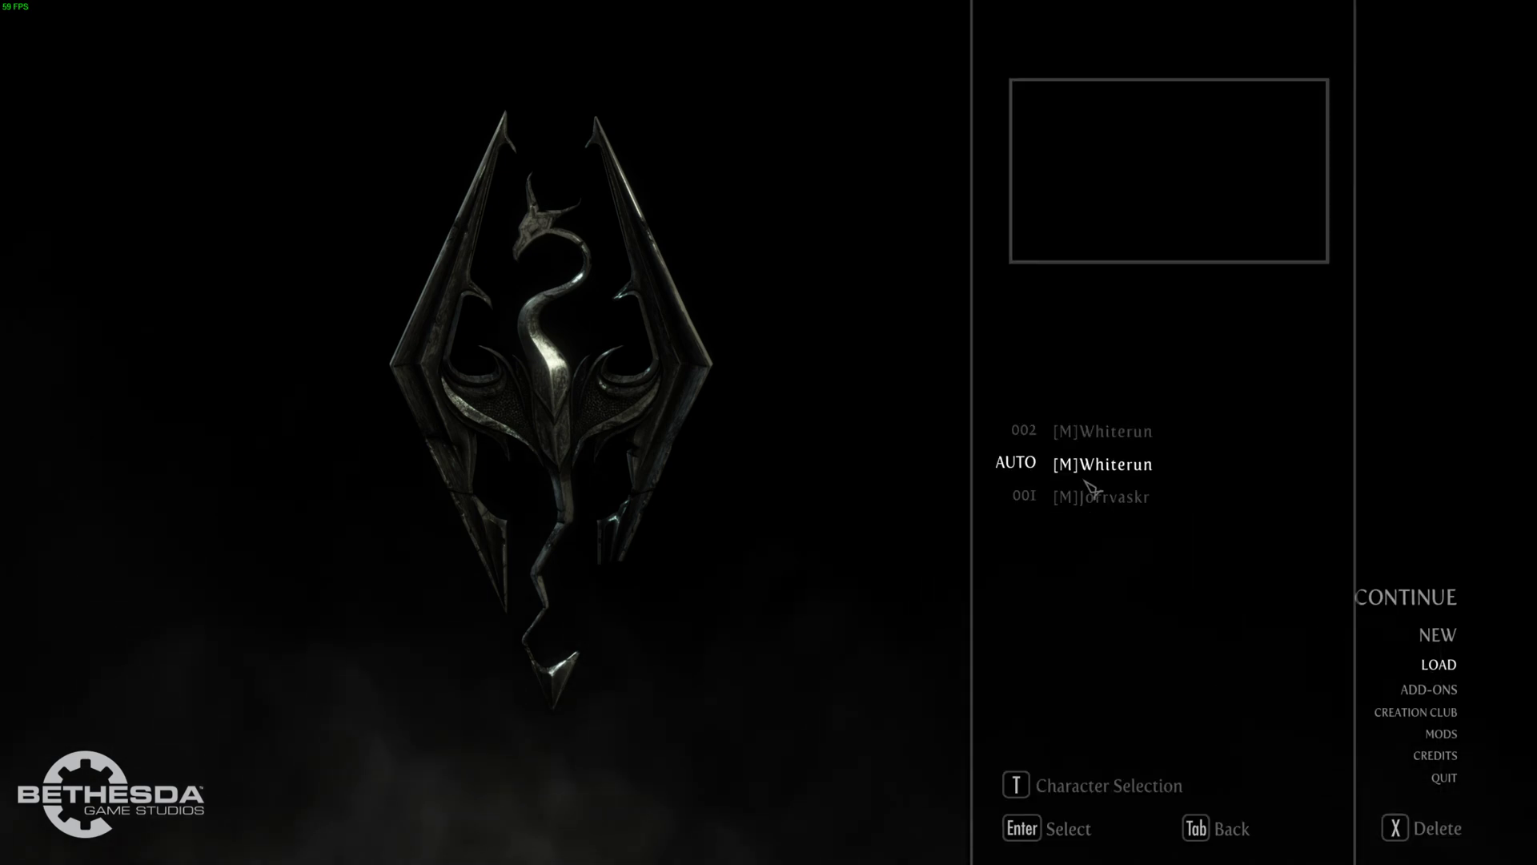
{"action": "left_click", "coordinate": [1105, 436]}
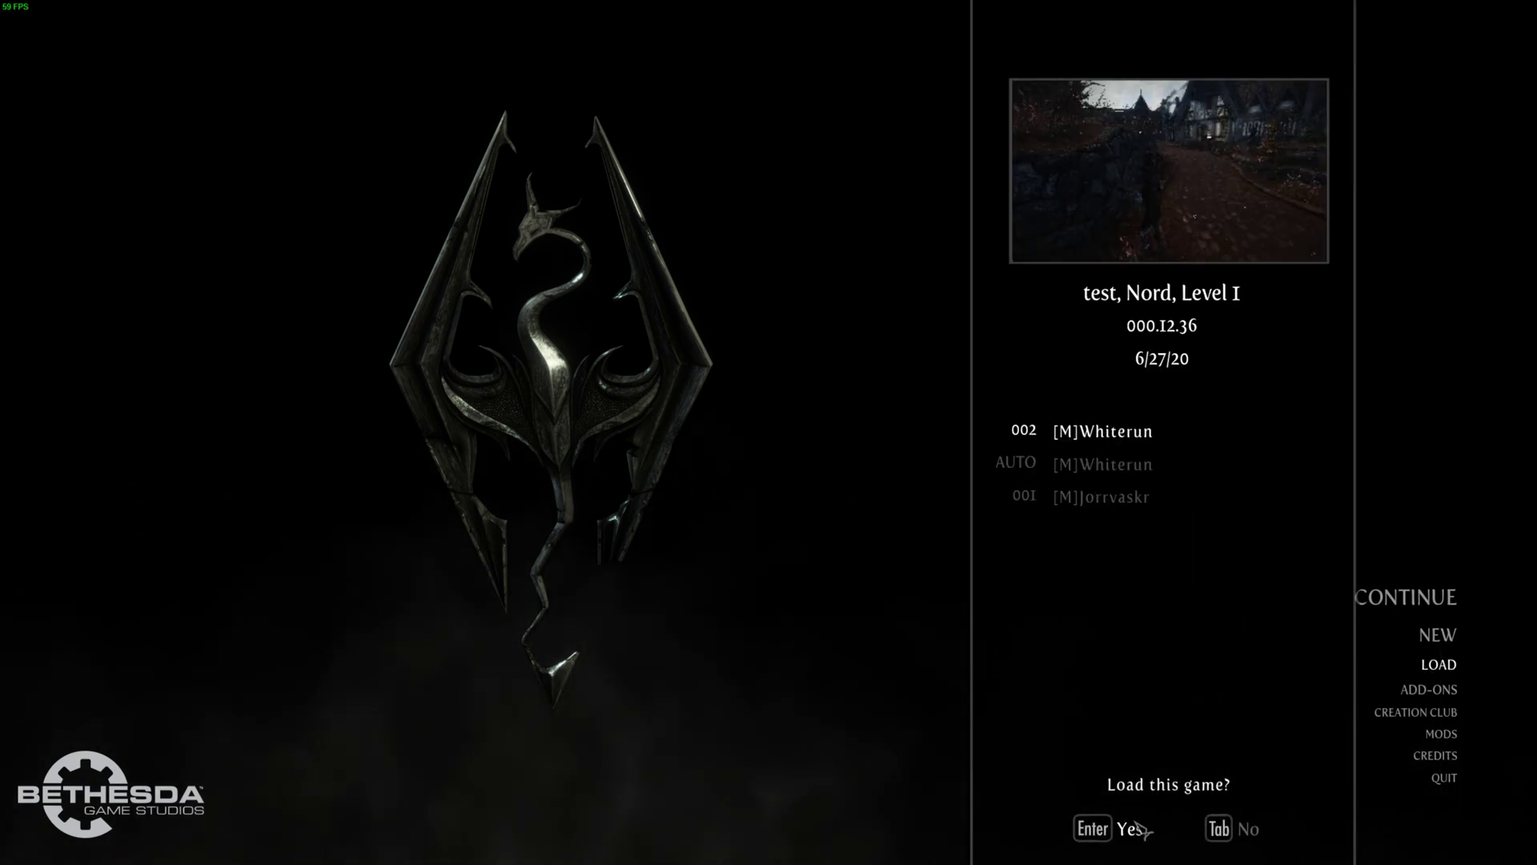
{"action": "left_click", "coordinate": [1130, 829]}
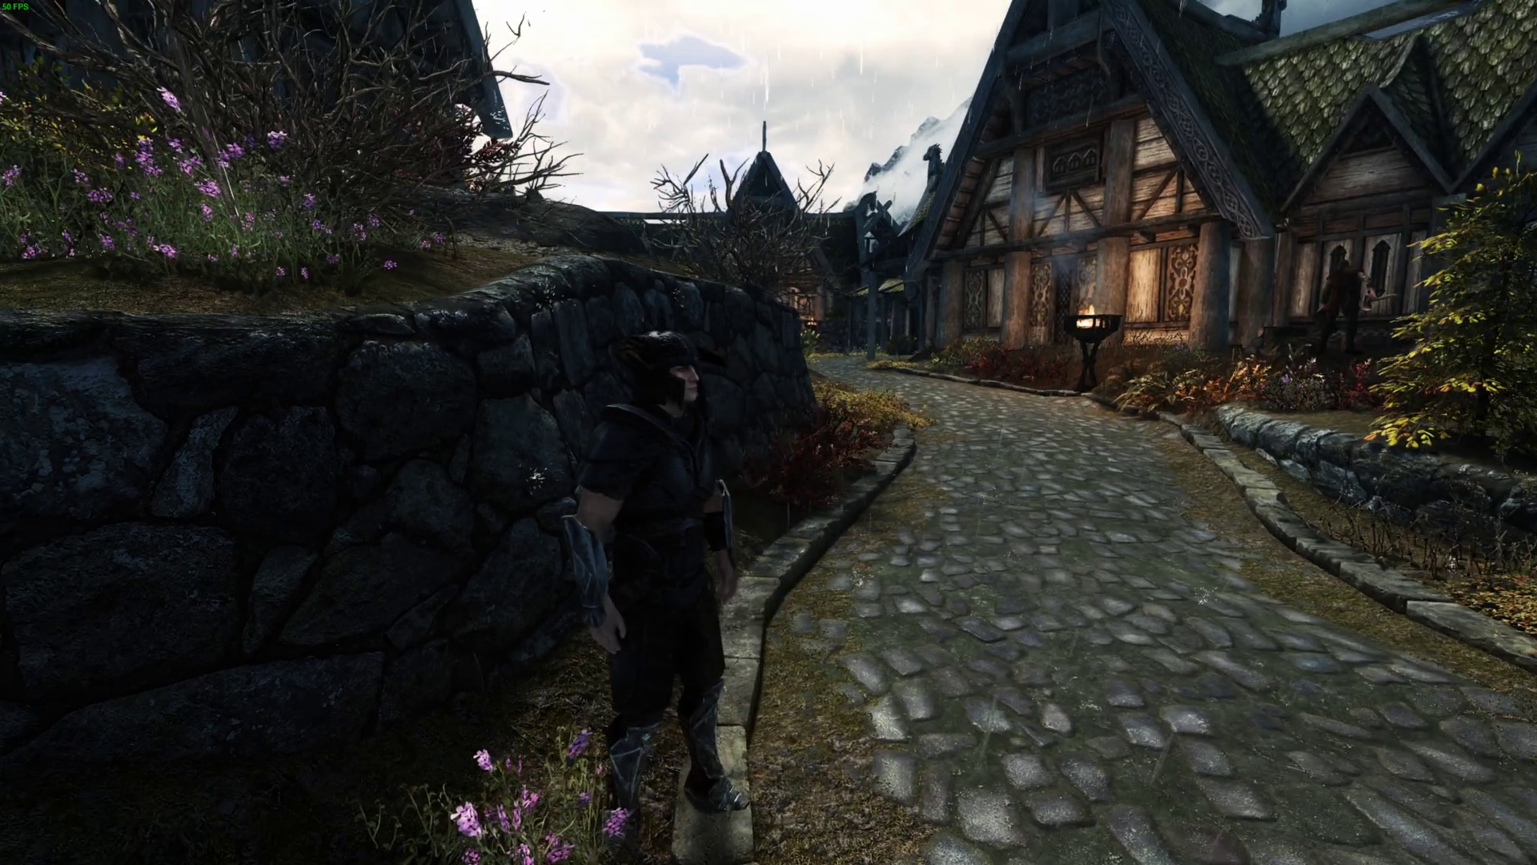
Open the console and the ENB editor, and review the EFFECT settings in enbseries.ini
{"action": "mouse_move", "coordinate": [768, 432]}
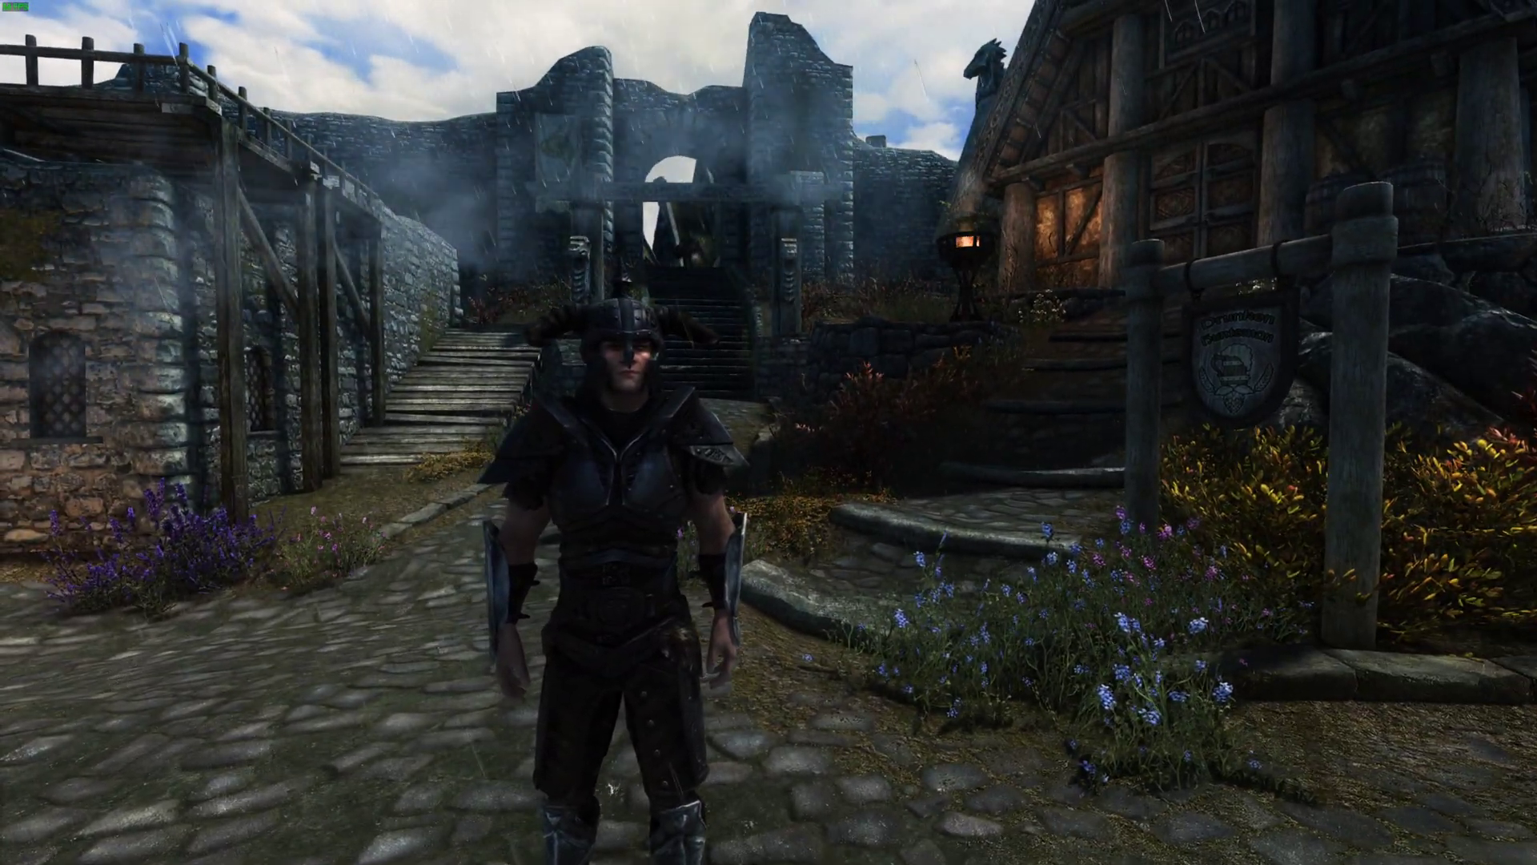
{"action": "key", "text": "grave"}
{"action": "key", "text": "shift+Return"}
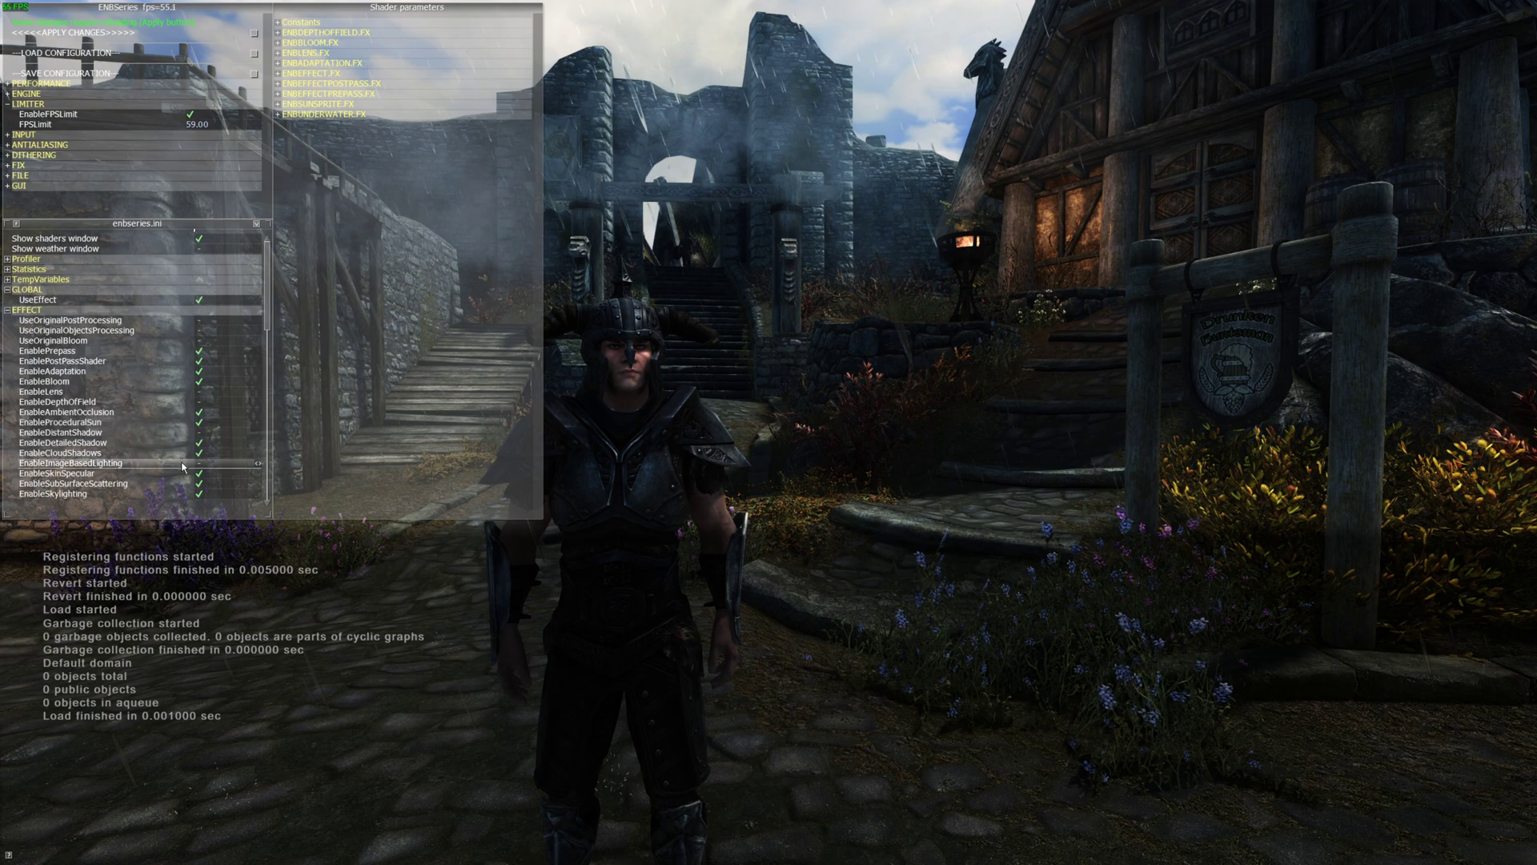
{"action": "mouse_move", "coordinate": [267, 306]}
{"action": "left_mouse_down"}
{"action": "mouse_move", "coordinate": [269, 367]}
{"action": "mouse_move", "coordinate": [274, 300]}
{"action": "left_mouse_up"}
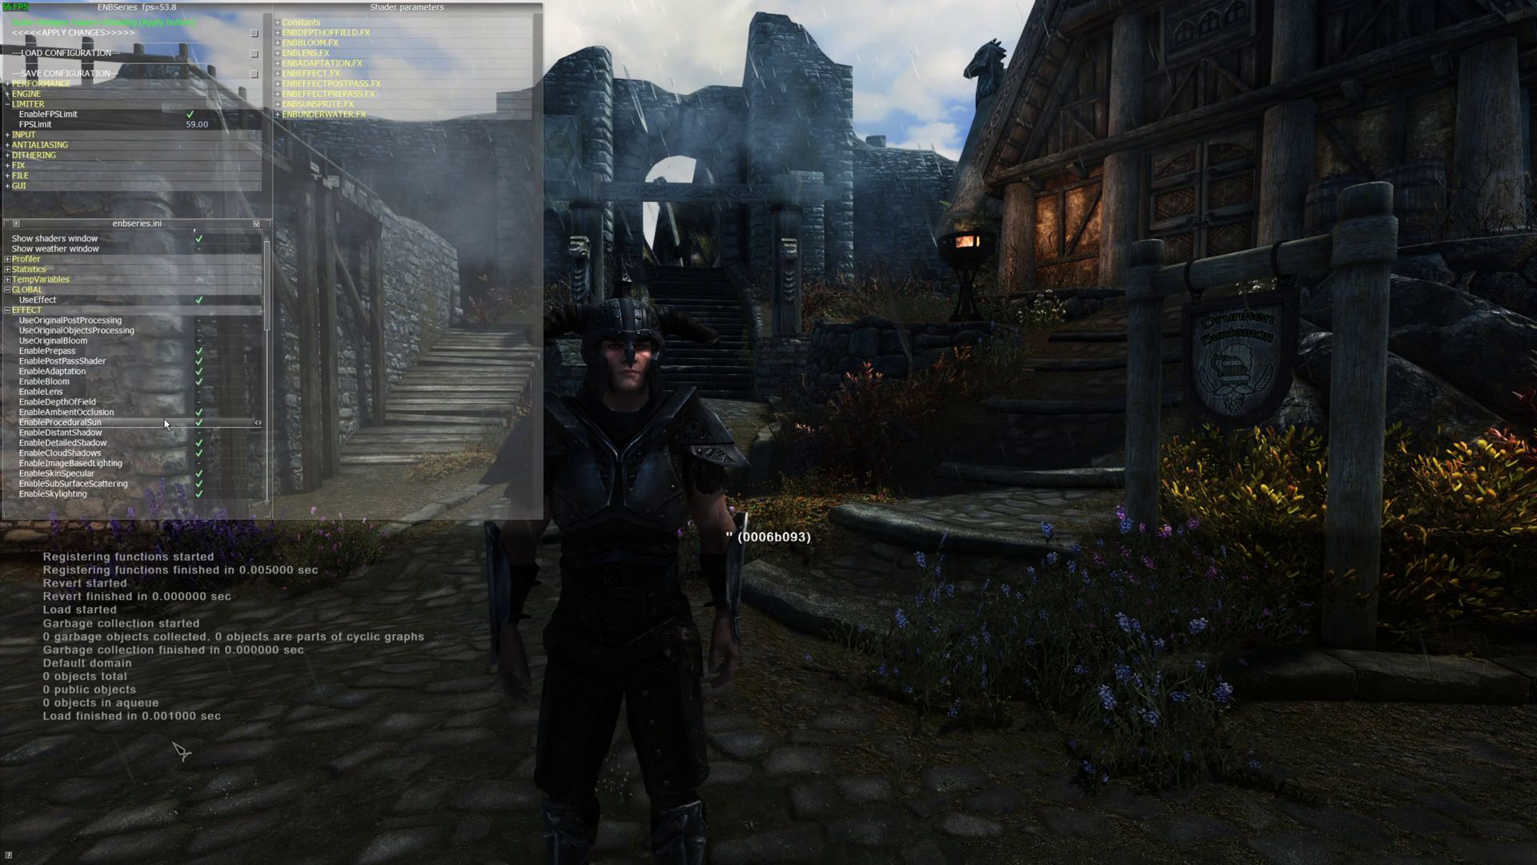
Examine the Semirealis parameters of ENBEFFECTPOSTPASS.FX, close the ENB editor and console, and switch the camera to first person
{"action": "left_click", "coordinate": [336, 84]}
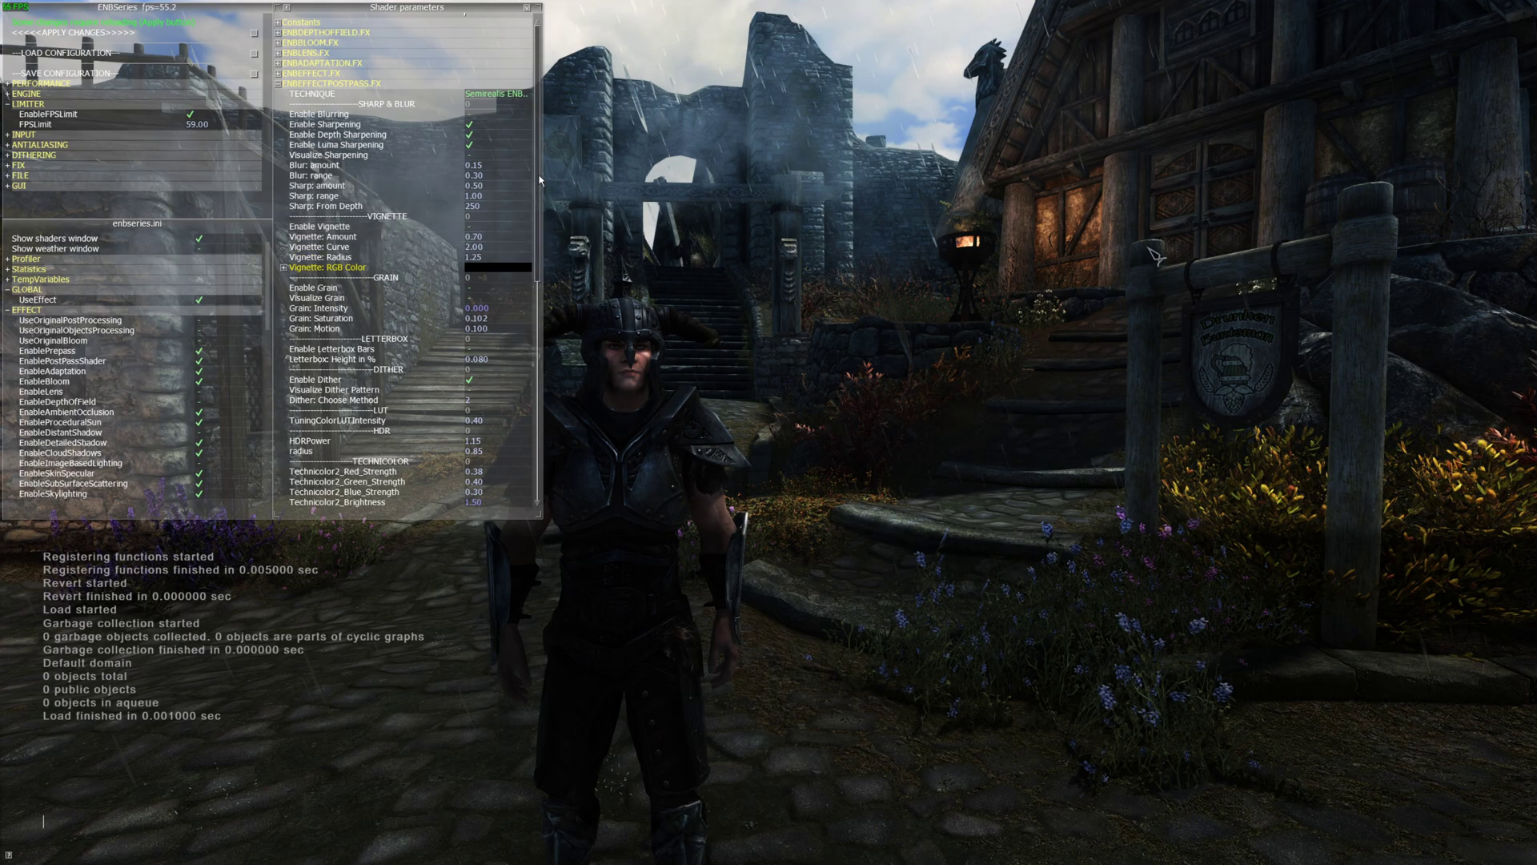
{"action": "scroll", "coordinate": [540, 181], "scroll_direction": "down", "scroll_amount": 2}
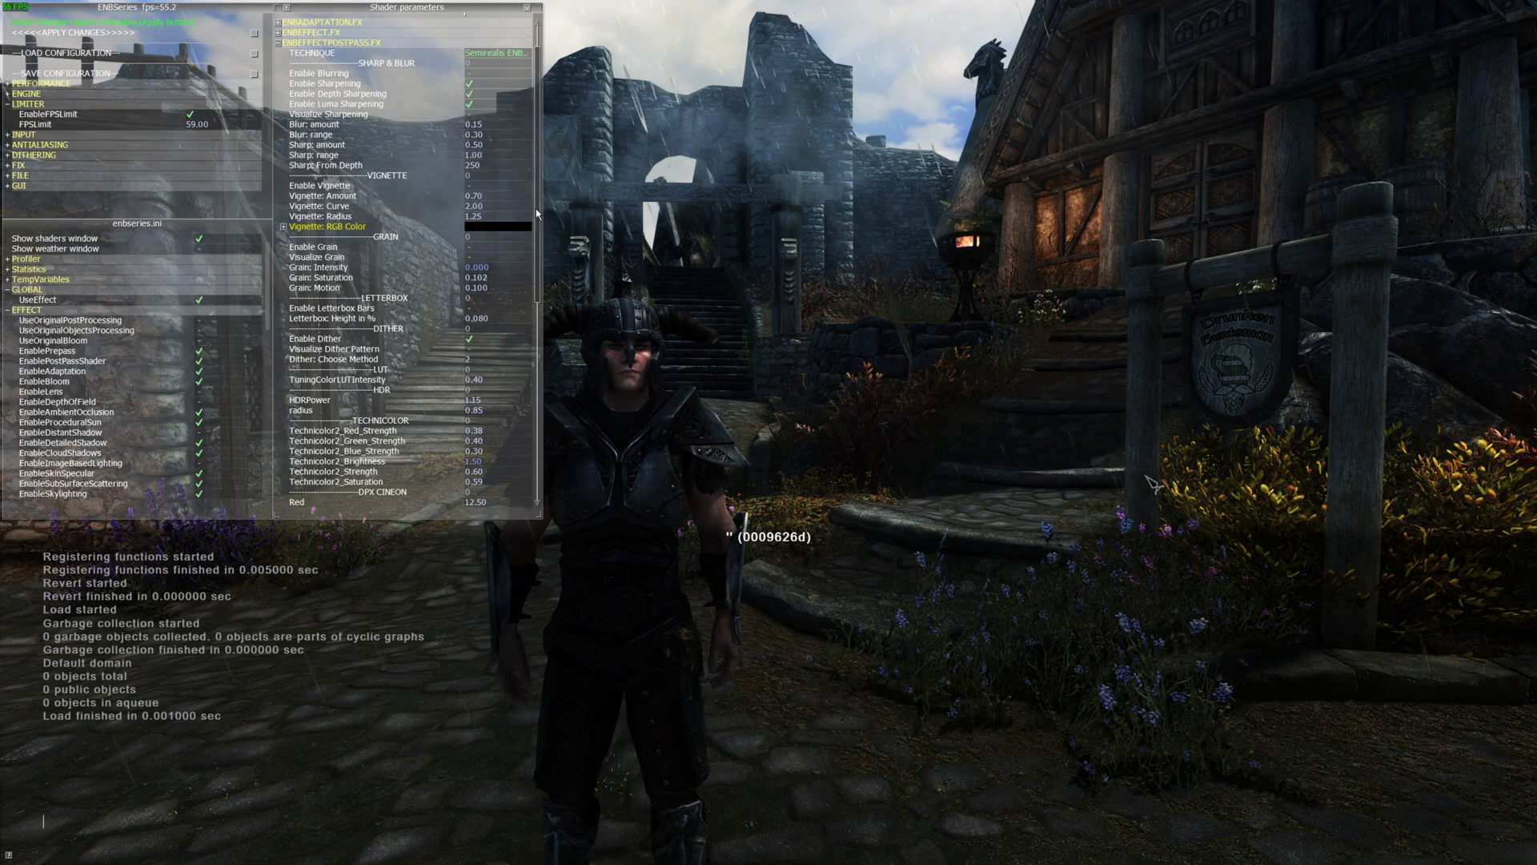
{"action": "scroll", "coordinate": [538, 215], "scroll_direction": "up", "scroll_amount": 2}
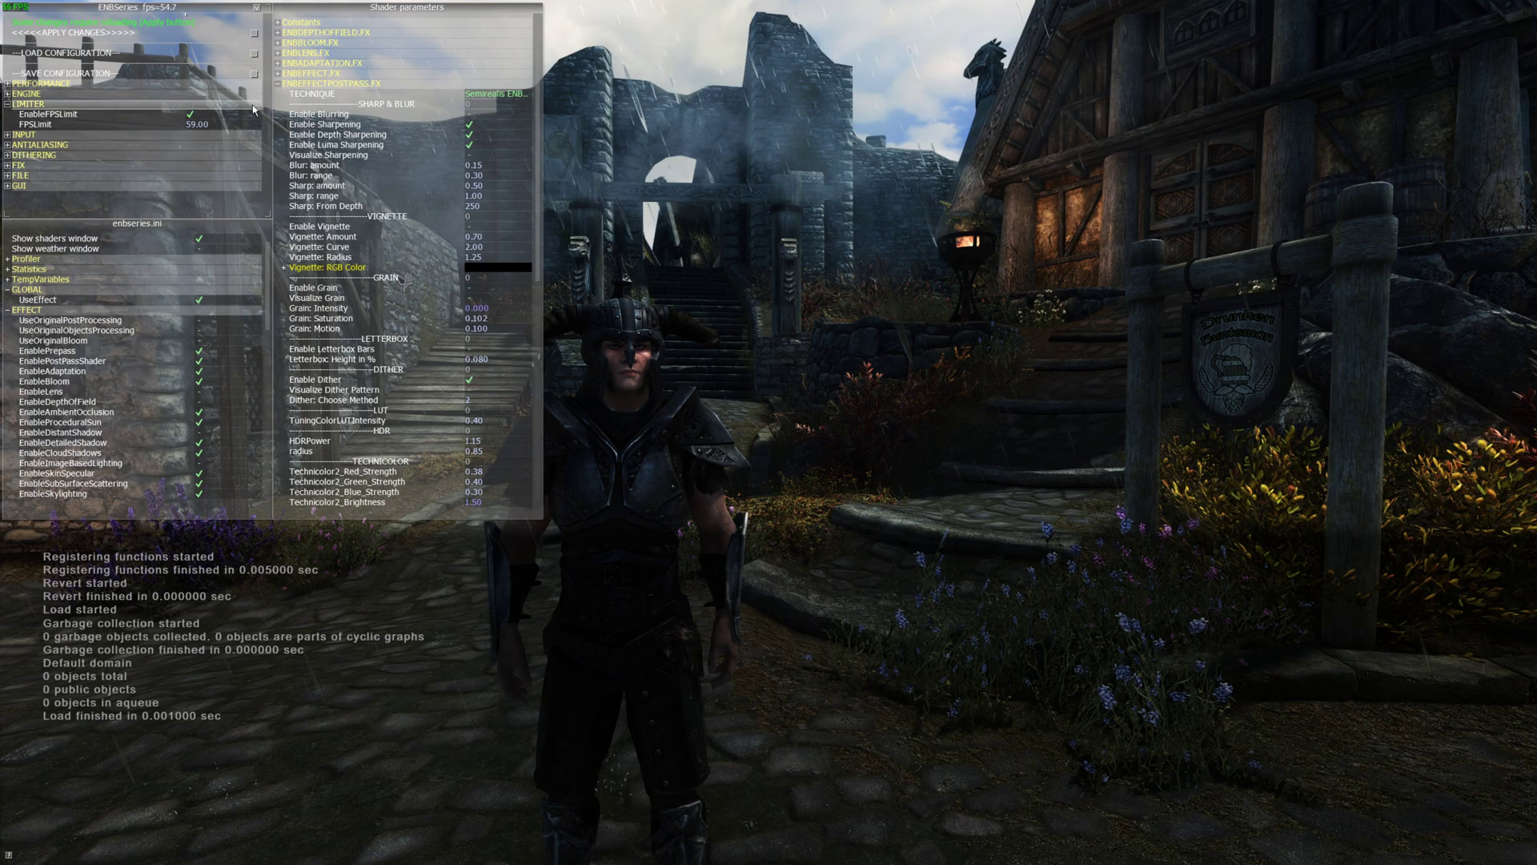
{"action": "key", "text": "shift+Return"}
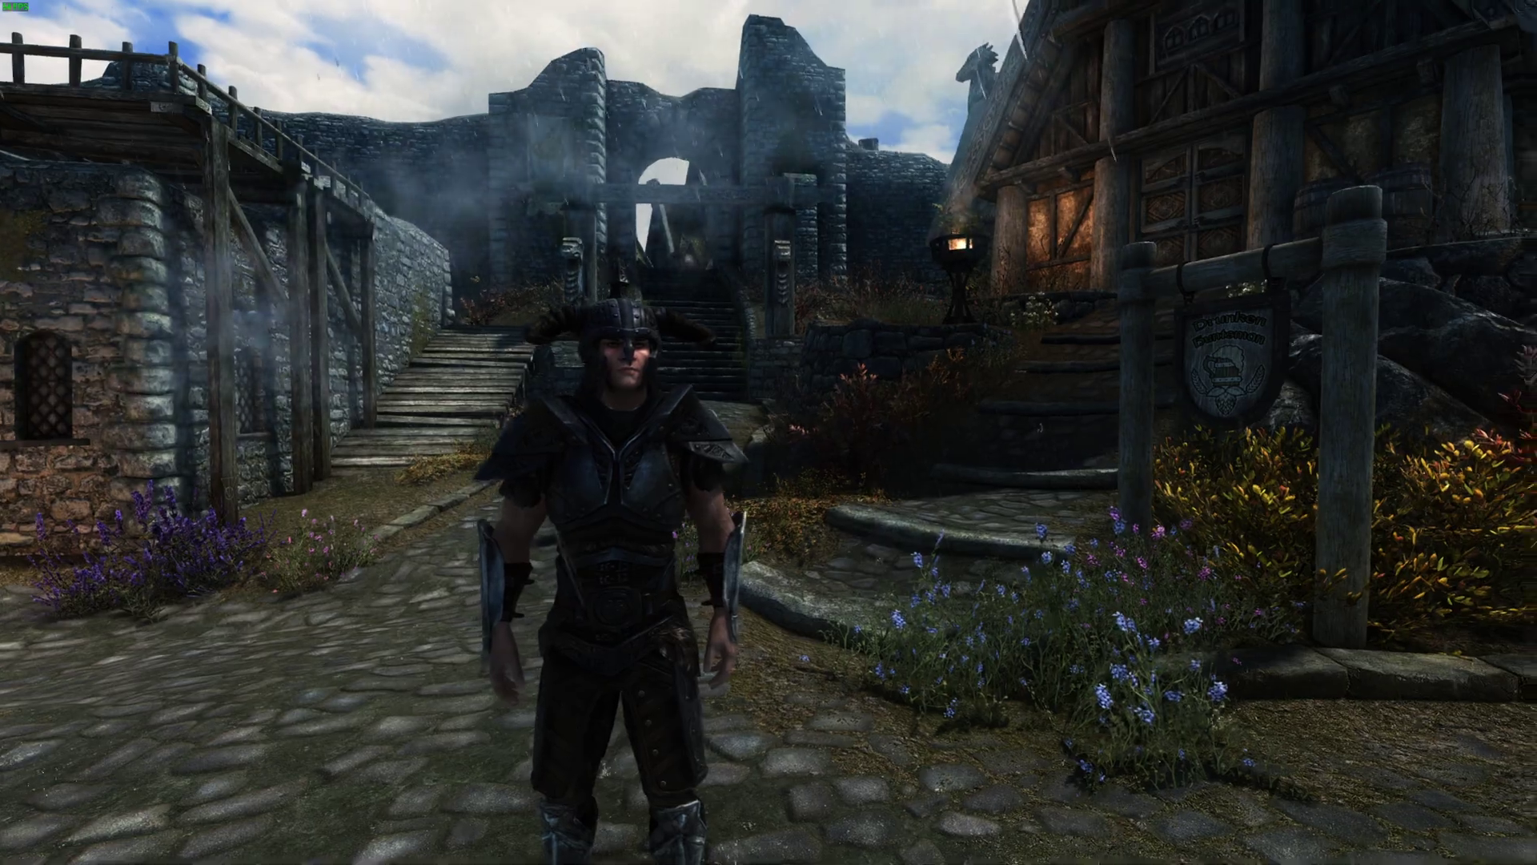
{"action": "key", "text": "f"}
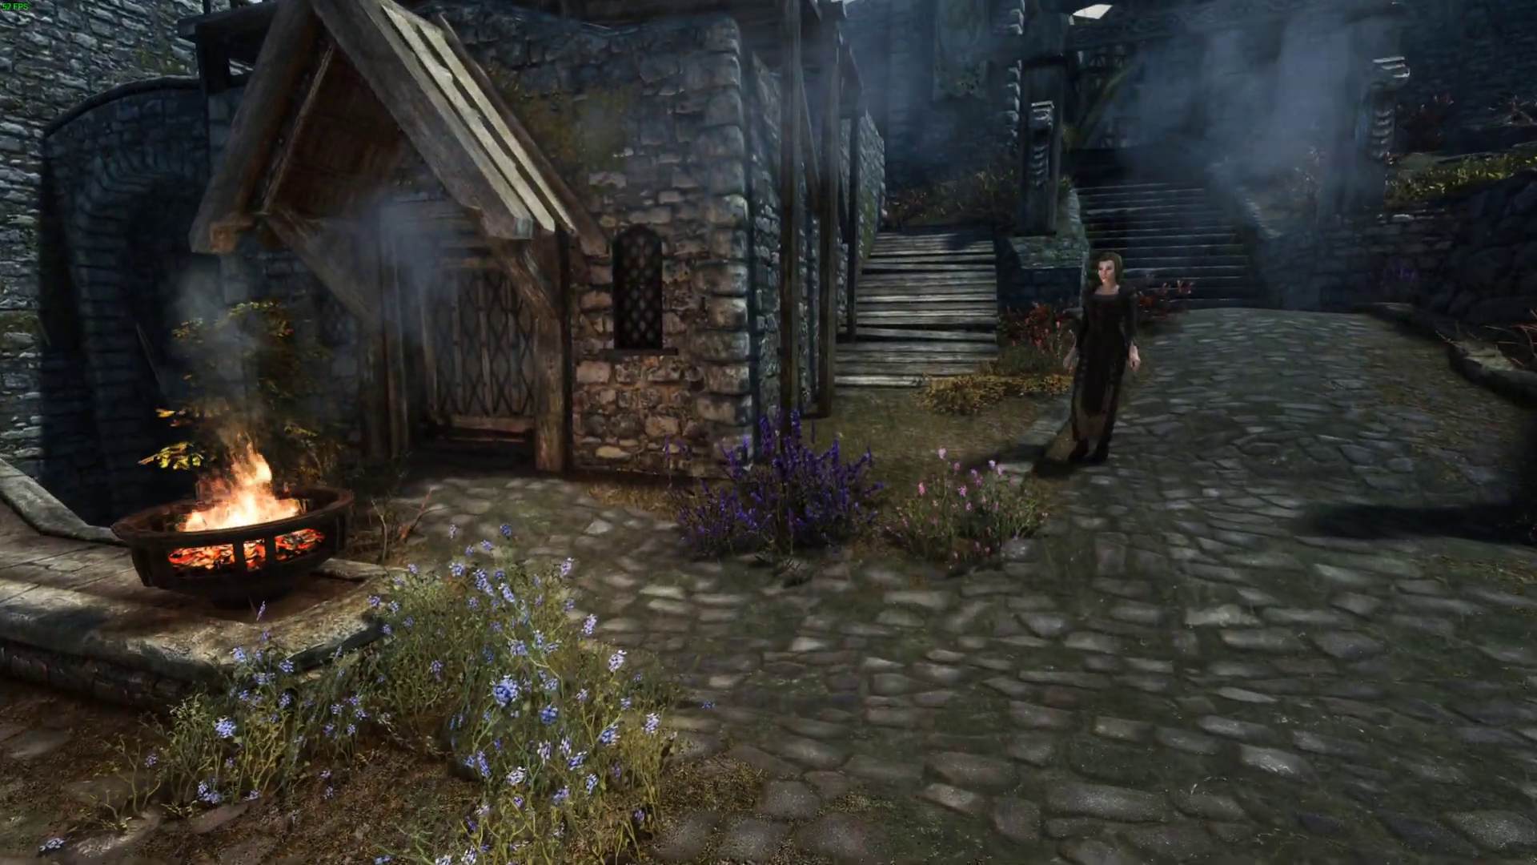
Exit the game to the desktop without saving
{"action": "key", "text": "Escape"}
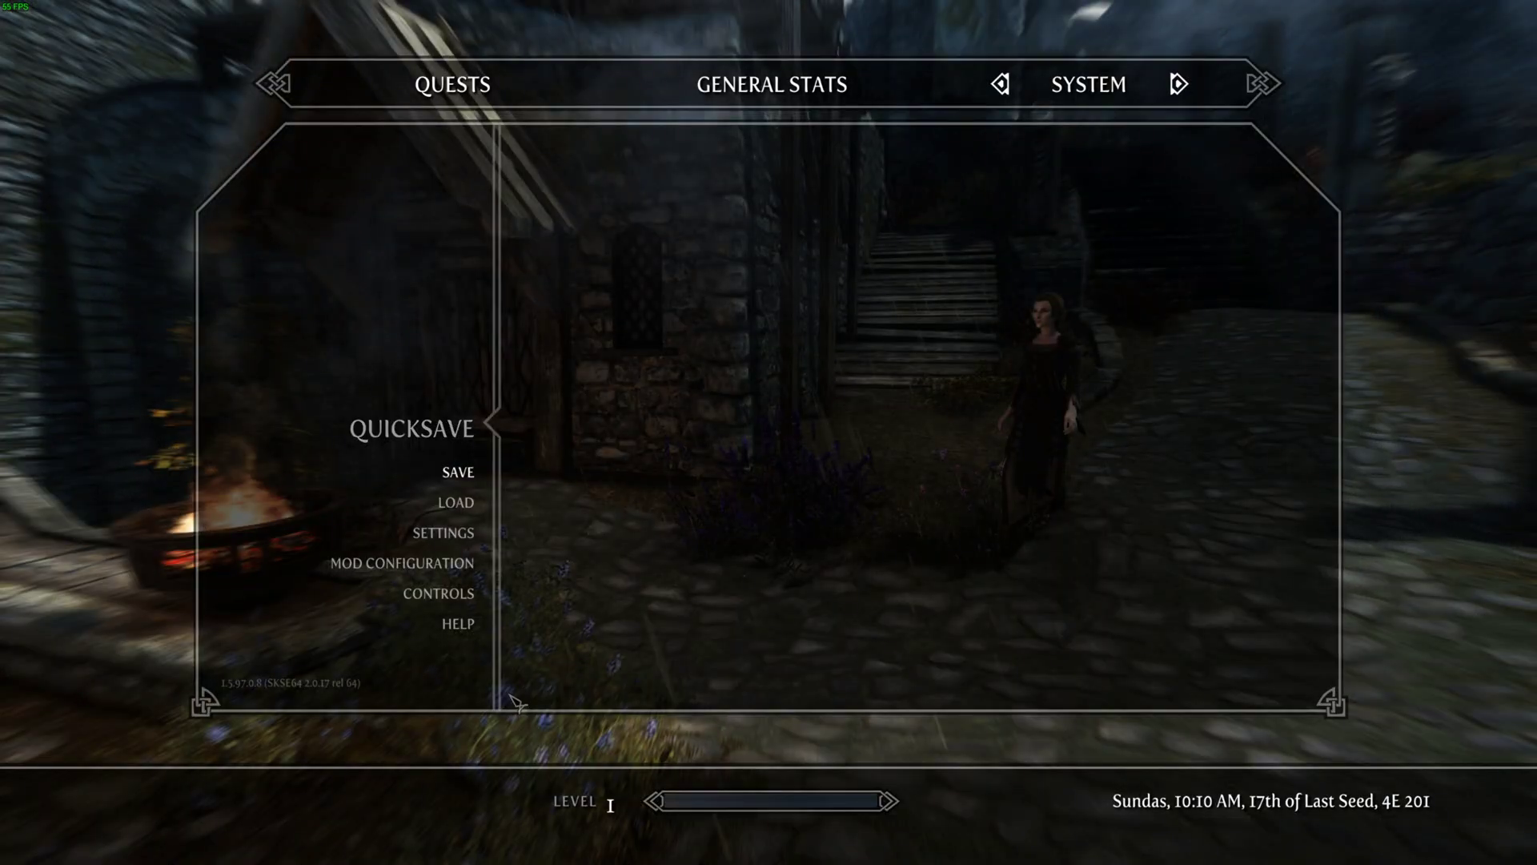
{"action": "scroll", "coordinate": [428, 520], "scroll_direction": "up", "scroll_amount": 1}
{"action": "left_click", "coordinate": [452, 429]}
{"action": "left_click", "coordinate": [609, 447]}
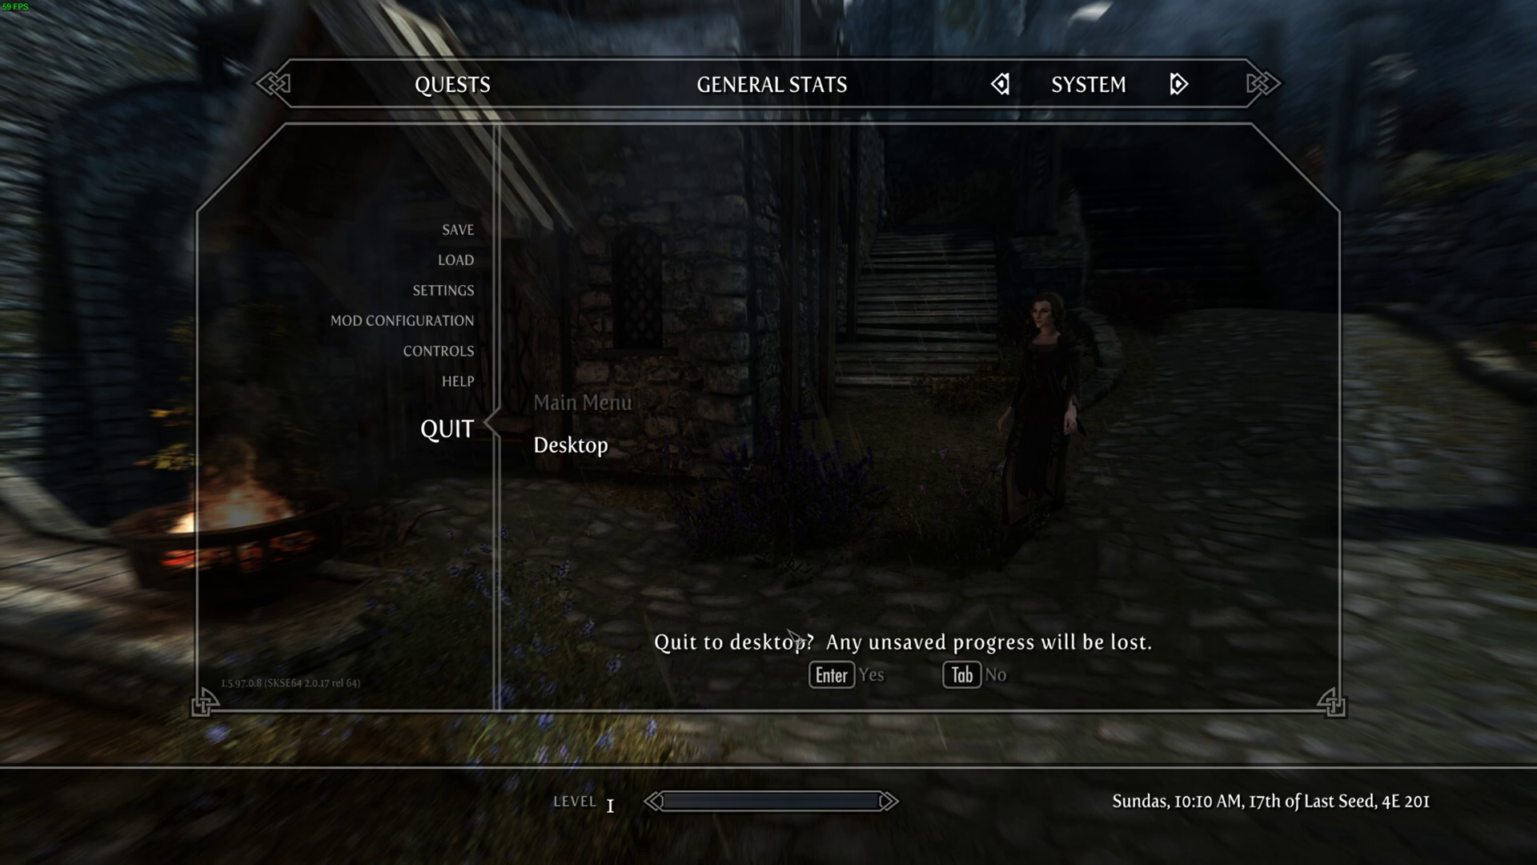
{"action": "left_click", "coordinate": [844, 681]}
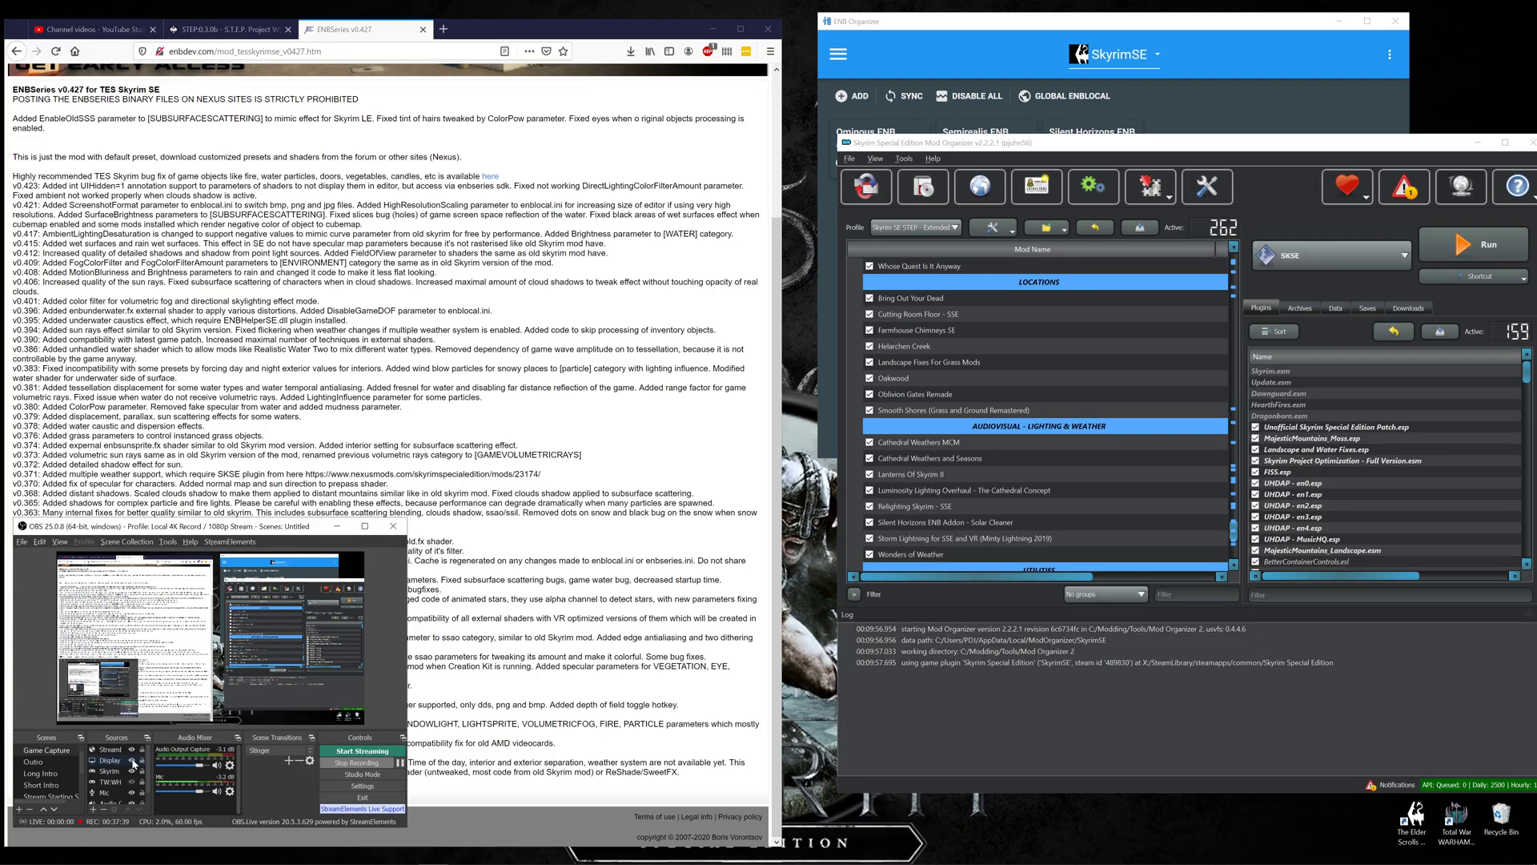
Close the browser's ENBSeries and STEP tabs and minimize the browser window
{"action": "left_click", "coordinate": [422, 29]}
{"action": "left_click", "coordinate": [290, 30]}
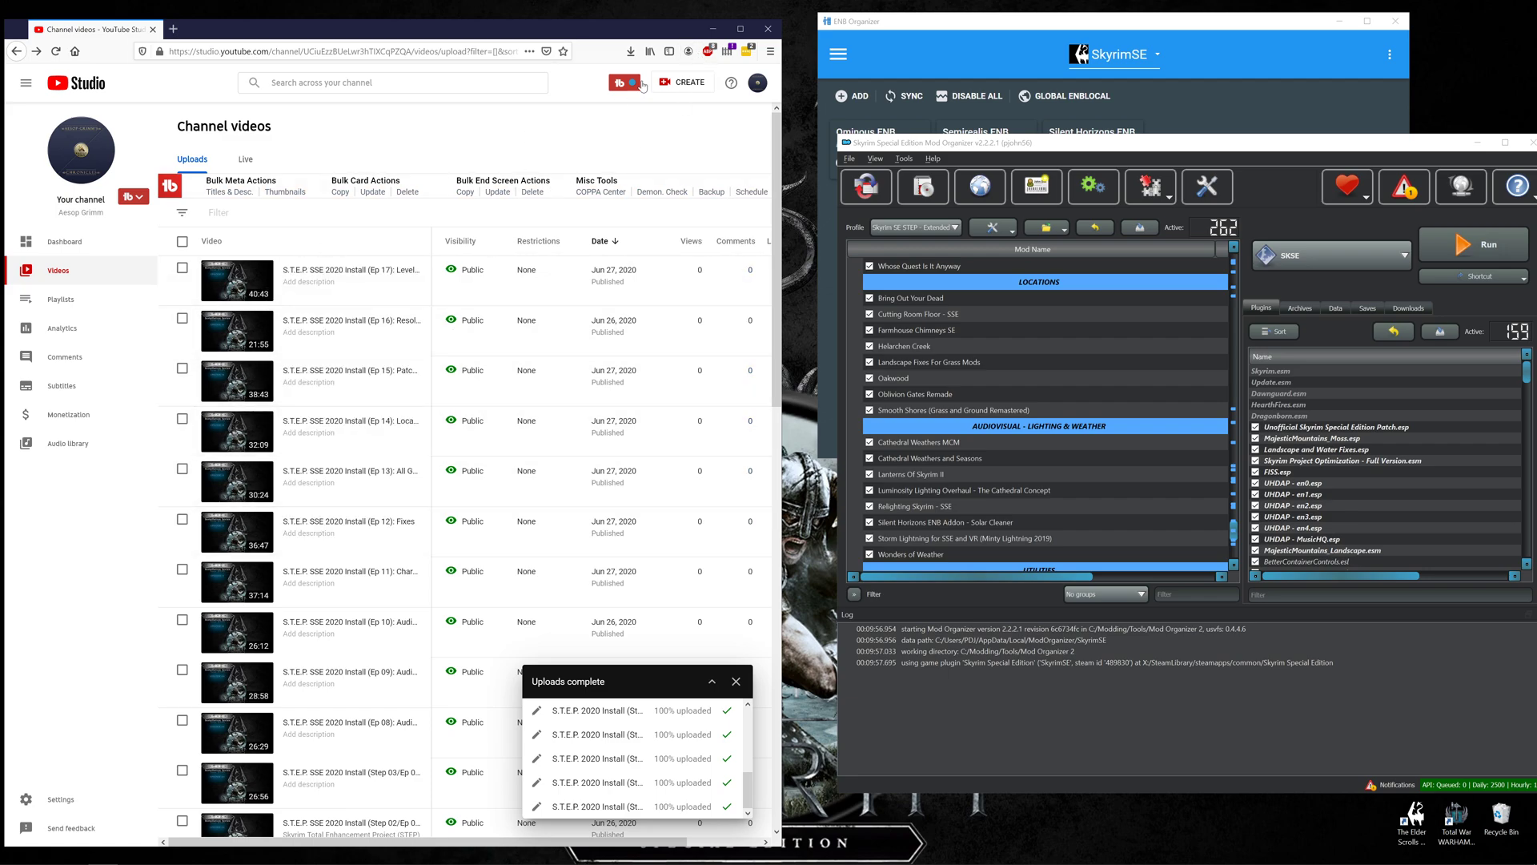
{"action": "left_click", "coordinate": [715, 30]}
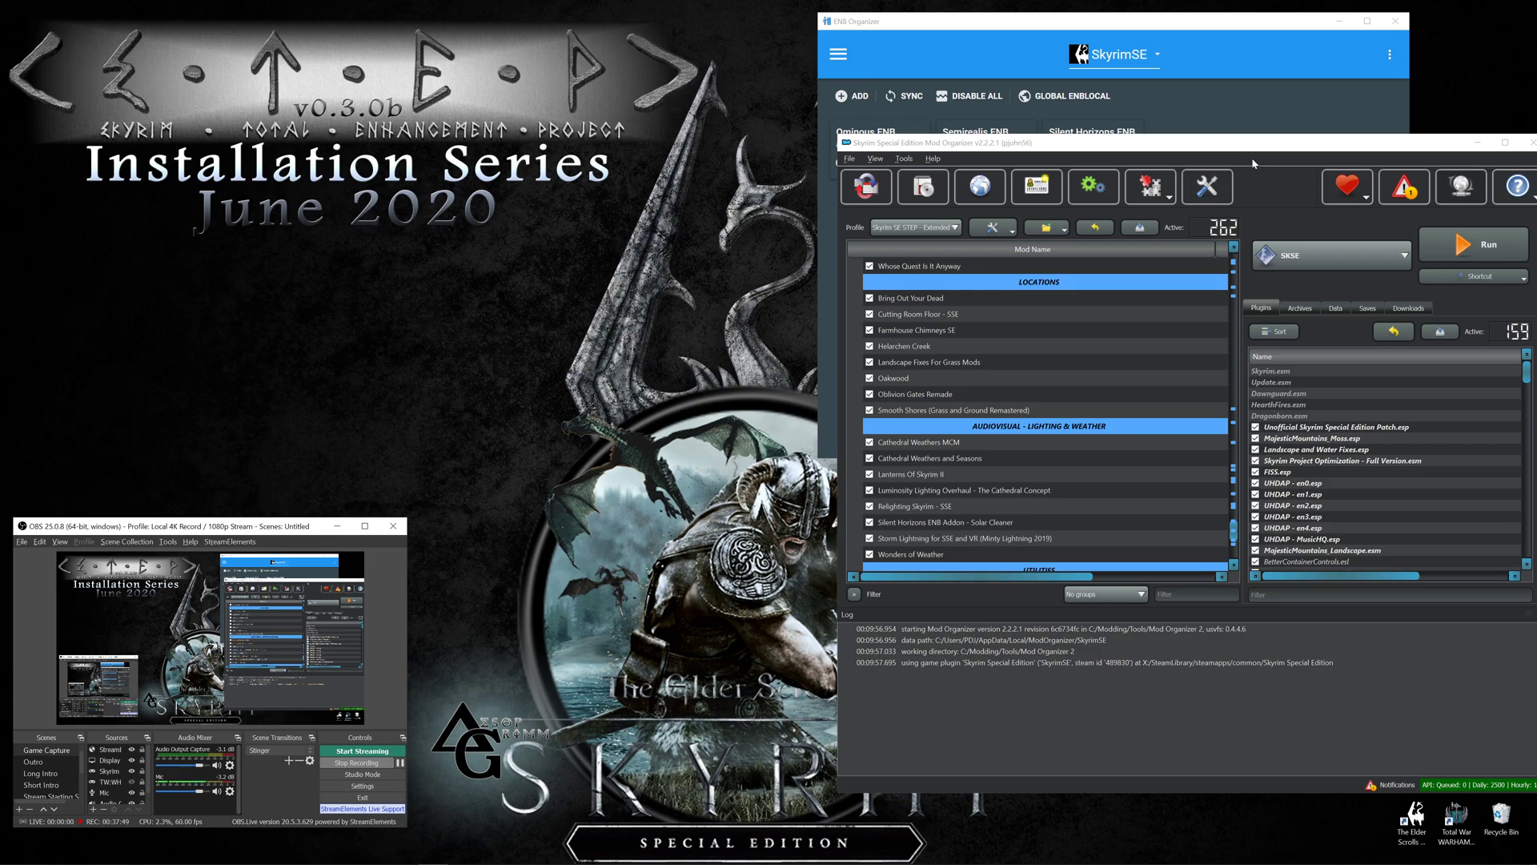
Close the Mod Organizer and ENB Organizer windows, and shift the OBS window slightly on the desktop
{"action": "left_click_drag", "start_coordinate": [1451, 148], "coordinate": [1326, 147]}
{"action": "left_click", "coordinate": [1412, 148]}
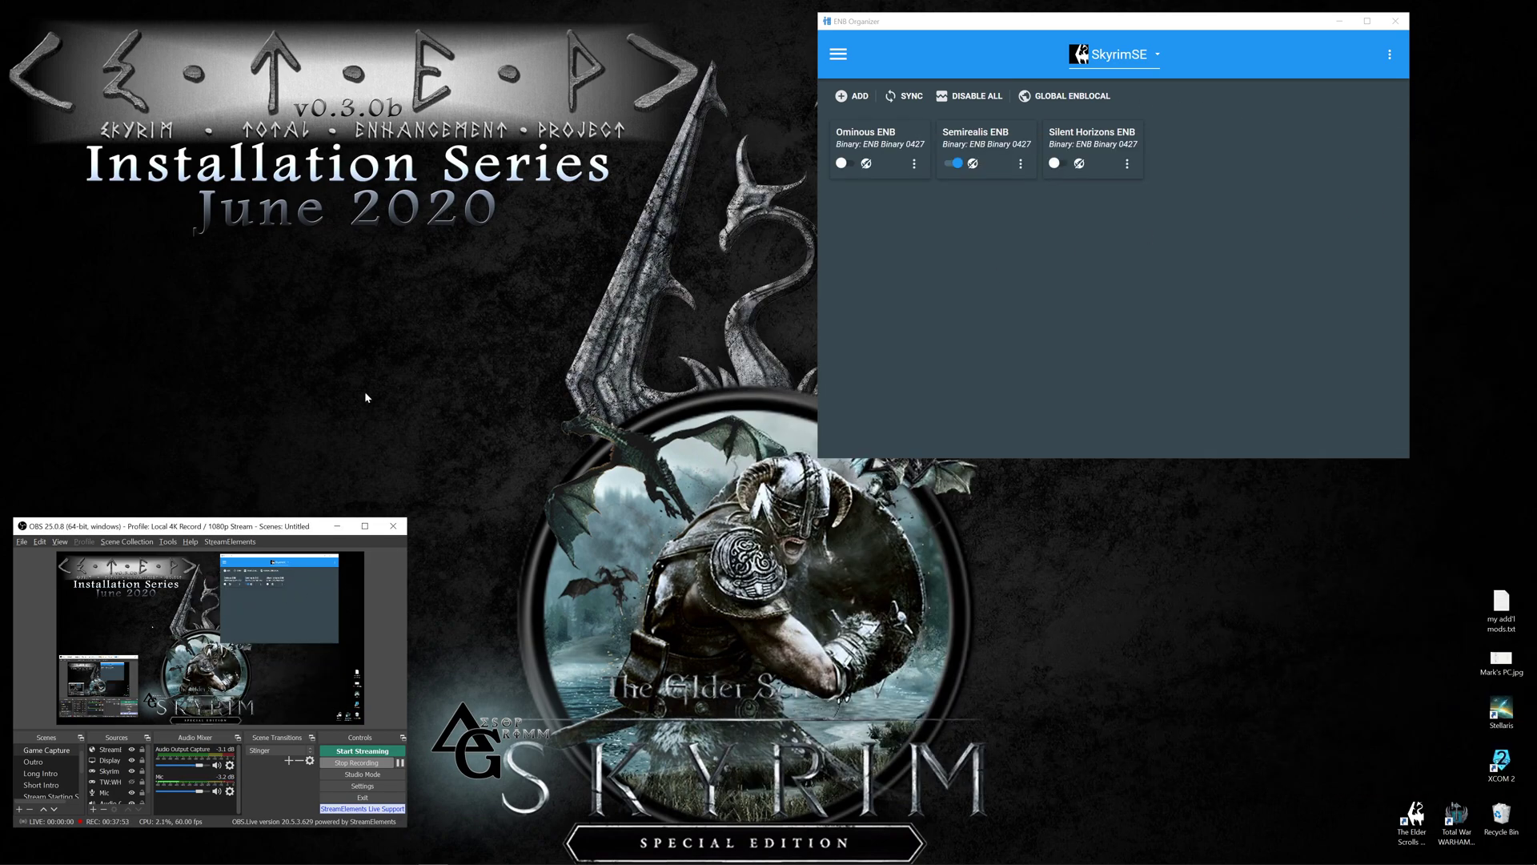
{"action": "left_click_drag", "start_coordinate": [169, 528], "coordinate": [232, 510]}
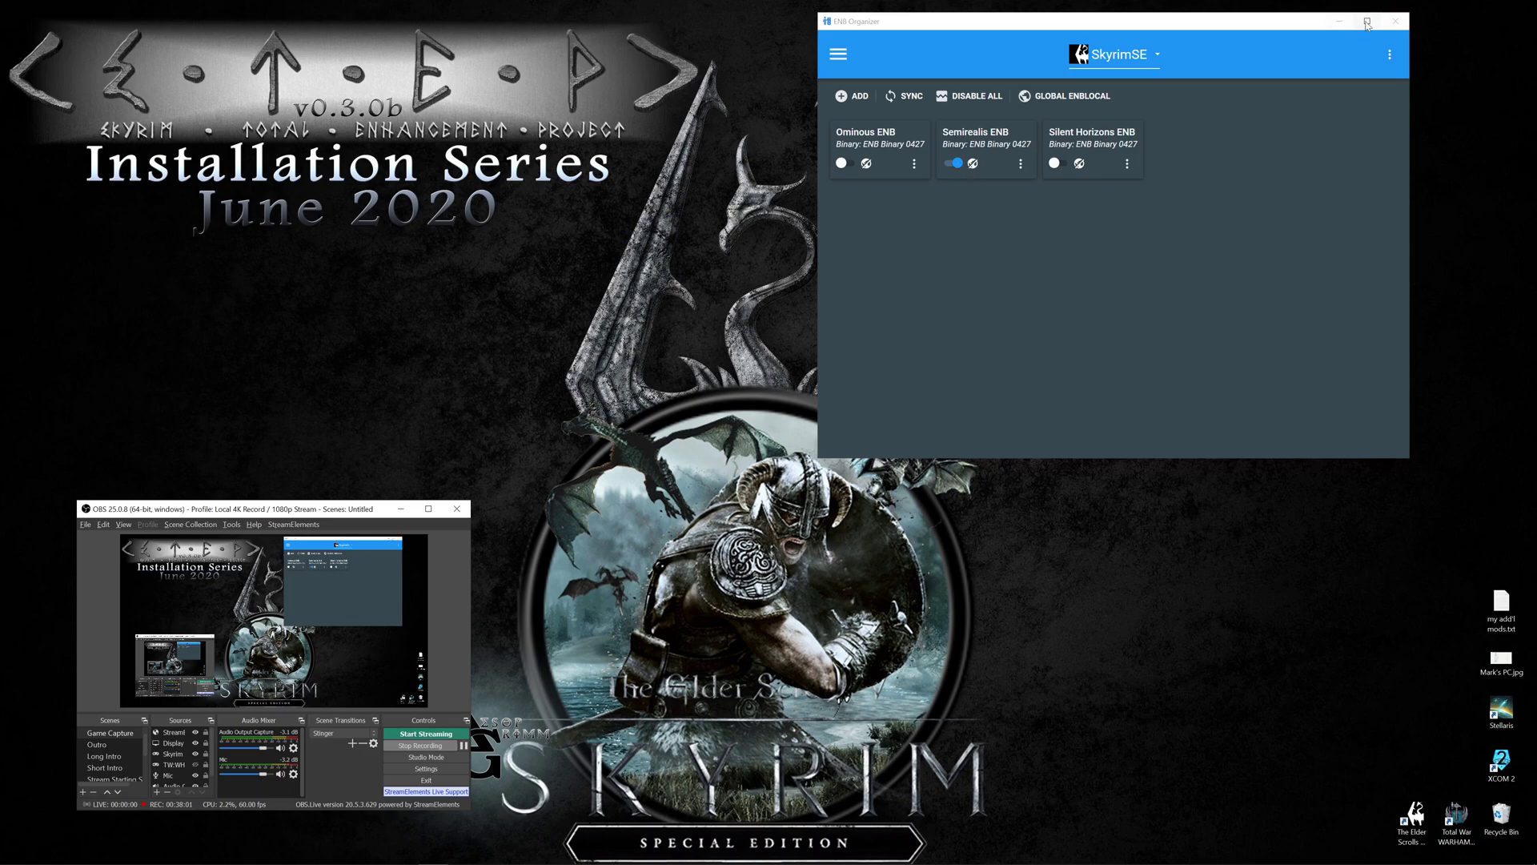
{"action": "left_click", "coordinate": [1395, 21]}
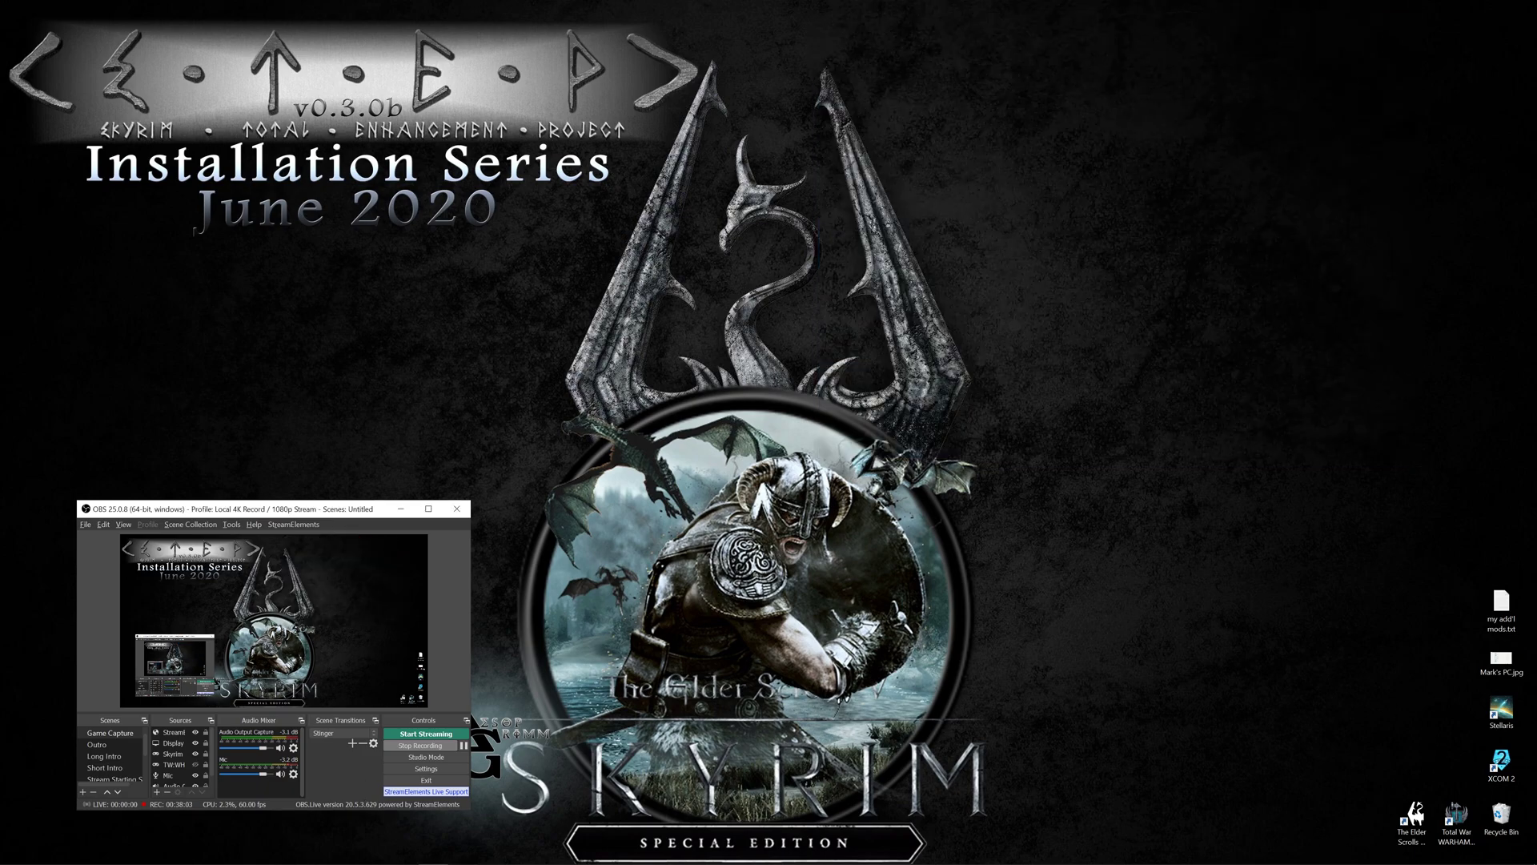
{"action": "mouse_move", "coordinate": [1342, 863]}
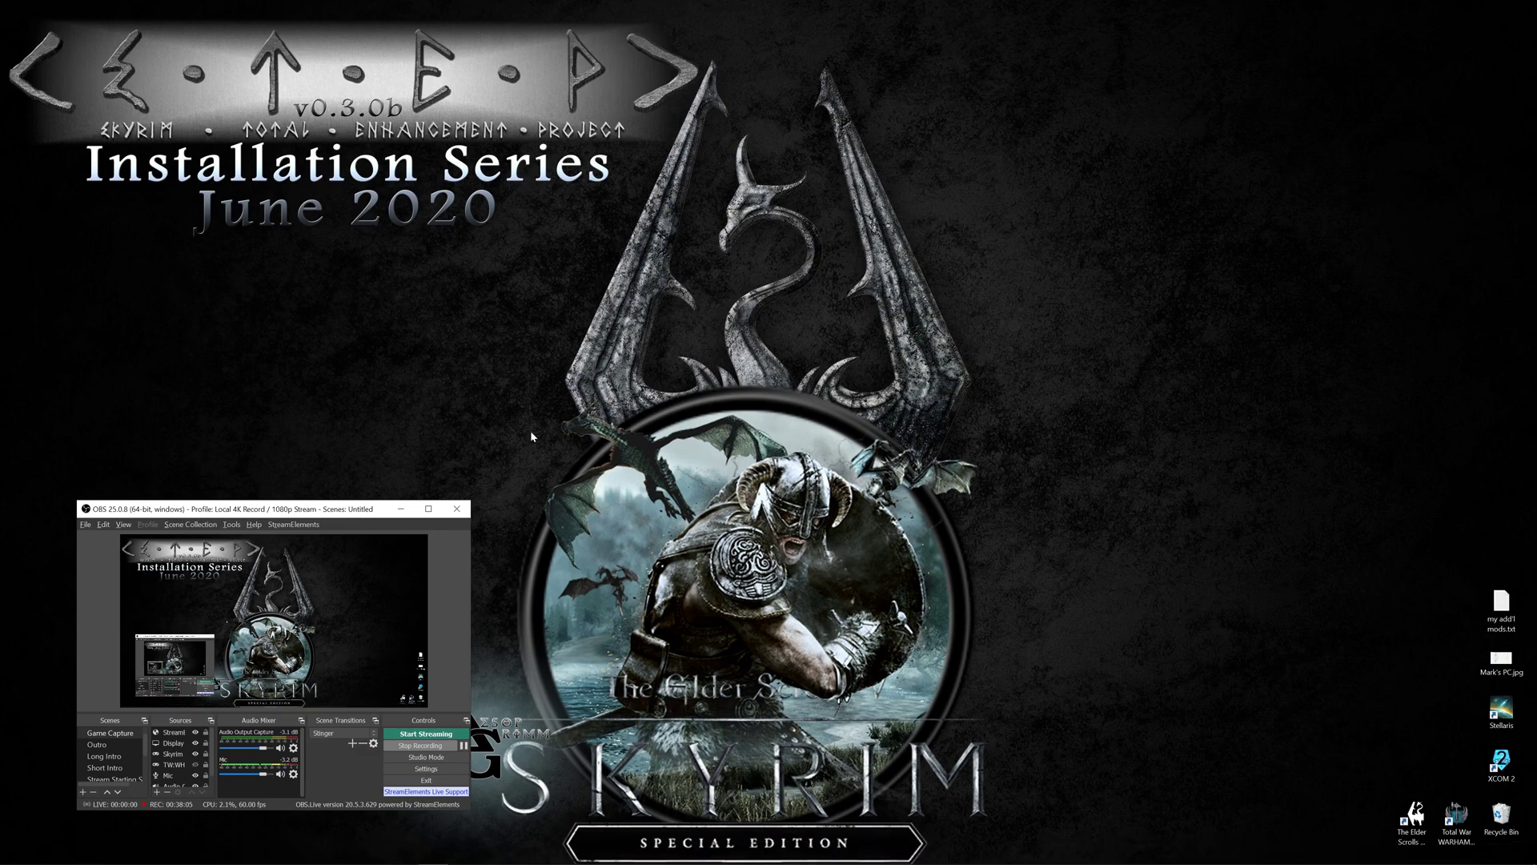